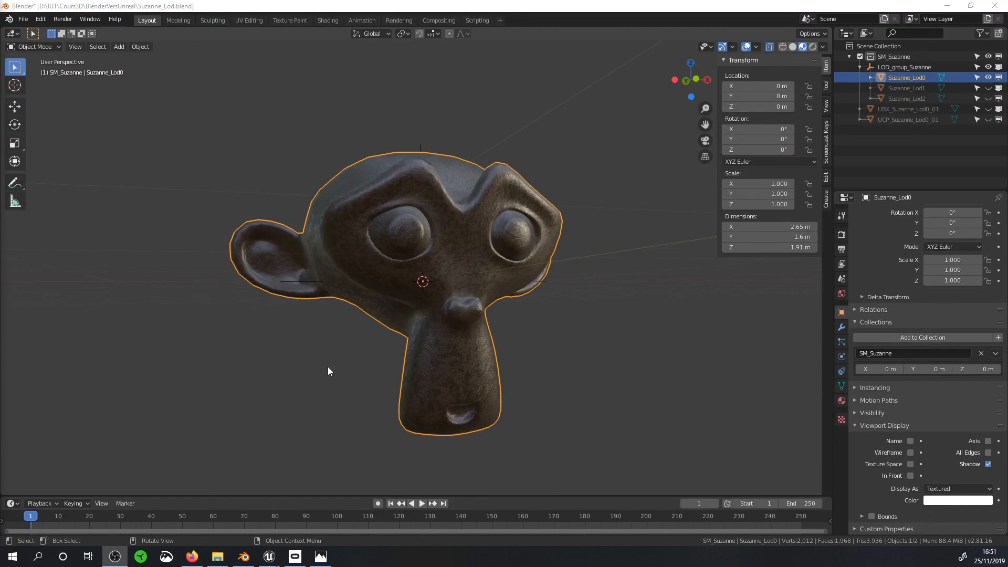
{"action": "middle_click_drag", "start_coordinate": [419, 238], "coordinate": [440, 247]}
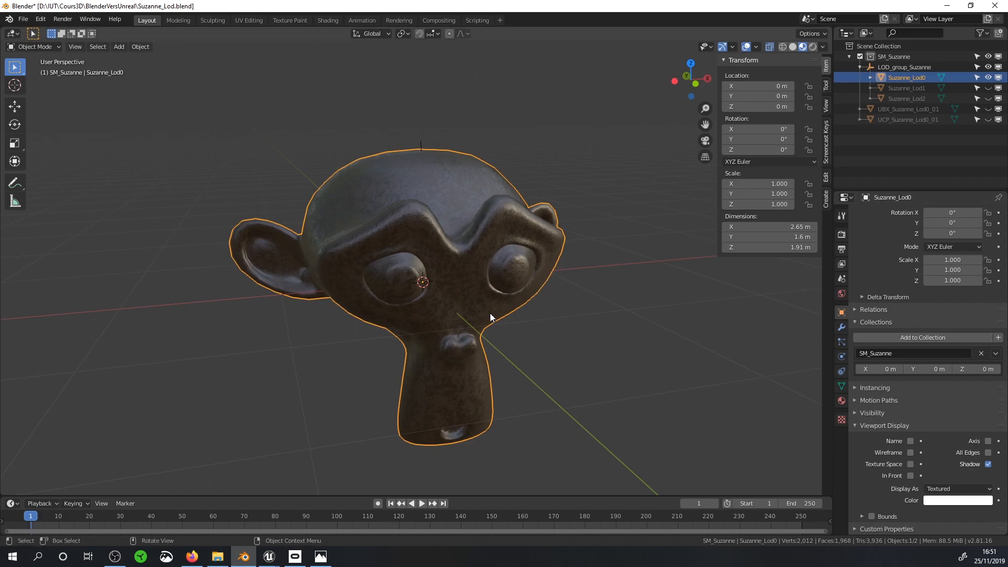
{"action": "middle_click_drag", "start_coordinate": [493, 314], "coordinate": [411, 261]}
{"action": "scroll", "coordinate": [359, 288], "scroll_direction": "up", "scroll_amount": 2}
{"action": "scroll", "coordinate": [359, 288], "scroll_direction": "down", "scroll_amount": 2}
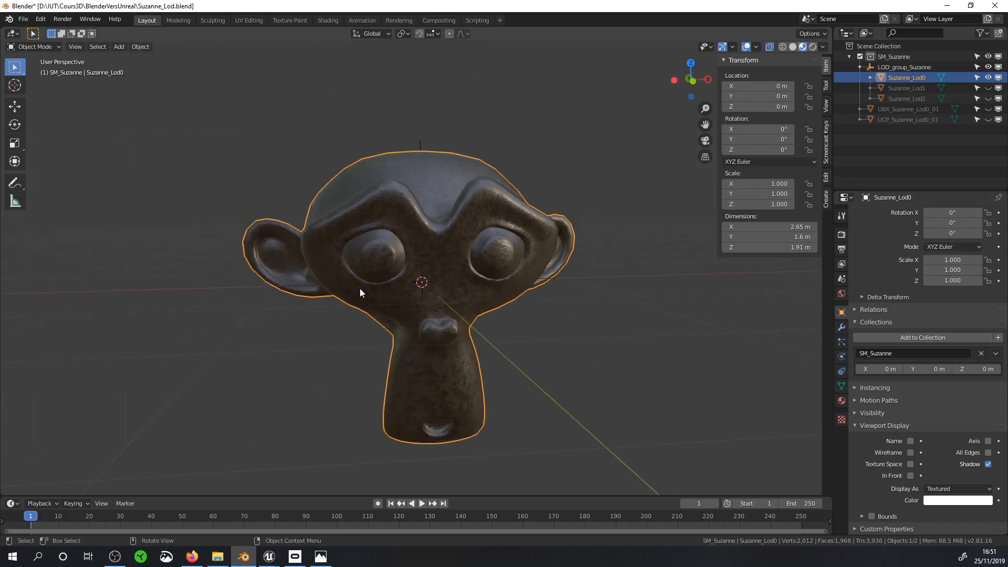
Step: Start an FBX export of the Suzanne_Lod0 mesh and limit it to selected objects
{"action": "left_click", "coordinate": [23, 21]}
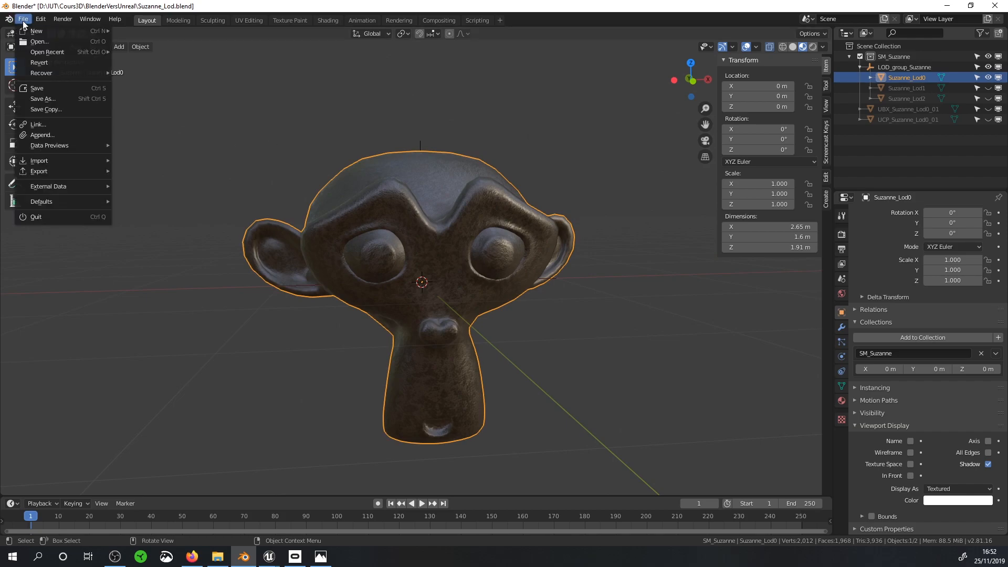
{"action": "mouse_move", "coordinate": [65, 170]}
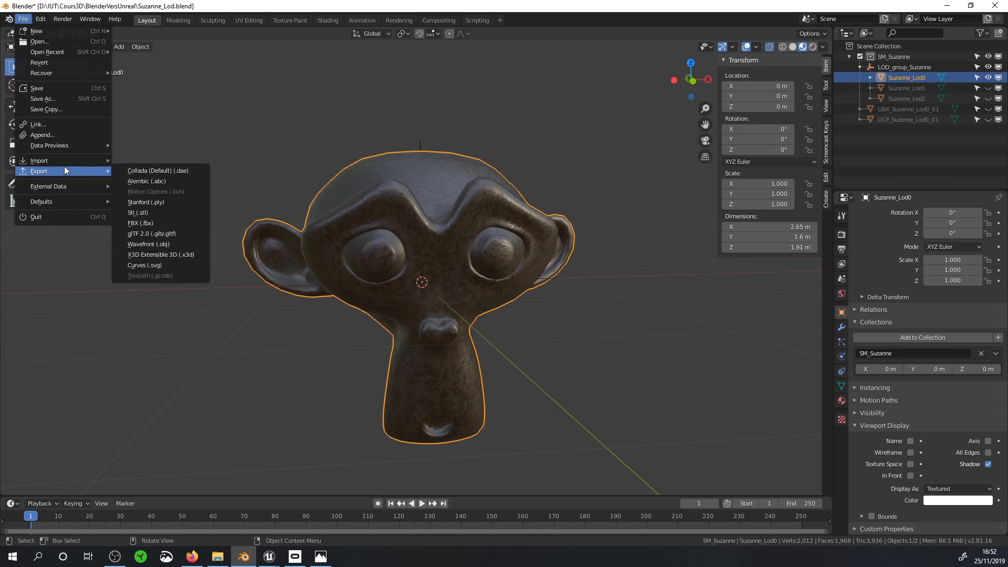
{"action": "left_click", "coordinate": [154, 227]}
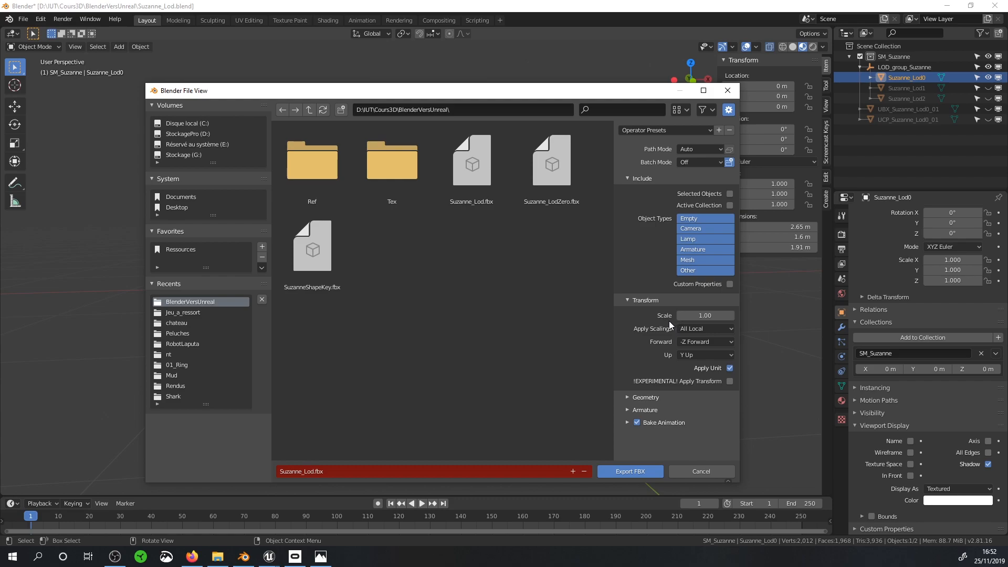
{"action": "key", "text": "n"}
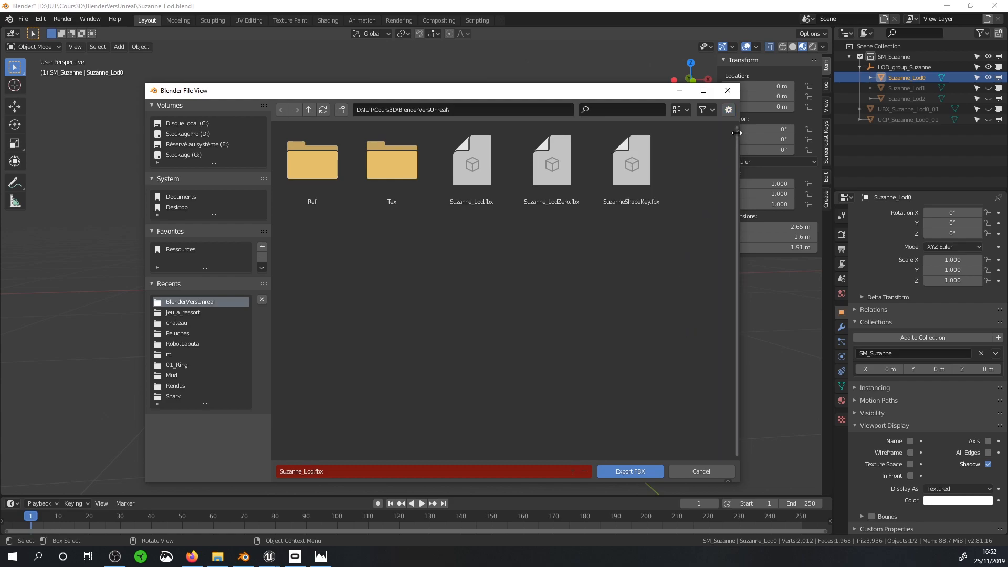
{"action": "left_click", "coordinate": [736, 132]}
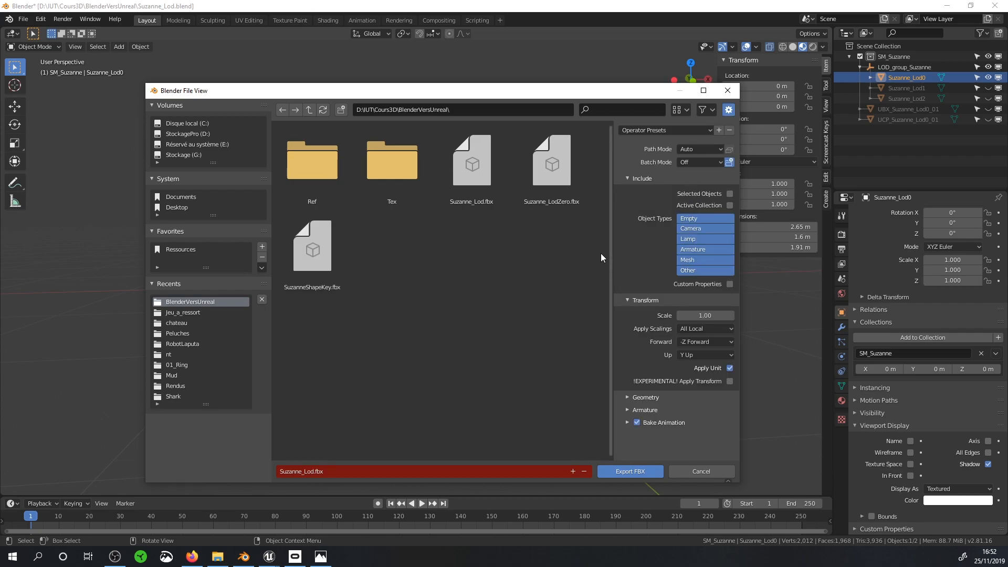
{"action": "left_click", "coordinate": [729, 195]}
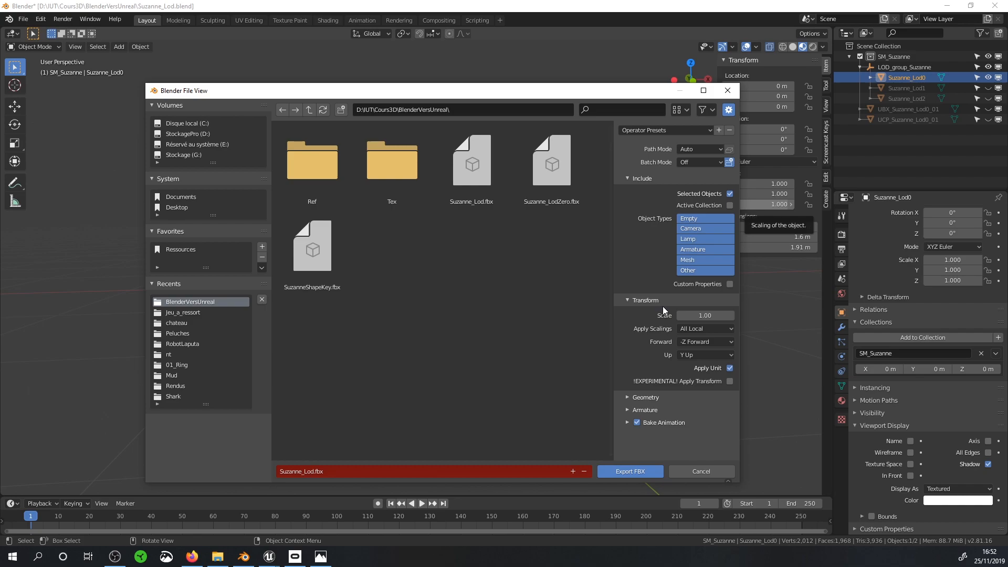
Step: Set the geometry smoothing of the FBX export to Face
{"action": "left_click", "coordinate": [627, 397]}
{"action": "scroll", "coordinate": [647, 351], "scroll_direction": "down", "scroll_amount": 2}
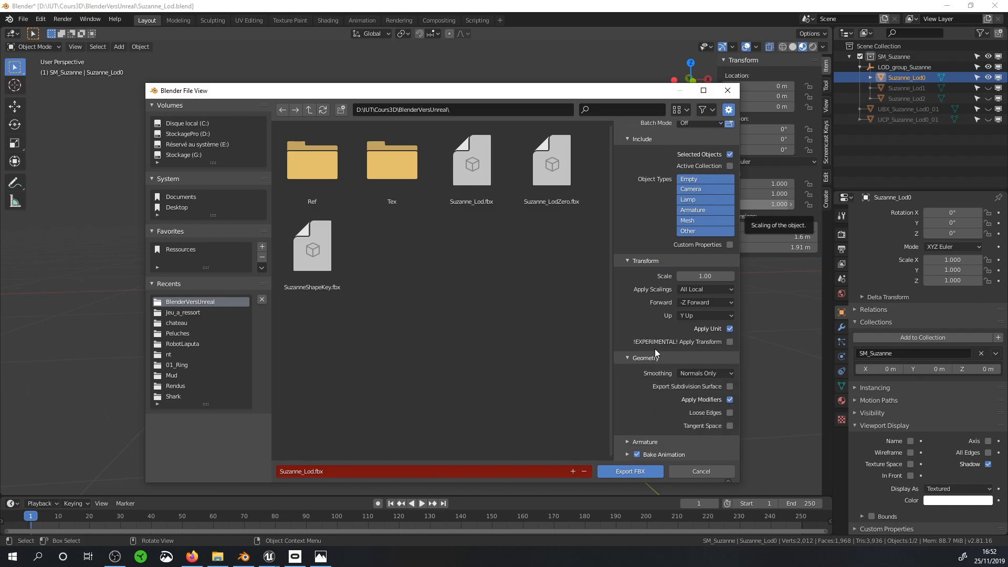
{"action": "left_click", "coordinate": [685, 373]}
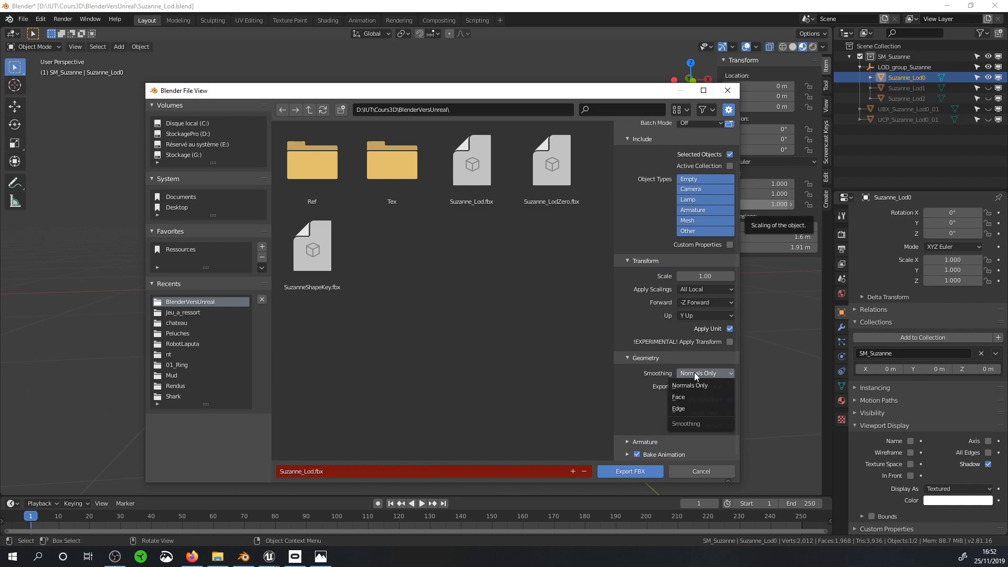
{"action": "left_click", "coordinate": [684, 398]}
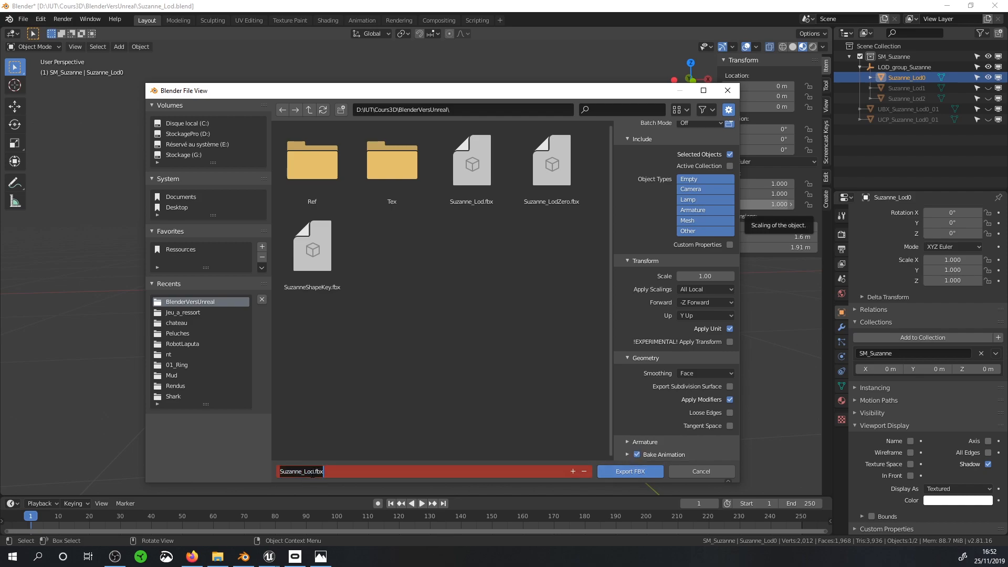
Step: Name the export file Suzanne_Simple.fbx and export it to the BlenderVersUnreal folder
{"action": "left_click_drag", "start_coordinate": [311, 471], "coordinate": [303, 472]}
{"action": "type", "text": "Simple"}
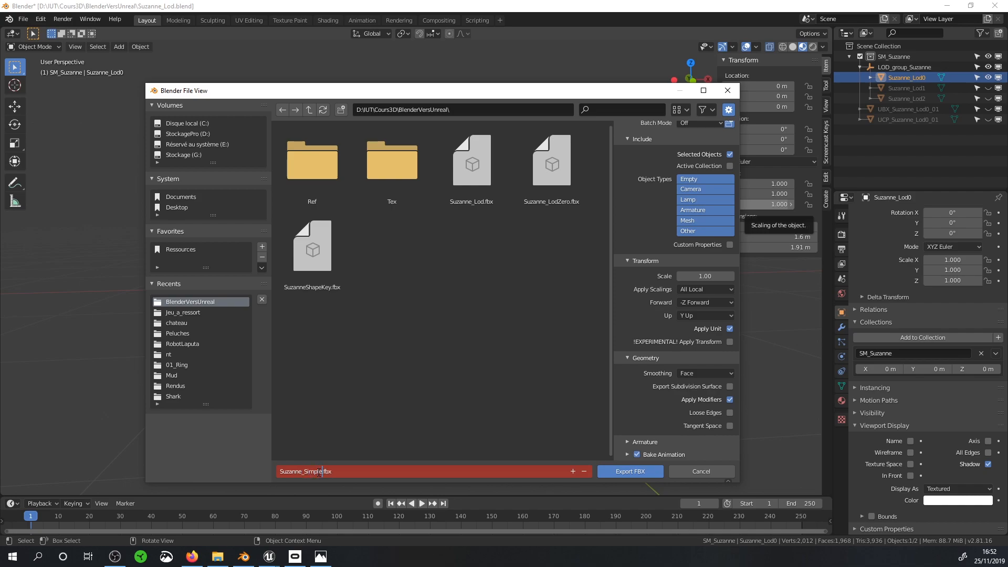
{"action": "left_click", "coordinate": [615, 472]}
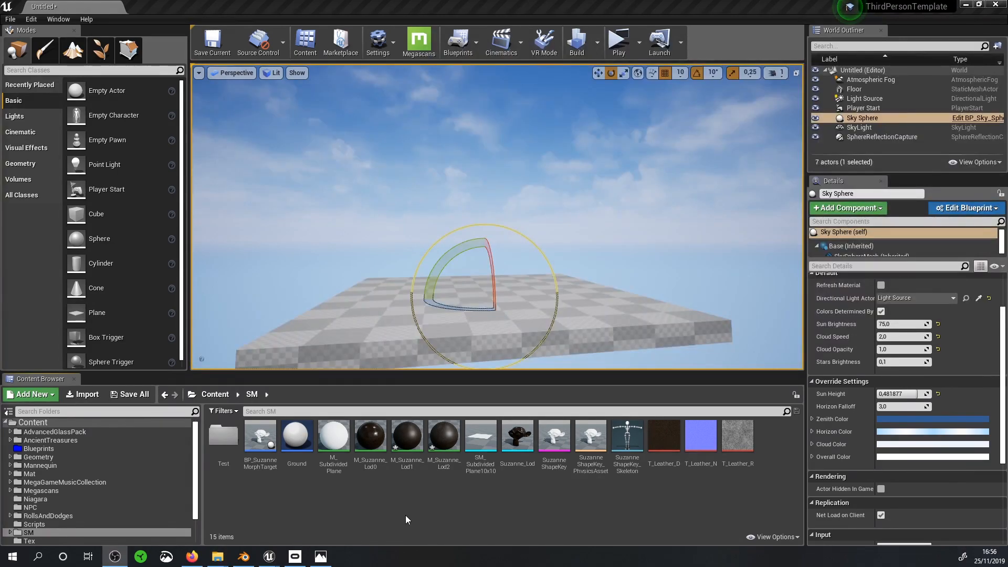
{"action": "right_click", "coordinate": [389, 493]}
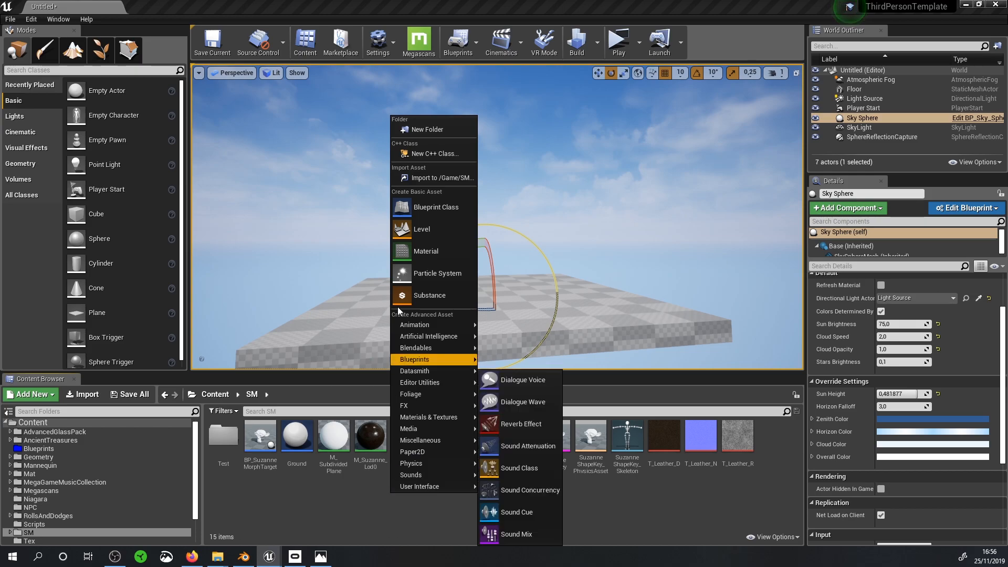
{"action": "left_click", "coordinate": [417, 176]}
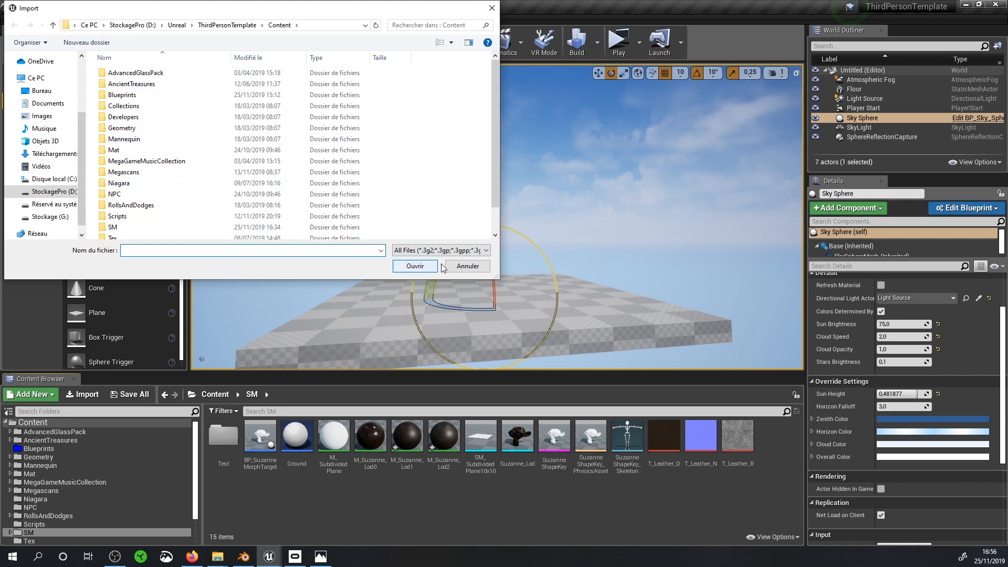
{"action": "left_click", "coordinate": [457, 266]}
Step: Import Suzanne_Simple.fbx from the BlenderVersUnreal folder in File Explorer into Unreal's SM content folder with Combine Meshes enabled
{"action": "mouse_move", "coordinate": [220, 558]}
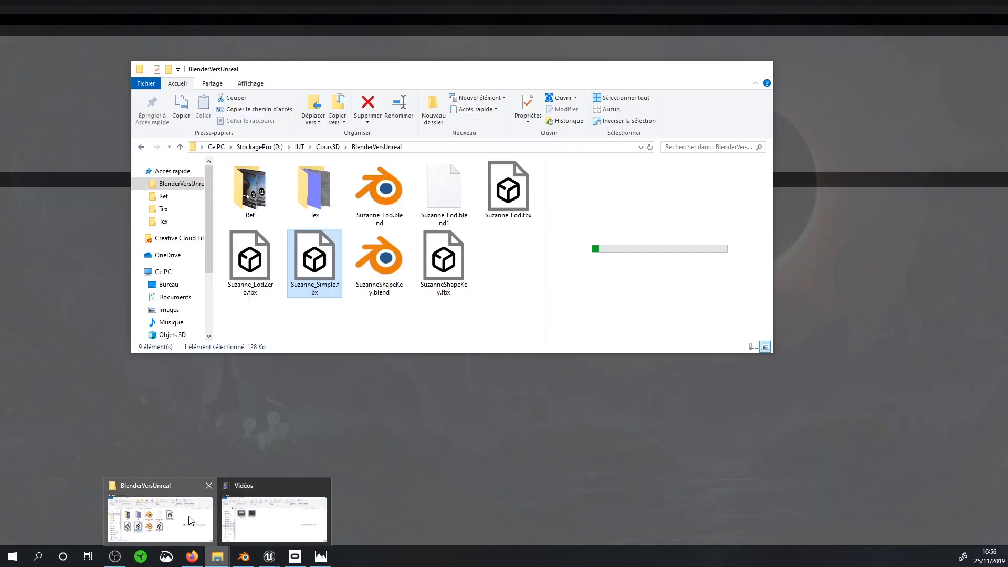
{"action": "left_click", "coordinate": [158, 517]}
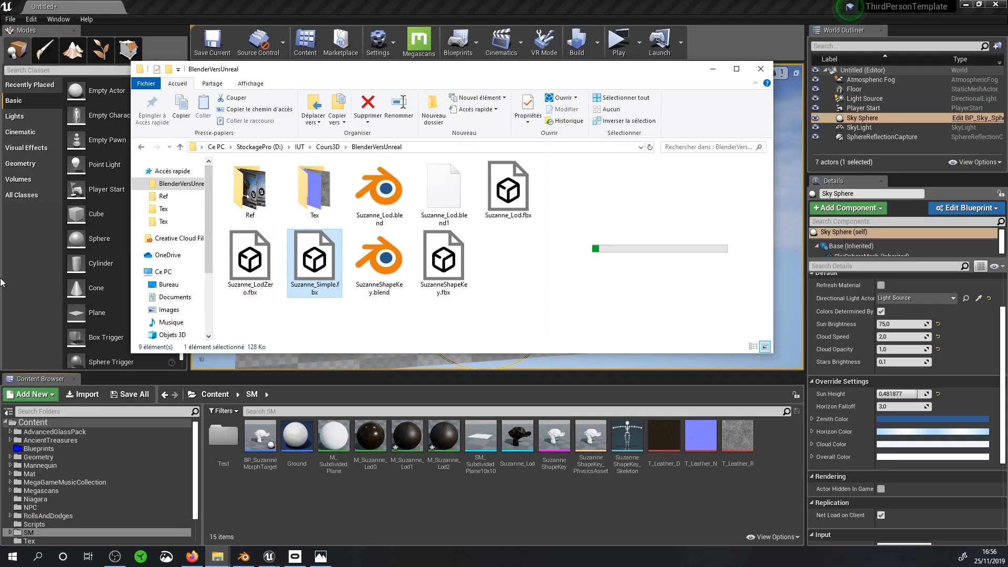
{"action": "left_click_drag", "start_coordinate": [362, 65], "coordinate": [577, 35]}
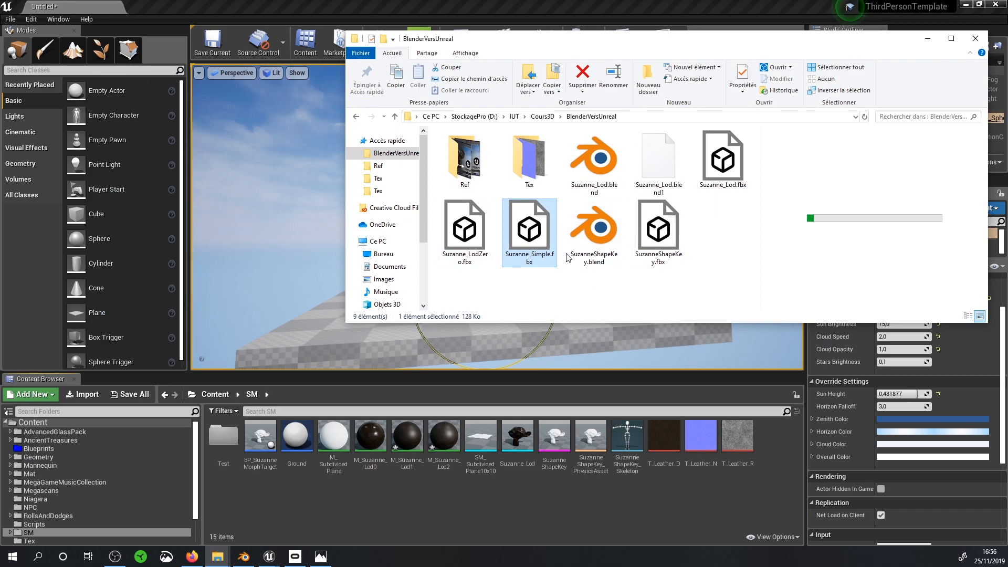
{"action": "left_click_drag", "start_coordinate": [533, 233], "coordinate": [448, 496]}
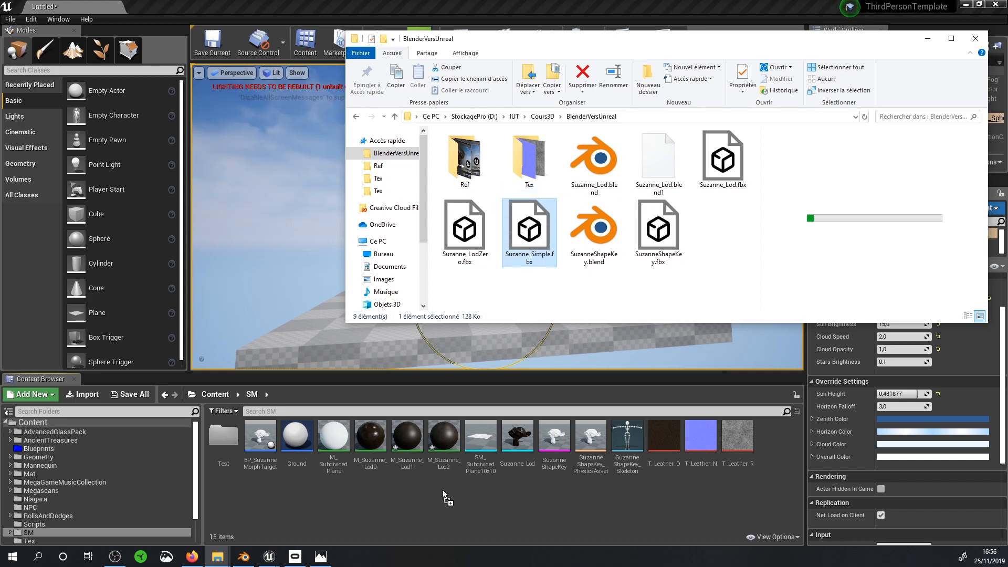
{"action": "left_click", "coordinate": [927, 37]}
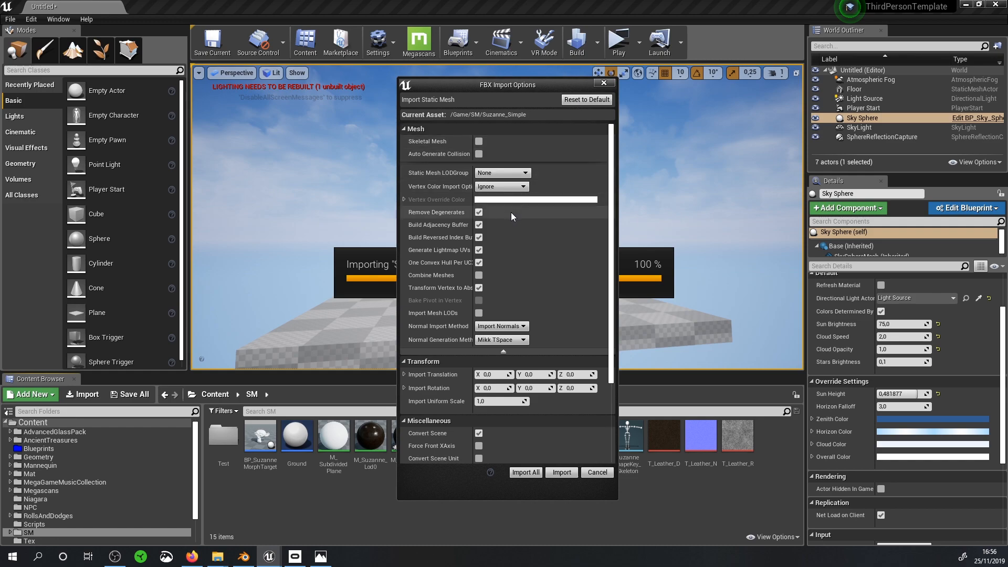
{"action": "left_click", "coordinate": [479, 275]}
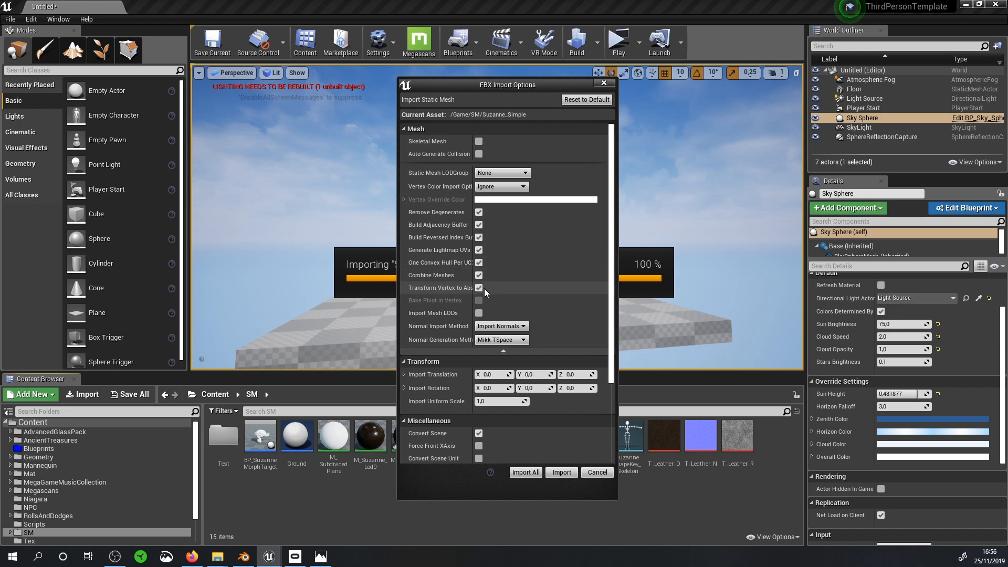
{"action": "left_click", "coordinate": [570, 475]}
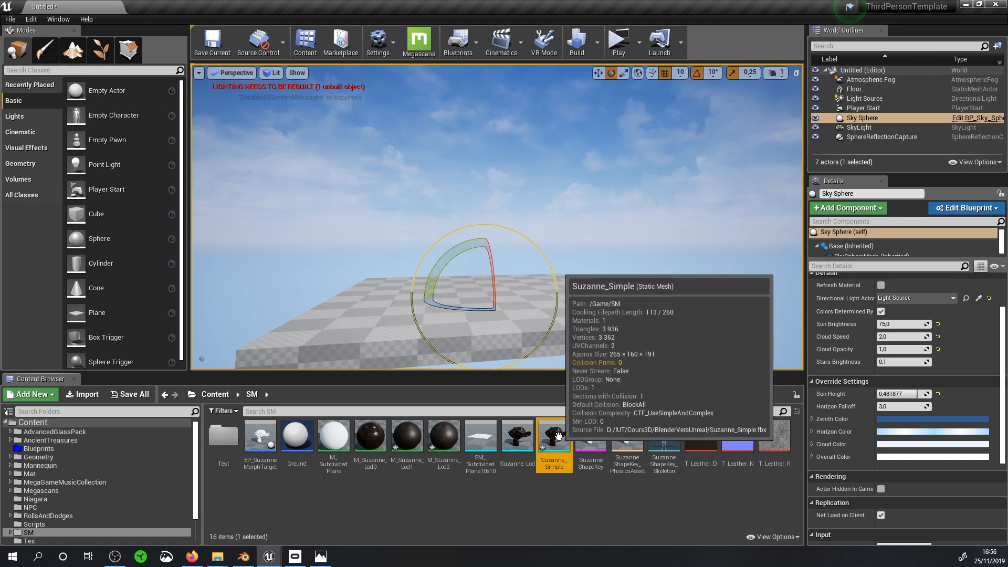
Step: Place the Suzanne_Simple mesh in the level above the floor and activate the move gizmo
{"action": "left_click_drag", "start_coordinate": [558, 435], "coordinate": [495, 204]}
{"action": "left_click", "coordinate": [597, 73]}
{"action": "scroll", "coordinate": [491, 236], "scroll_direction": "up", "scroll_amount": 8}
{"action": "middle_click_drag", "start_coordinate": [492, 235], "coordinate": [493, 228]}
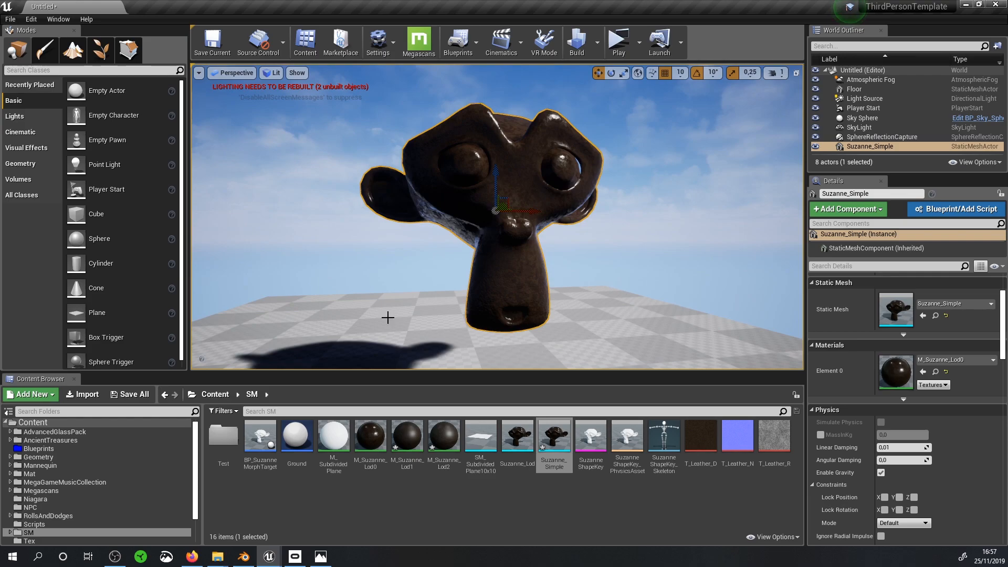
Step: Check the M_Suzanne_Lod0 material asset in Unreal, and show the material settings of Suzanne_Lod0 in Blender
{"action": "left_click", "coordinate": [243, 556]}
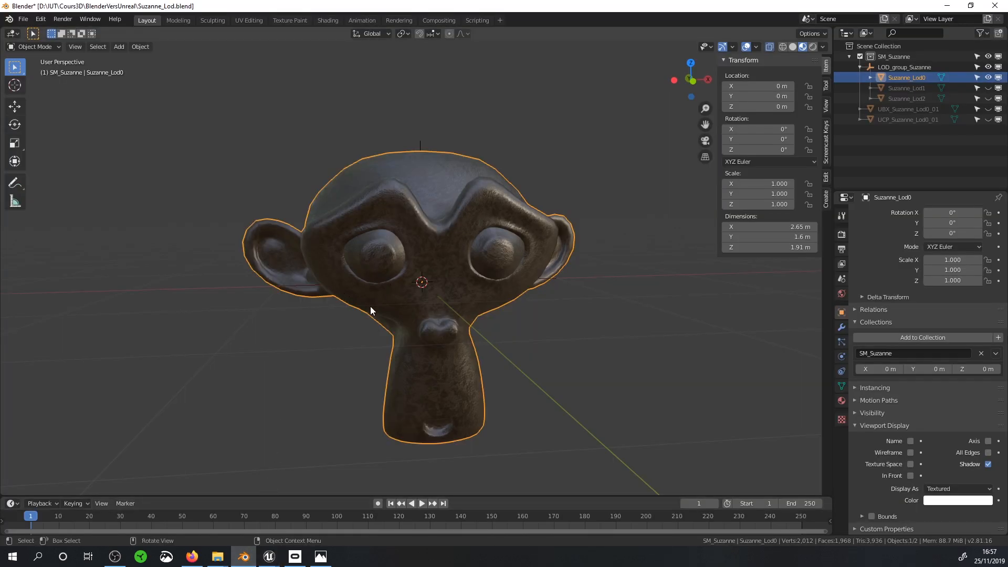
{"action": "left_click", "coordinate": [947, 6]}
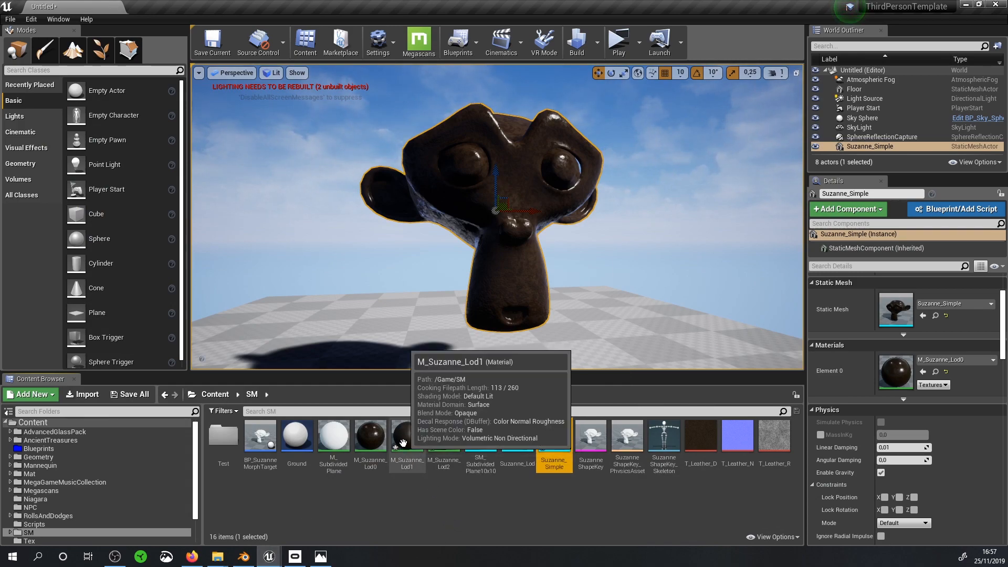
{"action": "left_click", "coordinate": [368, 432]}
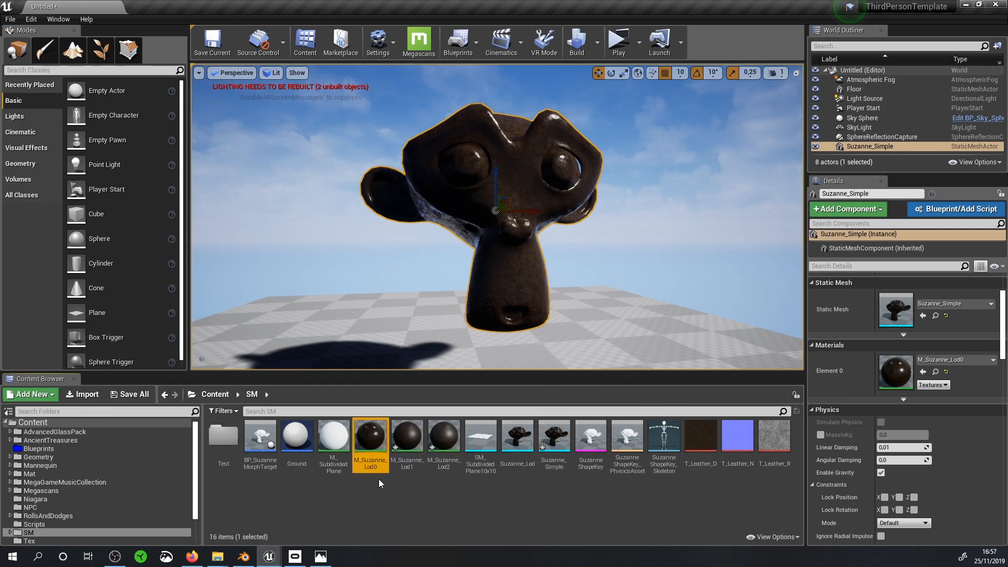
{"action": "left_click", "coordinate": [243, 558]}
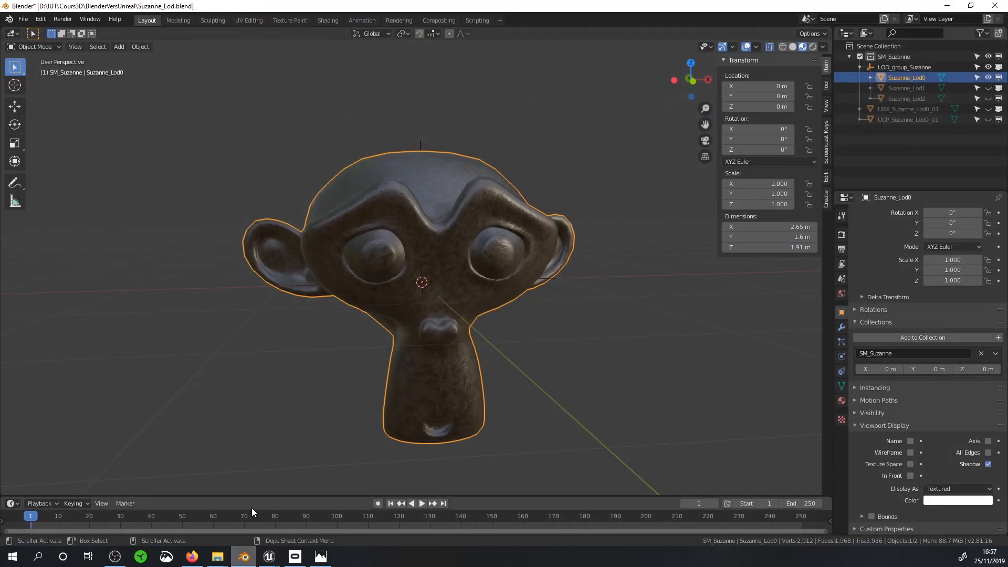
{"action": "left_click", "coordinate": [841, 400]}
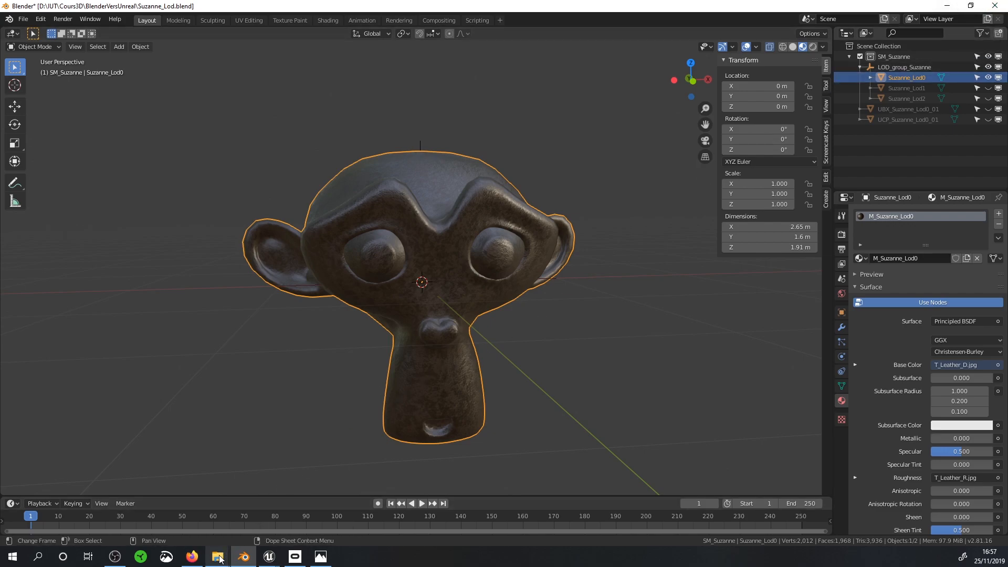
Step: Examine the leather texture images in the Tex folder of BlenderVersUnreal in File Explorer, previewing T_Leather_D.jpg
{"action": "mouse_move", "coordinate": [218, 556]}
{"action": "left_click", "coordinate": [160, 518]}
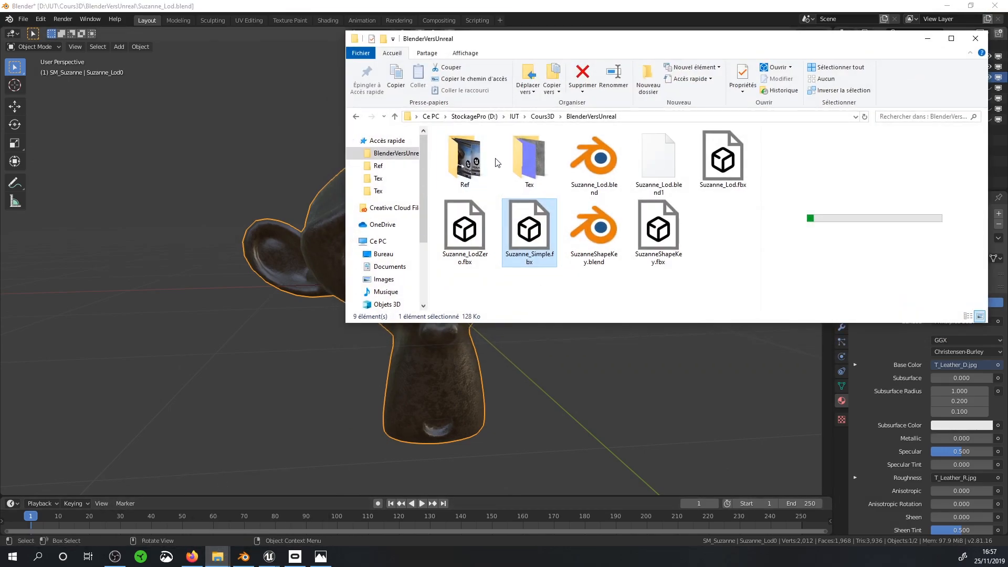
{"action": "double_click", "coordinate": [523, 152]}
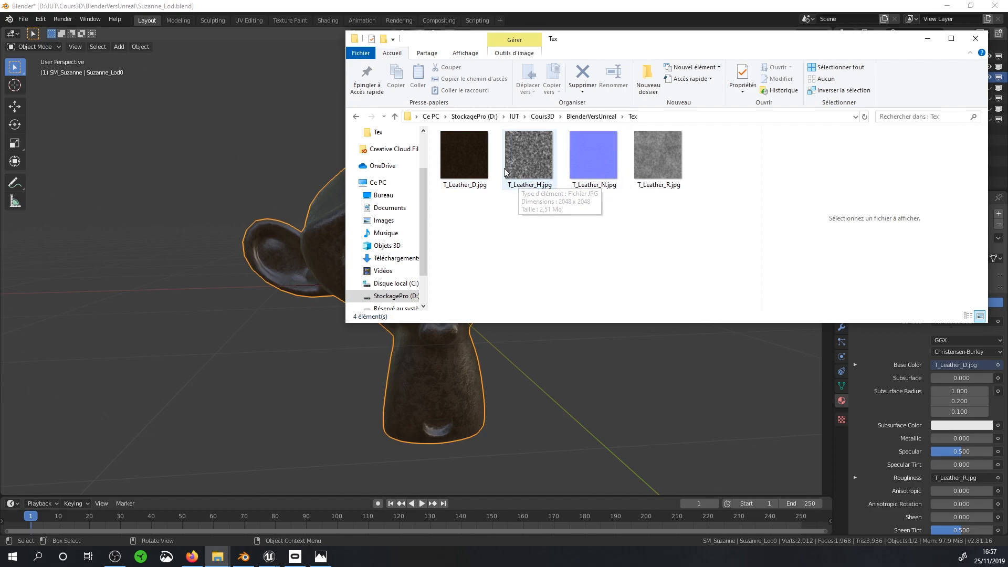
{"action": "left_click", "coordinate": [451, 181]}
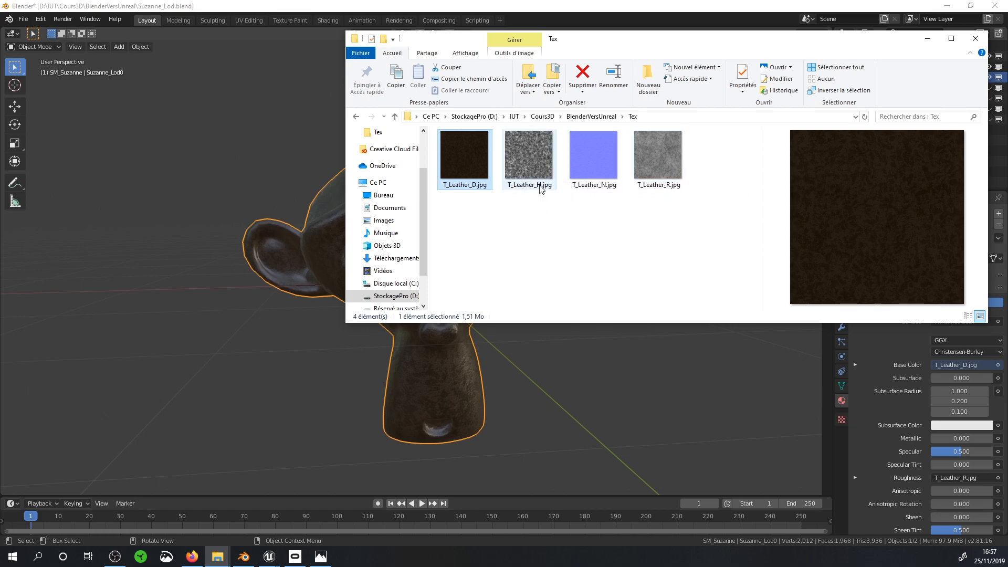
{"action": "left_click", "coordinate": [927, 39]}
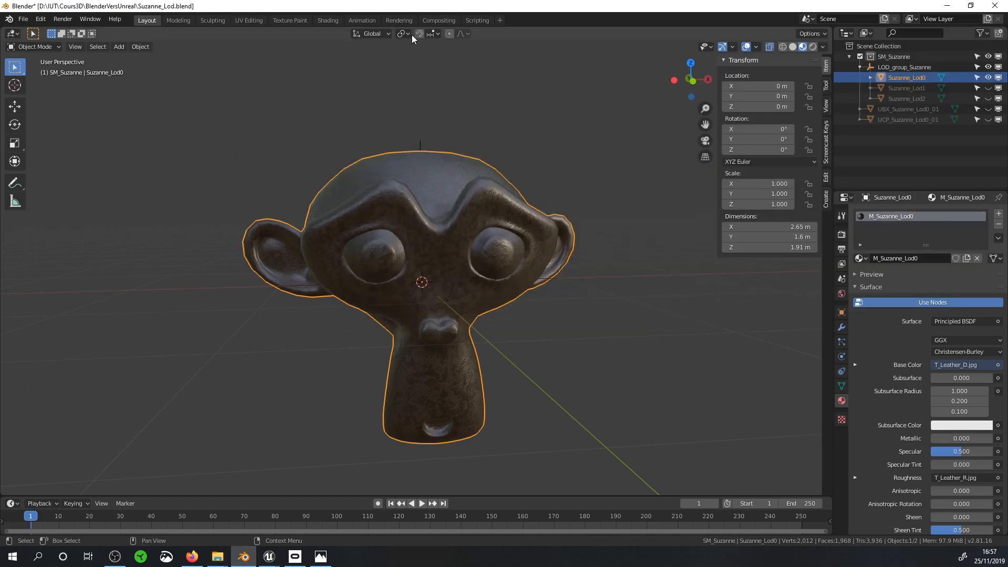
Step: Open Blender's Shading workspace and examine the full M_Suzanne_Lod0 node tree in a maximized node editor
{"action": "left_click", "coordinate": [328, 20]}
{"action": "scroll", "coordinate": [383, 360], "scroll_direction": "down", "scroll_amount": 3}
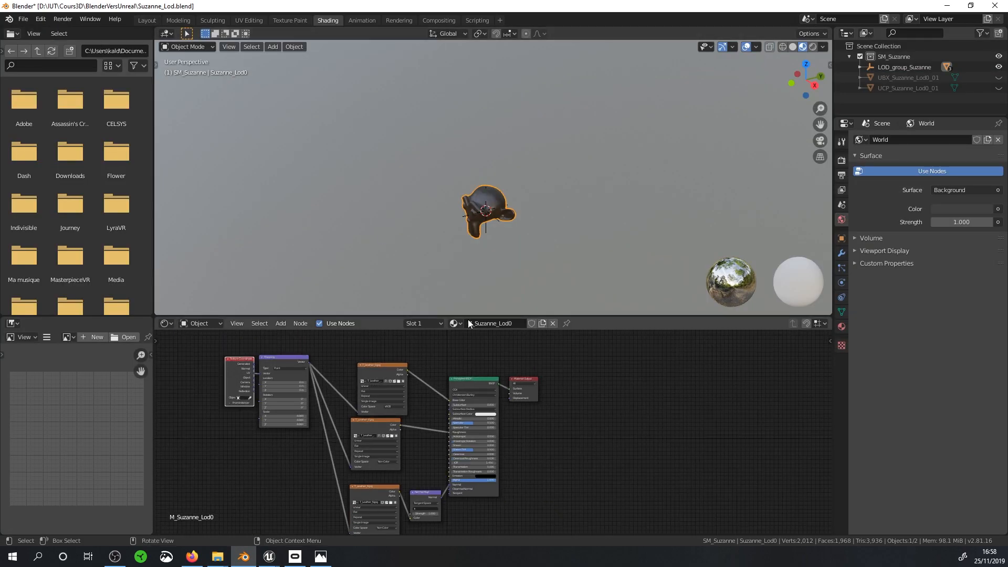
{"action": "left_click", "coordinate": [615, 394]}
{"action": "key", "text": "ctrl+space"}
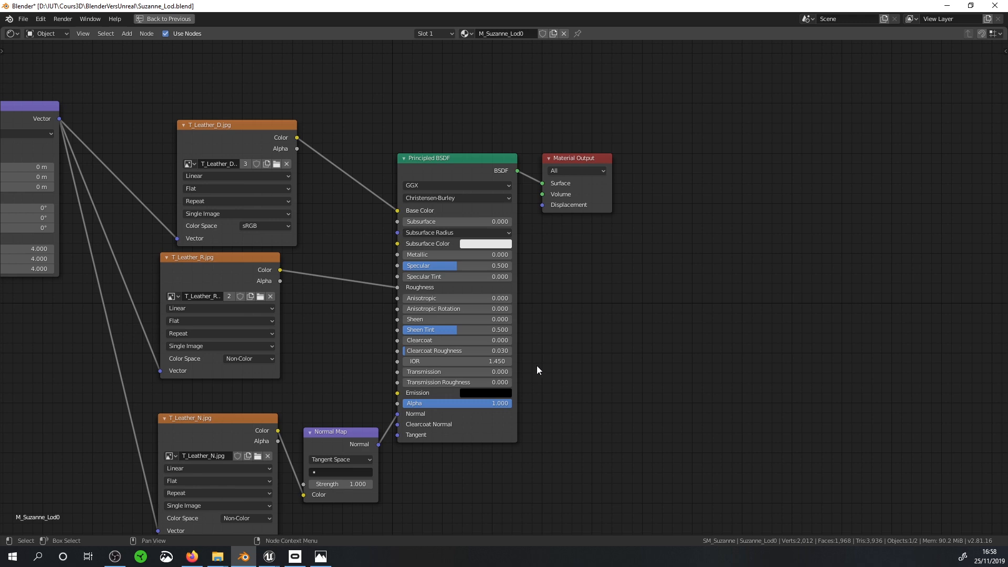
{"action": "middle_click_drag", "start_coordinate": [505, 285], "coordinate": [805, 264]}
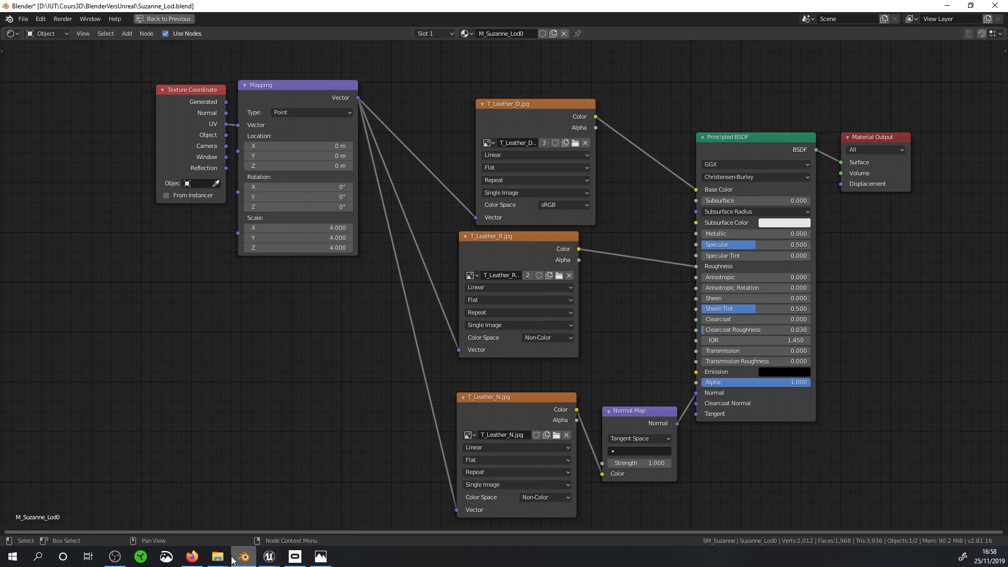
Step: Switch to Unreal's M_Suzanne_Lod0 material graph and delete the separate TexCoord nodes of the roughness and normal Texture Samples
{"action": "mouse_move", "coordinate": [195, 558]}
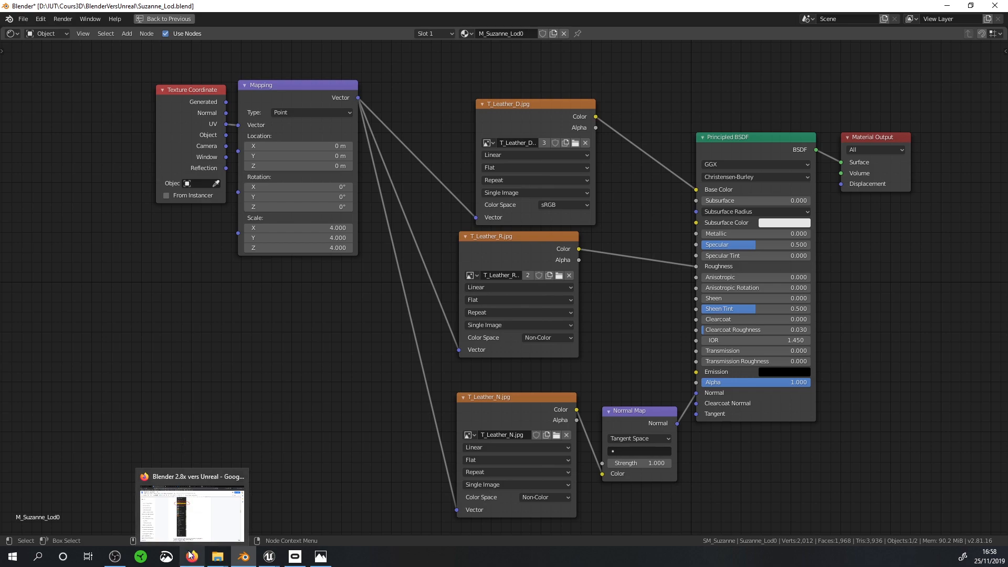
{"action": "mouse_move", "coordinate": [268, 556]}
{"action": "left_click", "coordinate": [298, 525]}
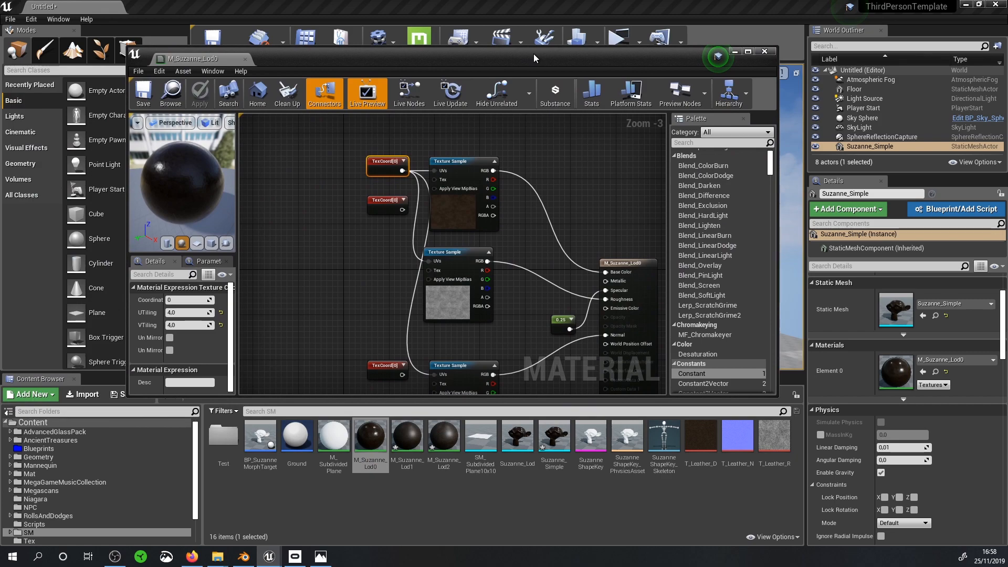
{"action": "right_click_drag", "start_coordinate": [383, 202], "coordinate": [368, 198]}
{"action": "left_click_drag", "start_coordinate": [368, 198], "coordinate": [420, 259]}
{"action": "right_click_drag", "start_coordinate": [420, 258], "coordinate": [438, 167]}
{"action": "left_click_drag", "start_coordinate": [404, 279], "coordinate": [357, 272]}
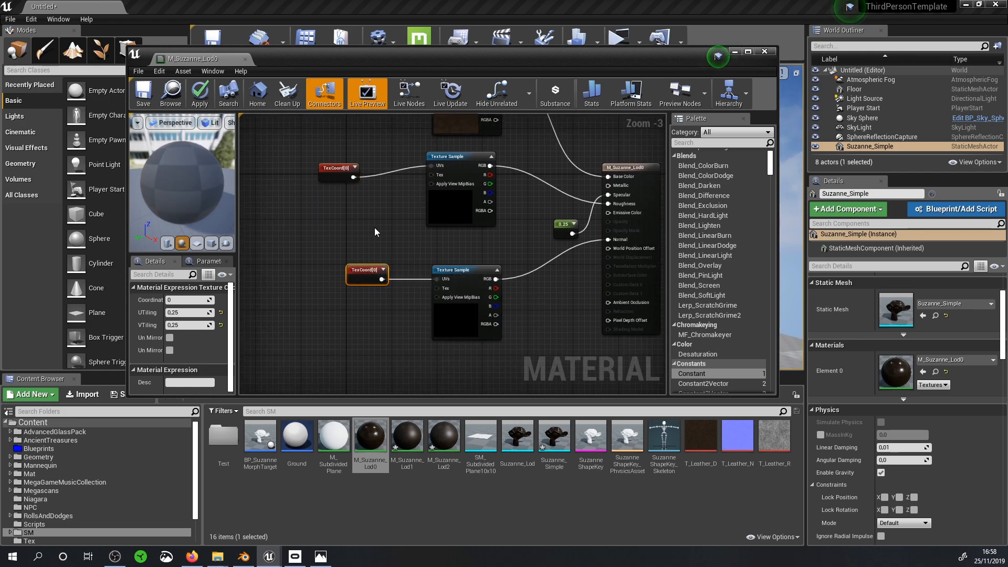
{"action": "right_click_drag", "start_coordinate": [375, 223], "coordinate": [396, 266]}
{"action": "left_click_drag", "start_coordinate": [326, 200], "coordinate": [407, 331]}
{"action": "key", "text": "Delete"}
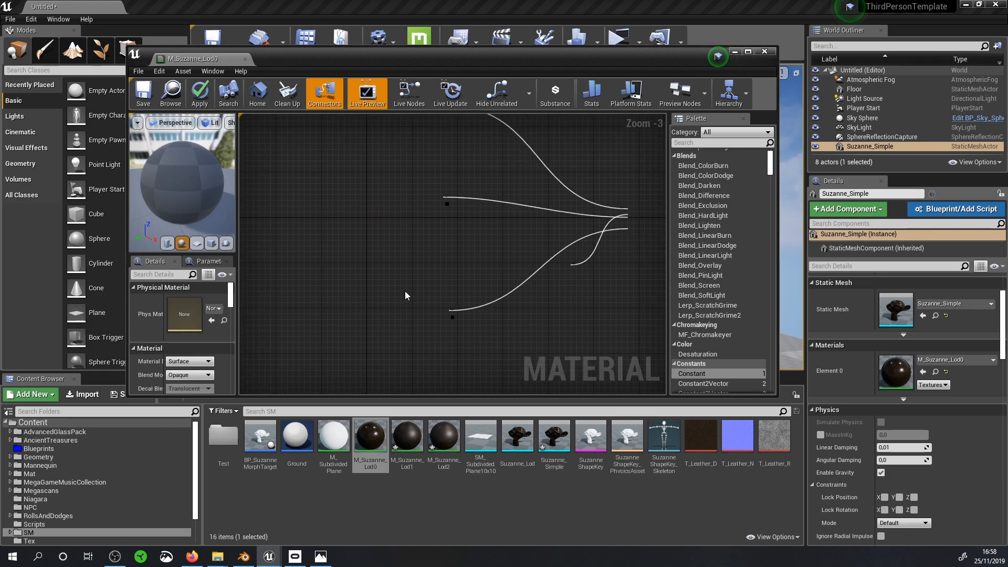
Step: Connect the remaining TexCoord node to the UVs inputs of the roughness and normal Texture Samples
{"action": "right_click_drag", "start_coordinate": [405, 134], "coordinate": [414, 179]}
{"action": "left_click_drag", "start_coordinate": [434, 165], "coordinate": [458, 243]}
{"action": "left_click_drag", "start_coordinate": [433, 165], "coordinate": [469, 368]}
{"action": "right_click_drag", "start_coordinate": [637, 293], "coordinate": [582, 274]}
{"action": "mouse_move", "coordinate": [583, 283]}
{"action": "left_mouse_down"}
{"action": "mouse_move", "coordinate": [538, 286]}
{"action": "mouse_move", "coordinate": [586, 290]}
{"action": "left_mouse_up"}
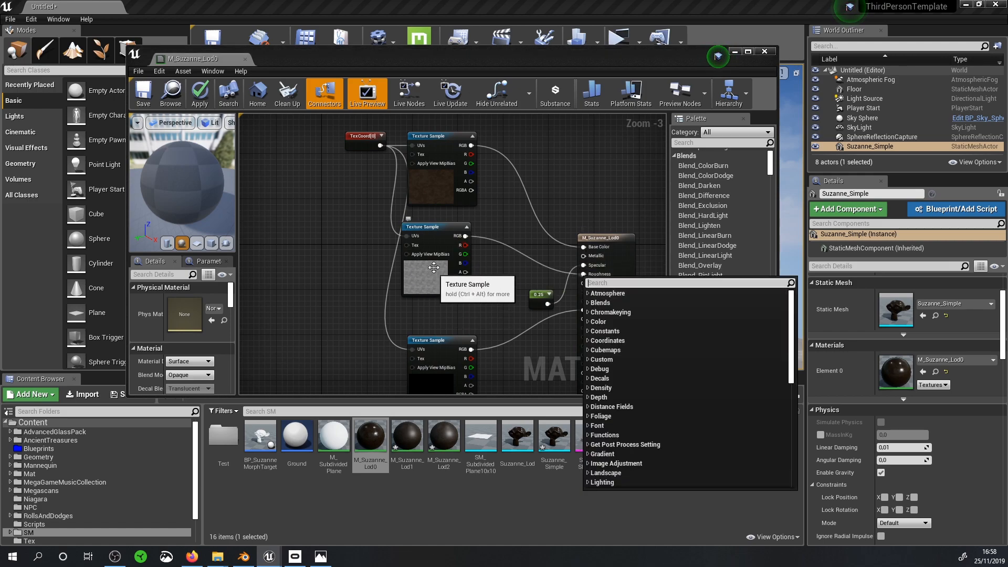
{"action": "left_click", "coordinate": [433, 293]}
{"action": "left_click", "coordinate": [433, 293]}
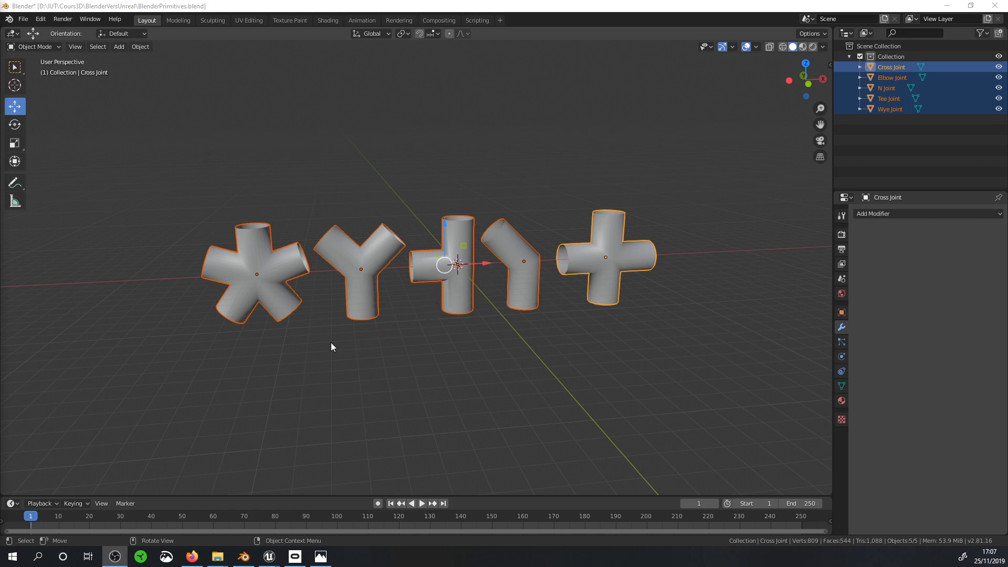
Step: Select the N Joint in Blender, and examine the placement of the imported N, Cross and Elbow joints in the Unreal level
{"action": "left_click", "coordinate": [260, 260]}
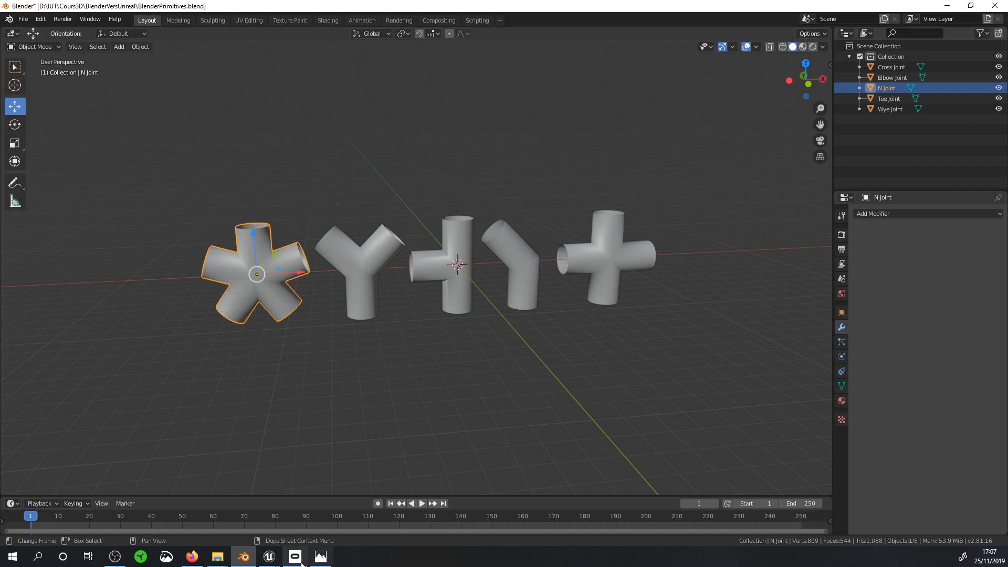
{"action": "mouse_move", "coordinate": [270, 558]}
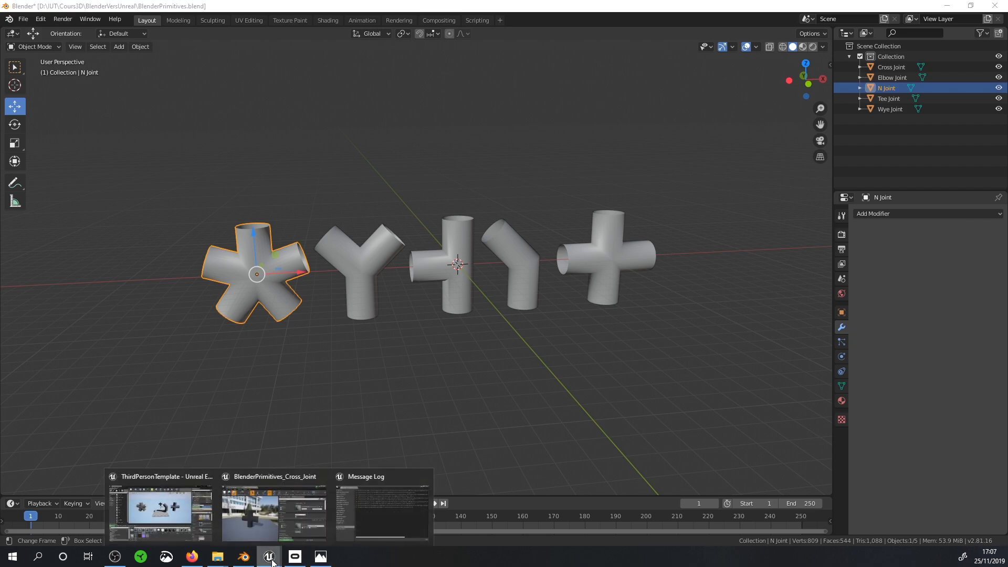
{"action": "left_click", "coordinate": [184, 522]}
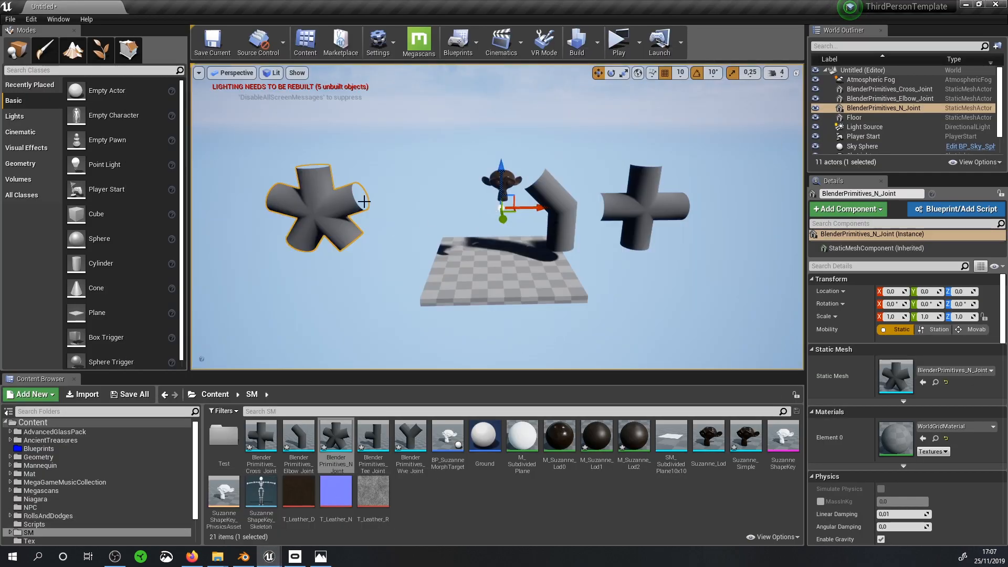
{"action": "left_click", "coordinate": [584, 219]}
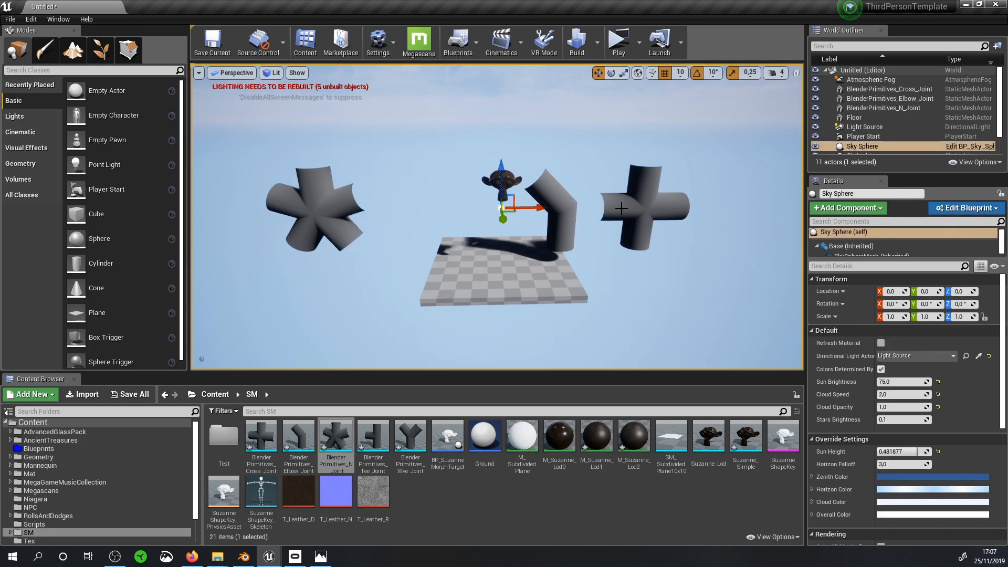
{"action": "left_click", "coordinate": [642, 205]}
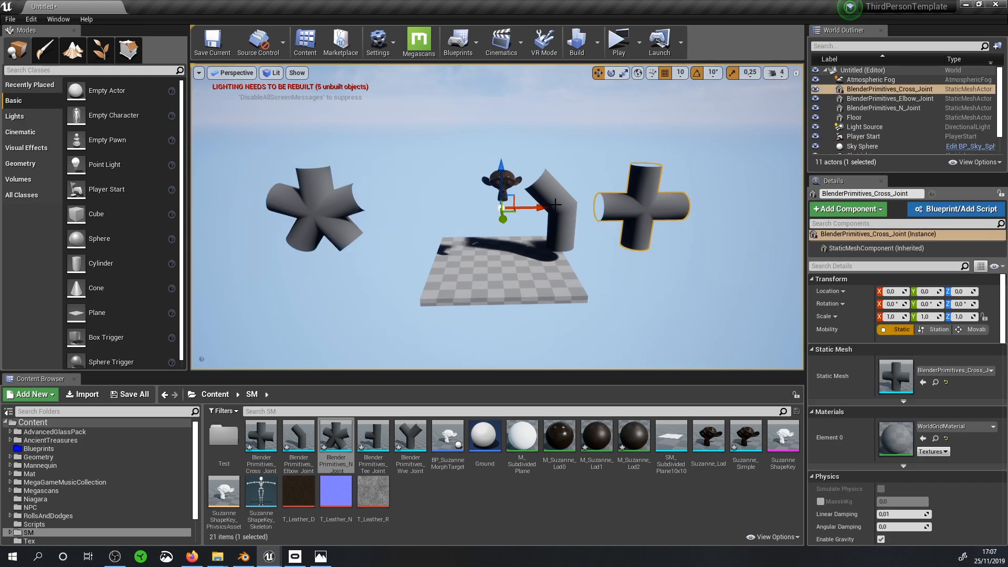
{"action": "left_click", "coordinate": [559, 231]}
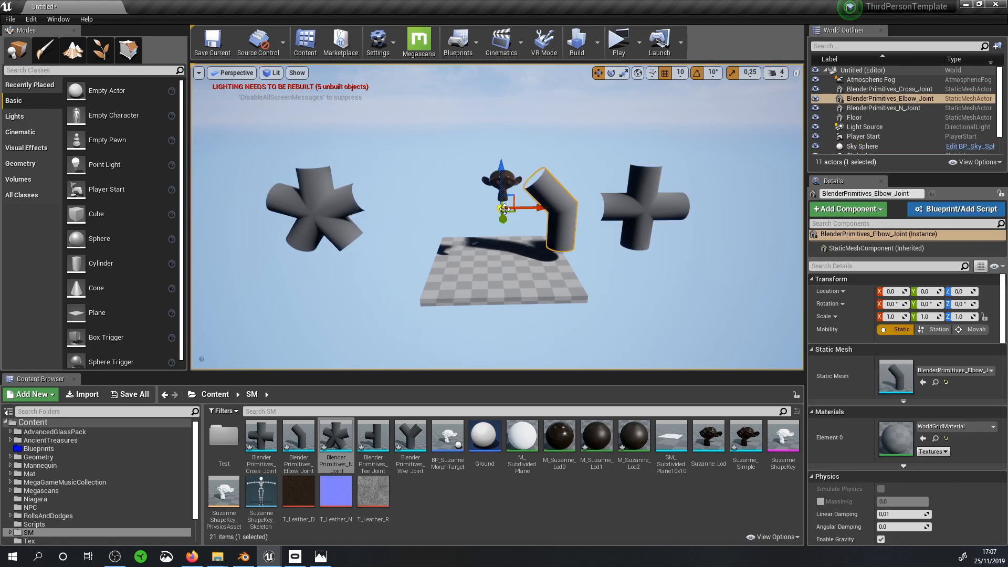
{"action": "left_click", "coordinate": [645, 206]}
{"action": "left_click", "coordinate": [365, 227]}
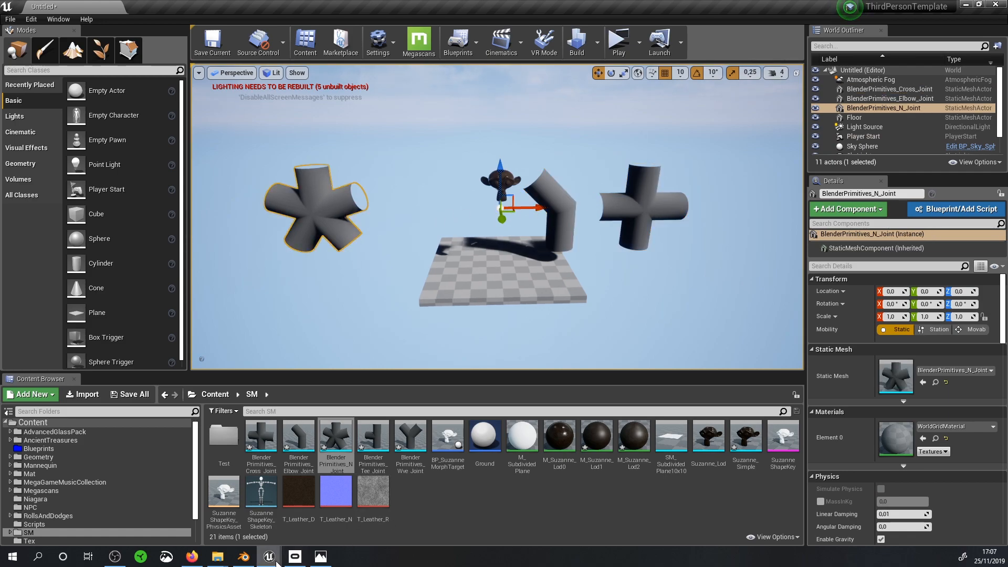
Step: Switch back to Blender and examine the Wye, Tee, Elbow and Cross joint objects one by one
{"action": "left_click", "coordinate": [244, 556]}
{"action": "left_click", "coordinate": [341, 260]}
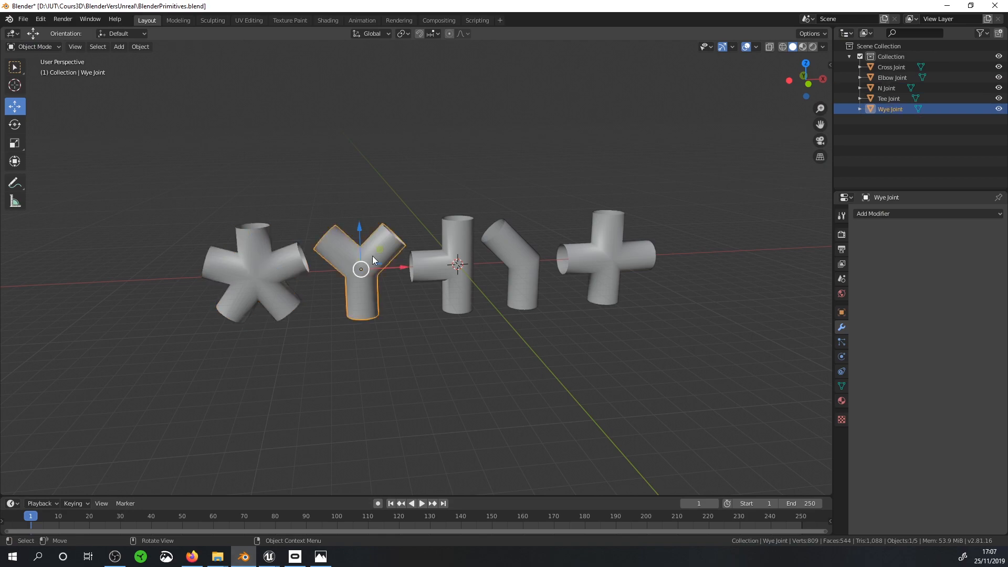
{"action": "left_click", "coordinate": [452, 257]}
{"action": "left_click", "coordinate": [519, 242]}
{"action": "left_click", "coordinate": [612, 242]}
{"action": "left_click", "coordinate": [519, 255]}
{"action": "left_click", "coordinate": [465, 257]}
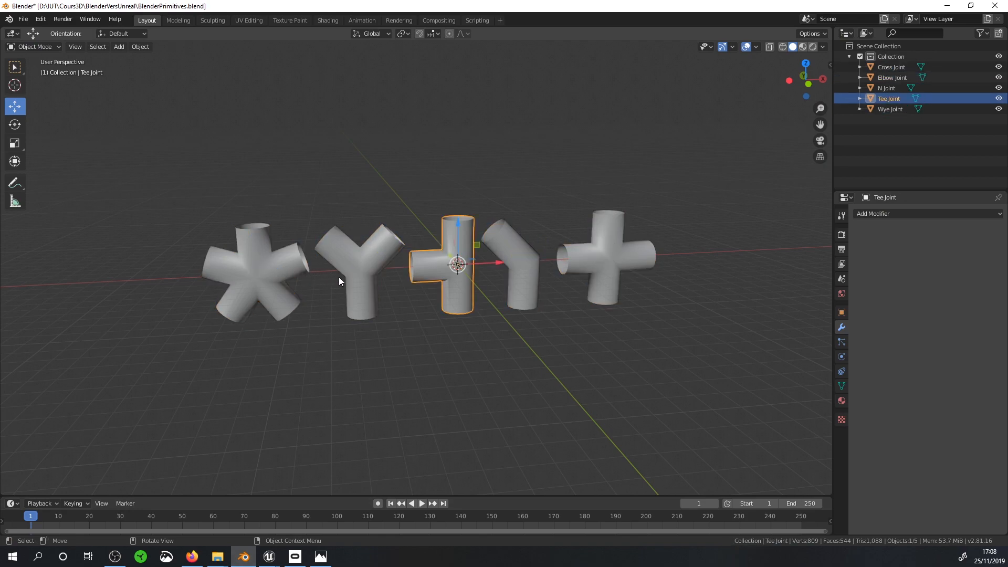
Step: Clear the location of all five joints so they sit at the world origin
{"action": "key", "text": "a"}
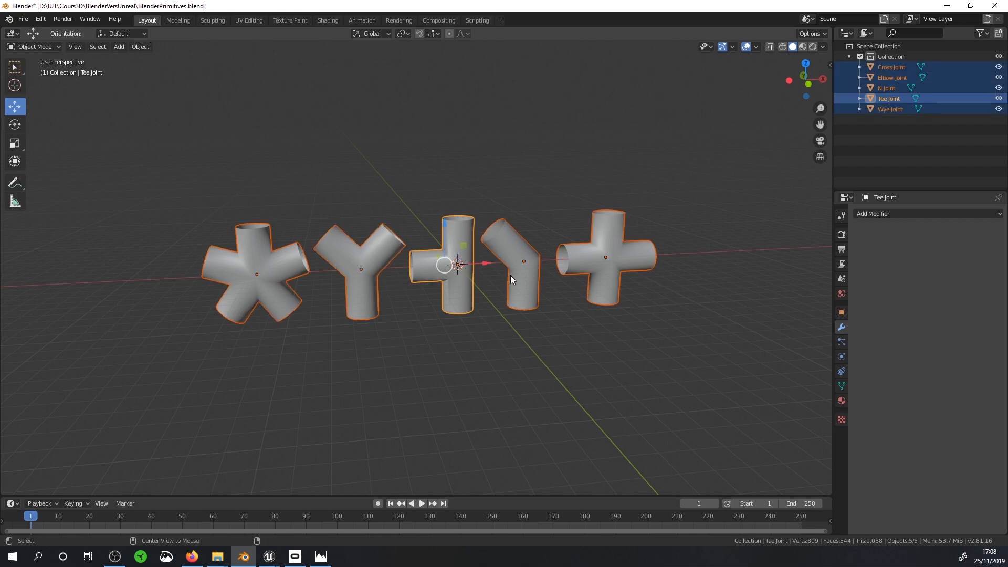
{"action": "key", "text": "alt+g"}
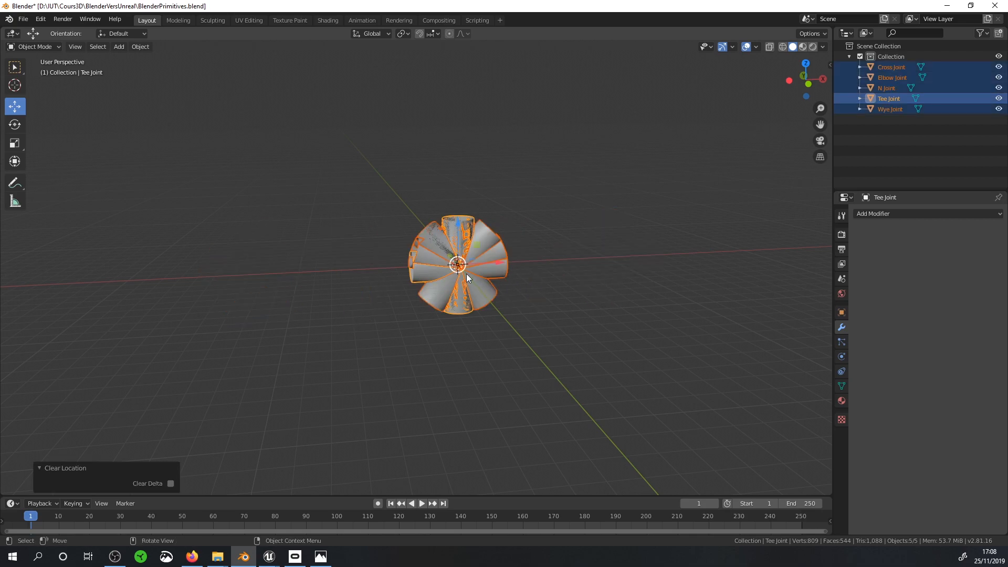
{"action": "scroll", "coordinate": [466, 273], "scroll_direction": "up", "scroll_amount": 3}
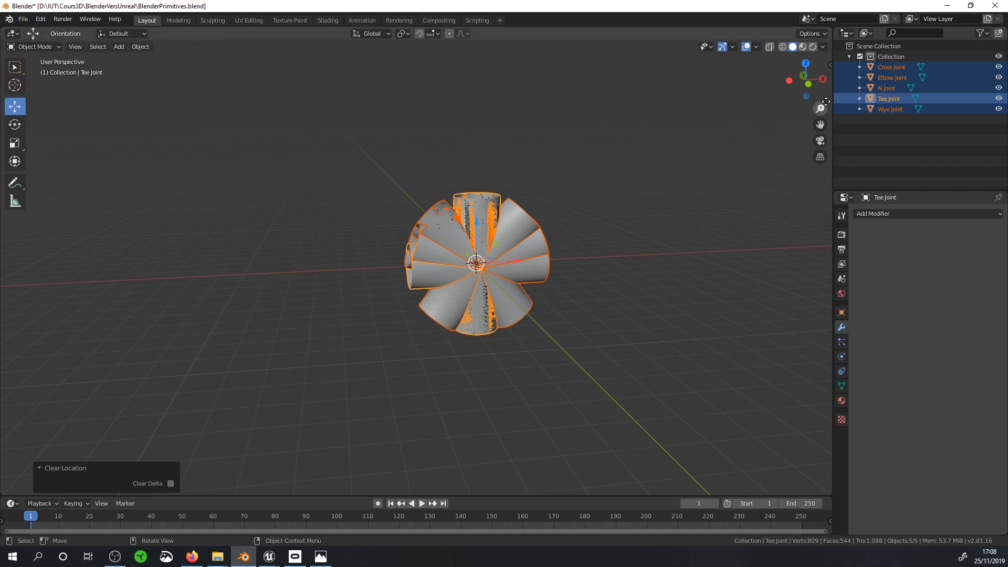
Step: Review the FBX export options for exporting only the selected objects, and close the dialog without exporting
{"action": "left_click", "coordinate": [25, 19]}
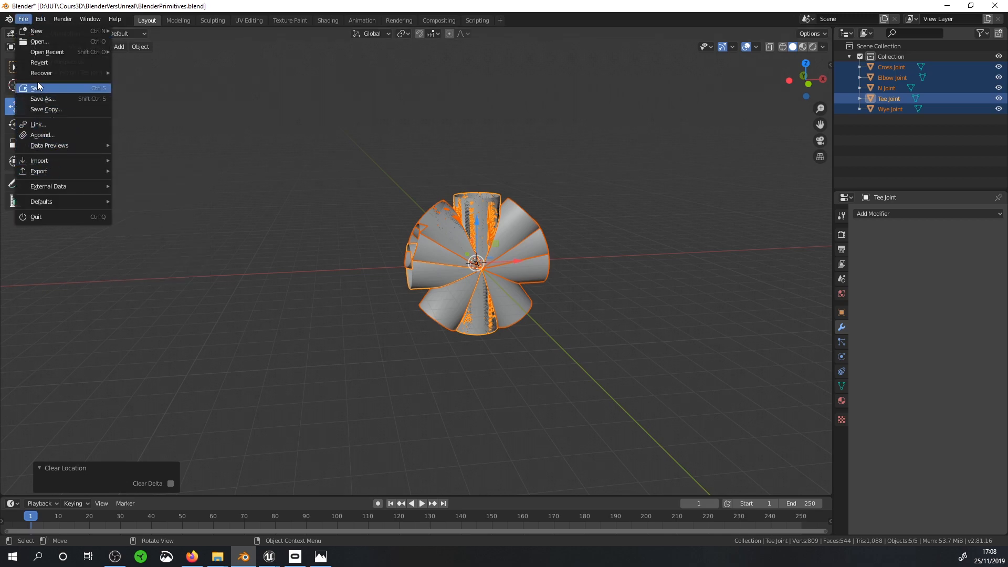
{"action": "mouse_move", "coordinate": [47, 170]}
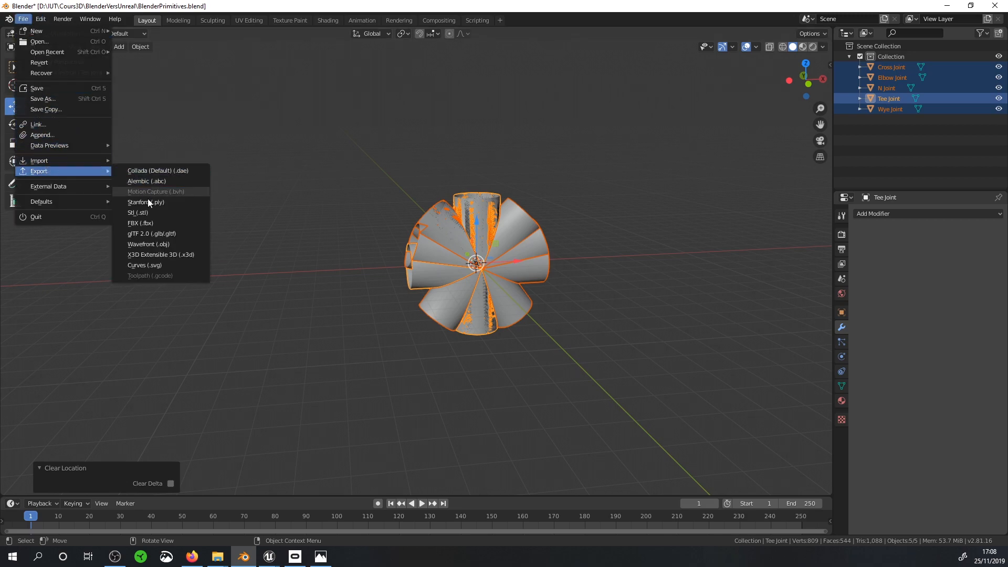
{"action": "left_click", "coordinate": [145, 218]}
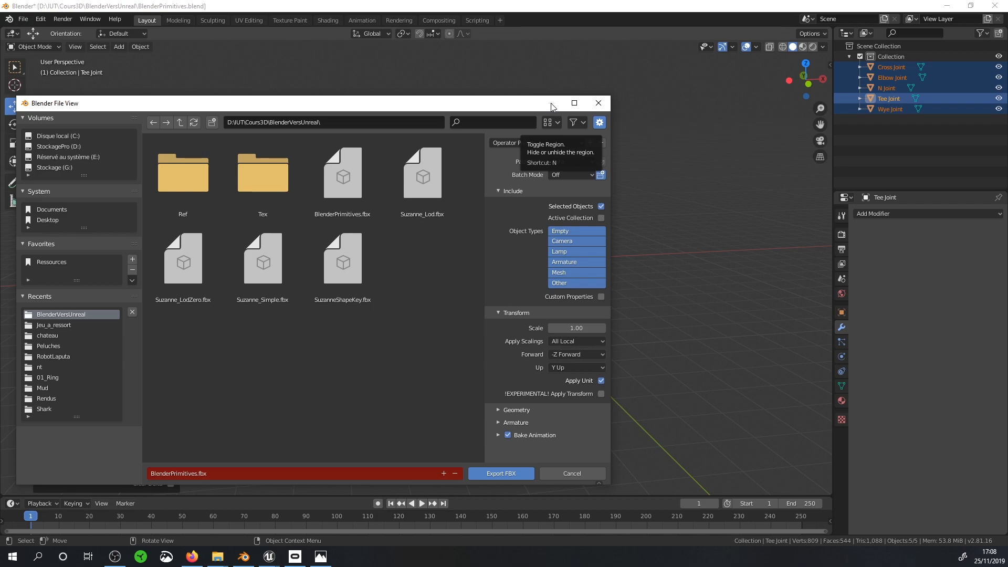
{"action": "left_click", "coordinate": [565, 474]}
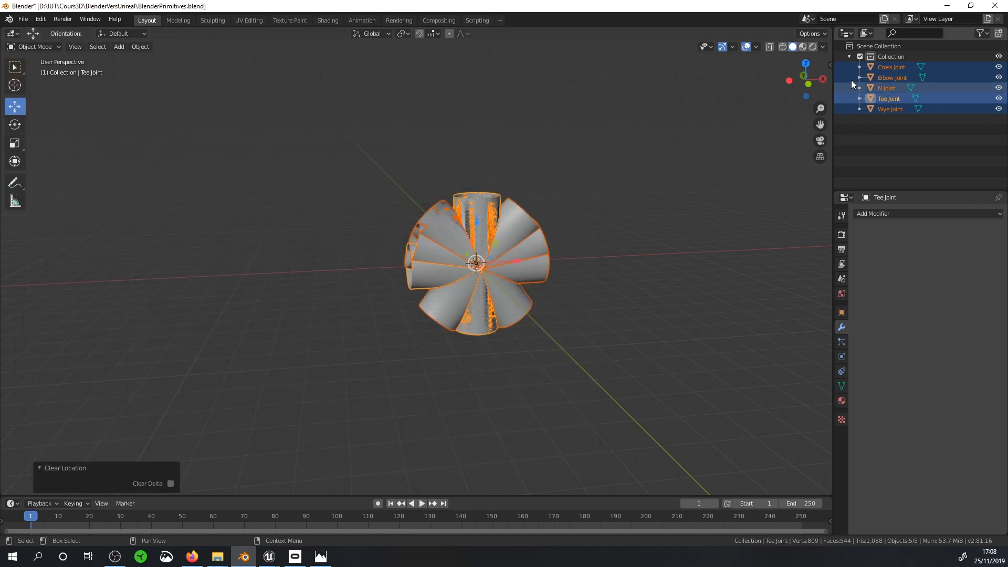
Step: Rename the joints' collection to Tuyaux and make it the active collection
{"action": "double_click", "coordinate": [894, 57]}
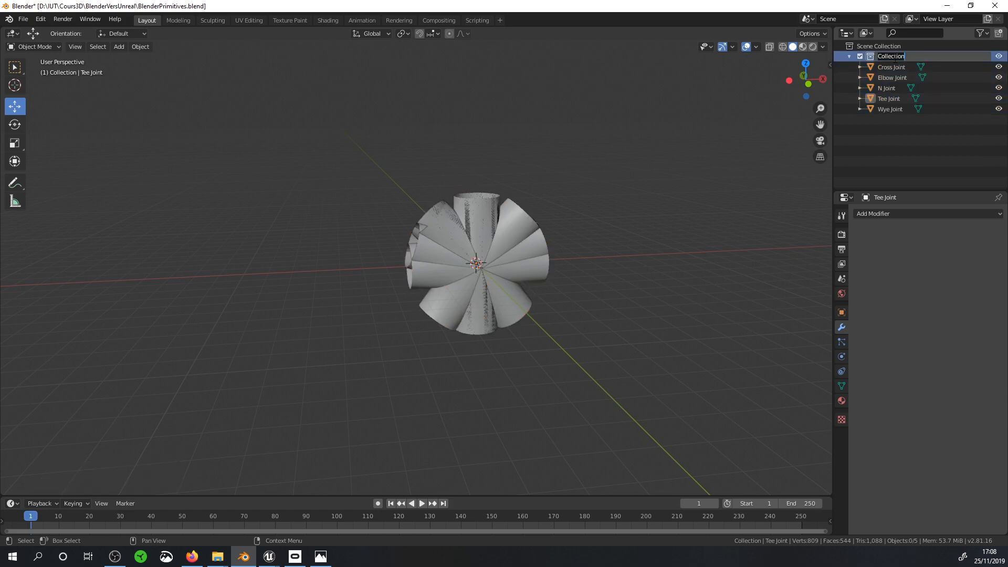
{"action": "type", "text": "Tuyaux"}
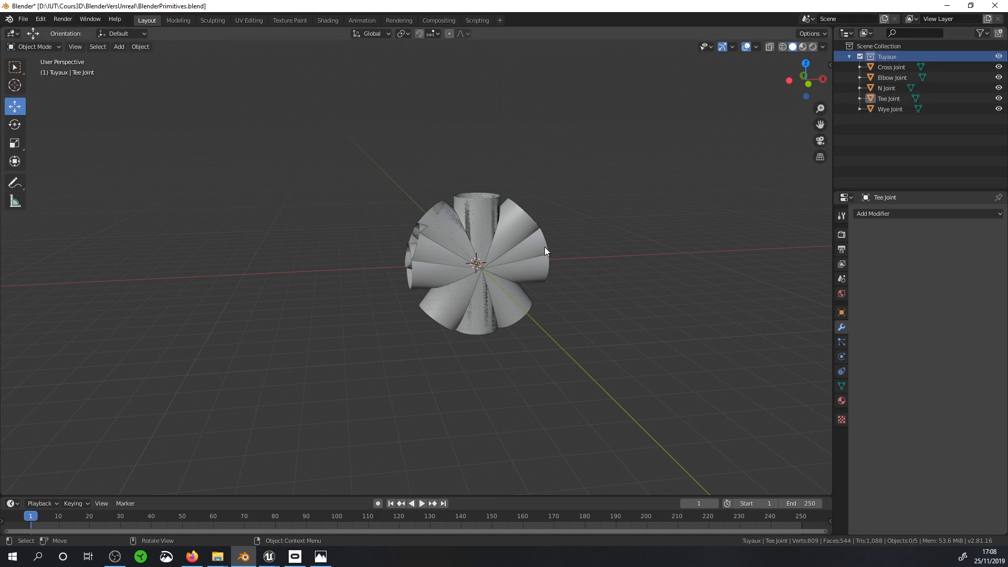
{"action": "key", "text": "a"}
{"action": "key", "text": "m"}
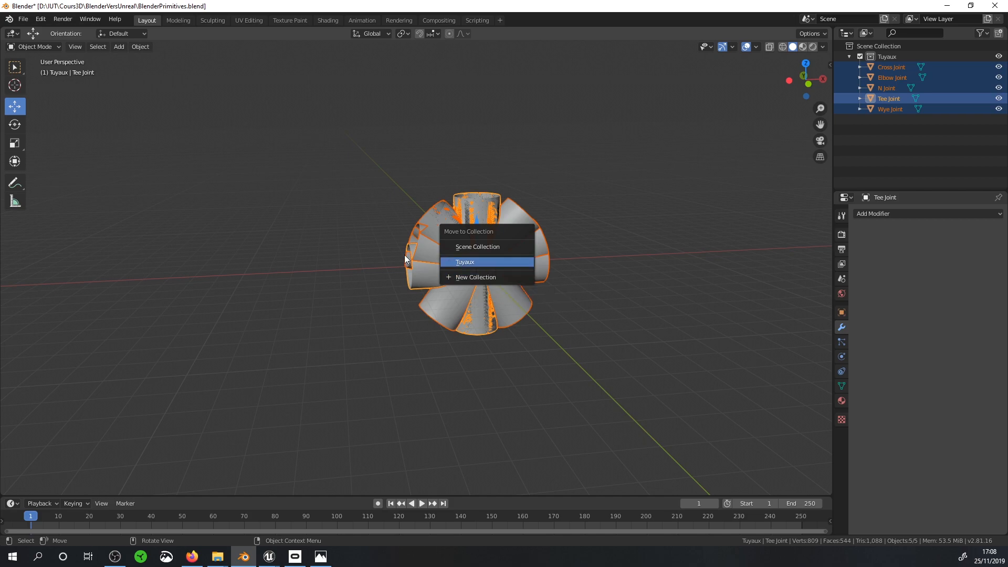
{"action": "left_click", "coordinate": [884, 57]}
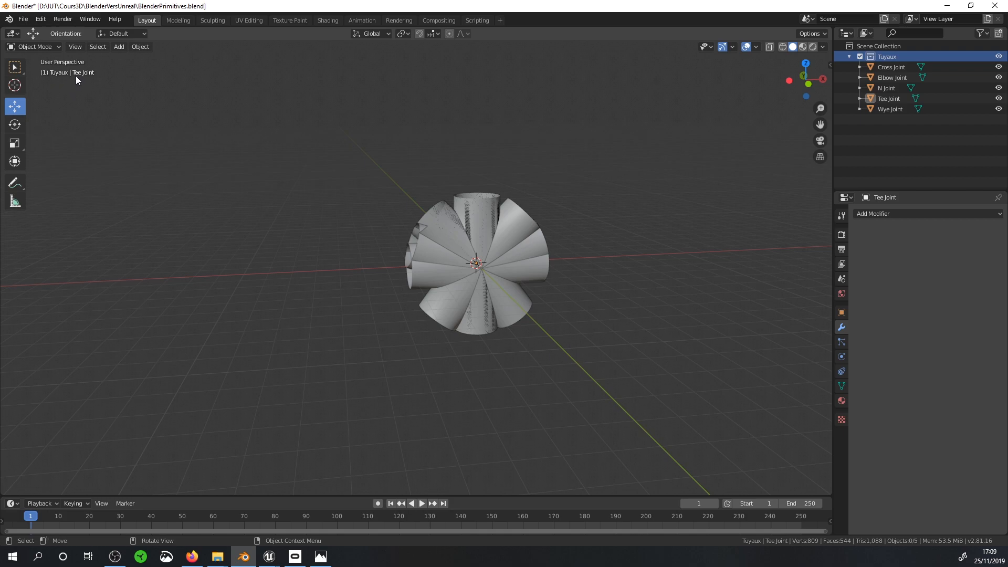
Step: Set up an FBX export limited to the active collection, with geometry smoothing set to Face
{"action": "left_click", "coordinate": [28, 21]}
{"action": "mouse_move", "coordinate": [38, 176]}
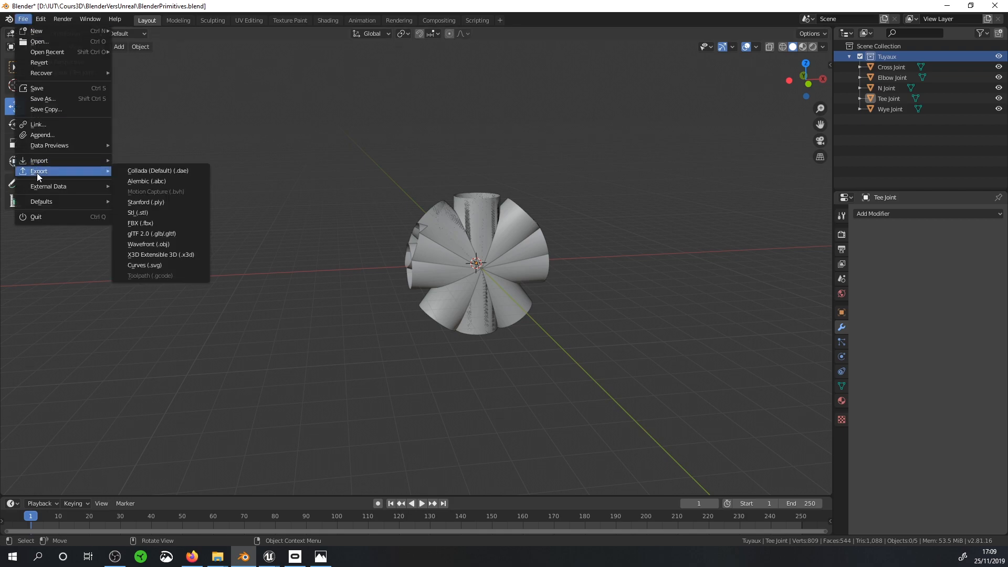
{"action": "left_click", "coordinate": [156, 225]}
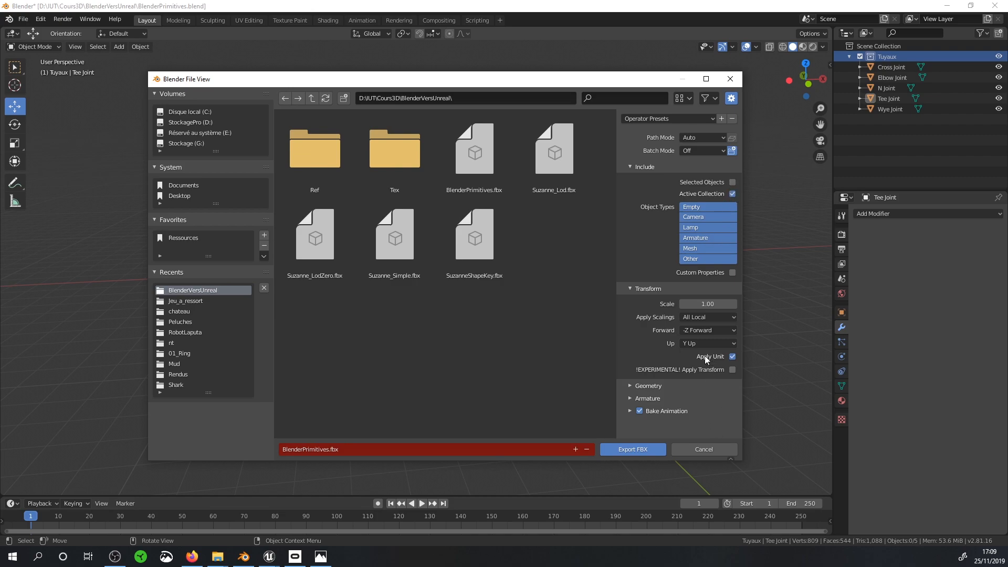
{"action": "left_click", "coordinate": [637, 386]}
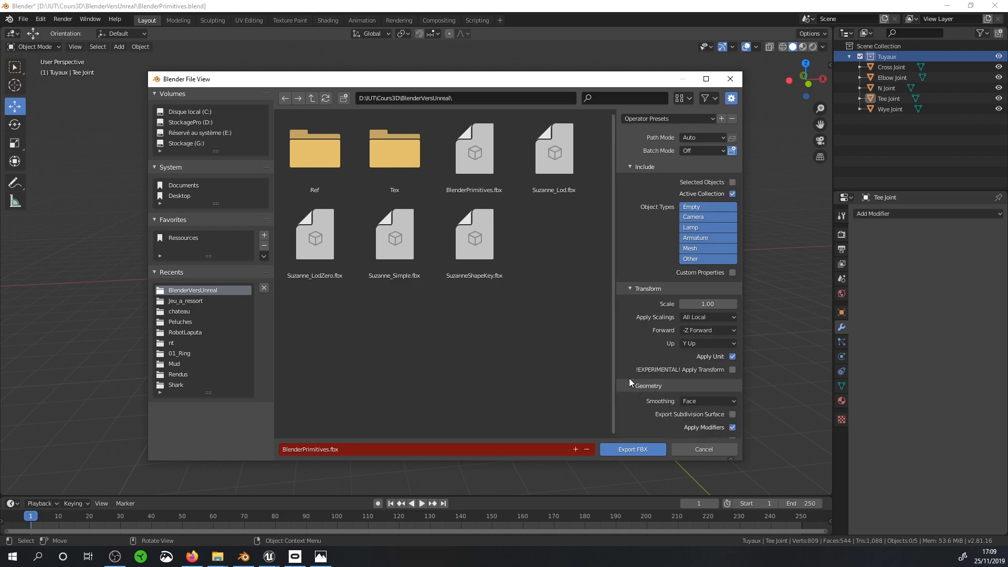
{"action": "scroll", "coordinate": [635, 376], "scroll_direction": "down", "scroll_amount": 2}
{"action": "left_click", "coordinate": [701, 352]}
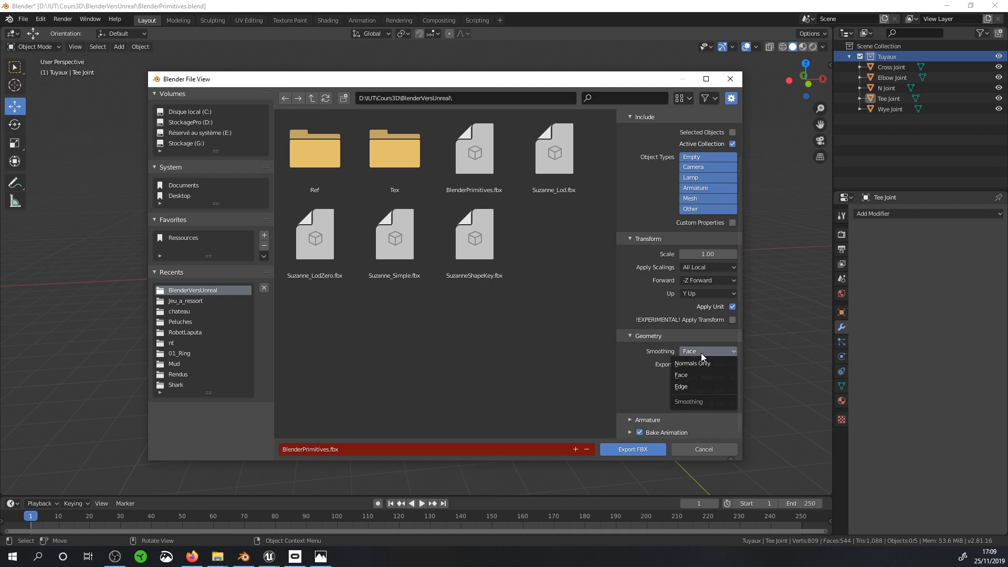
{"action": "left_click", "coordinate": [685, 370]}
{"action": "scroll", "coordinate": [682, 313], "scroll_direction": "up", "scroll_amount": 2}
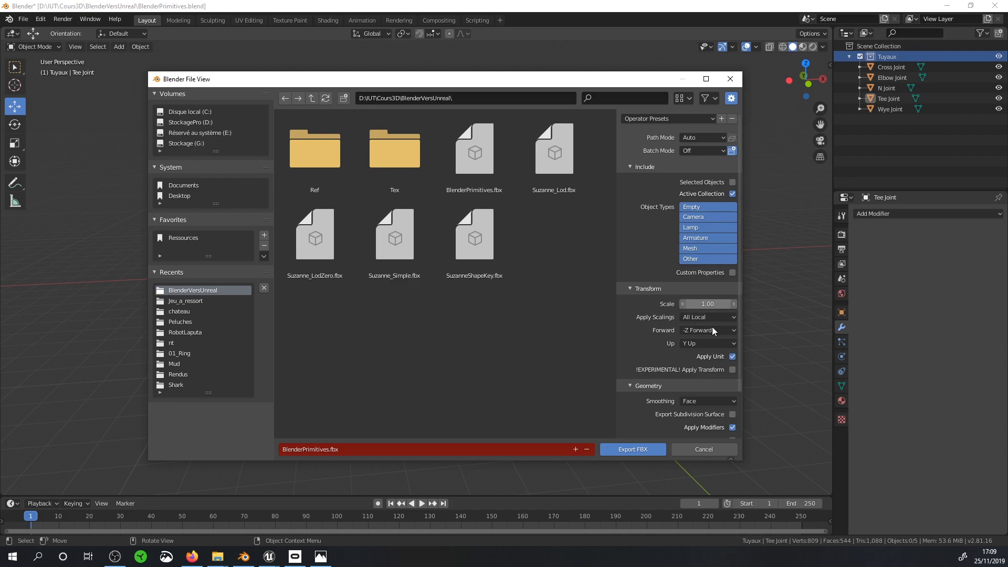
Step: Name the FBX file Tuyaux and export it to the BlenderVersUnreal folder
{"action": "left_click", "coordinate": [345, 453]}
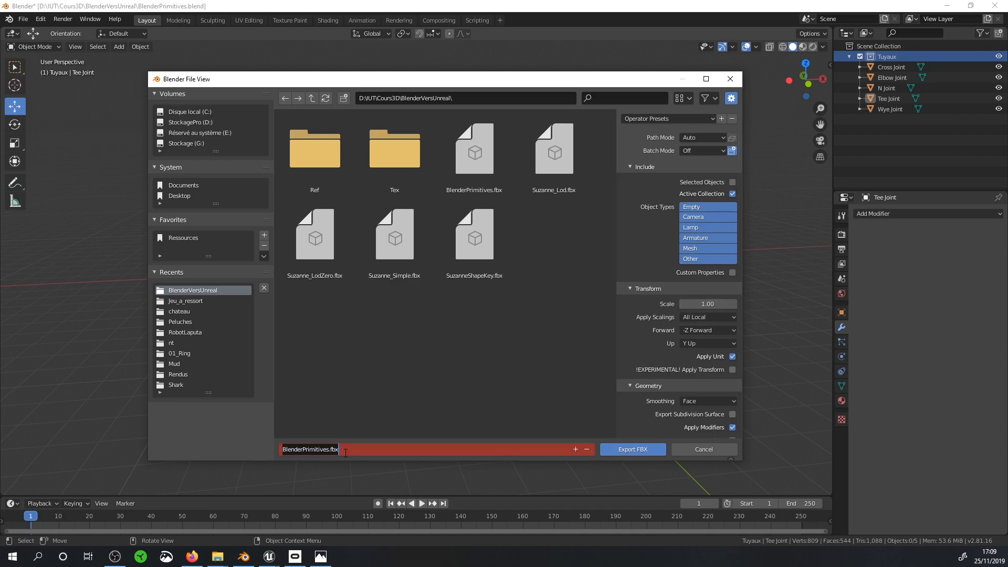
{"action": "type", "text": "T"}
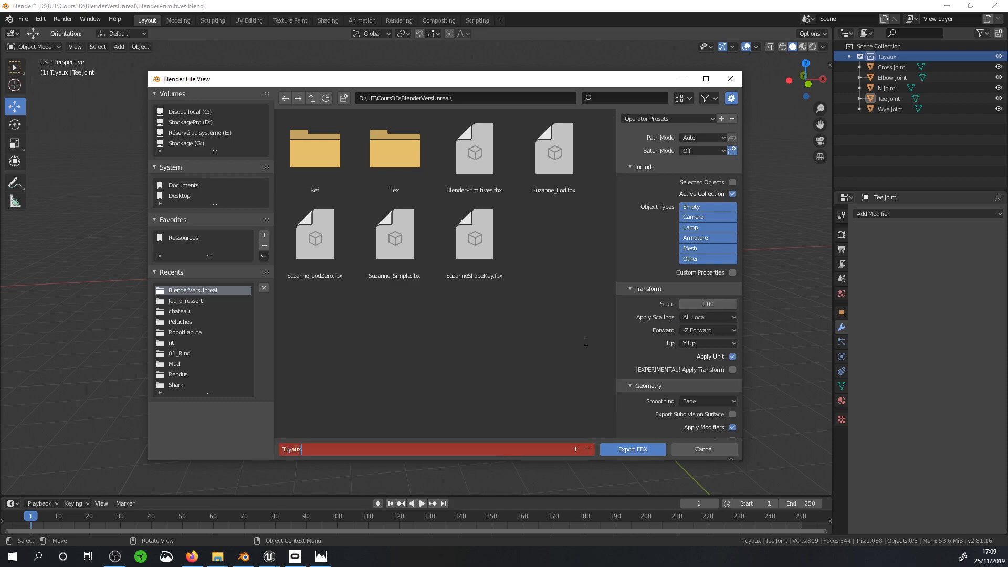
{"action": "type", "text": "uyaux"}
{"action": "key", "text": "Return"}
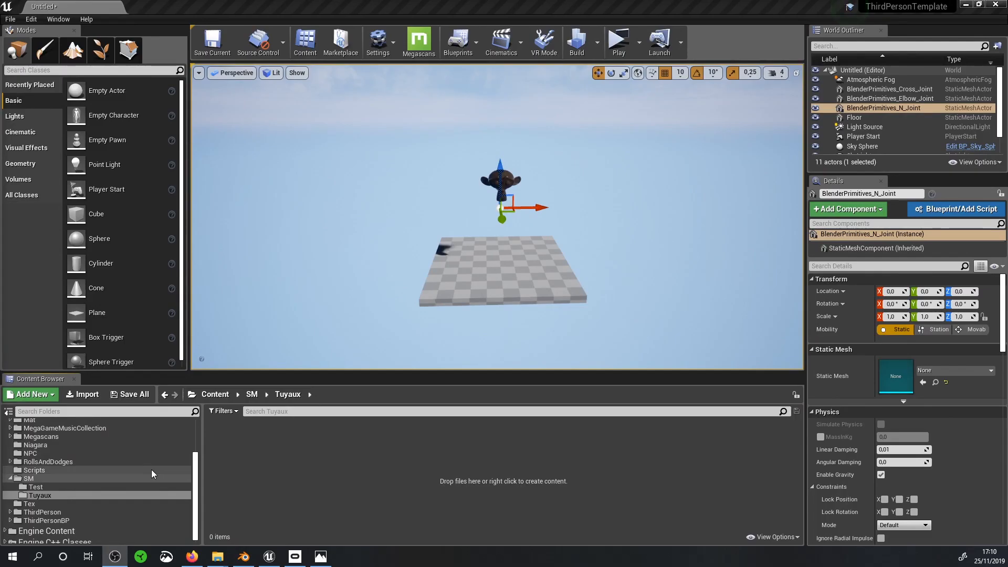
Step: Import Tuyaux.fbx from the BlenderVersUnreal folder into Unreal's SM/Tuyaux folder, with Combine Meshes disabled
{"action": "mouse_move", "coordinate": [217, 556]}
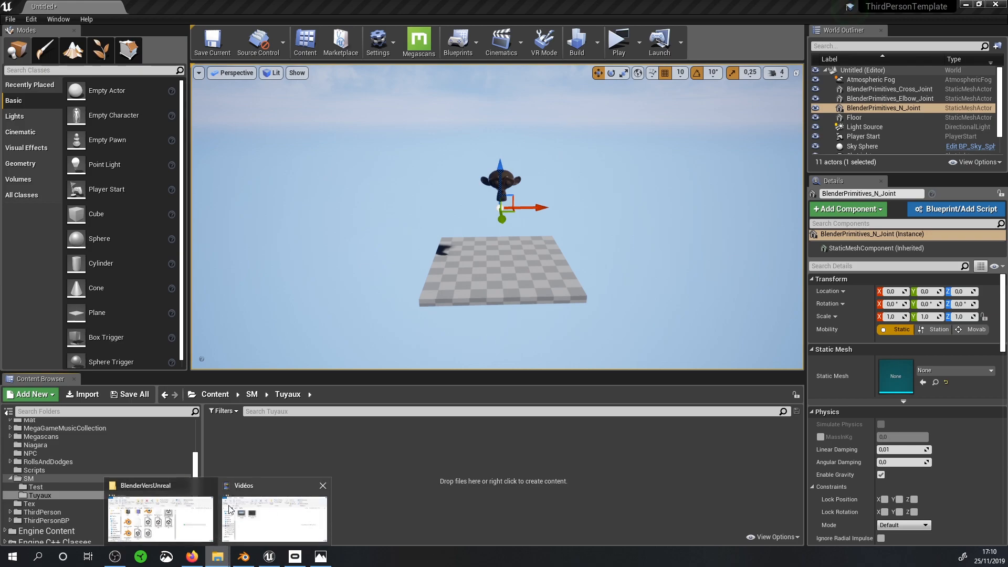
{"action": "left_click", "coordinate": [237, 478]}
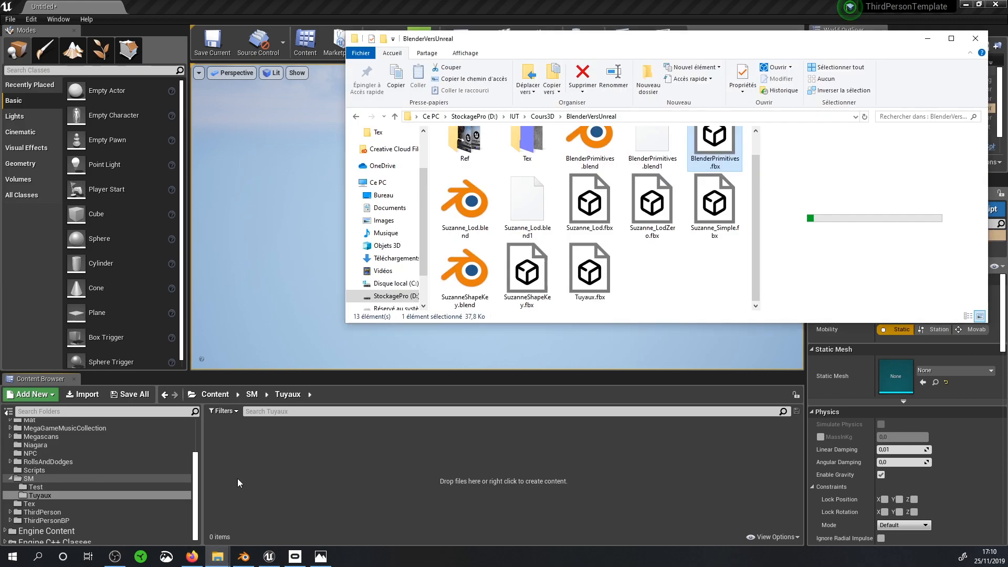
{"action": "left_click", "coordinate": [588, 277]}
{"action": "left_click_drag", "start_coordinate": [589, 277], "coordinate": [354, 467]}
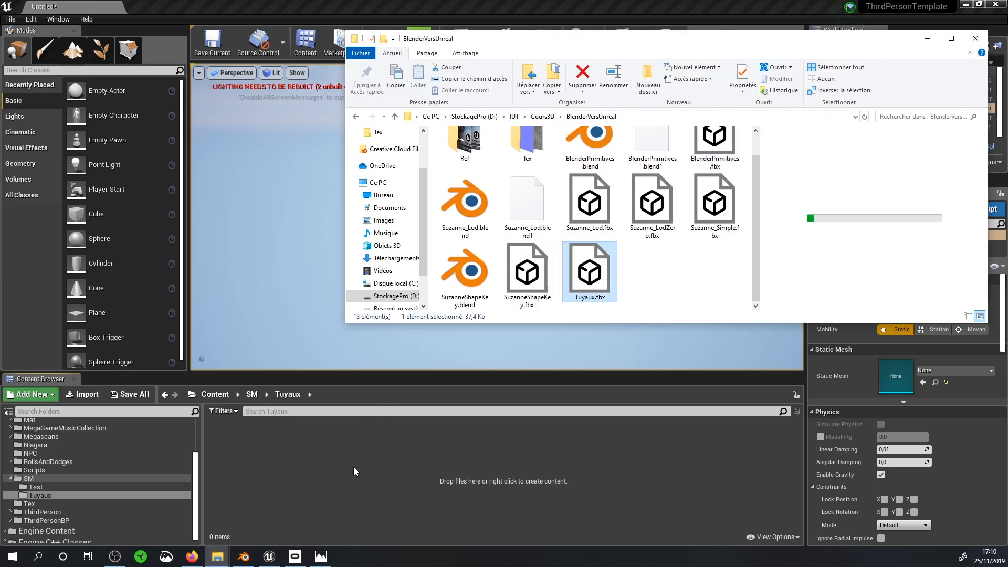
{"action": "left_click", "coordinate": [927, 39]}
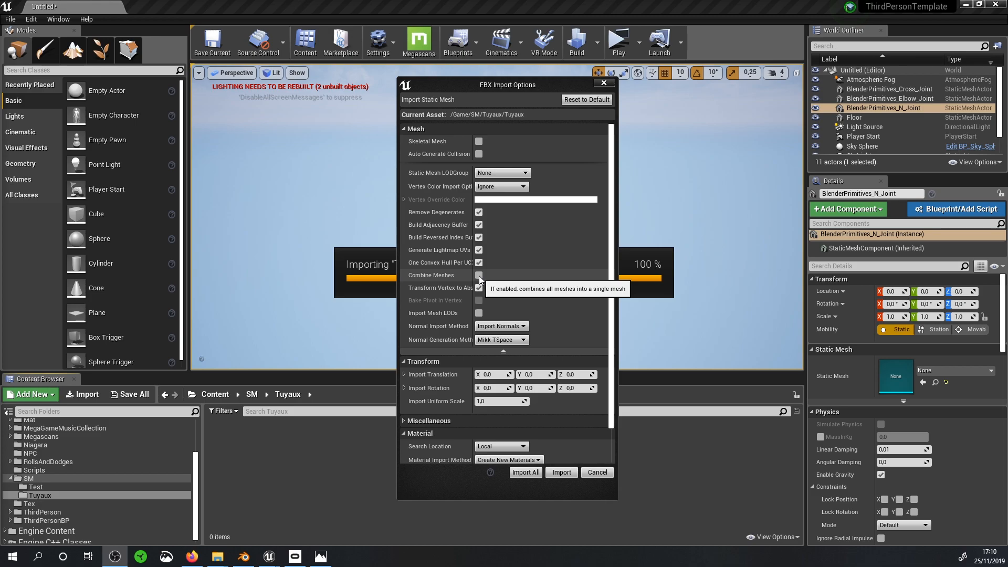
{"action": "left_click", "coordinate": [560, 472]}
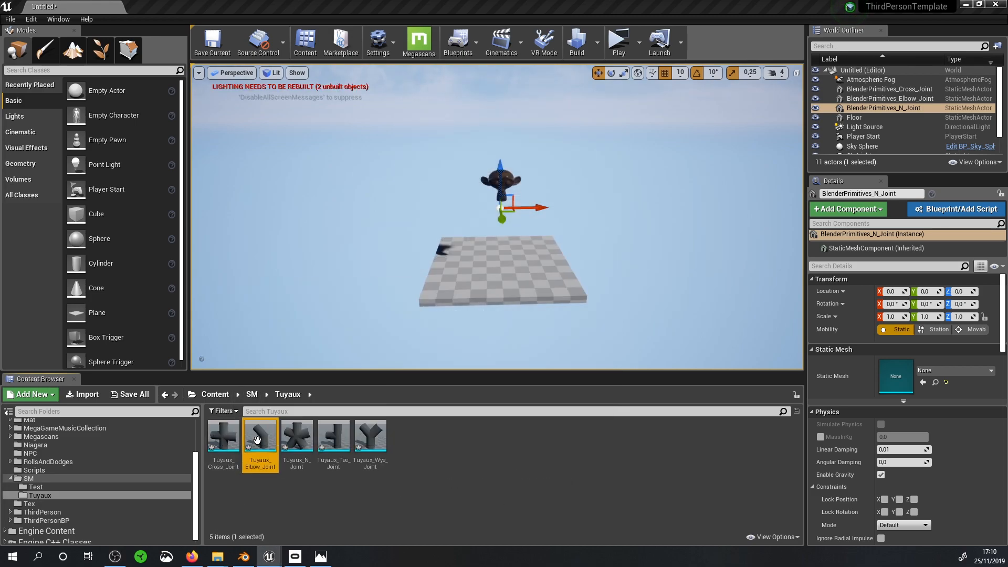
{"action": "mouse_move", "coordinate": [386, 436]}
{"action": "left_click", "coordinate": [224, 462]}
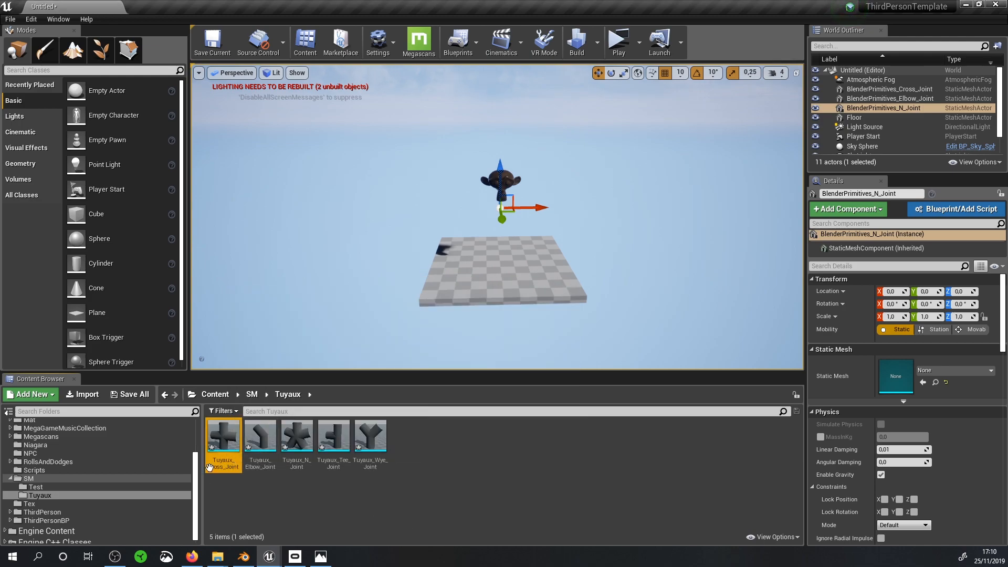
Step: Check the joints listed in Blender's Tuyaux collection, and place the imported cross, elbow and N joints in the Unreal level
{"action": "left_click", "coordinate": [243, 556]}
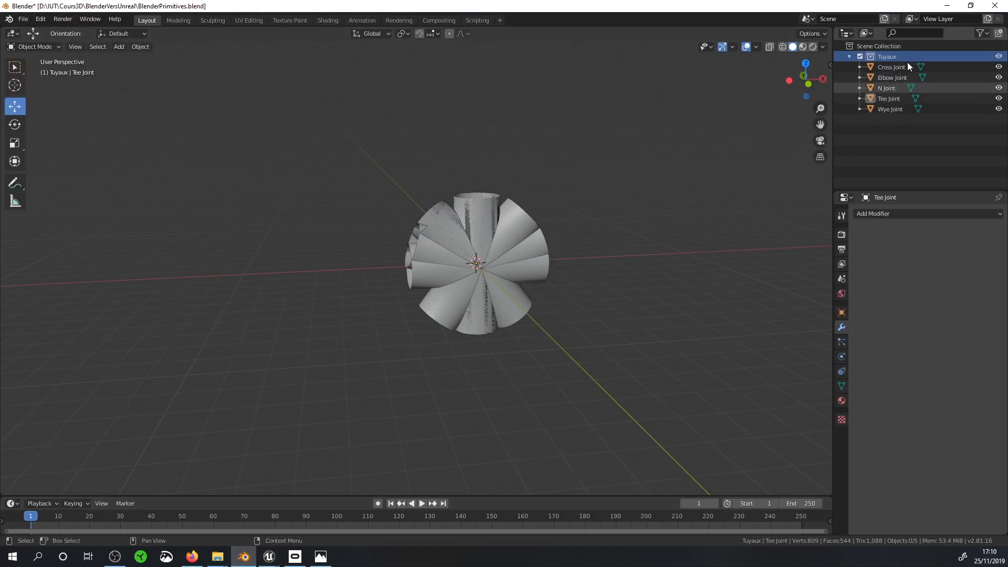
{"action": "left_click", "coordinate": [948, 6]}
{"action": "left_click_drag", "start_coordinate": [334, 434], "coordinate": [457, 252]}
{"action": "left_click_drag", "start_coordinate": [260, 435], "coordinate": [570, 246]}
{"action": "left_click_drag", "start_coordinate": [297, 435], "coordinate": [465, 267]}
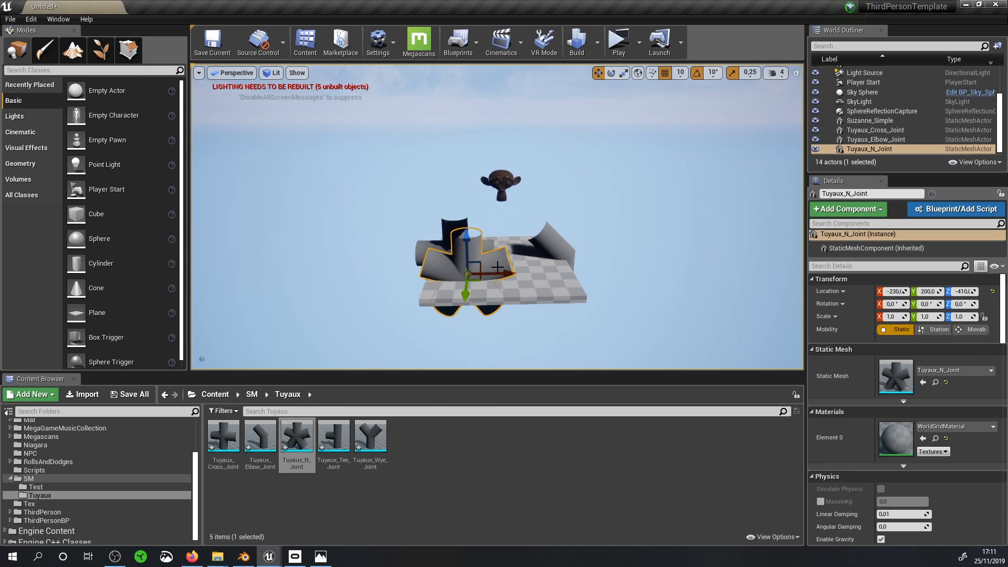
{"action": "left_click", "coordinate": [525, 247]}
{"action": "left_click", "coordinate": [451, 249]}
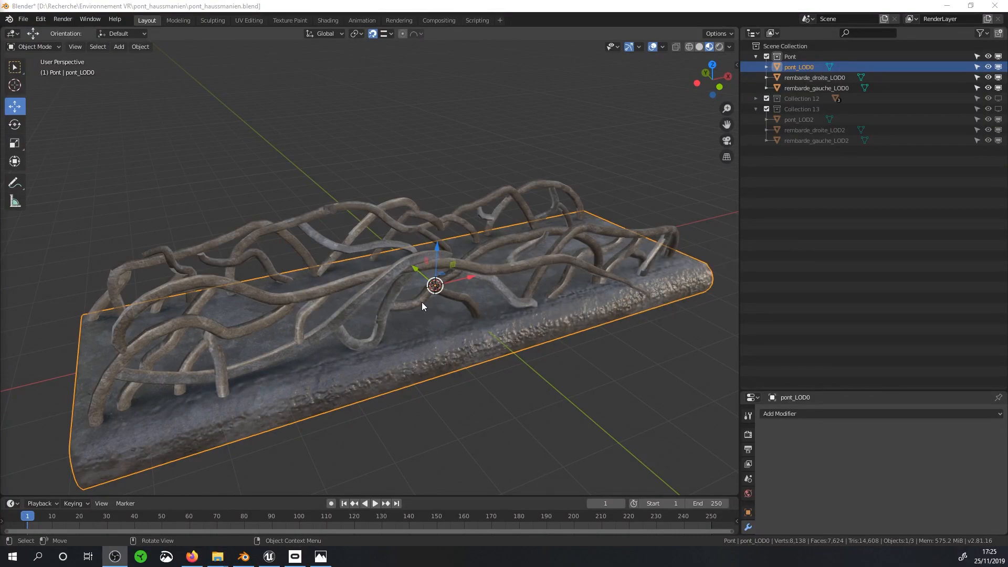
Step: Examine the bridge model in pont_haussmanien.blend, viewing the deck and railings from several angles and selecting the rembarde_gauche_LOD0 railing
{"action": "middle_click_drag", "start_coordinate": [383, 270], "coordinate": [360, 249]}
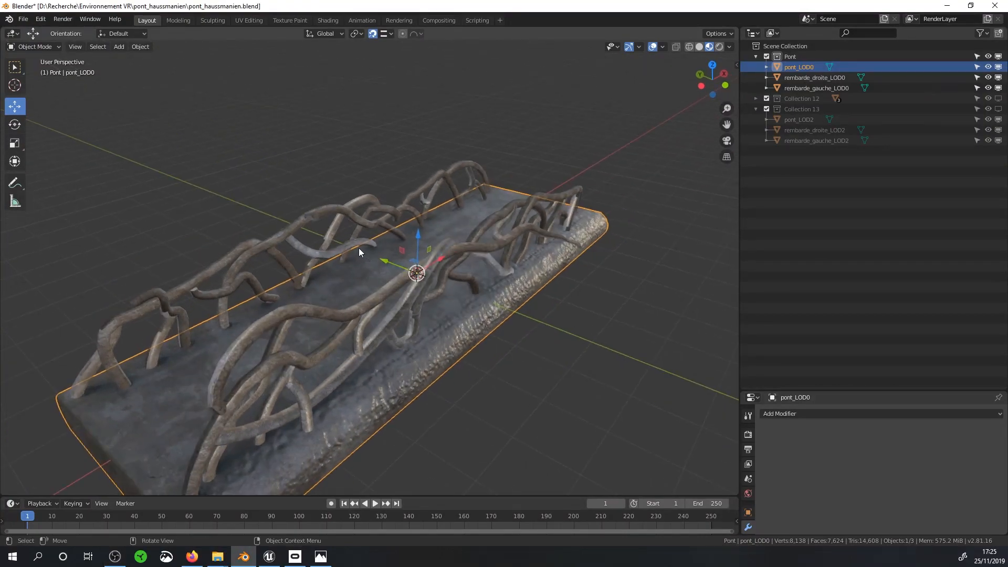
{"action": "left_click", "coordinate": [345, 232]}
{"action": "left_click", "coordinate": [371, 299]}
{"action": "left_click", "coordinate": [295, 244]}
{"action": "left_click", "coordinate": [368, 302]}
{"action": "left_click", "coordinate": [305, 247]}
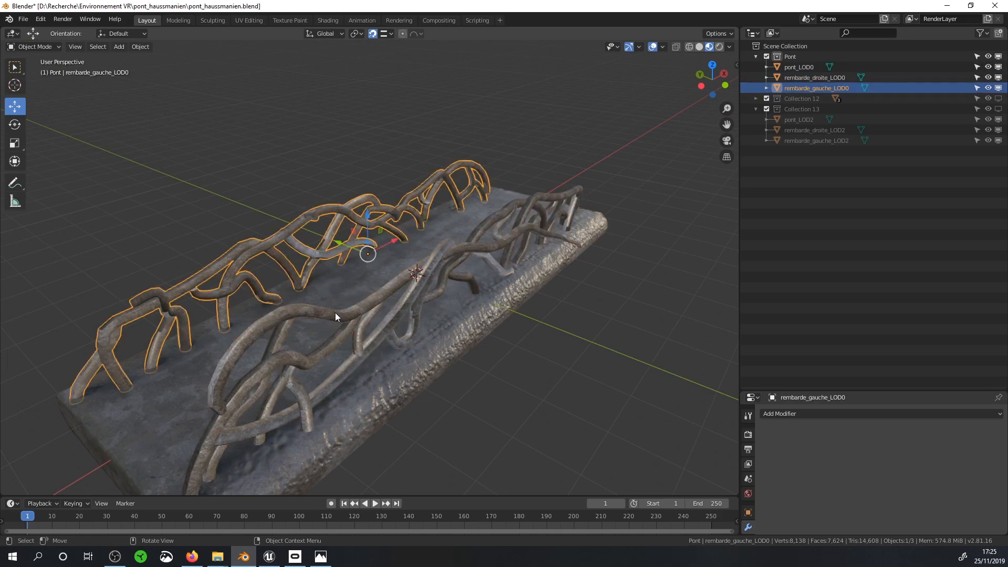
{"action": "left_click", "coordinate": [424, 349]}
{"action": "middle_click_drag", "start_coordinate": [604, 219], "coordinate": [549, 263]}
{"action": "left_click", "coordinate": [549, 262]}
{"action": "left_click", "coordinate": [531, 218]}
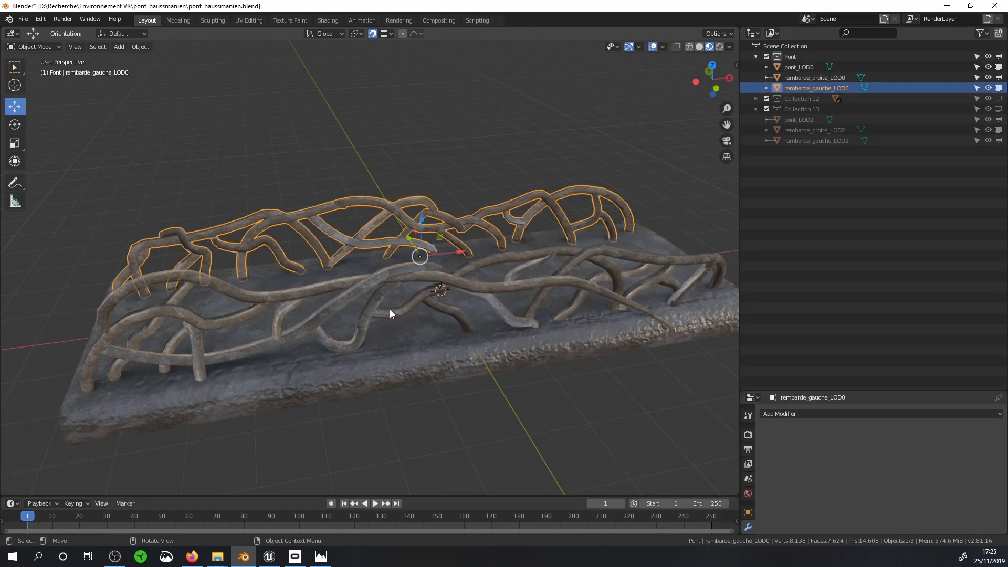
{"action": "middle_click_drag", "start_coordinate": [403, 310], "coordinate": [372, 263]}
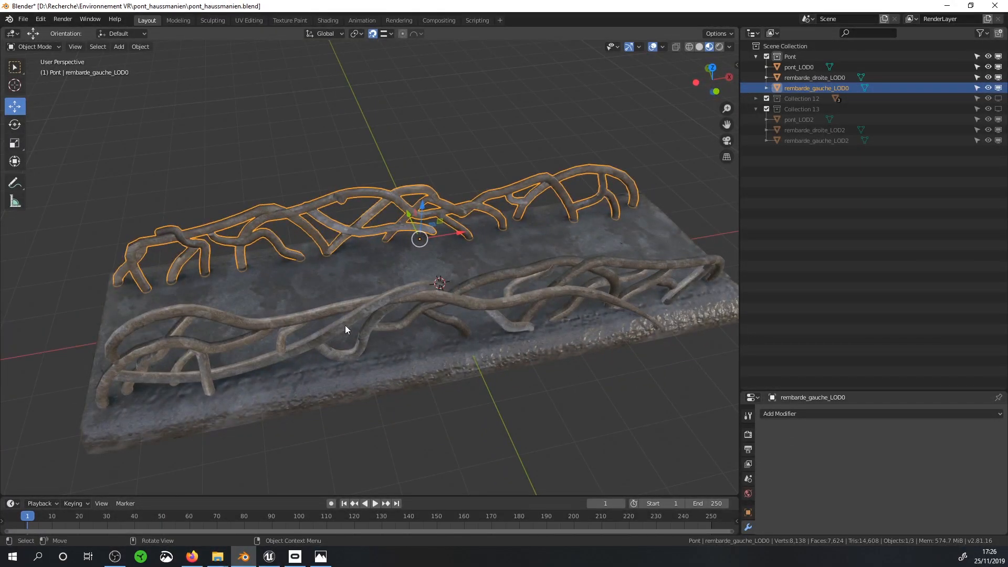
Step: Go through the deck and both railings in the Pont collection, and make Pont the active collection
{"action": "left_click", "coordinate": [789, 57]}
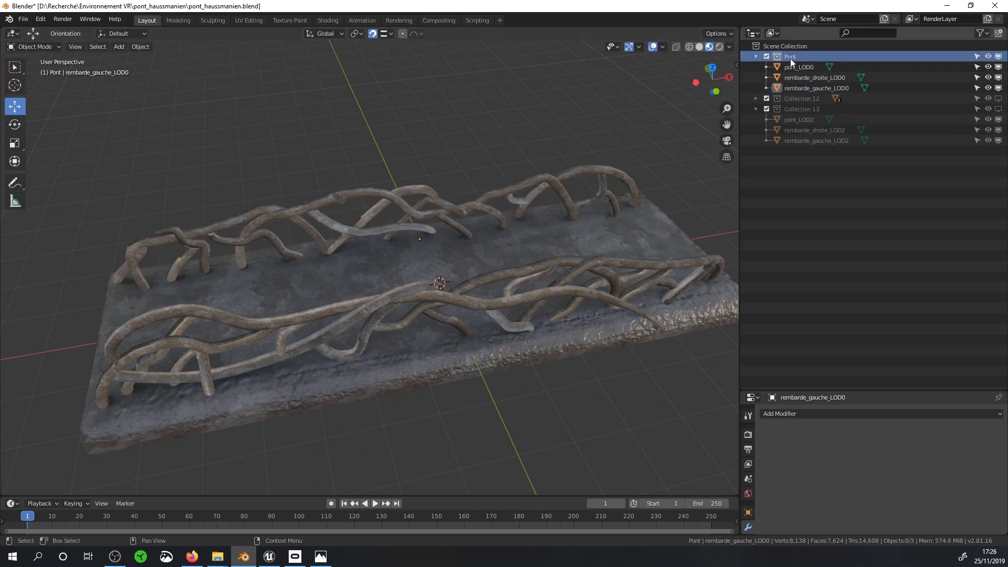
{"action": "left_click", "coordinate": [792, 67]}
{"action": "left_click", "coordinate": [793, 78]}
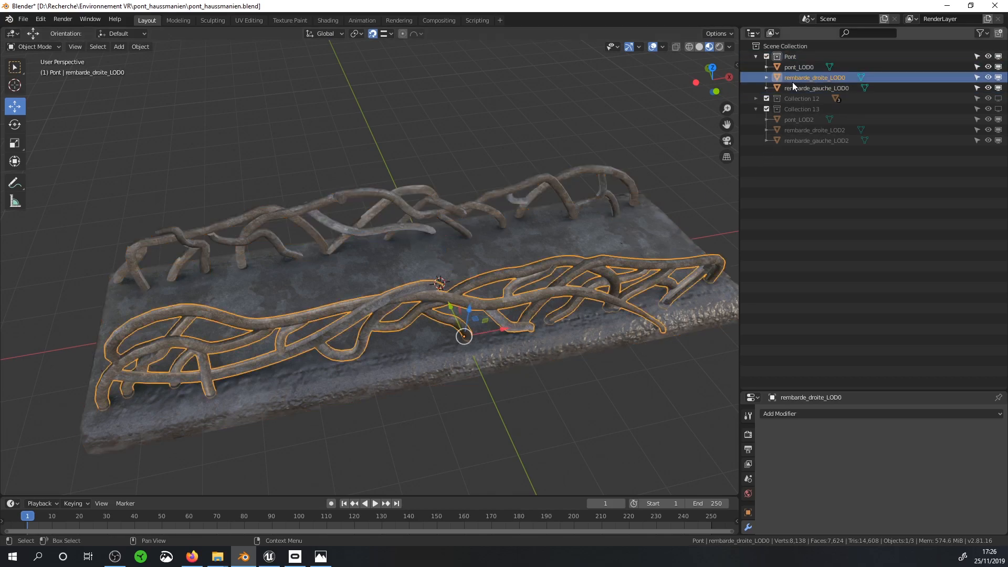
{"action": "left_click", "coordinate": [792, 89]}
{"action": "left_click", "coordinate": [793, 58]}
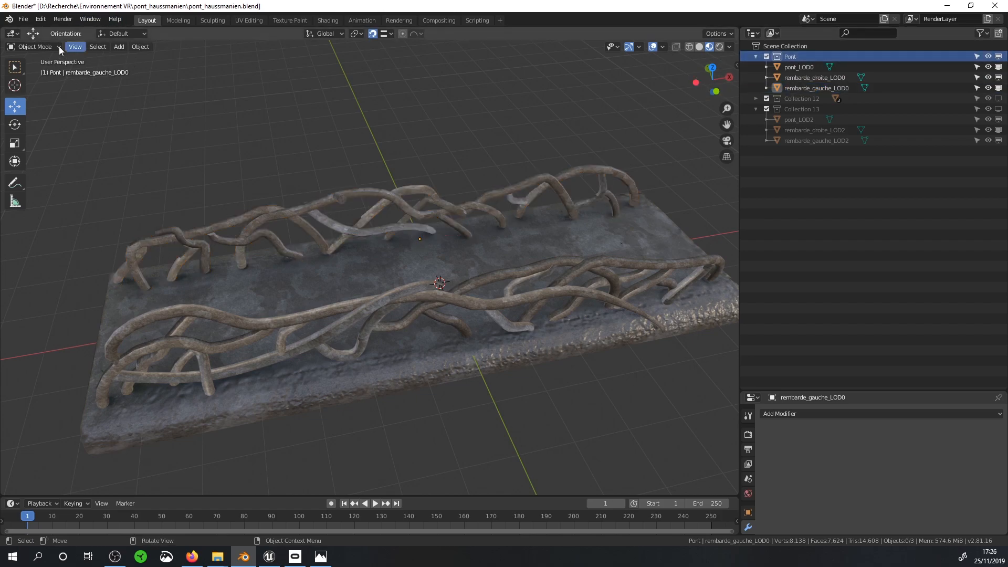
Step: Export the bridge as an FBX file named pont.fbx in the pont_haussmanien folder
{"action": "left_click", "coordinate": [23, 19]}
{"action": "mouse_move", "coordinate": [39, 172]}
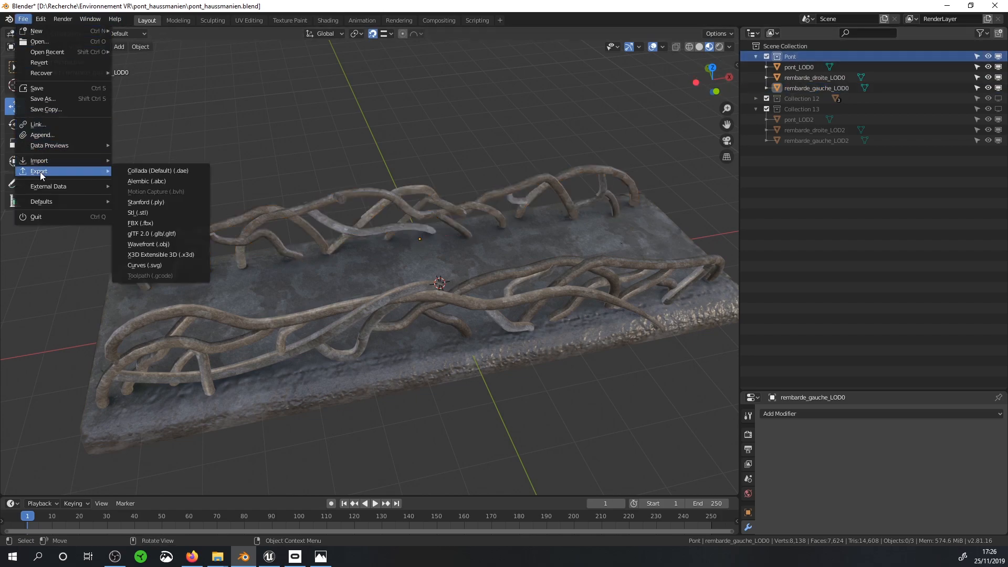
{"action": "left_click", "coordinate": [145, 223]}
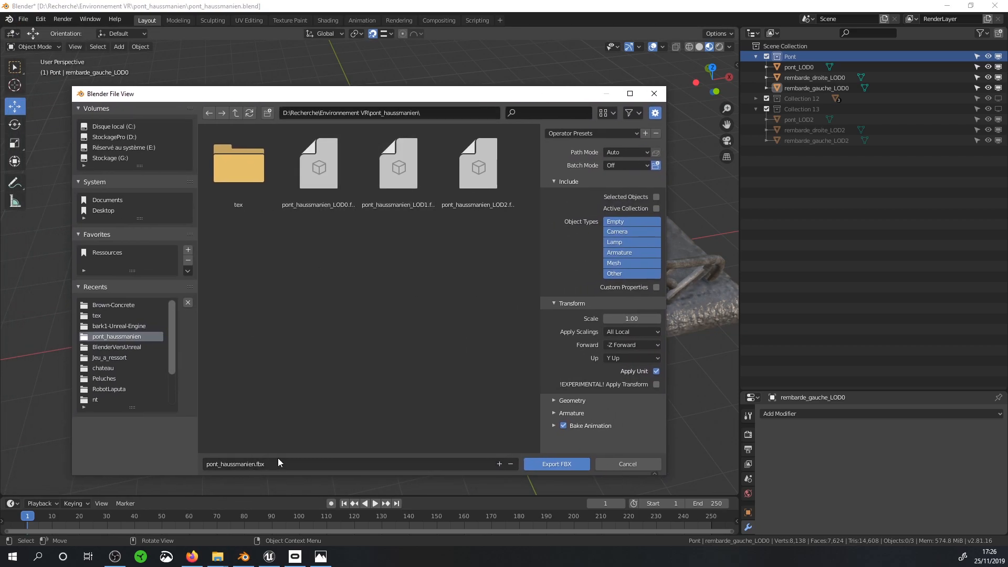
{"action": "left_click", "coordinate": [277, 465]}
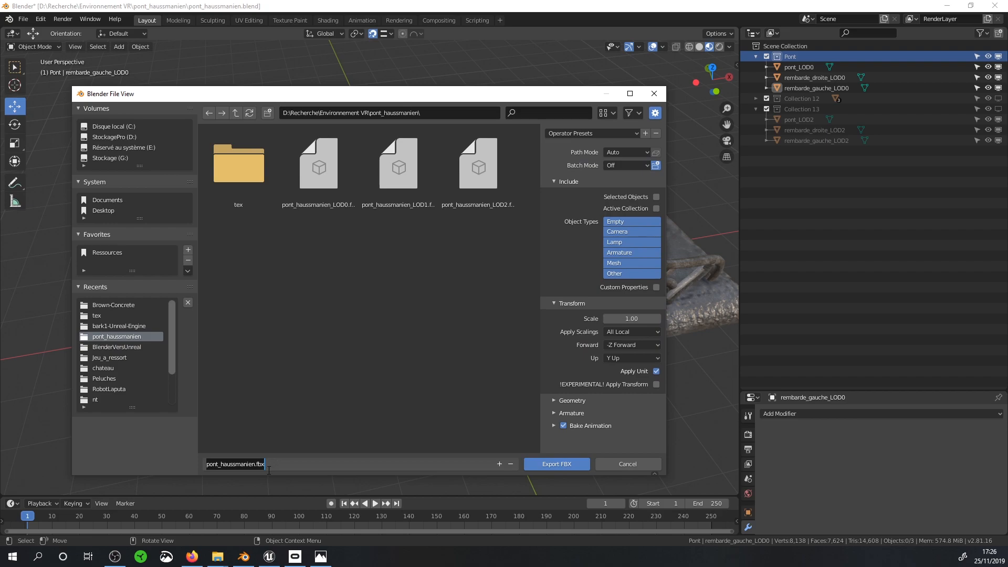
{"action": "left_click", "coordinate": [257, 469]}
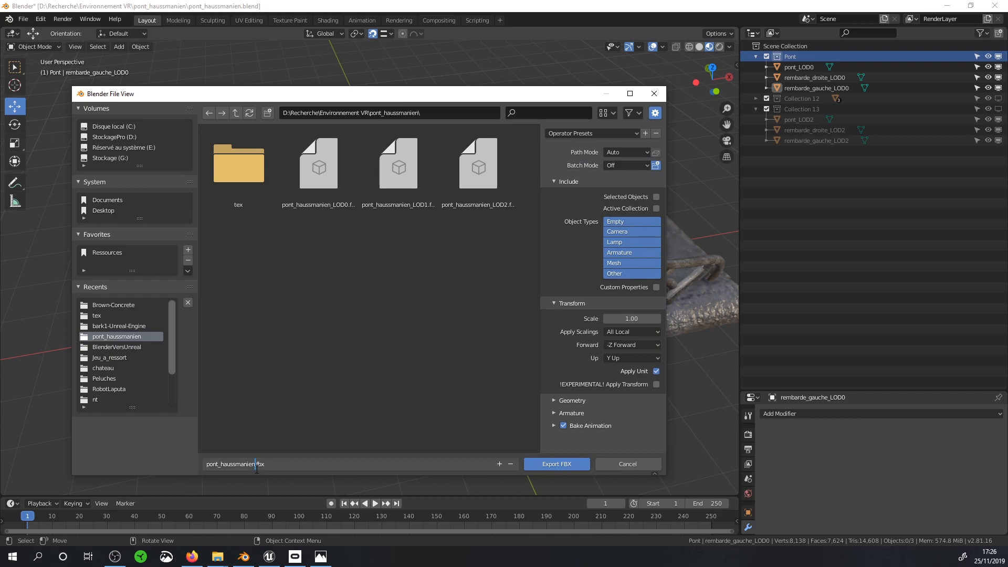
{"action": "key", "text": "BackSpace"}
{"action": "key", "text": "BackSpace"}
{"action": "key", "text": "BackSpace"}
{"action": "key", "text": "BackSpace"}
{"action": "key", "text": "BackSpace"}
{"action": "key", "text": "BackSpace"}
{"action": "key", "text": "BackSpace"}
{"action": "key", "text": "BackSpace"}
{"action": "key", "text": "BackSpace"}
{"action": "key", "text": "BackSpace"}
{"action": "key", "text": "BackSpace"}
{"action": "key", "text": "BackSpace"}
{"action": "left_click", "coordinate": [539, 464]}
{"action": "left_click", "coordinate": [541, 462]}
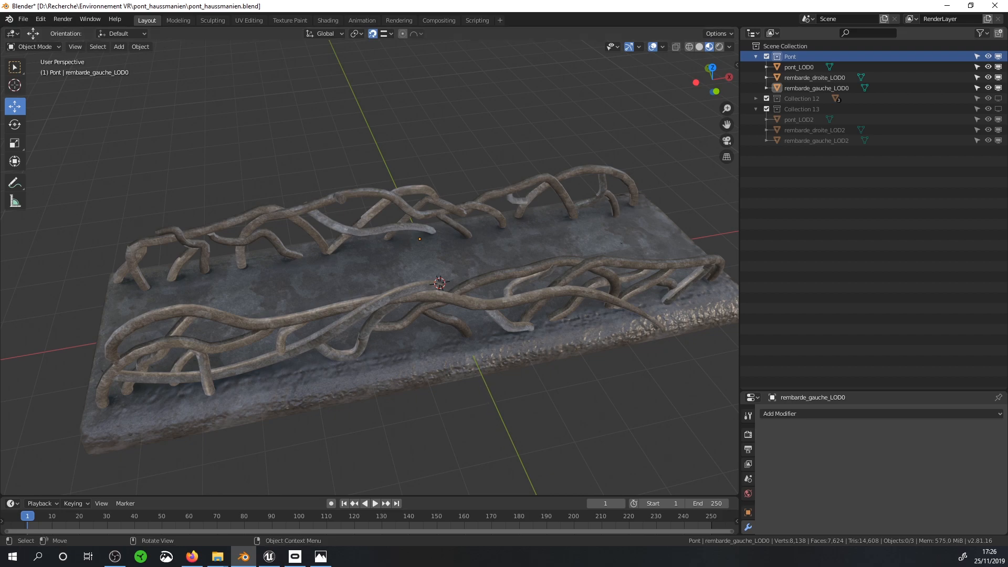
Step: Start another FBX export of the active collection with geometry smoothing set to Face
{"action": "left_click", "coordinate": [23, 19]}
{"action": "mouse_move", "coordinate": [42, 171]}
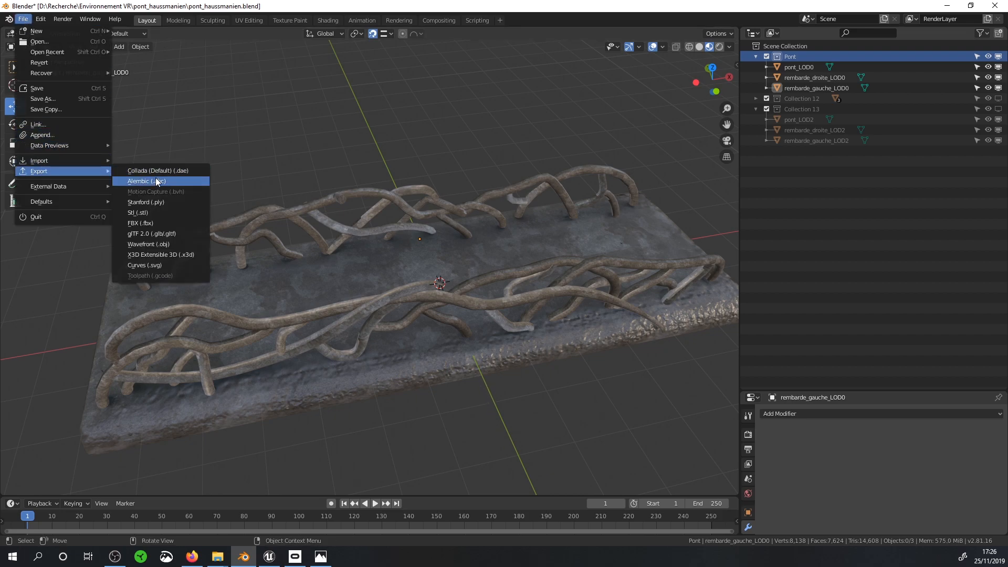
{"action": "key", "text": "Escape"}
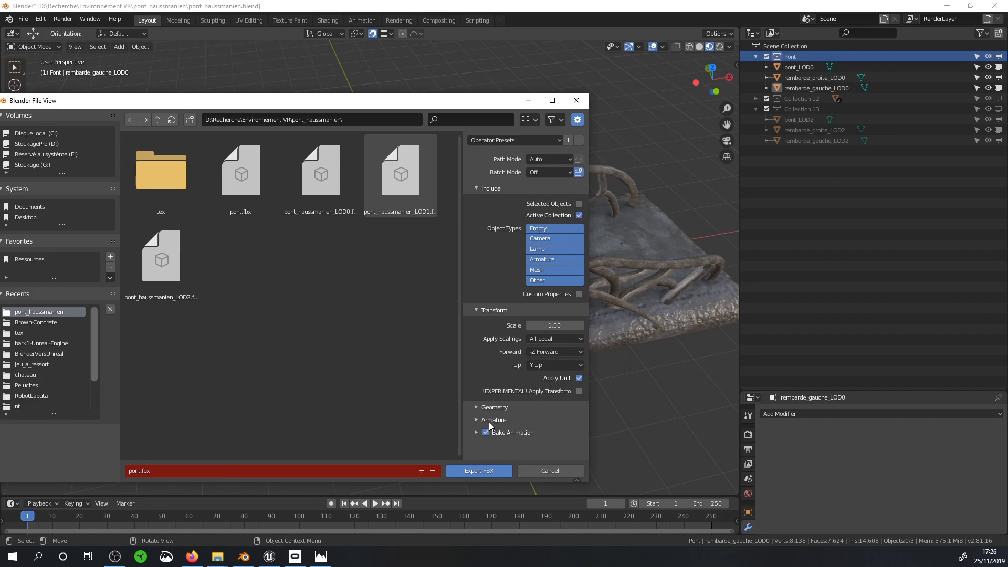
{"action": "left_click", "coordinate": [478, 408]}
{"action": "left_click", "coordinate": [553, 423]}
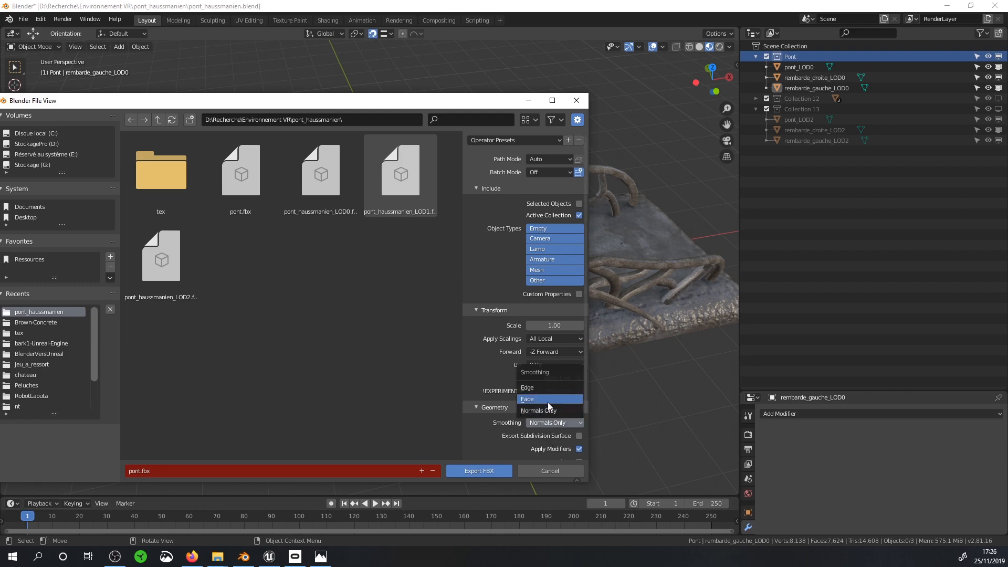
{"action": "left_click", "coordinate": [547, 403]}
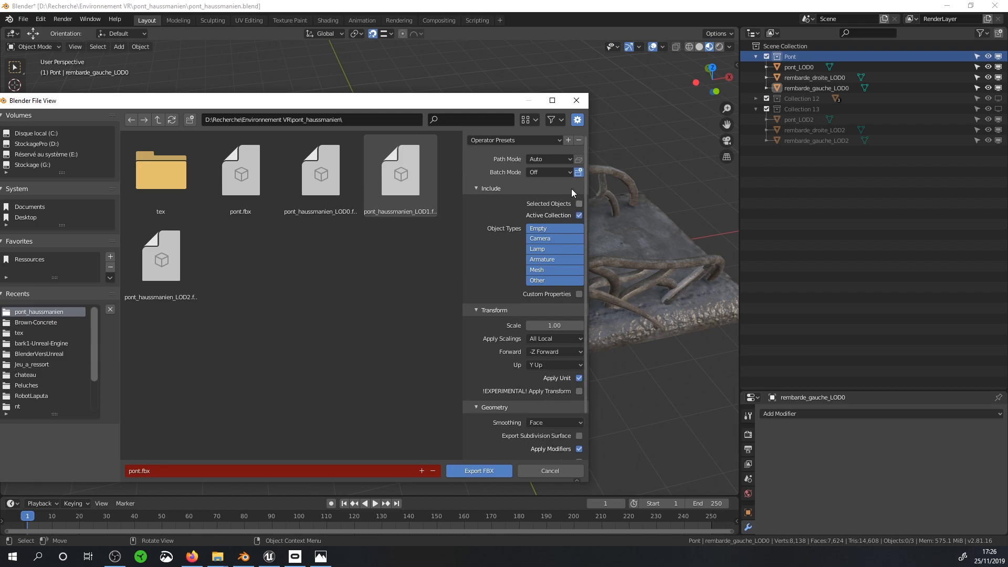
Step: Save the current FBX export settings as an operator preset named SM_UE4
{"action": "left_click", "coordinate": [568, 140]}
{"action": "left_click", "coordinate": [524, 153]}
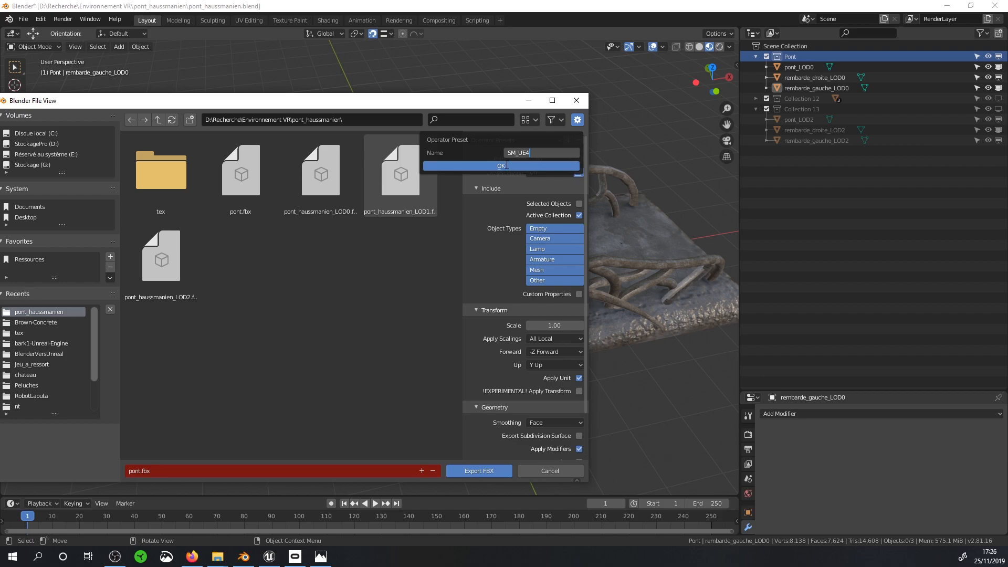
{"action": "key", "text": "Return"}
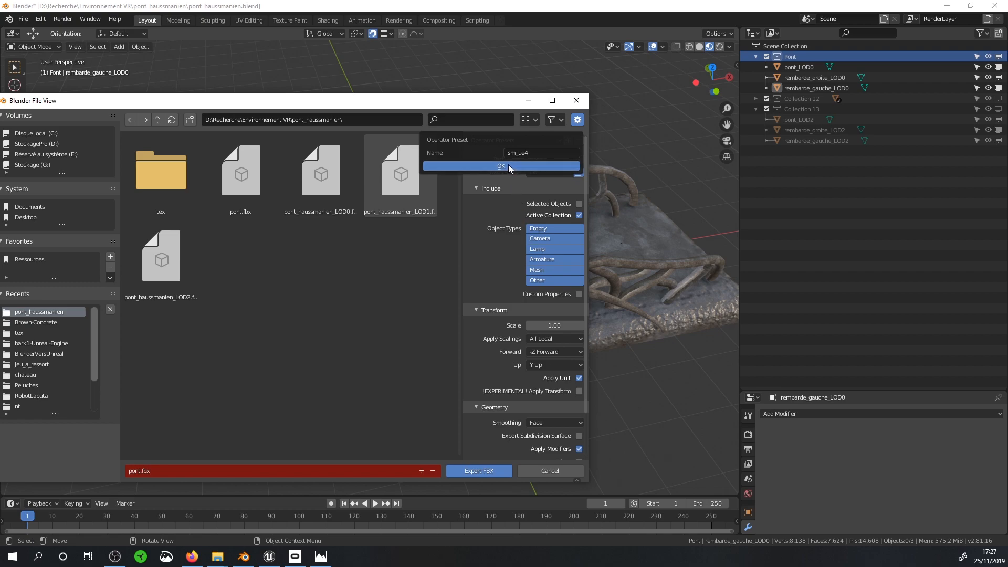
{"action": "left_click", "coordinate": [508, 165]}
Step: Apply the Sm Ue4 preset, review the export options, and export over the existing pont.fbx
{"action": "left_click", "coordinate": [529, 140]}
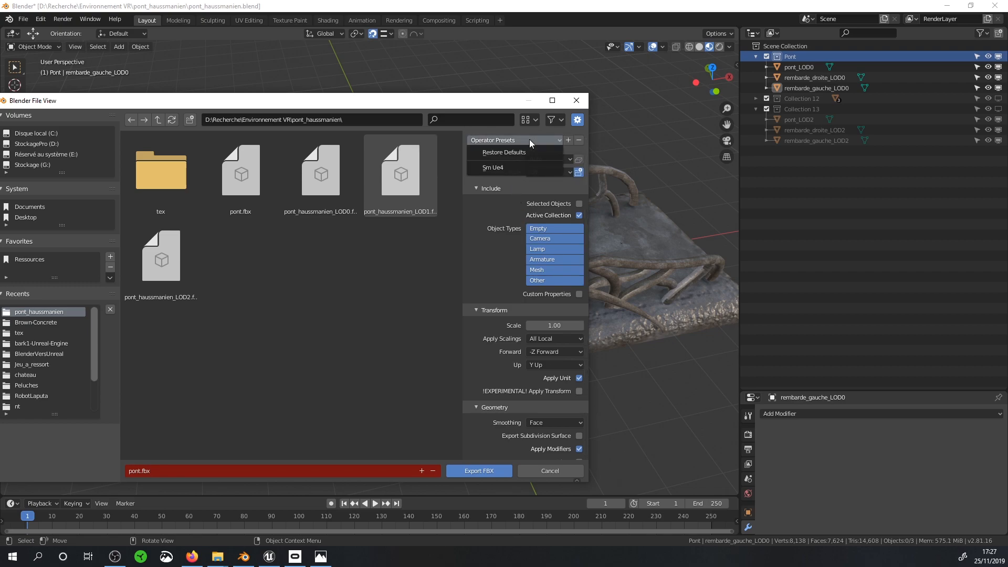
{"action": "left_click", "coordinate": [511, 166]}
{"action": "left_click", "coordinate": [502, 146]}
{"action": "left_click", "coordinate": [507, 167]}
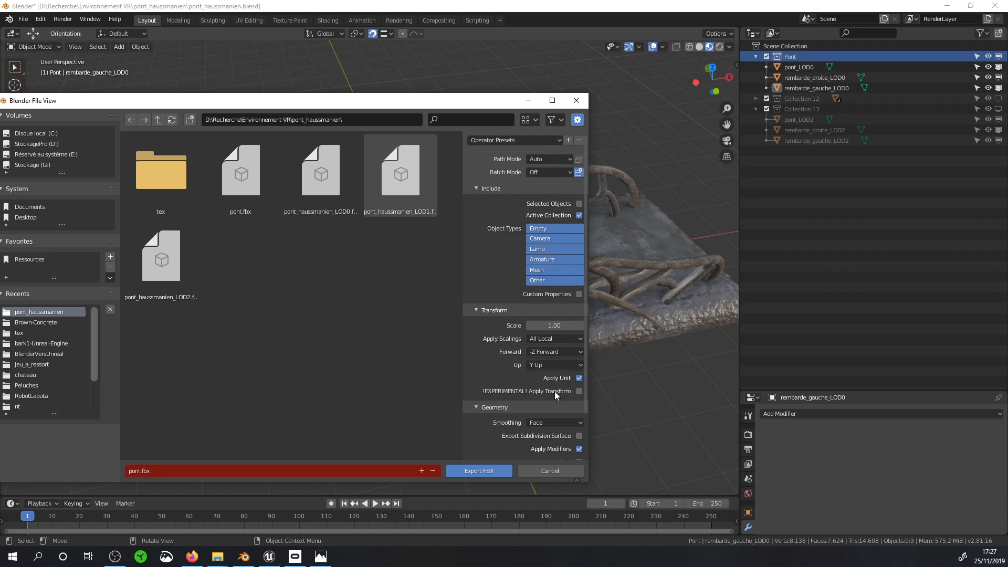
{"action": "scroll", "coordinate": [554, 368], "scroll_direction": "down", "scroll_amount": 2}
{"action": "scroll", "coordinate": [543, 336], "scroll_direction": "up", "scroll_amount": 2}
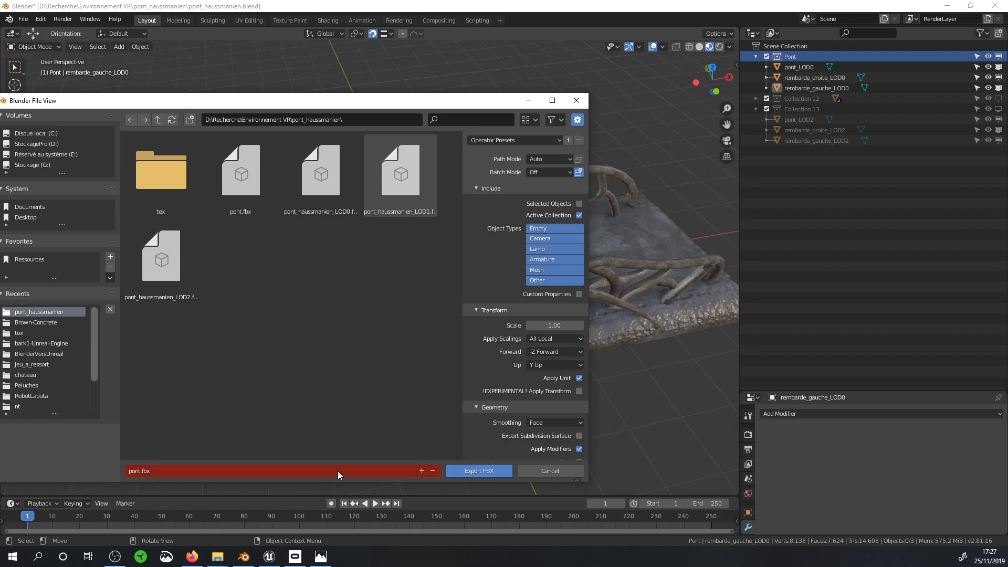
{"action": "left_click", "coordinate": [478, 469]}
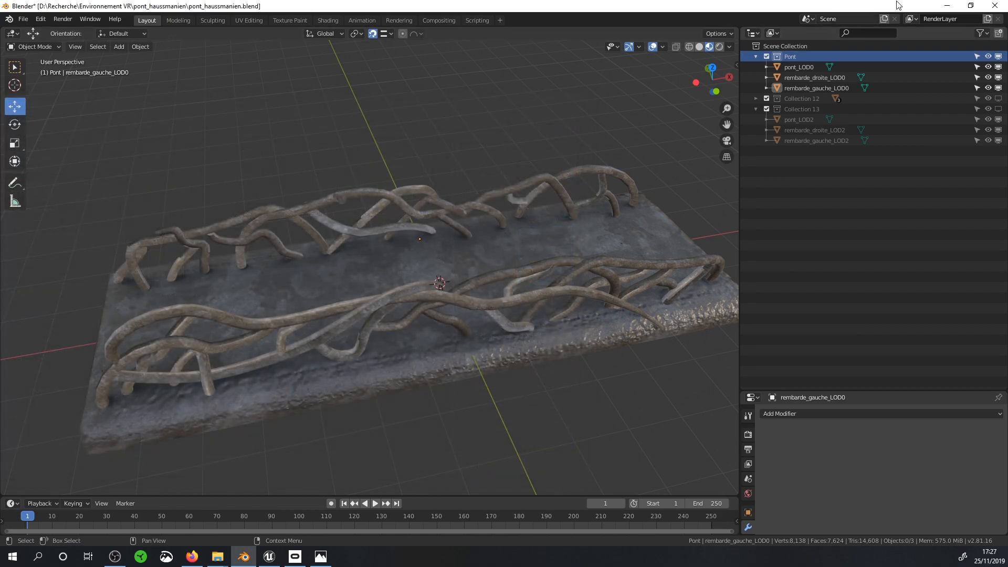
Step: Switch to Unreal Engine, show the SM content folder, and bring up pont.fbx from the pont_haussmanien folder in File Explorer
{"action": "left_click", "coordinate": [949, 5]}
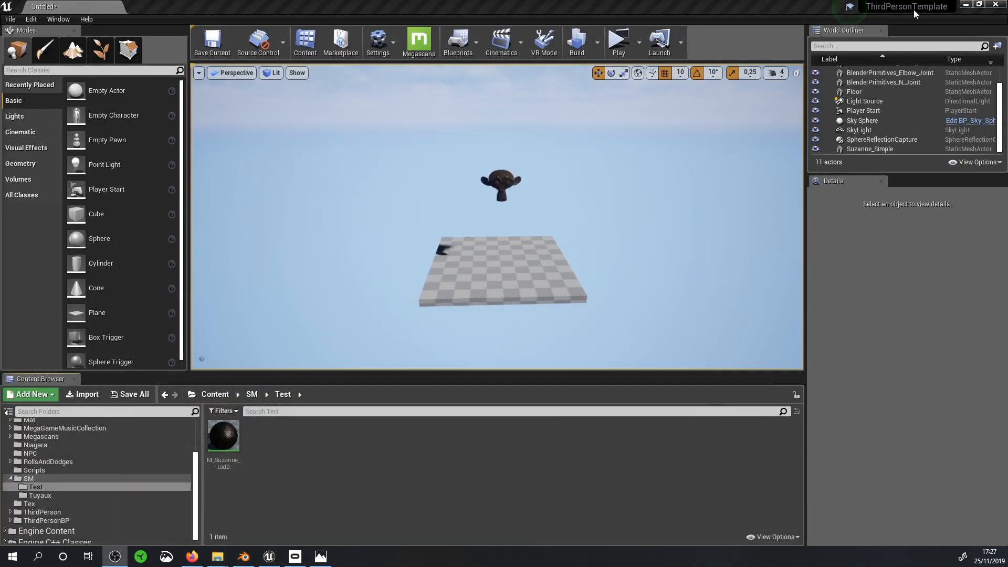
{"action": "left_click", "coordinate": [52, 478]}
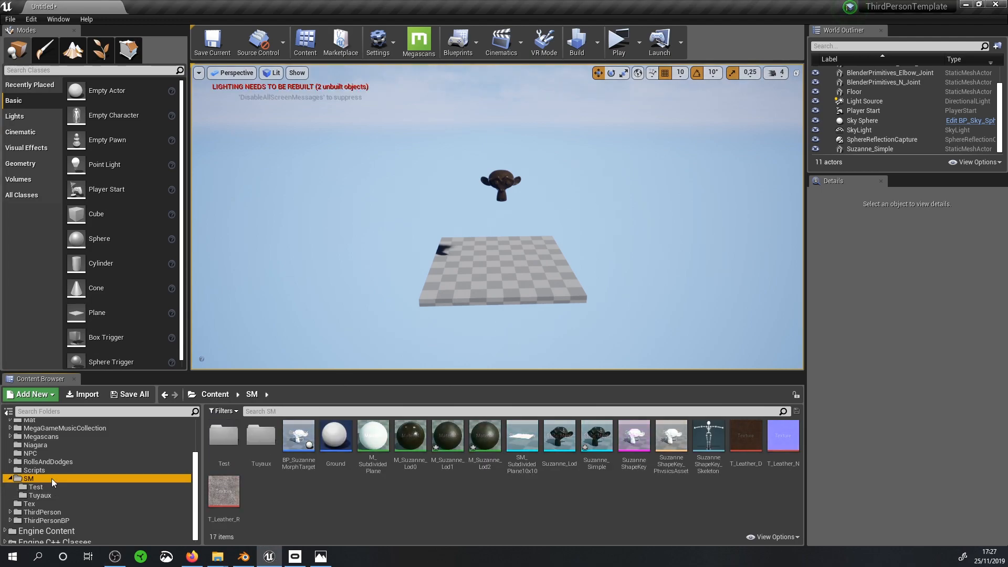
{"action": "mouse_move", "coordinate": [218, 555]}
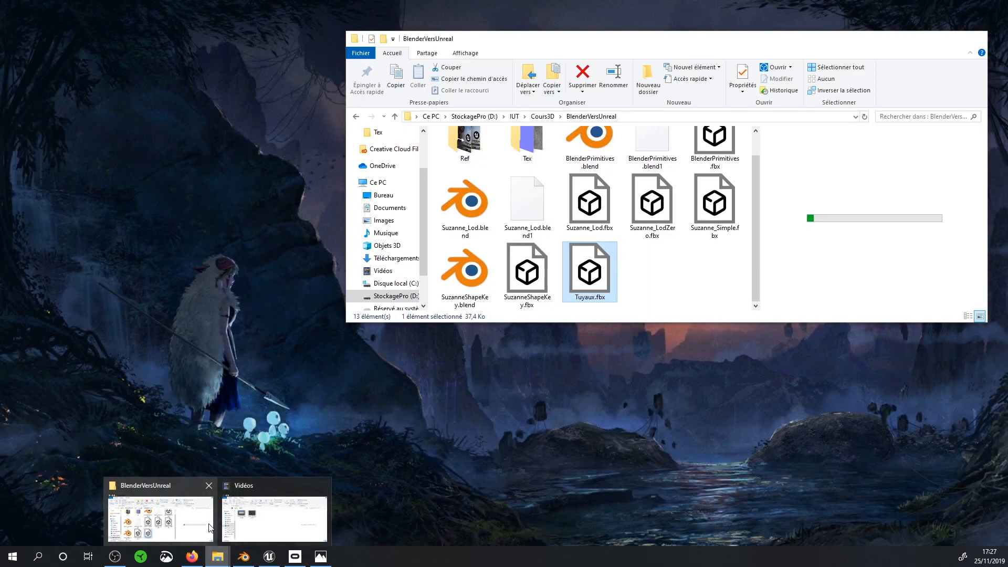
{"action": "left_click", "coordinate": [209, 526]}
{"action": "left_click_drag", "start_coordinate": [819, 38], "coordinate": [2, 105]}
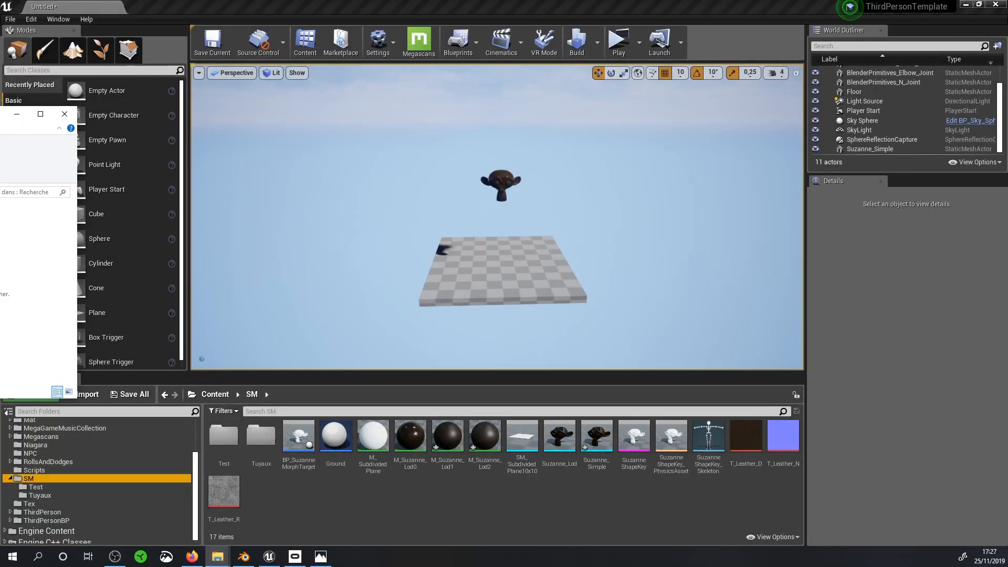
{"action": "left_click_drag", "start_coordinate": [5, 114], "coordinate": [472, 89]}
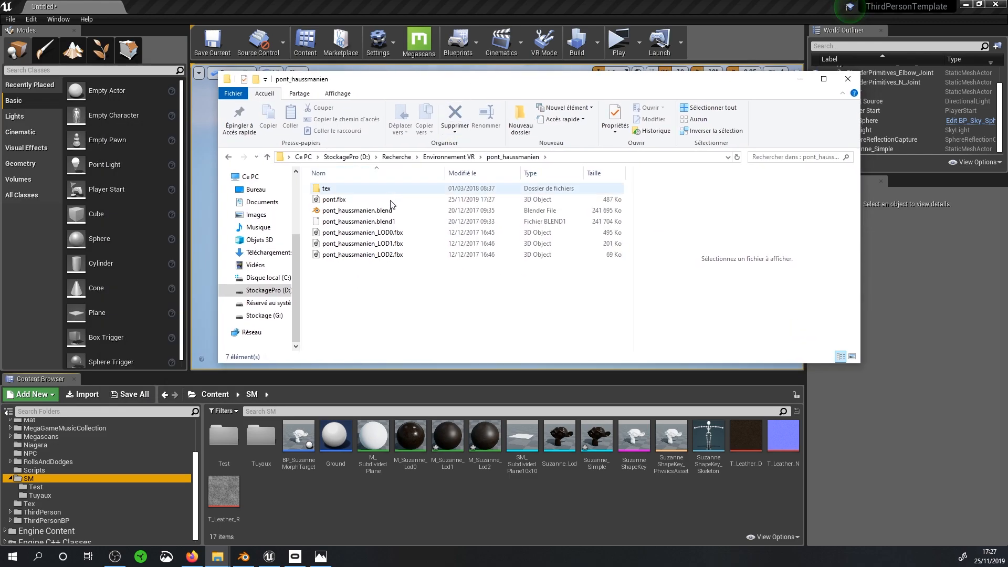
{"action": "left_click", "coordinate": [341, 201]}
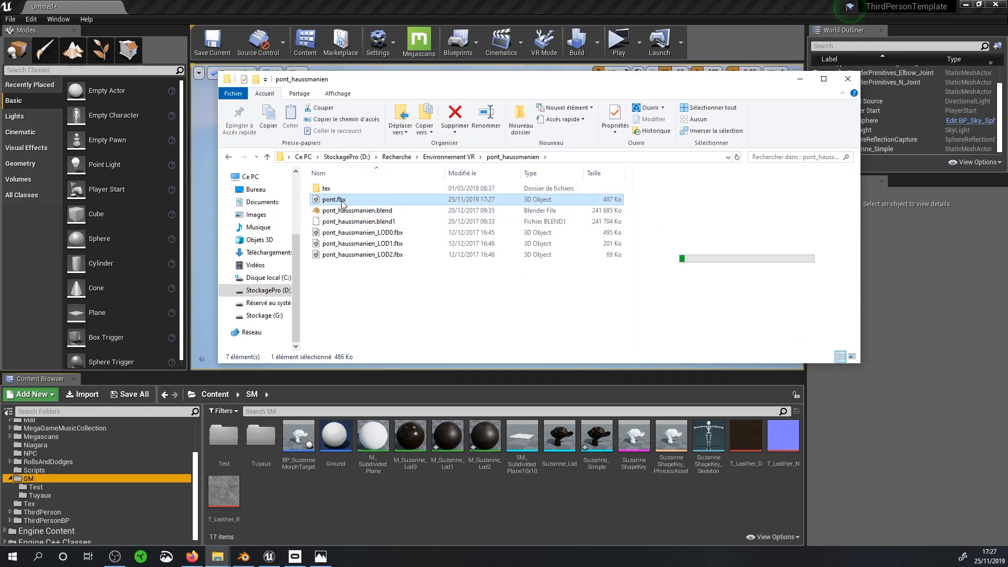
{"action": "left_click_drag", "start_coordinate": [339, 201], "coordinate": [335, 452]}
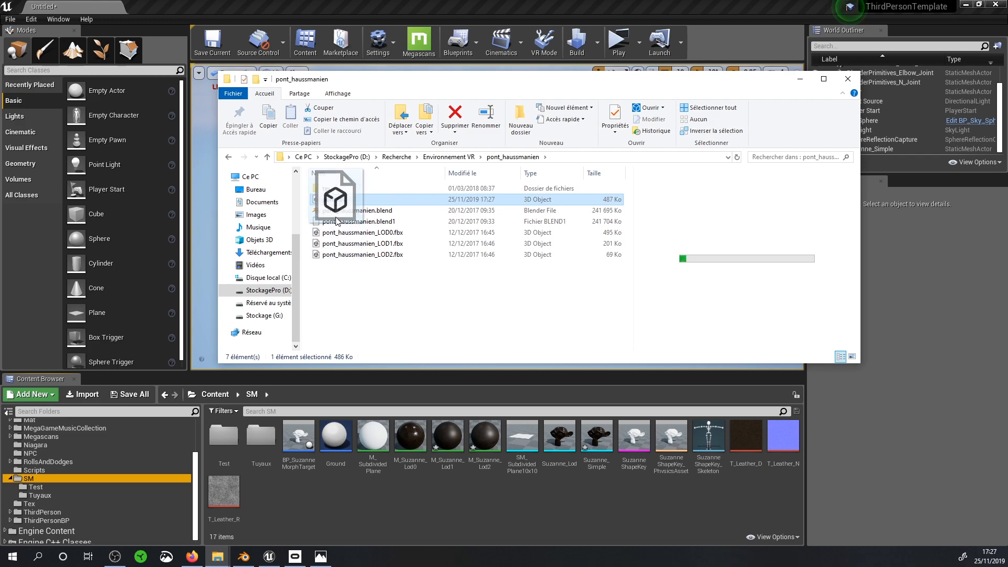
Step: Create a folder named Pont inside the SM content folder and open it
{"action": "left_click", "coordinate": [335, 505]}
{"action": "right_click", "coordinate": [335, 503]}
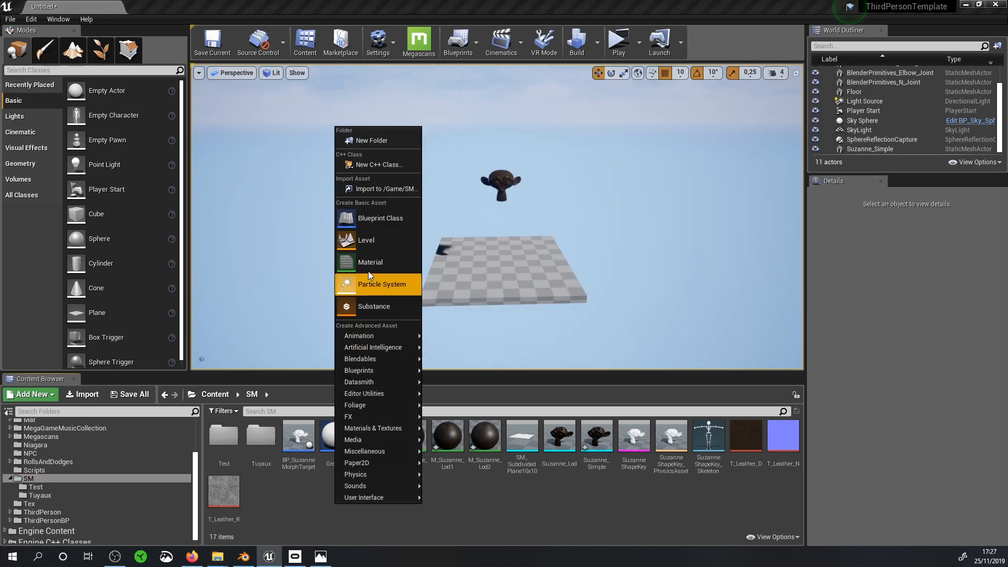
{"action": "left_click", "coordinate": [379, 142]}
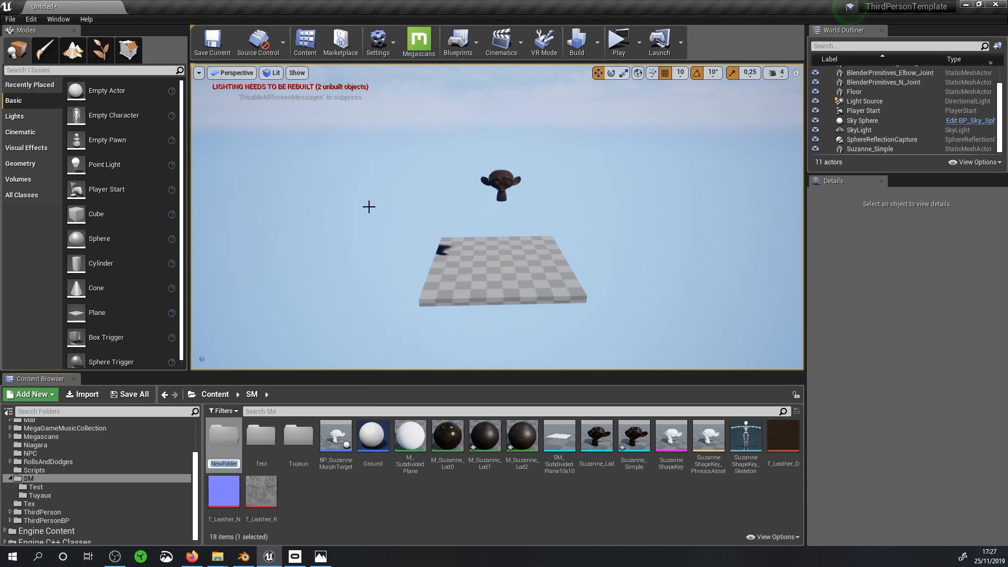
{"action": "type", "text": "Pont"}
{"action": "key", "text": "Return"}
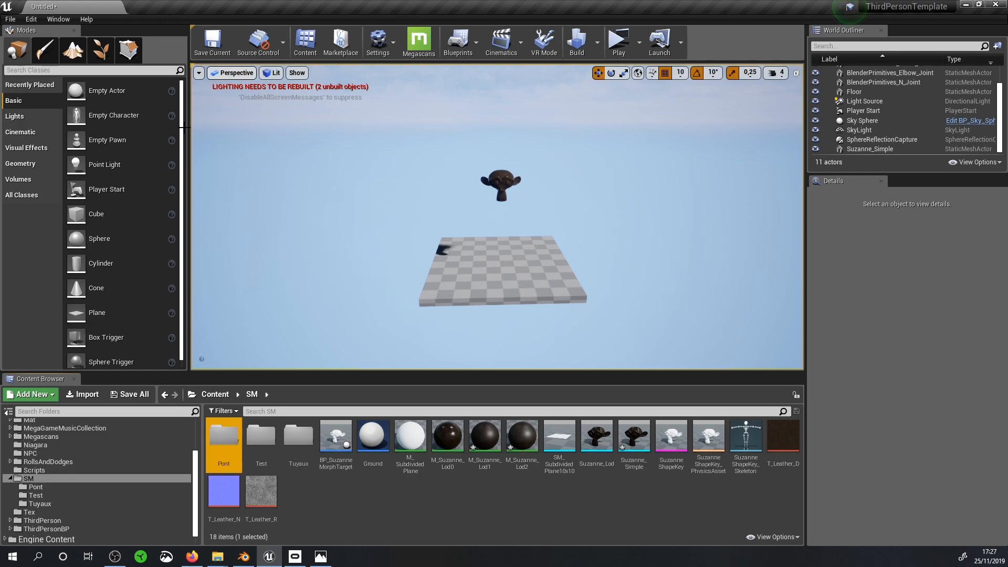
{"action": "double_click", "coordinate": [224, 449]}
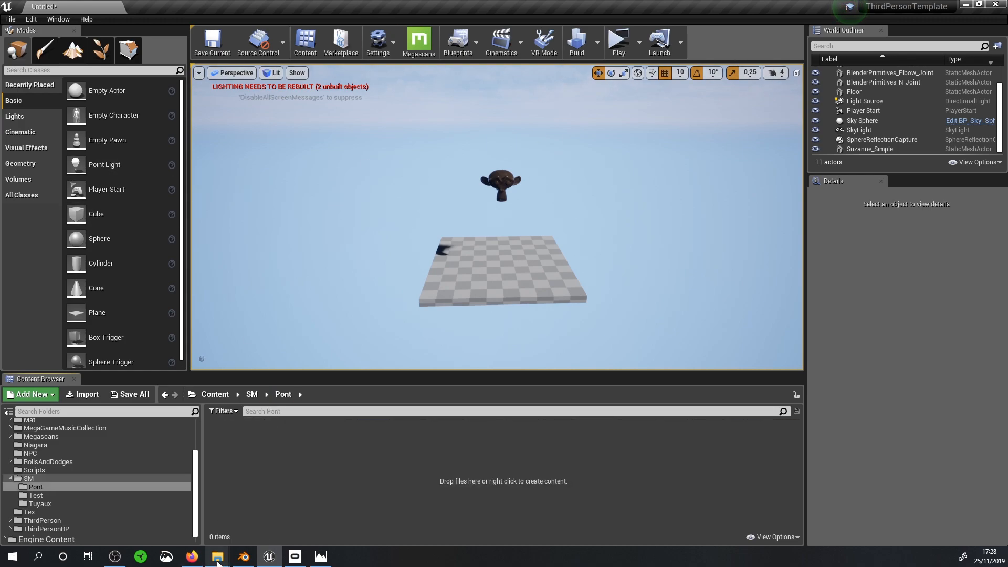
Step: Import pont.fbx from the pont_haussmanien folder into the Pont content folder as a single combined static mesh
{"action": "left_click", "coordinate": [218, 557]}
{"action": "left_click", "coordinate": [161, 518]}
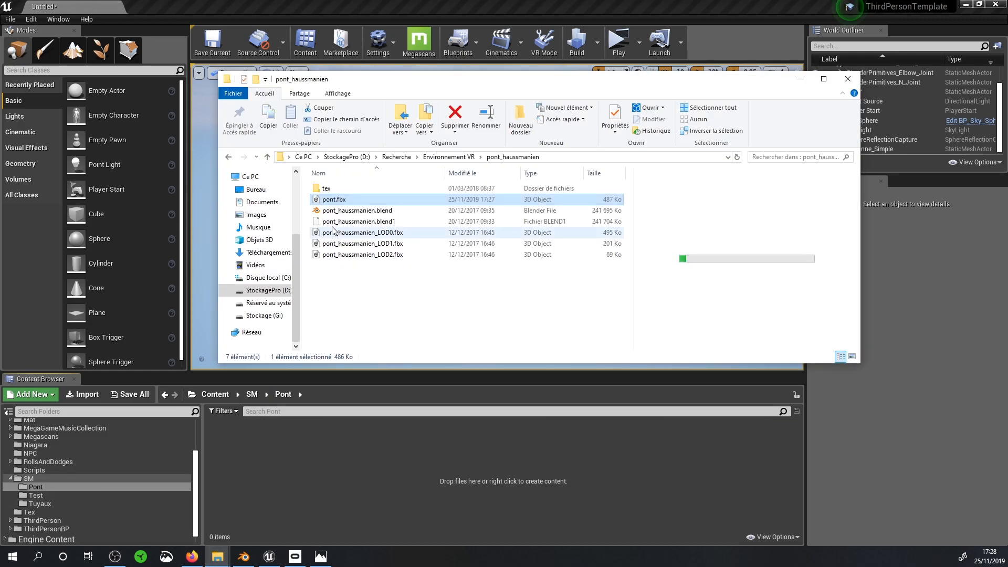
{"action": "left_click_drag", "start_coordinate": [330, 200], "coordinate": [326, 499]}
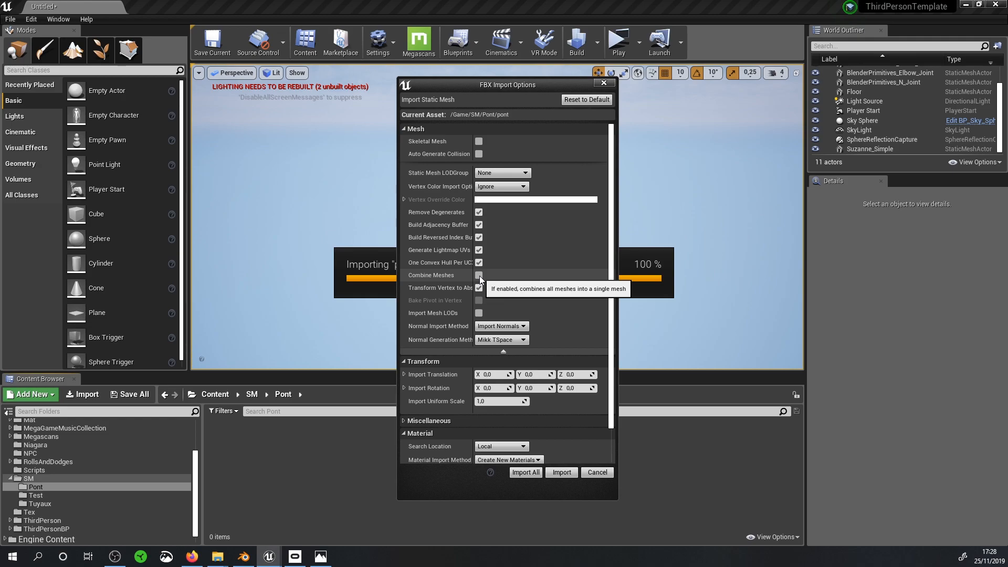
{"action": "left_click", "coordinate": [568, 473]}
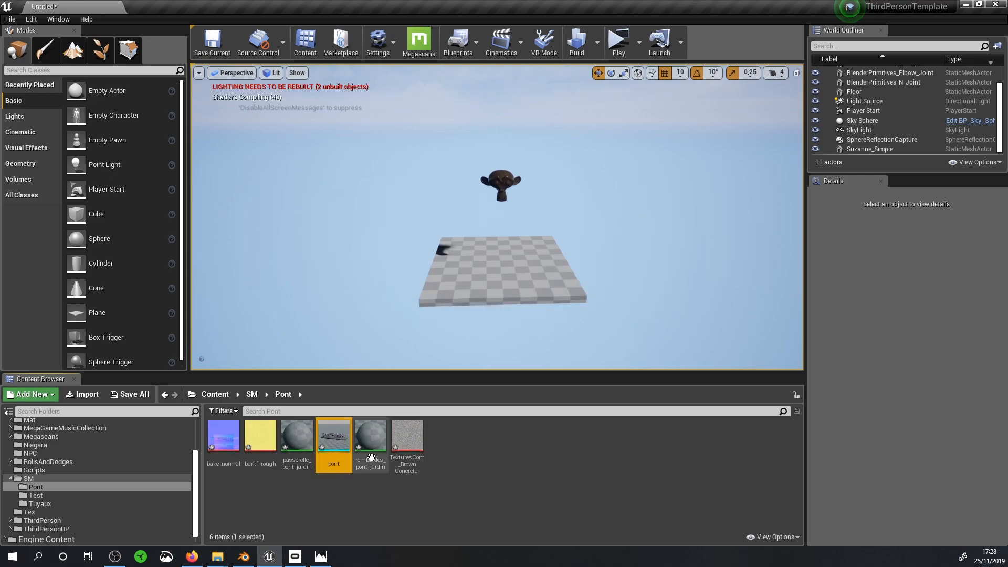
Step: Inspect the imported pont mesh in the Static Mesh Editor, along with its passerelle_pont_jardin and rembardes_pont_jardin materials
{"action": "double_click", "coordinate": [335, 439]}
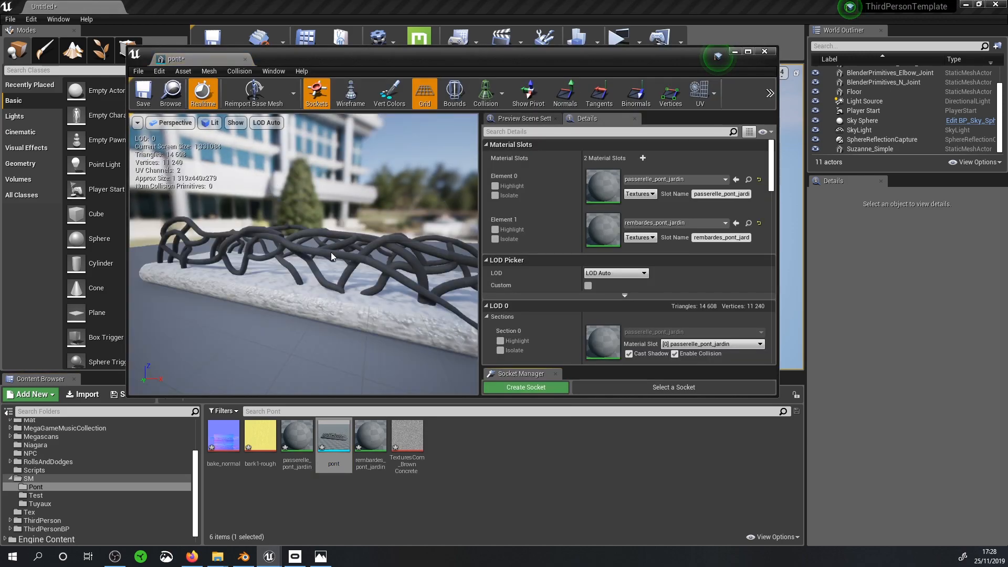
{"action": "left_click_drag", "start_coordinate": [331, 252], "coordinate": [301, 270]}
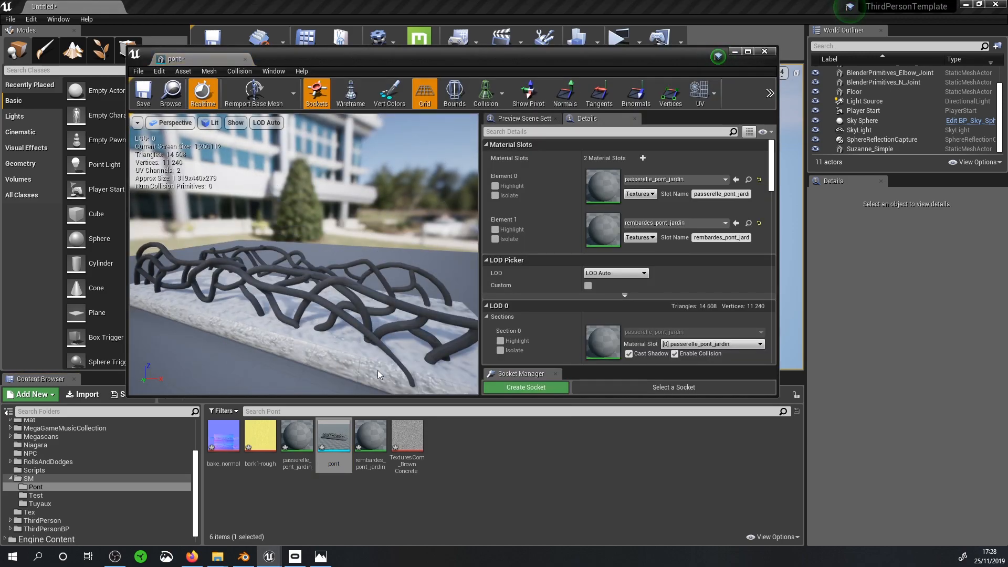
{"action": "left_click", "coordinate": [297, 436]}
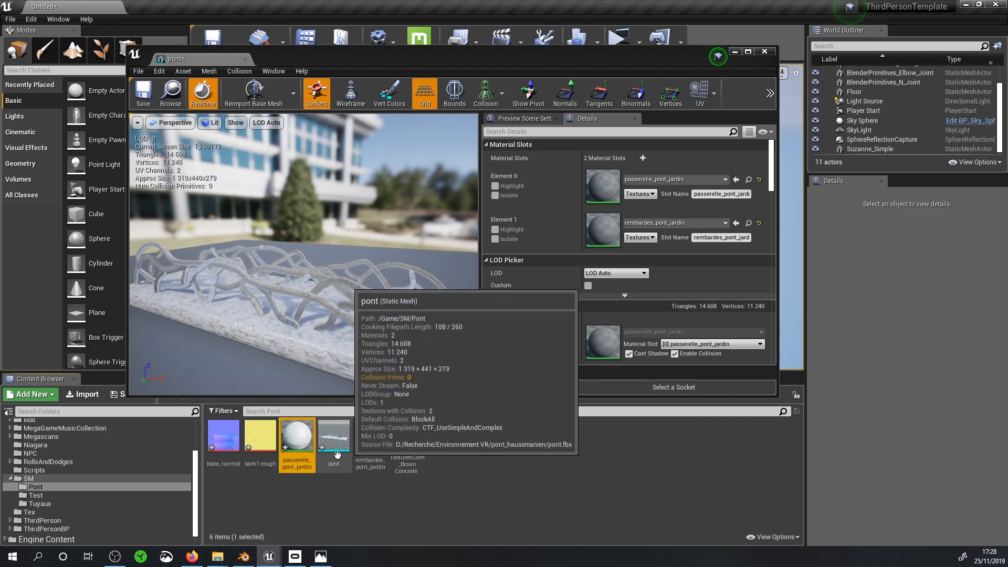
{"action": "left_click", "coordinate": [374, 451]}
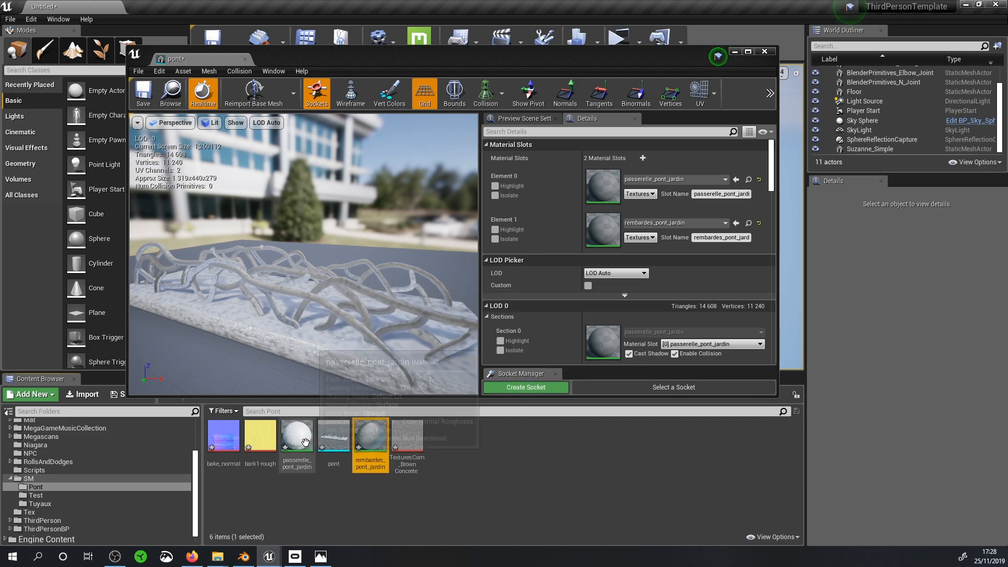
{"action": "left_click_drag", "start_coordinate": [471, 228], "coordinate": [352, 290]}
{"action": "scroll", "coordinate": [349, 291], "scroll_direction": "up", "scroll_amount": 5}
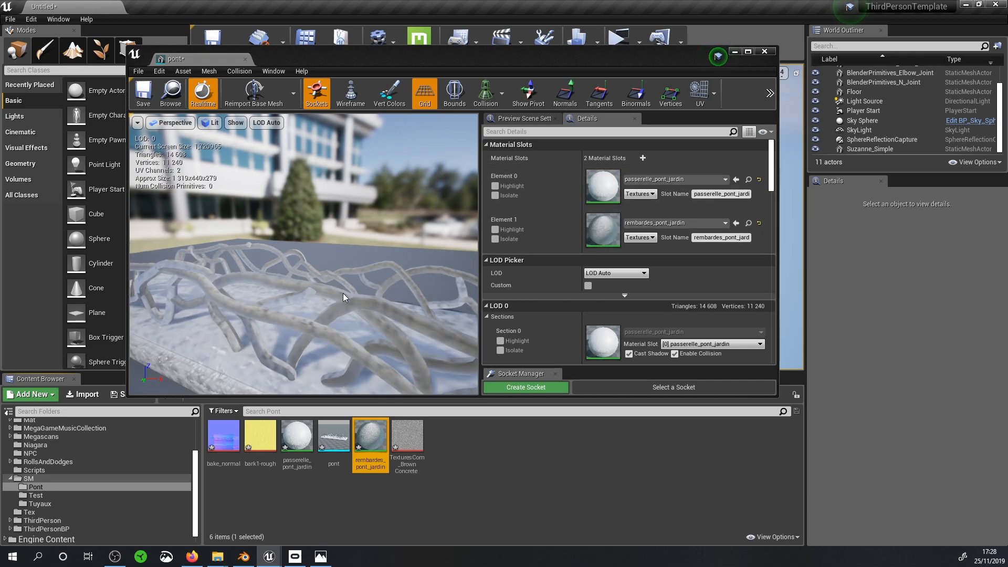
Step: Try Grayscale (R8, RGB8 sRGB) compression on the brown concrete roughness texture and restore its Default compression setting
{"action": "left_click", "coordinate": [411, 433]}
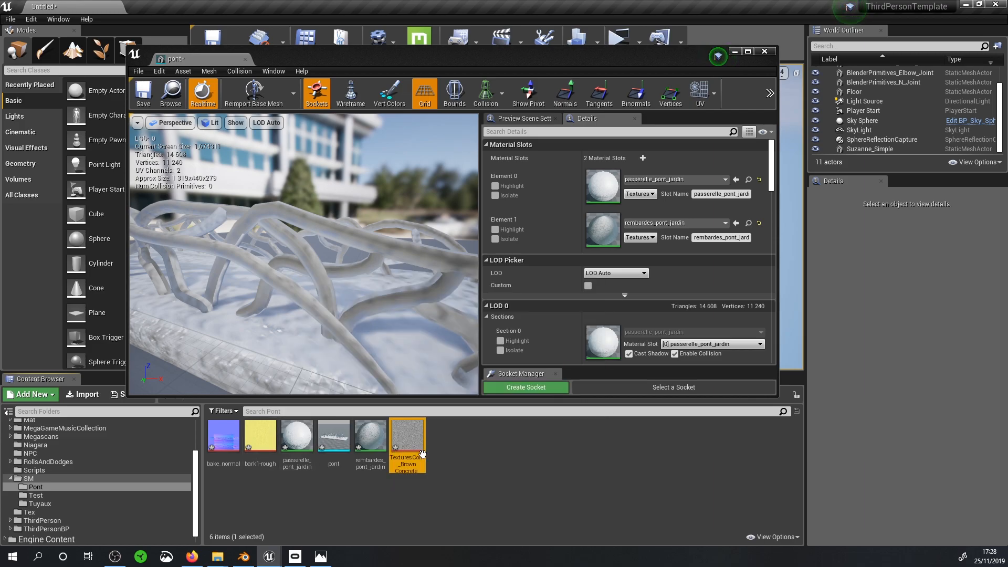
{"action": "double_click", "coordinate": [407, 436]}
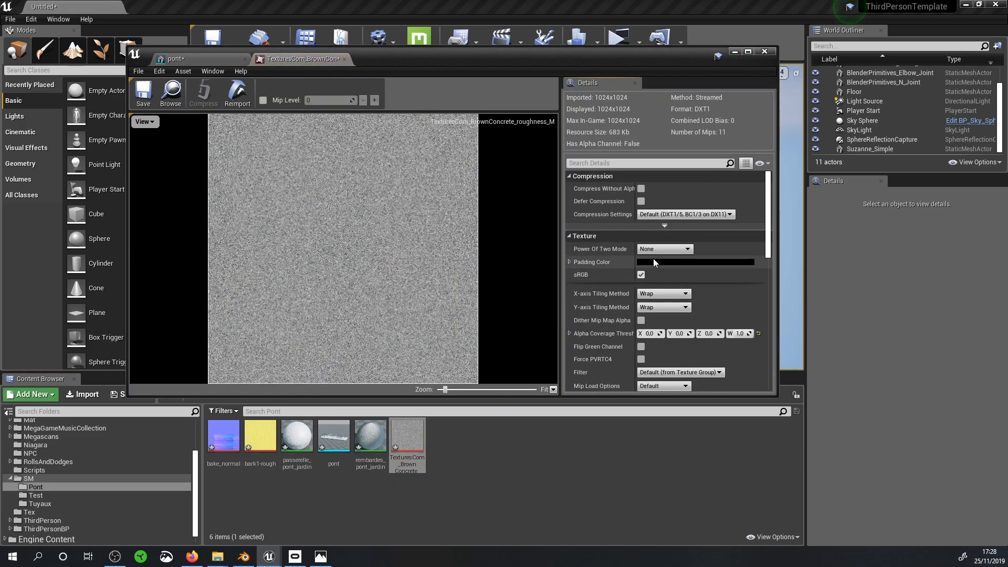
{"action": "left_click", "coordinate": [682, 215]}
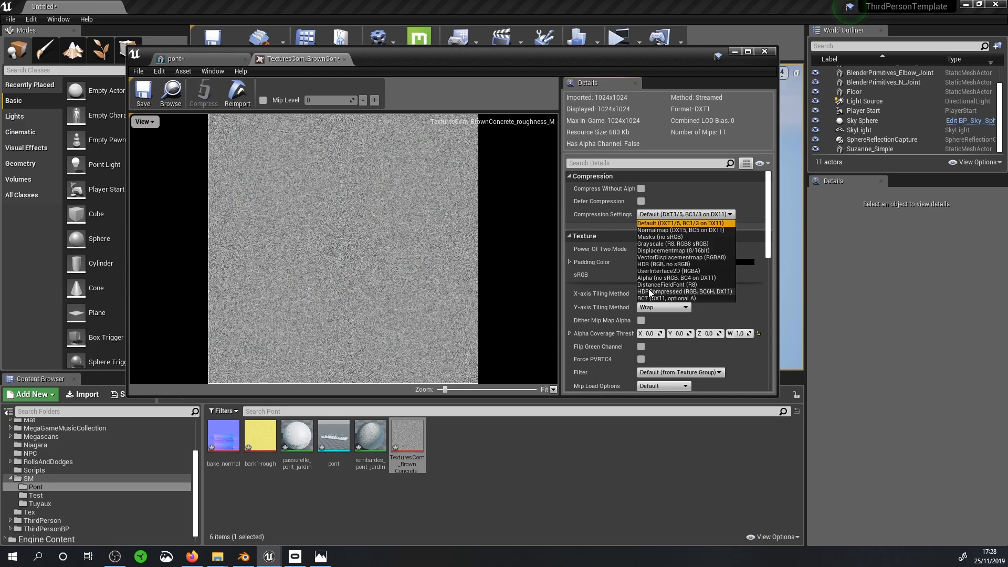
{"action": "left_click", "coordinate": [657, 243]}
{"action": "left_click", "coordinate": [663, 210]}
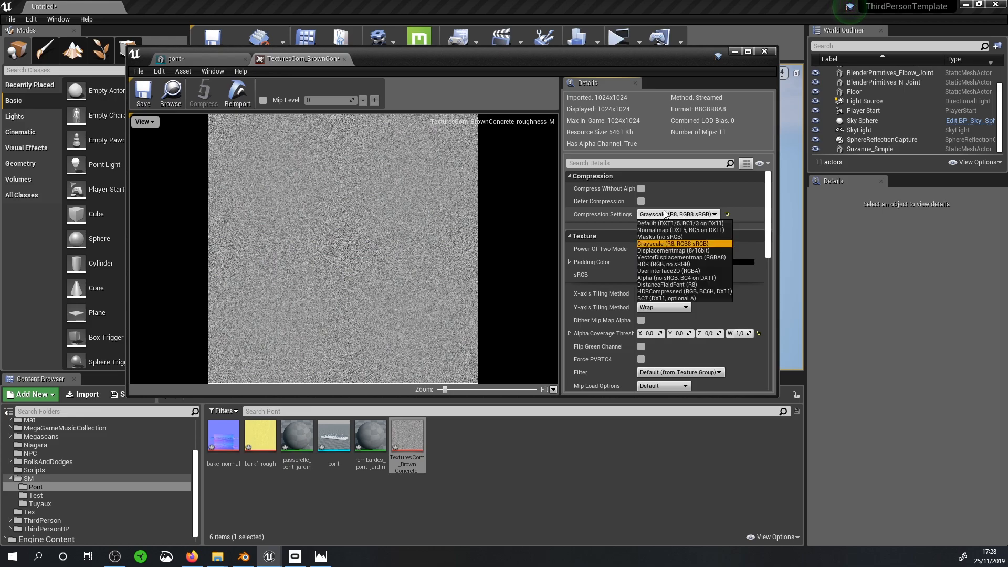
{"action": "left_click", "coordinate": [670, 225]}
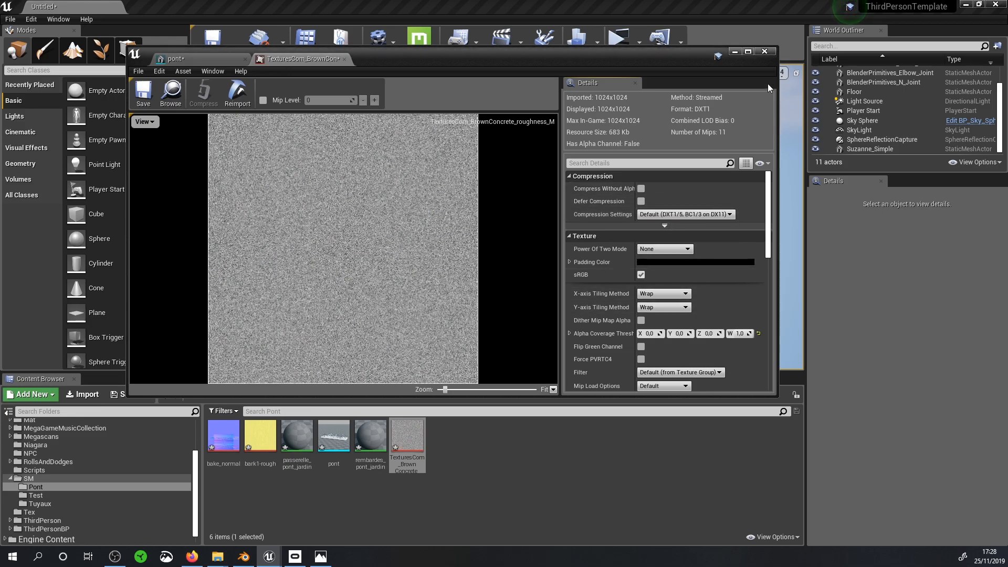
Step: Put the asset editor window away and place the pont static mesh in the level near the floor
{"action": "left_click", "coordinate": [733, 52]}
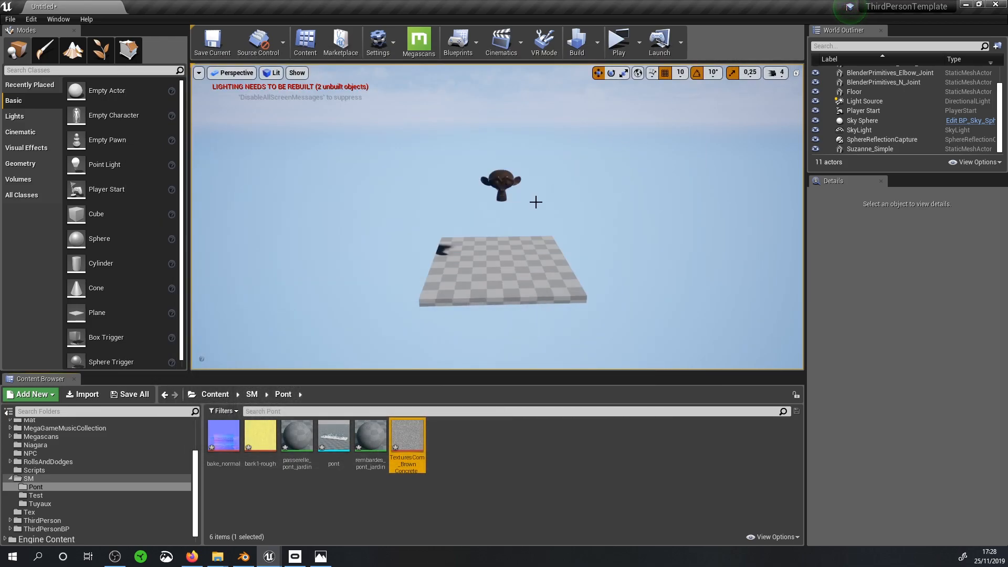
{"action": "left_click_drag", "start_coordinate": [334, 443], "coordinate": [536, 239]}
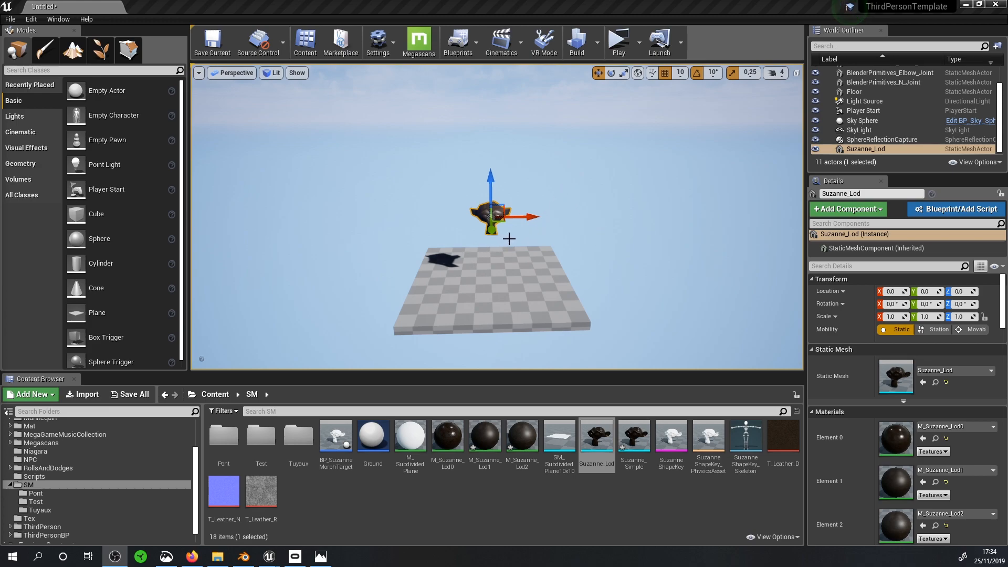
Step: Examine how the Suzanne_Lod mesh switches its level of detail and material at different viewing distances
{"action": "scroll", "coordinate": [509, 239], "scroll_direction": "up", "scroll_amount": 3}
{"action": "scroll", "coordinate": [502, 234], "scroll_direction": "down", "scroll_amount": 2}
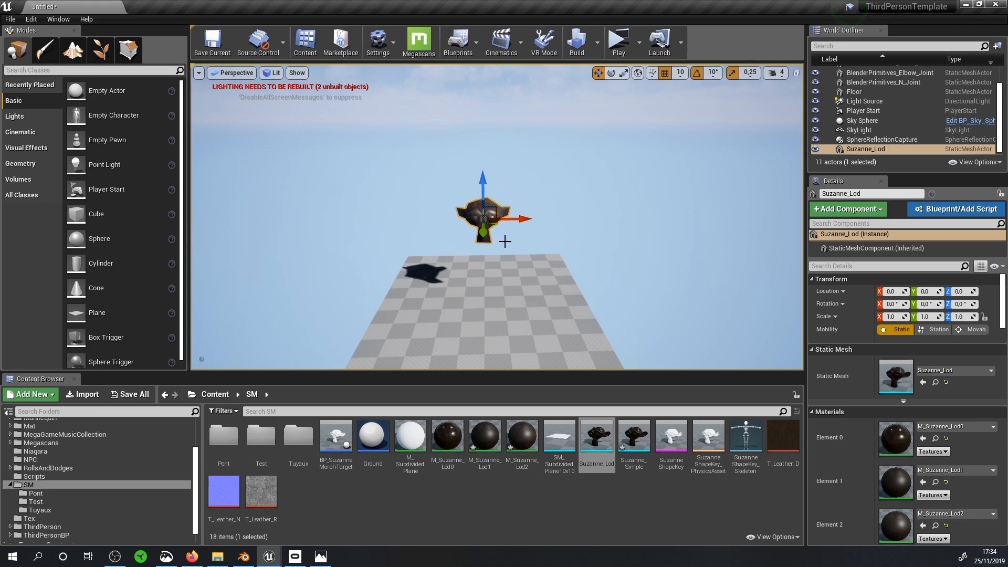
{"action": "scroll", "coordinate": [505, 241], "scroll_direction": "down", "scroll_amount": 2}
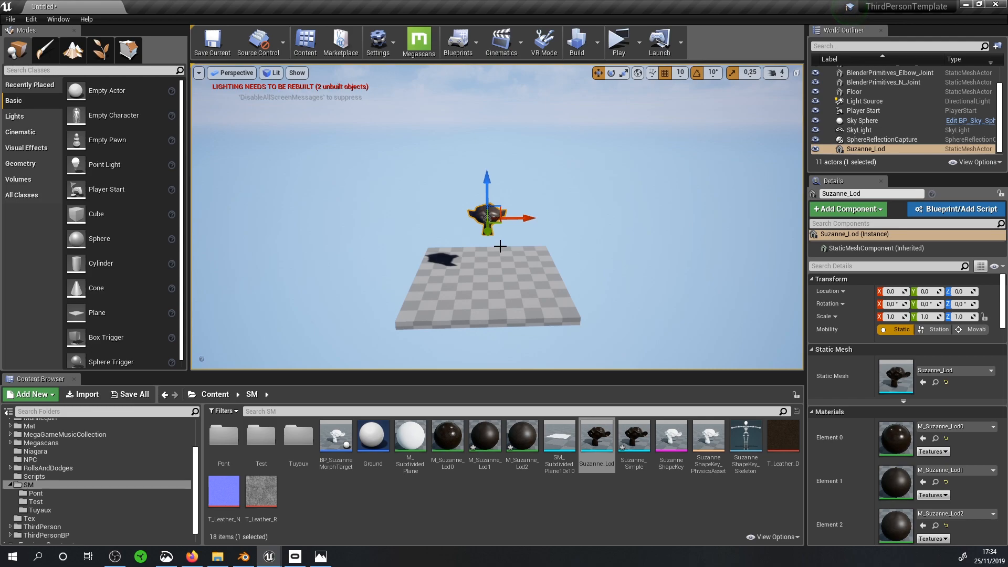
{"action": "scroll", "coordinate": [501, 244], "scroll_direction": "down", "scroll_amount": 3}
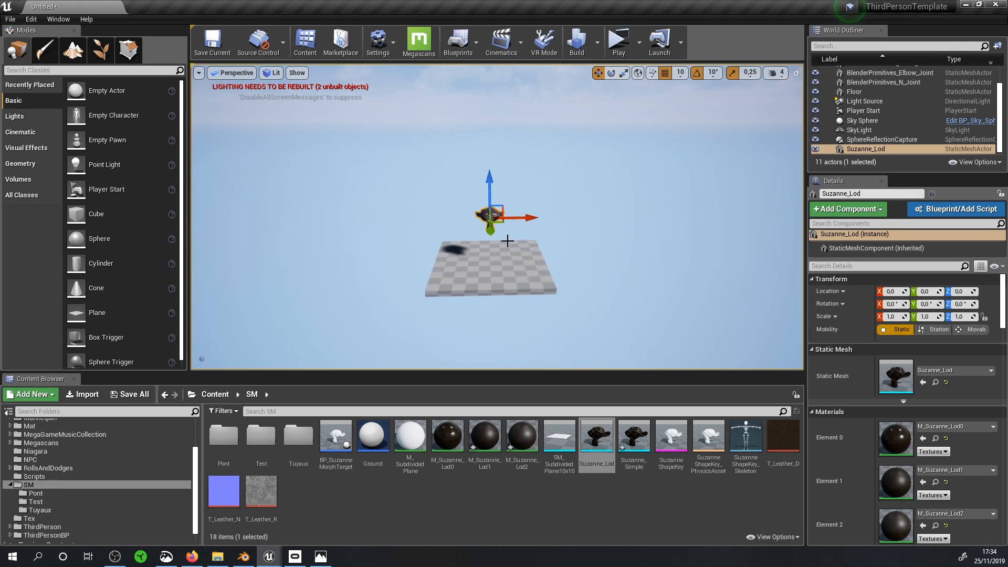
{"action": "scroll", "coordinate": [507, 241], "scroll_direction": "down", "scroll_amount": 2}
{"action": "scroll", "coordinate": [507, 241], "scroll_direction": "up", "scroll_amount": 3}
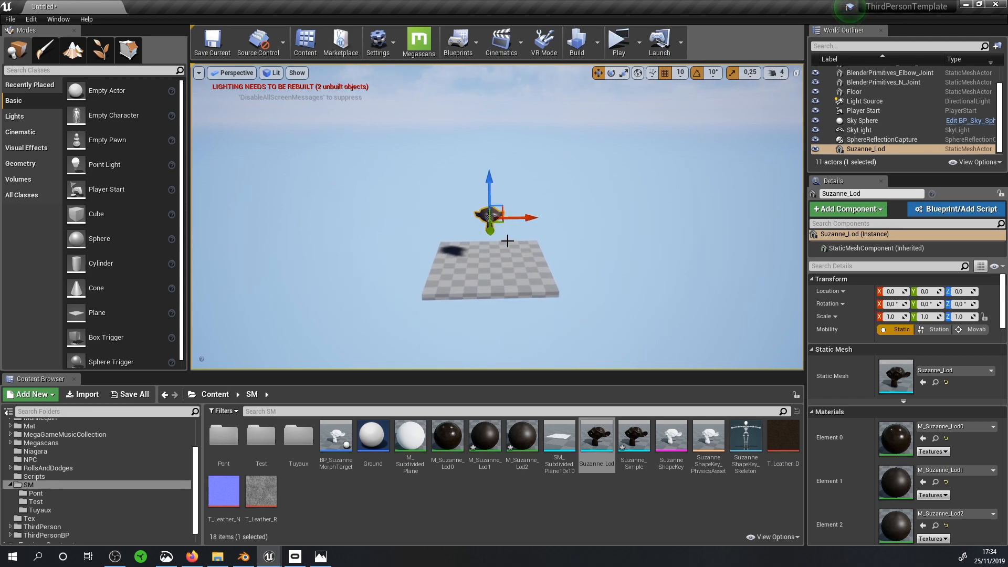
{"action": "left_click", "coordinate": [511, 260]}
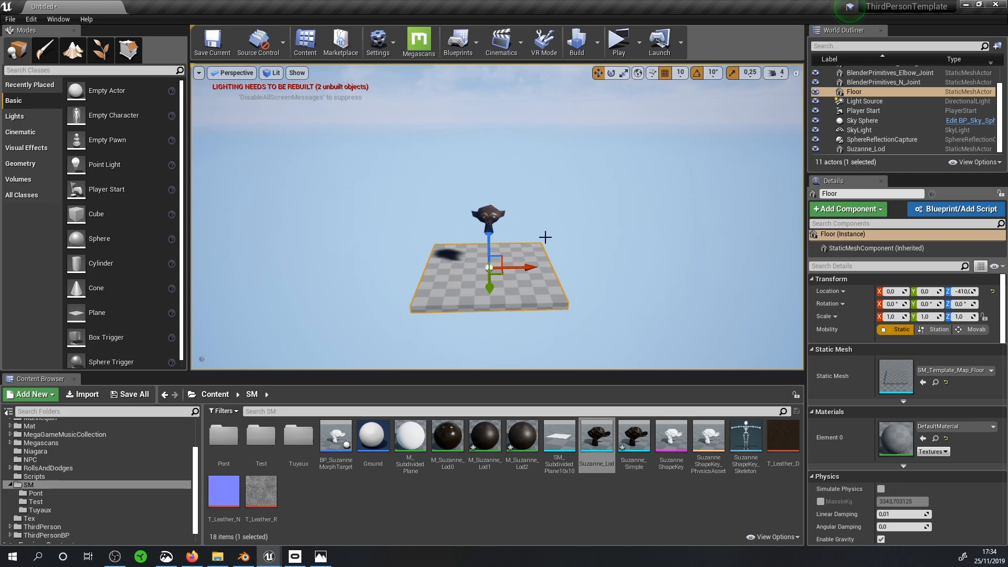
{"action": "scroll", "coordinate": [545, 237], "scroll_direction": "down", "scroll_amount": 3}
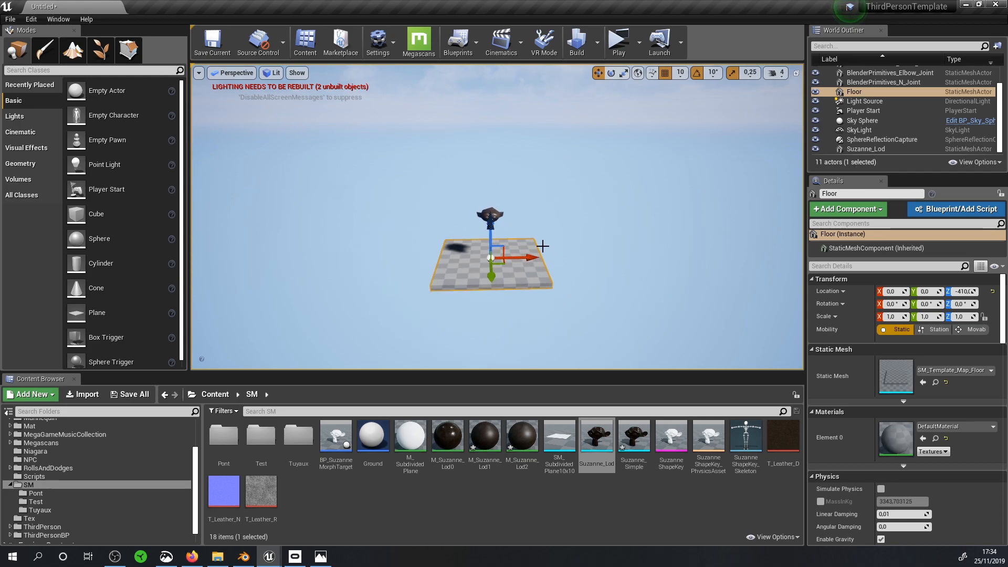
{"action": "scroll", "coordinate": [541, 221], "scroll_direction": "up", "scroll_amount": 5}
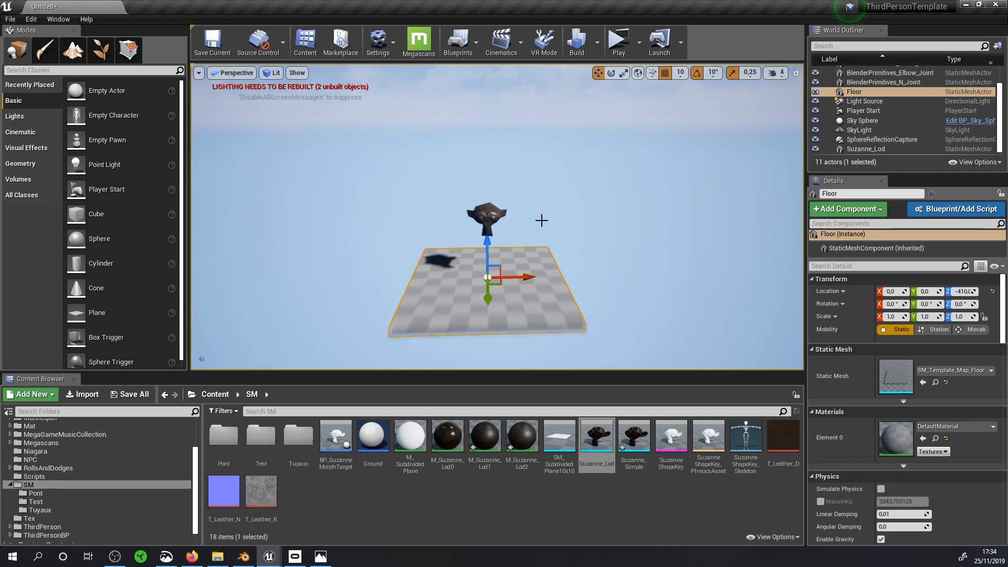
{"action": "scroll", "coordinate": [541, 220], "scroll_direction": "up", "scroll_amount": 6}
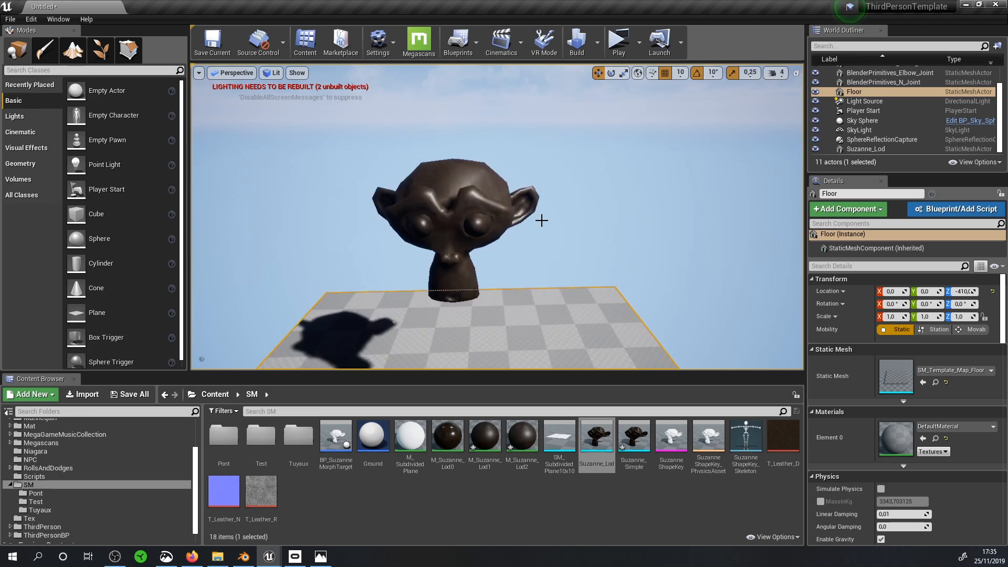
{"action": "scroll", "coordinate": [541, 221], "scroll_direction": "up", "scroll_amount": 2}
{"action": "scroll", "coordinate": [541, 221], "scroll_direction": "down", "scroll_amount": 8}
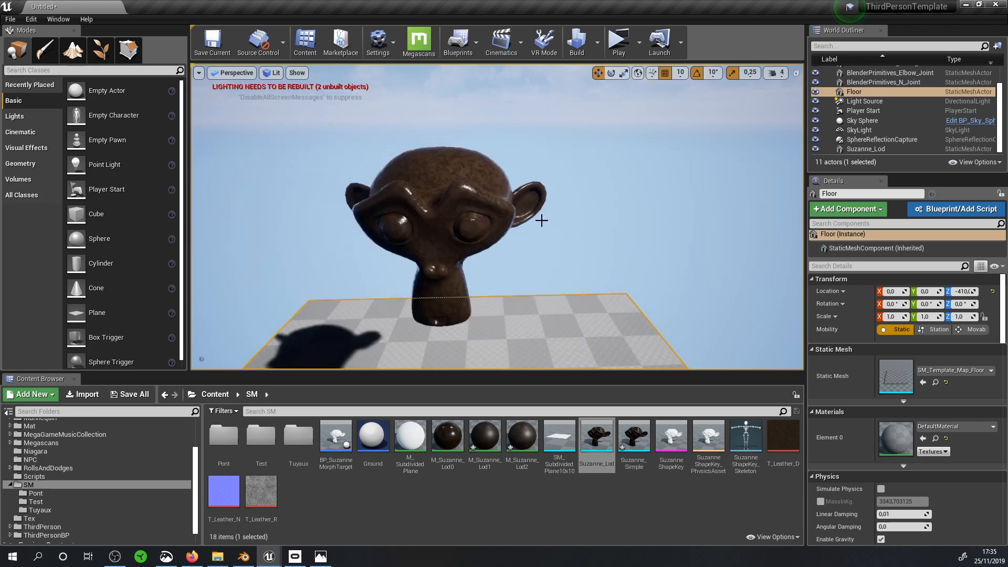
Step: Open the M_Suzanne_Lod1 material and spread its output node and lower Texture Sample node apart from the other nodes
{"action": "scroll", "coordinate": [540, 220], "scroll_direction": "up", "scroll_amount": 10}
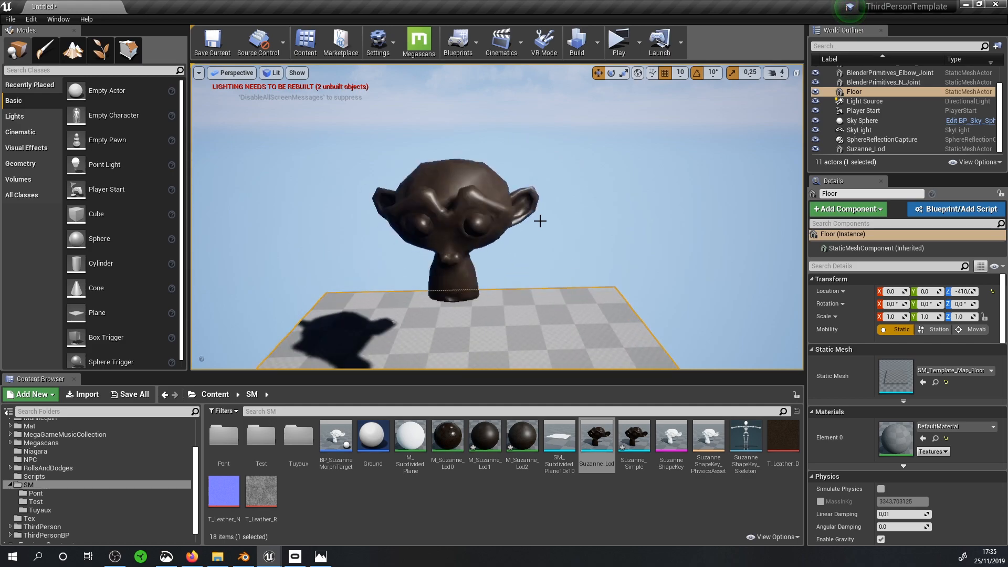
{"action": "scroll", "coordinate": [540, 220], "scroll_direction": "down", "scroll_amount": 12}
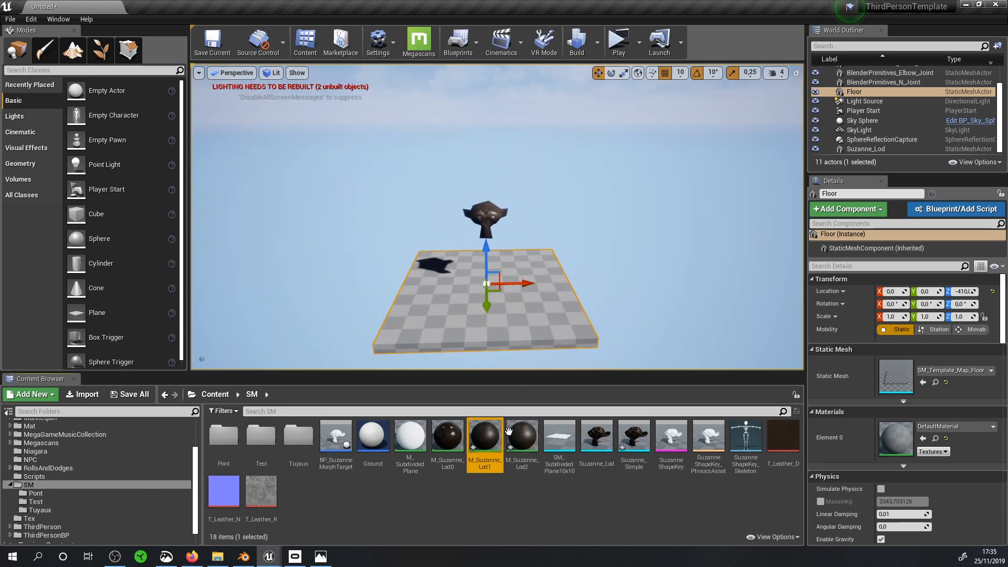
{"action": "left_click", "coordinate": [451, 439]}
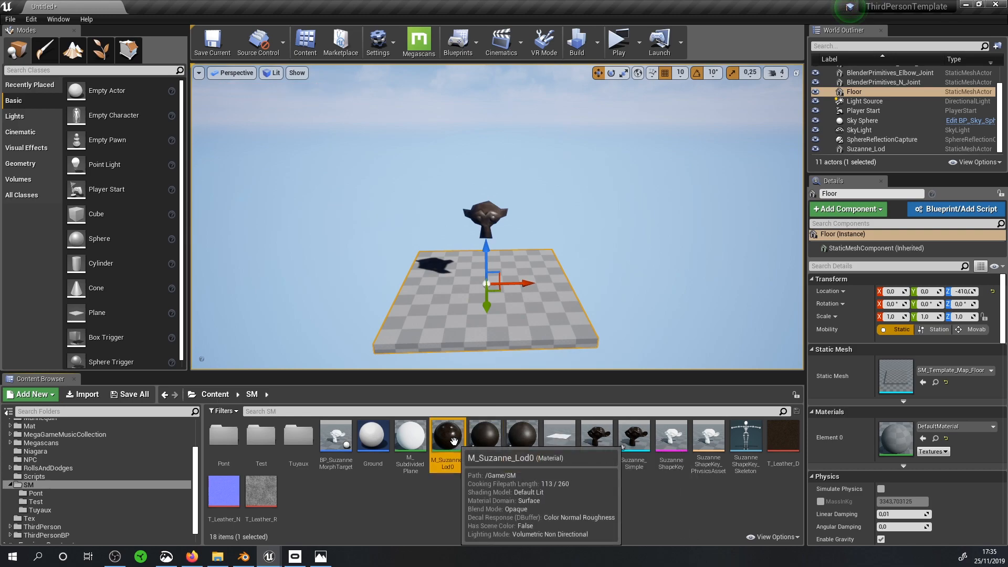
{"action": "left_click", "coordinate": [517, 431]}
{"action": "left_click", "coordinate": [488, 431]}
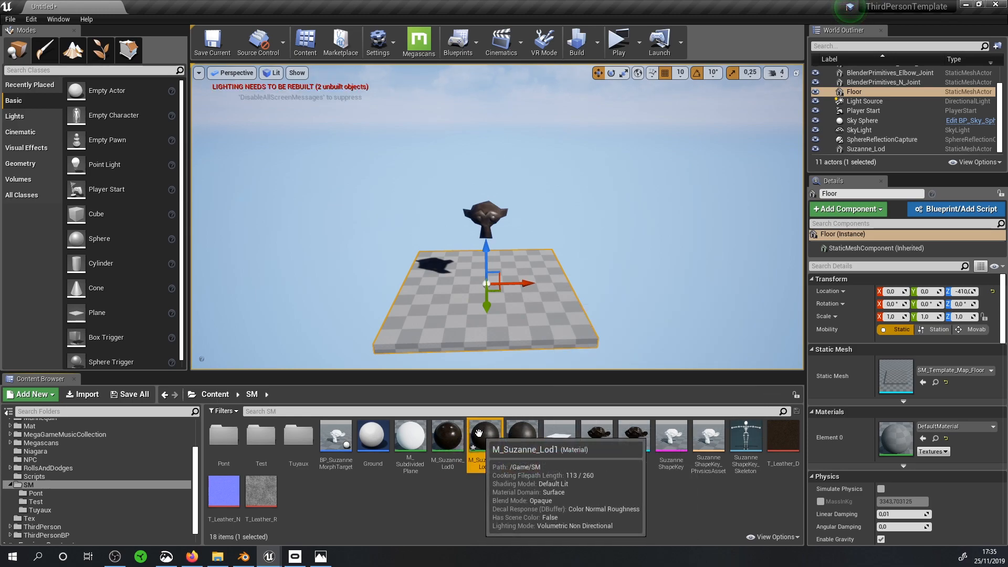
{"action": "double_click", "coordinate": [491, 429]}
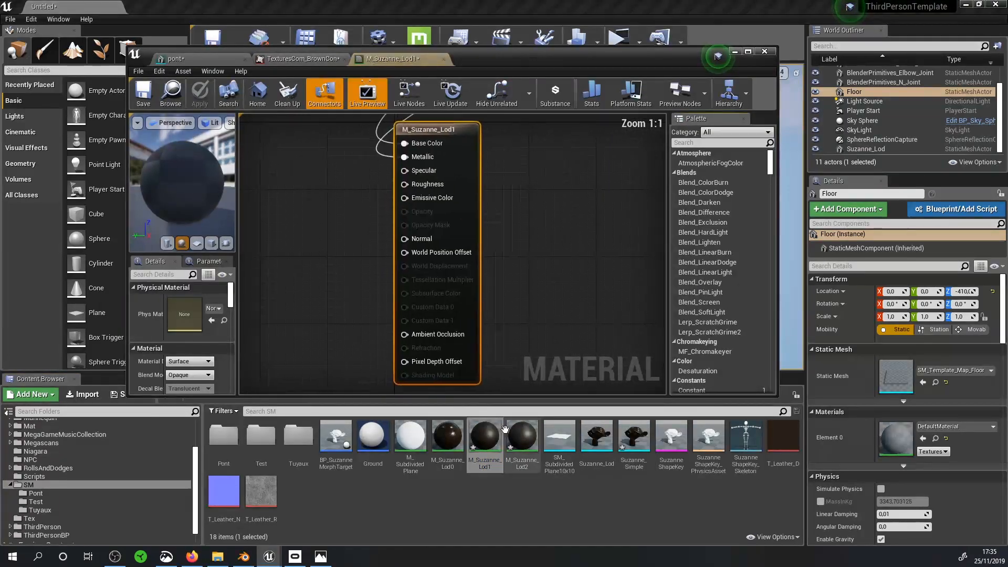
{"action": "right_click_drag", "start_coordinate": [468, 211], "coordinate": [329, 310]}
{"action": "left_click_drag", "start_coordinate": [326, 257], "coordinate": [585, 166]}
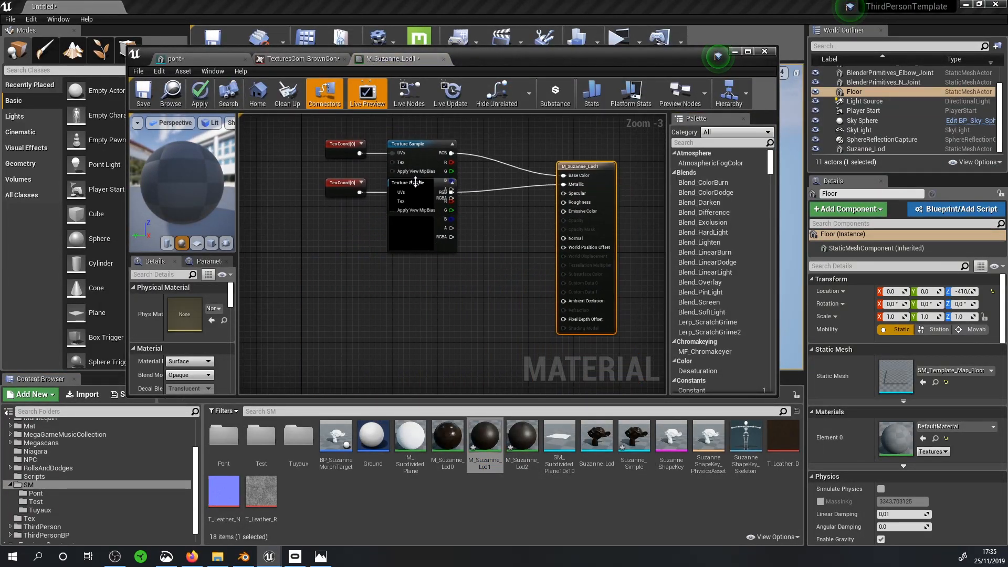
{"action": "left_click_drag", "start_coordinate": [440, 193], "coordinate": [433, 250]}
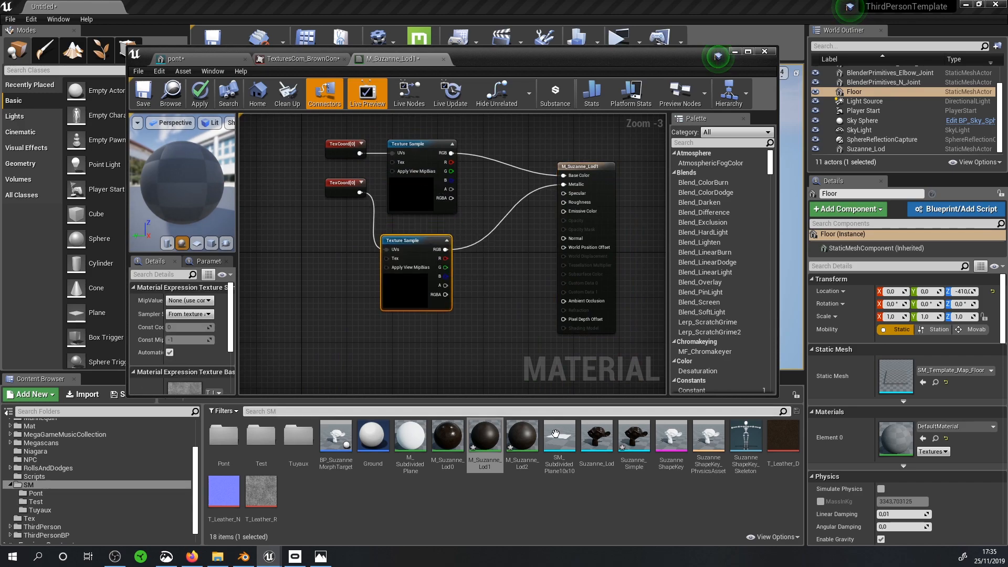
Step: Open the M_Suzanne_Lod2 material, move its output node clear of the Texture Sample, and put the editor window away
{"action": "left_click", "coordinate": [522, 433]}
{"action": "double_click", "coordinate": [523, 433]}
{"action": "scroll", "coordinate": [473, 258], "scroll_direction": "down", "scroll_amount": 4}
{"action": "right_click_drag", "start_coordinate": [489, 276], "coordinate": [458, 317]}
{"action": "left_click_drag", "start_coordinate": [419, 292], "coordinate": [581, 199]}
{"action": "scroll", "coordinate": [573, 221], "scroll_direction": "up", "scroll_amount": 2}
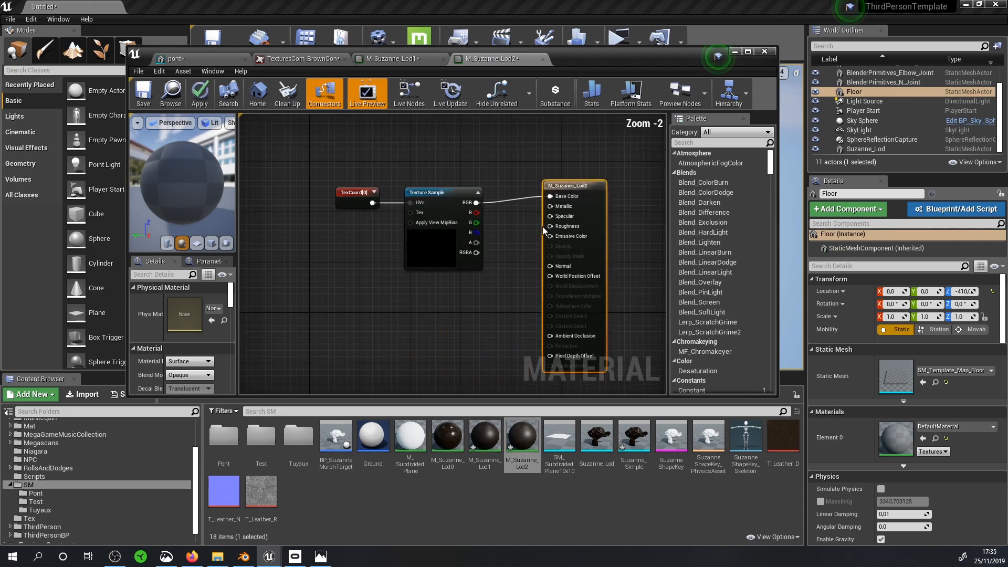
{"action": "left_click", "coordinate": [436, 244]}
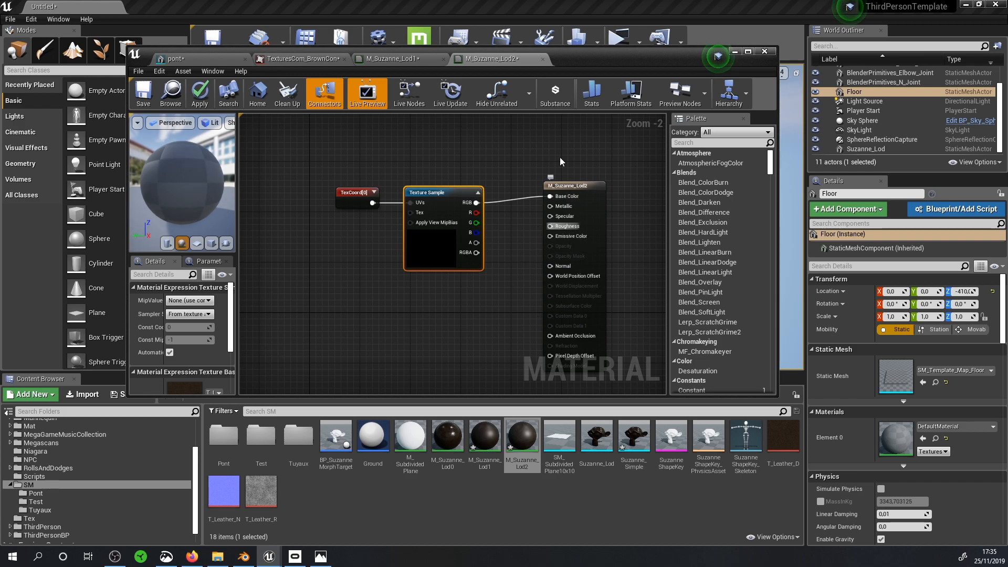
{"action": "left_click", "coordinate": [738, 55]}
Step: Compare Suzanne_Lod's geometry and leather shading close to the camera and far from it in the level viewport
{"action": "scroll", "coordinate": [495, 231], "scroll_direction": "up", "scroll_amount": 6}
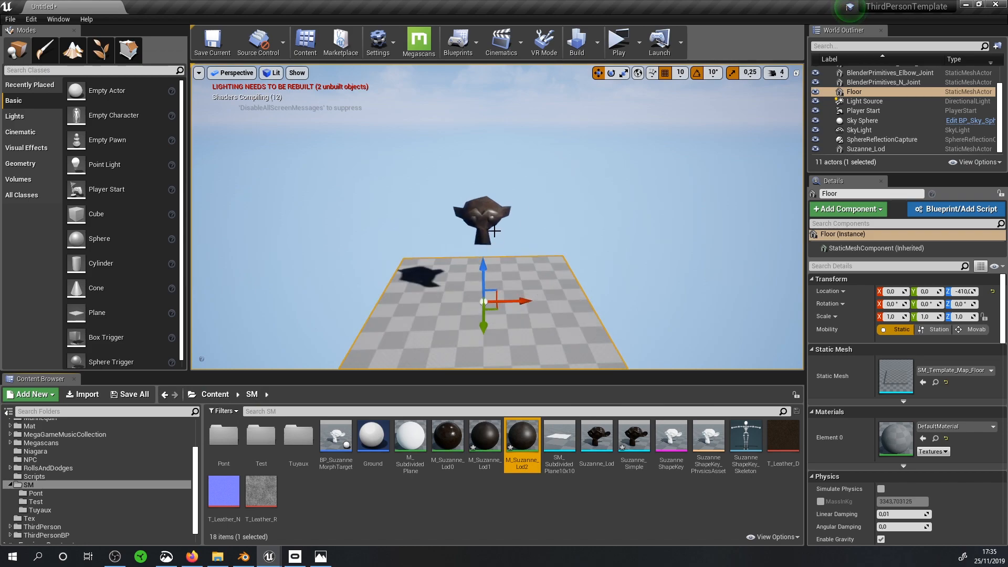
{"action": "scroll", "coordinate": [495, 231], "scroll_direction": "down", "scroll_amount": 5}
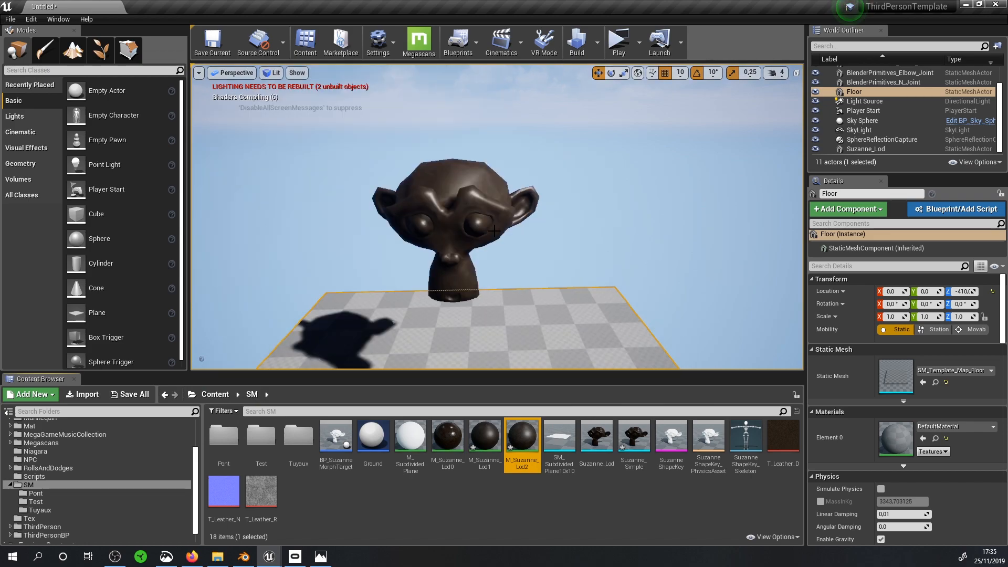
{"action": "scroll", "coordinate": [494, 231], "scroll_direction": "up", "scroll_amount": 5}
{"action": "scroll", "coordinate": [495, 231], "scroll_direction": "down", "scroll_amount": 4}
{"action": "scroll", "coordinate": [495, 231], "scroll_direction": "up", "scroll_amount": 6}
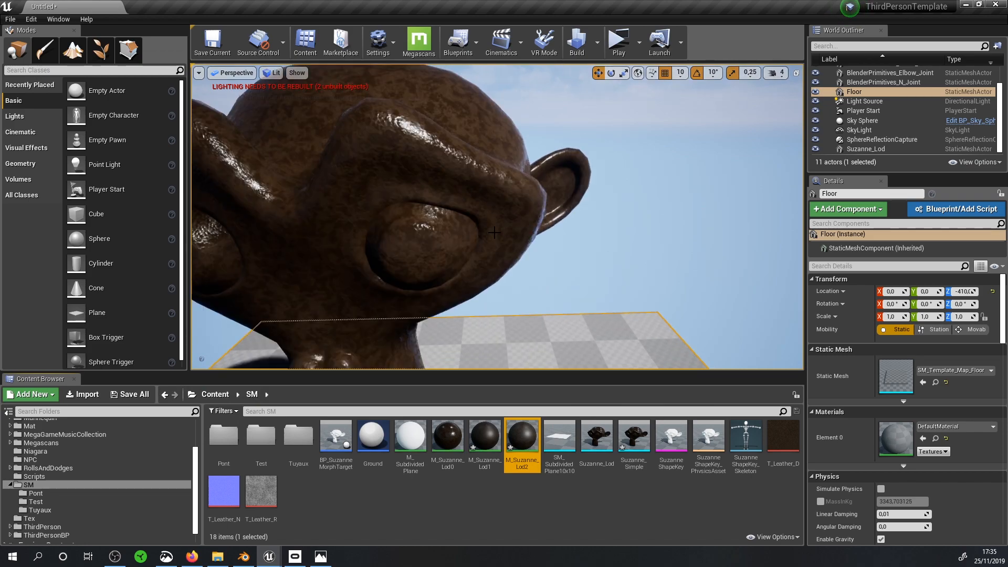
{"action": "scroll", "coordinate": [494, 231], "scroll_direction": "down", "scroll_amount": 8}
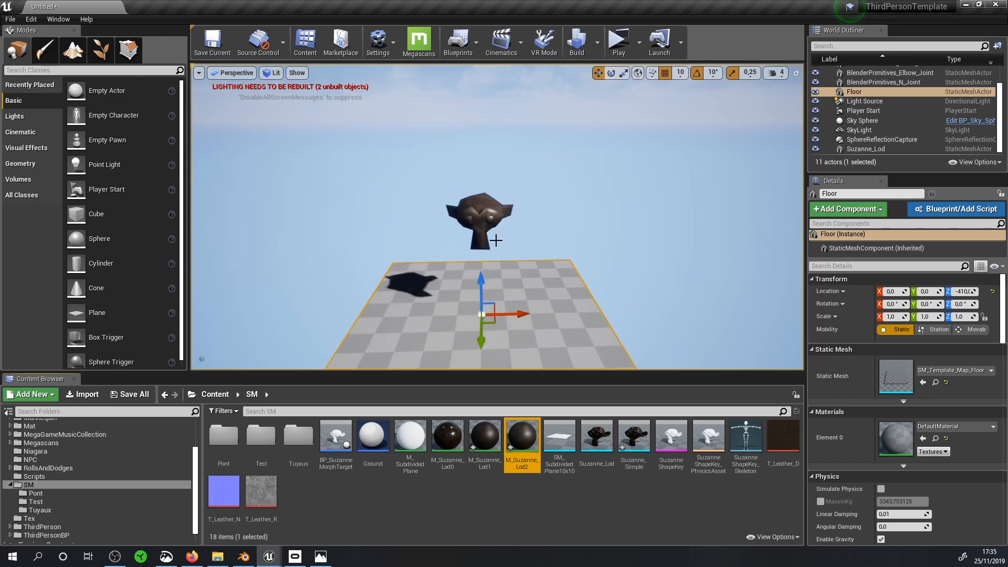
{"action": "scroll", "coordinate": [495, 240], "scroll_direction": "up", "scroll_amount": 2}
{"action": "scroll", "coordinate": [496, 240], "scroll_direction": "up", "scroll_amount": 5}
{"action": "scroll", "coordinate": [496, 240], "scroll_direction": "down", "scroll_amount": 3}
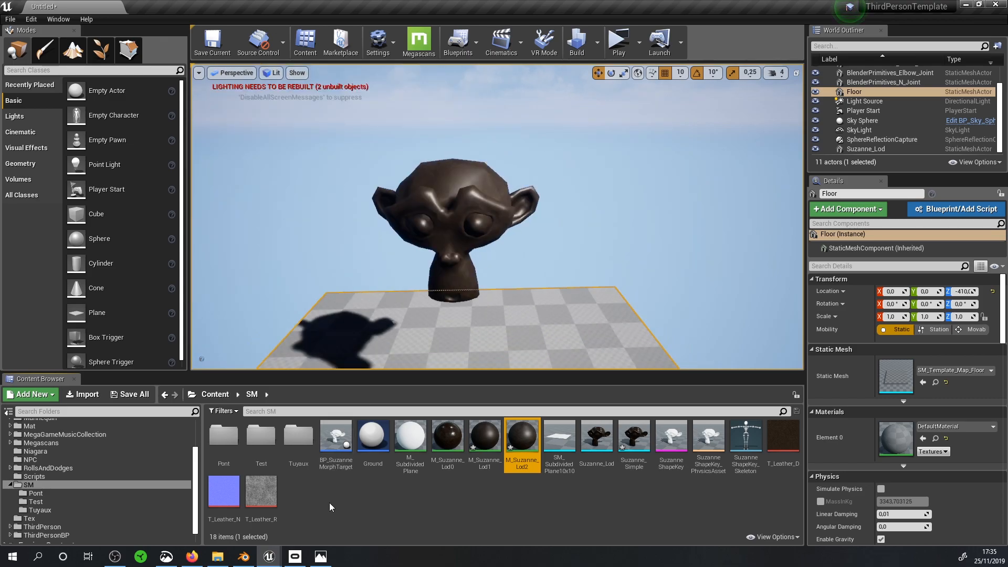
Step: Switch to Capture d'écran et croquis, examine the enlarged LOD 0, LOD 1 and LOD 2 wireframe comparison, and put its window away
{"action": "left_click", "coordinate": [166, 557]}
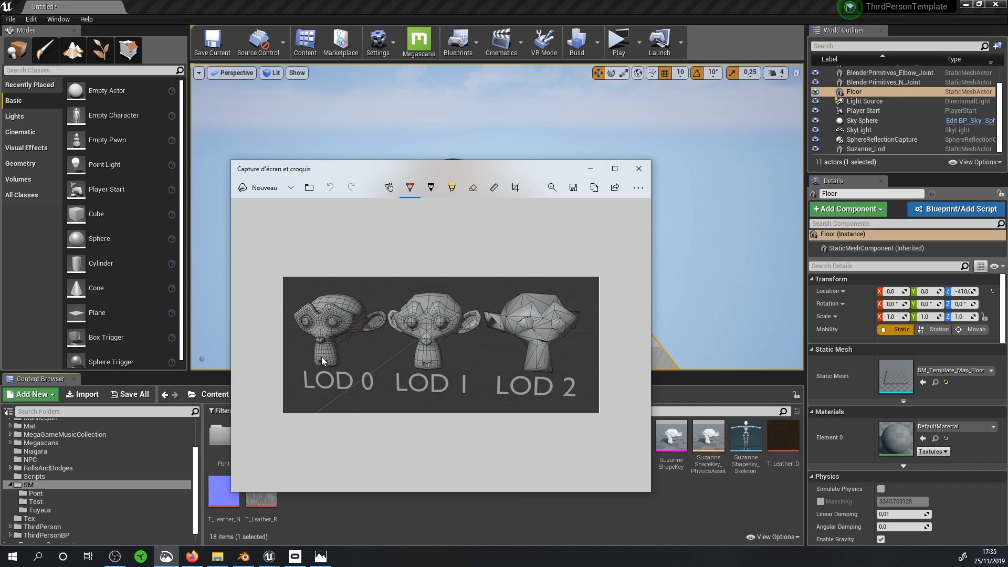
{"action": "scroll", "coordinate": [415, 339], "scroll_direction": "up", "scroll_amount": 3}
{"action": "scroll", "coordinate": [414, 339], "scroll_direction": "down", "scroll_amount": 3}
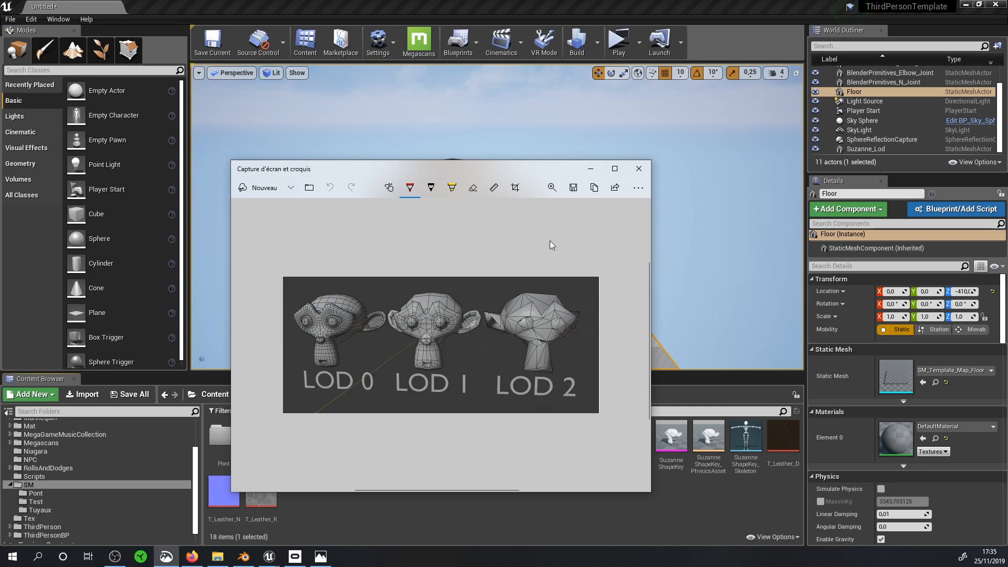
{"action": "left_click", "coordinate": [552, 188]}
{"action": "left_click_drag", "start_coordinate": [488, 214], "coordinate": [532, 215]}
{"action": "left_click", "coordinate": [615, 169]}
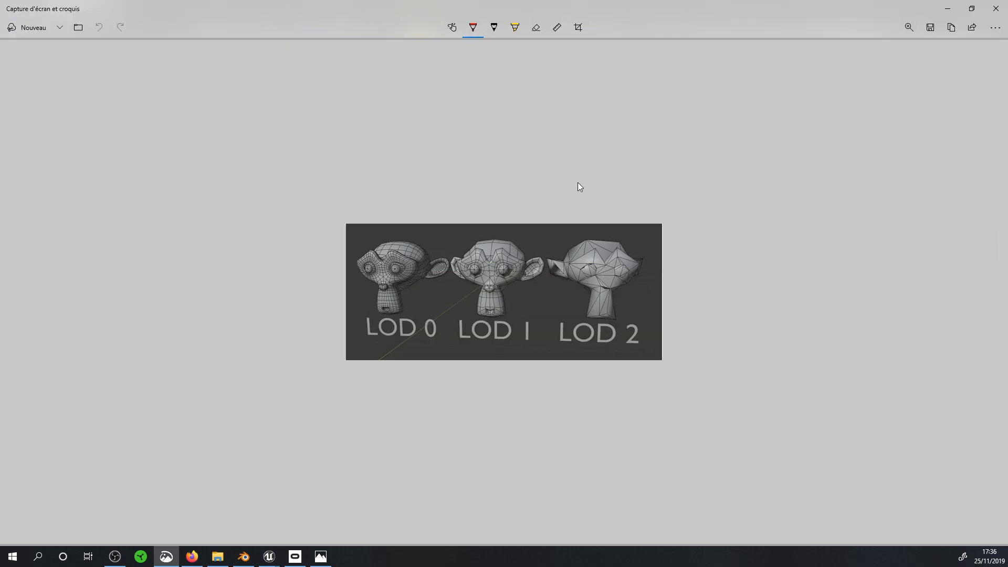
{"action": "left_click", "coordinate": [909, 27]}
{"action": "left_click_drag", "start_coordinate": [846, 54], "coordinate": [896, 54]}
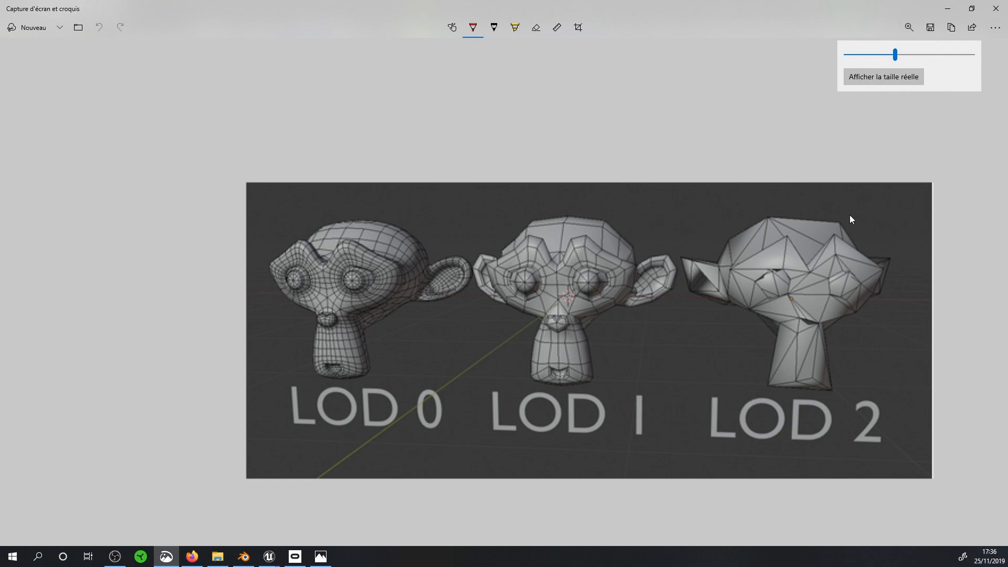
{"action": "left_click_drag", "start_coordinate": [895, 54], "coordinate": [846, 55]}
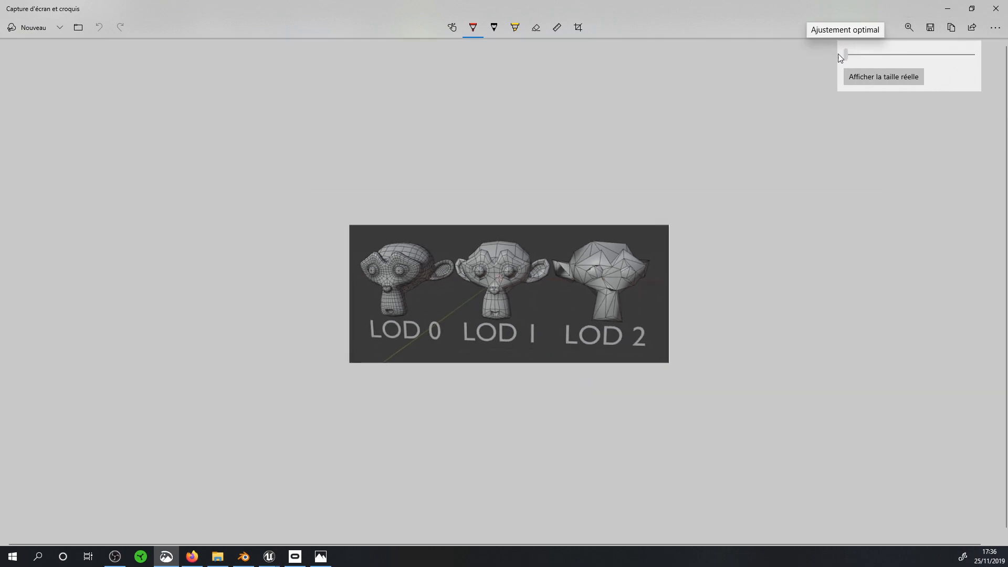
{"action": "left_click", "coordinate": [1003, 17]}
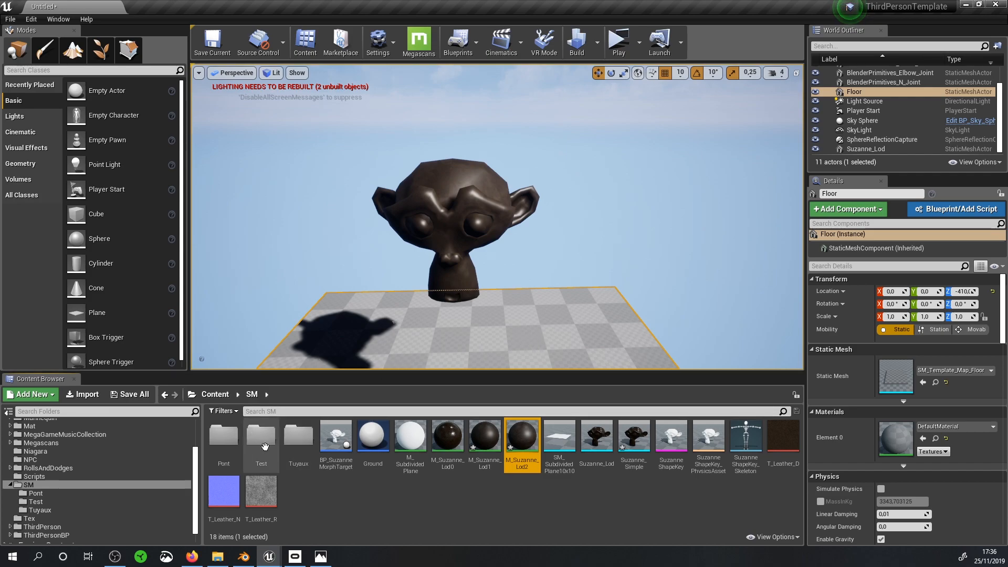
Step: Create a folder named SuzanneLODAUto inside the SM content folder and open it
{"action": "right_click", "coordinate": [394, 509]}
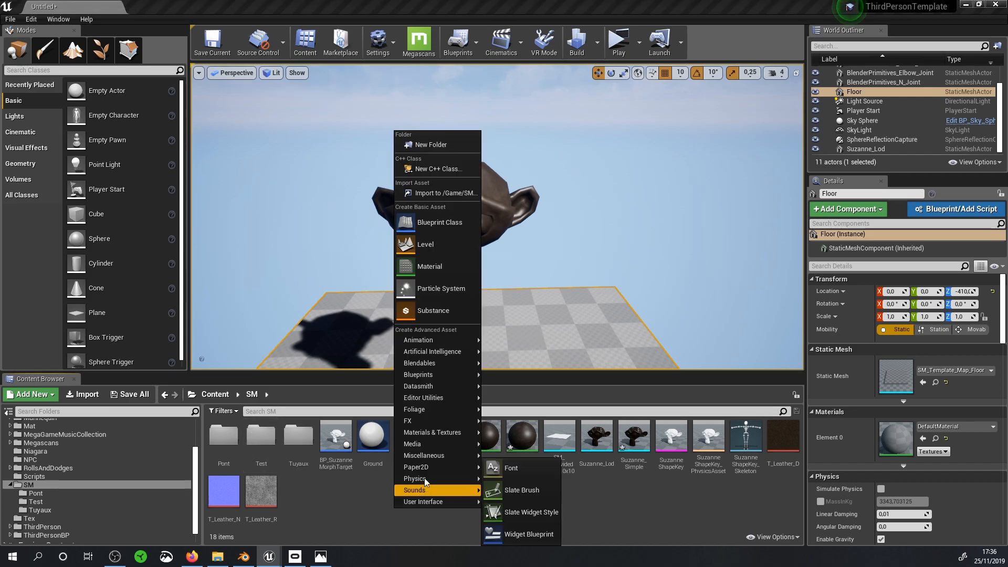
{"action": "left_click", "coordinate": [431, 145]}
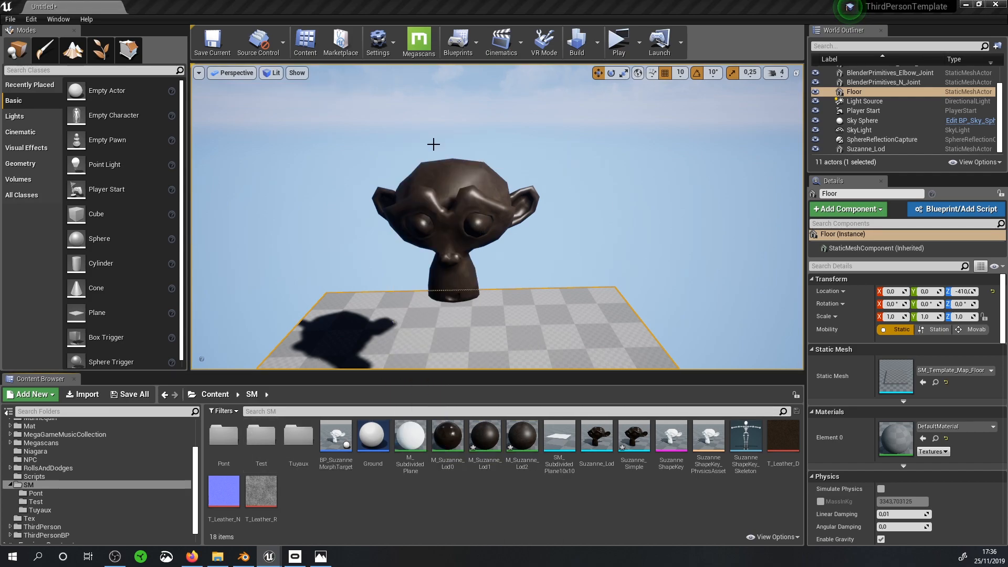
{"action": "type", "text": "Suzanne"}
{"action": "type", "text": "LOD"}
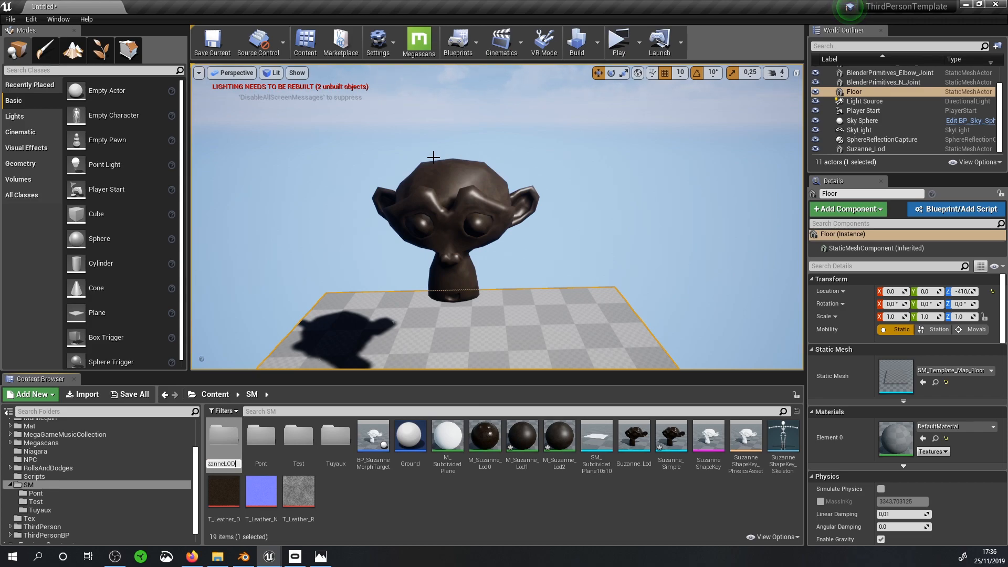
{"action": "type", "text": "AUto"}
{"action": "key", "text": "Return"}
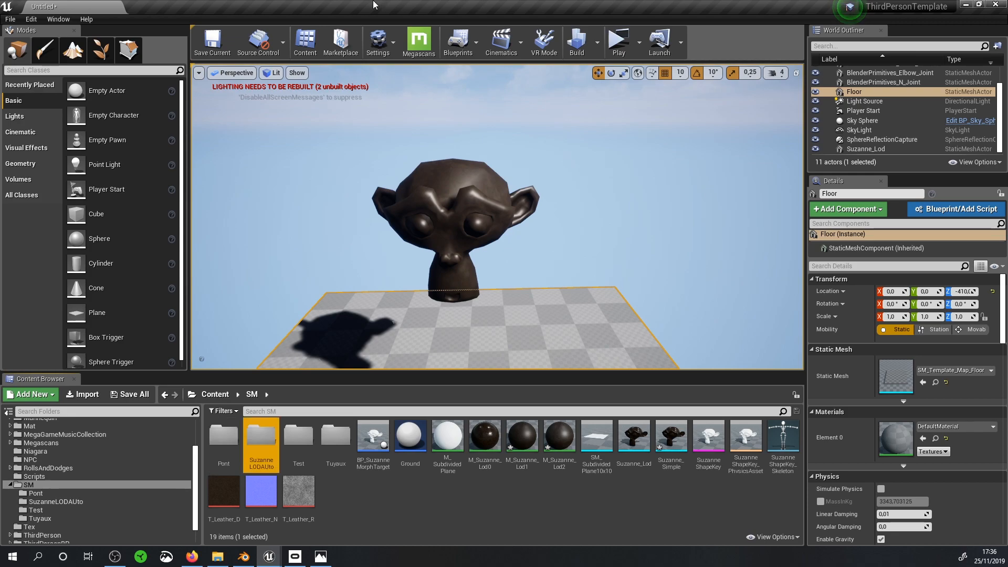
{"action": "double_click", "coordinate": [265, 442]}
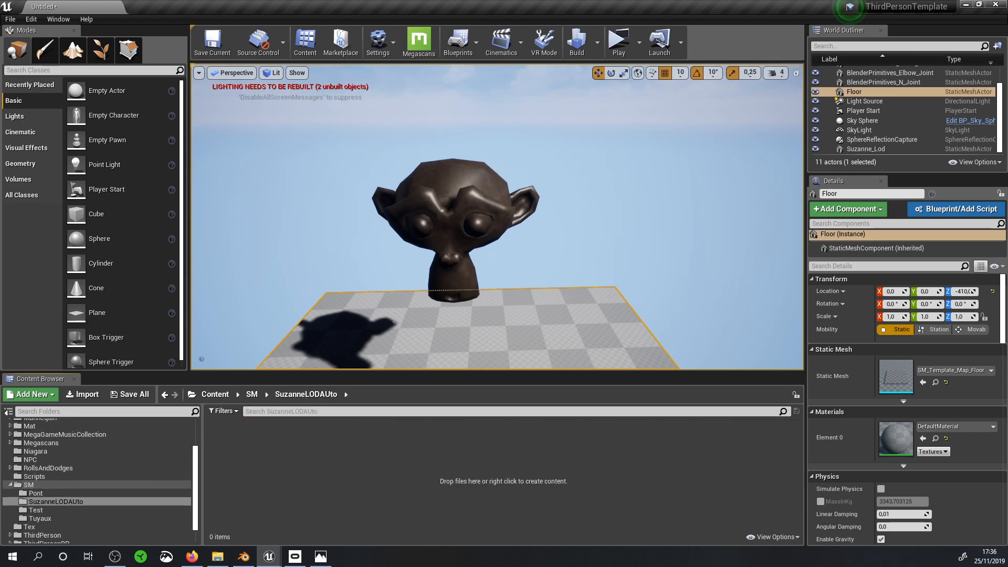
Step: Switch to File Explorer, open the BlenderVersUnreal folder, and move the window clear of the Content Browser
{"action": "left_click", "coordinate": [217, 556]}
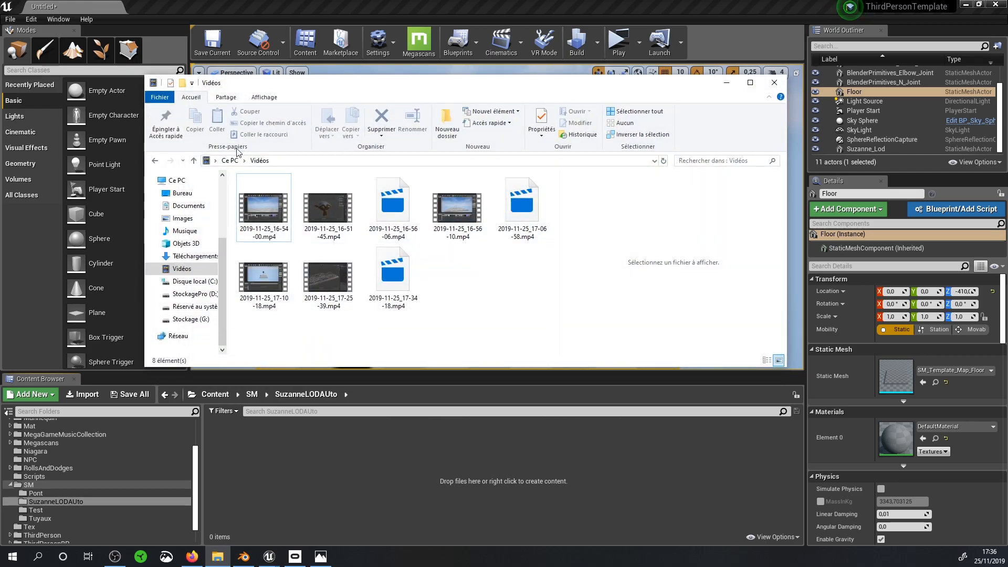
{"action": "left_click", "coordinate": [726, 82]}
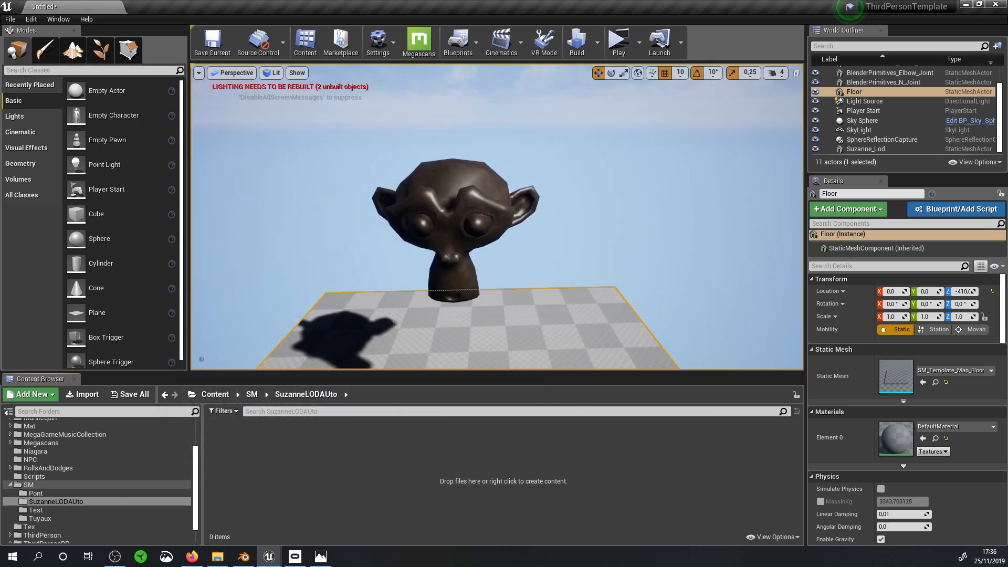
{"action": "left_click", "coordinate": [217, 557]}
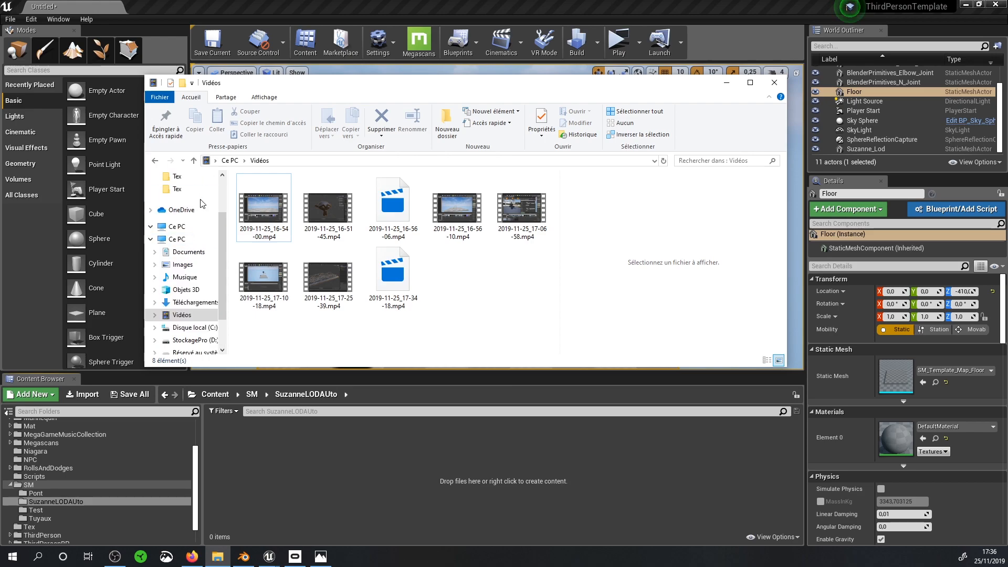
{"action": "scroll", "coordinate": [202, 204], "scroll_direction": "up", "scroll_amount": 2}
{"action": "left_click", "coordinate": [200, 201]}
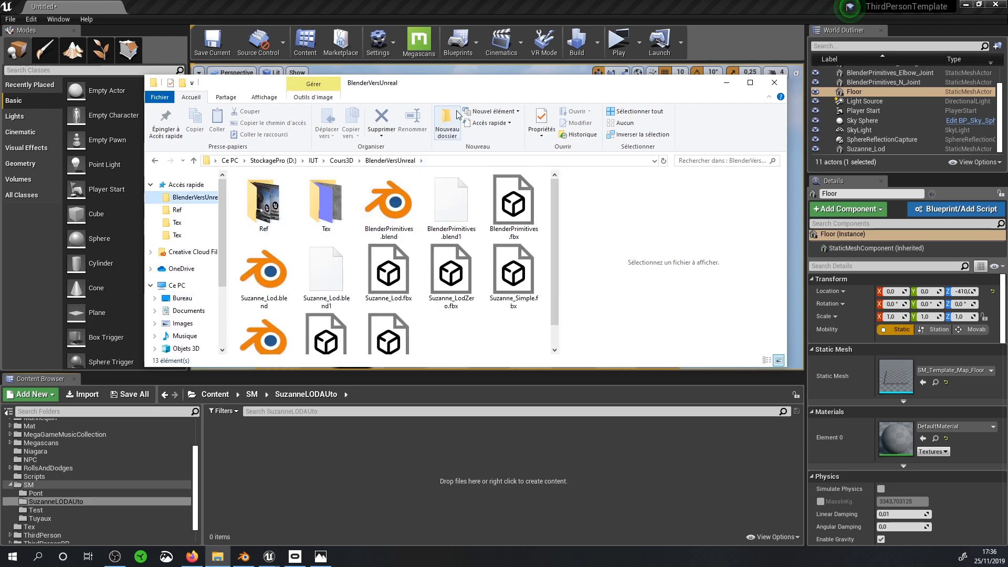
{"action": "left_click_drag", "start_coordinate": [472, 86], "coordinate": [663, 55]}
Step: Import Suzanne_Simple.fbx from the BlenderVersUnreal folder into SuzanneLODAUto with the static mesh LOD group set to SmallProp
{"action": "scroll", "coordinate": [485, 229], "scroll_direction": "down", "scroll_amount": 1}
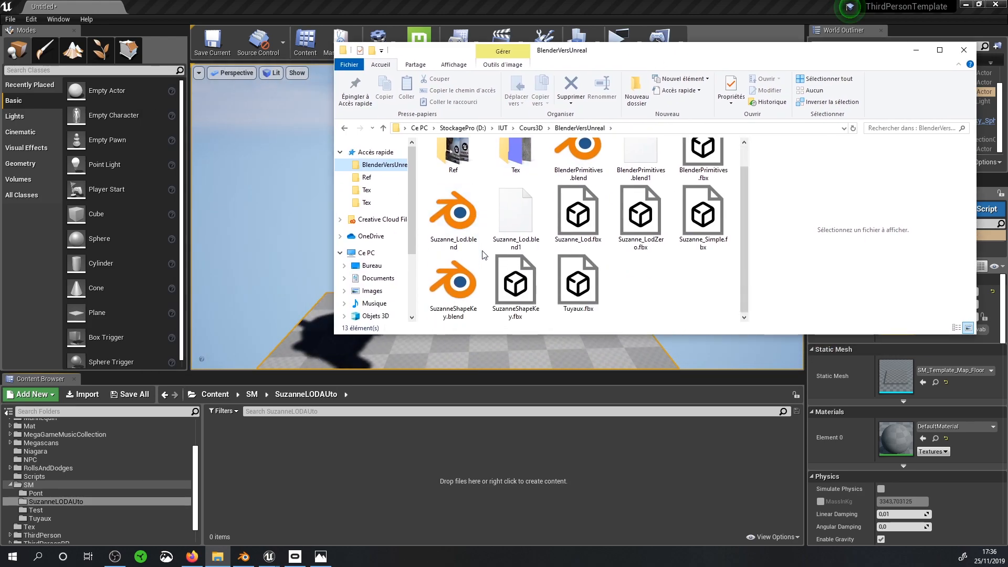
{"action": "scroll", "coordinate": [544, 244], "scroll_direction": "up", "scroll_amount": 1}
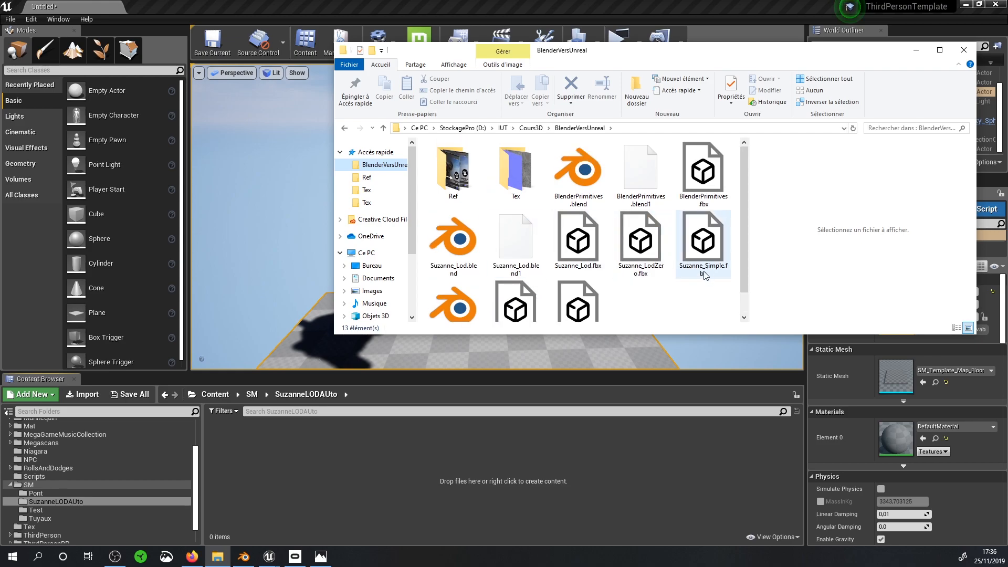
{"action": "scroll", "coordinate": [637, 251], "scroll_direction": "down", "scroll_amount": 1}
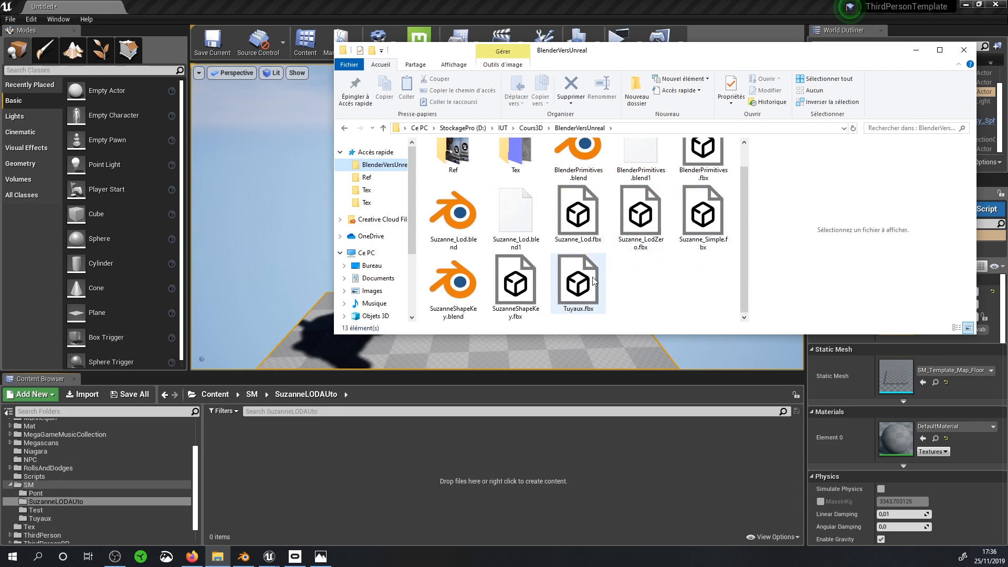
{"action": "left_click_drag", "start_coordinate": [691, 227], "coordinate": [364, 455]}
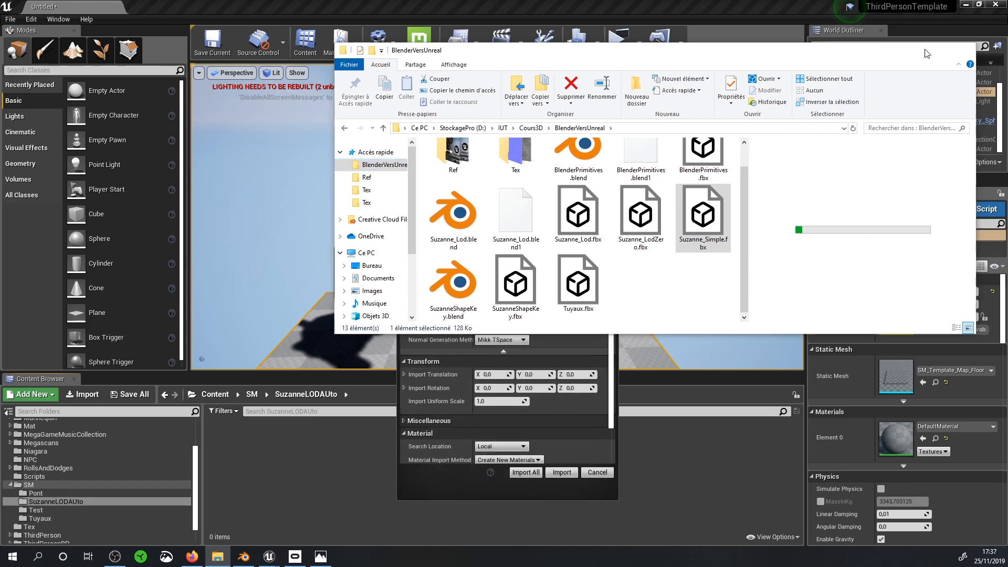
{"action": "left_click", "coordinate": [916, 49]}
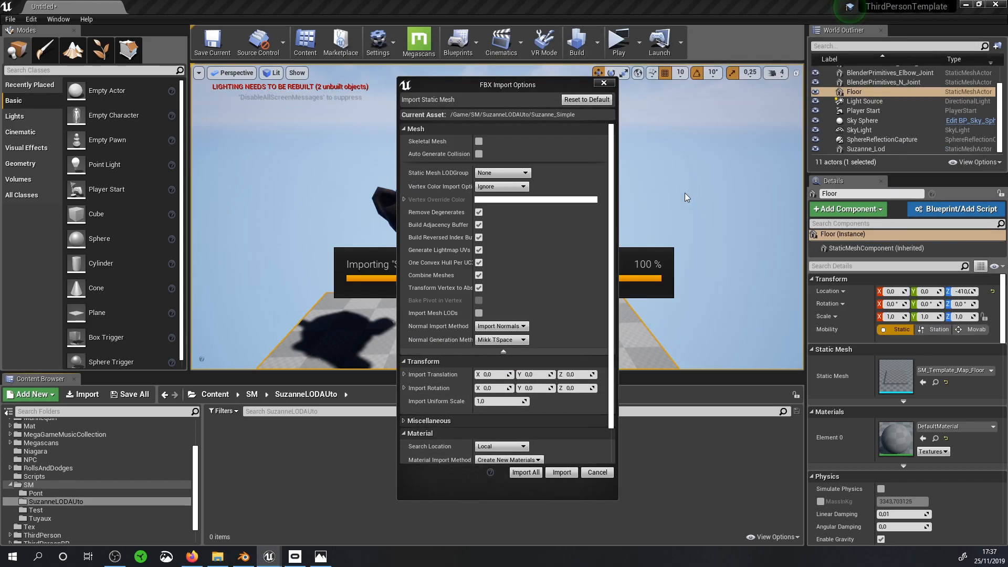
{"action": "left_click", "coordinate": [506, 175]}
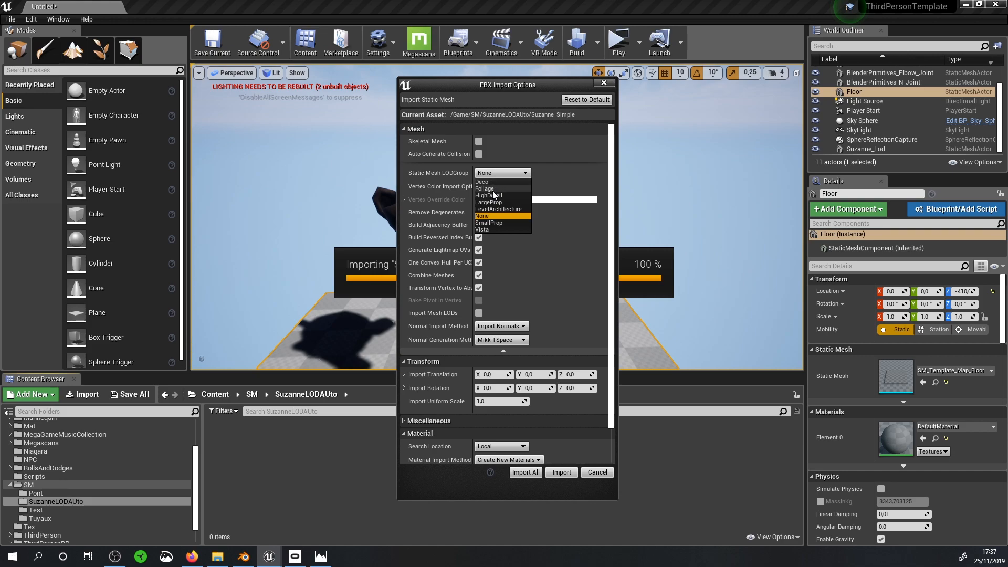
{"action": "left_click", "coordinate": [491, 223]}
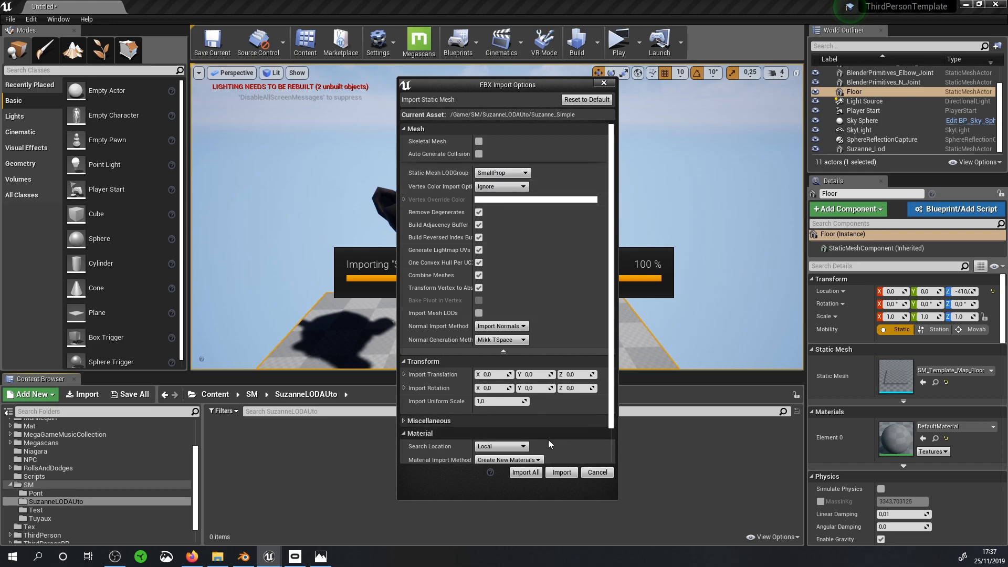
{"action": "left_click", "coordinate": [562, 472]}
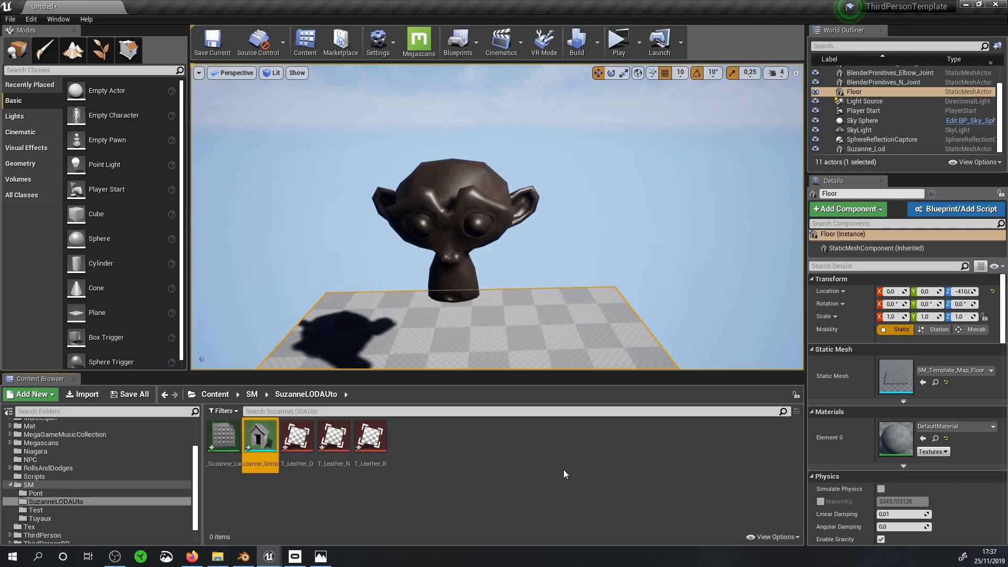
Step: Open the Suzanne_Simple mesh in a maximized editor and examine its LOD level and triangle count at near and far distances
{"action": "double_click", "coordinate": [257, 438]}
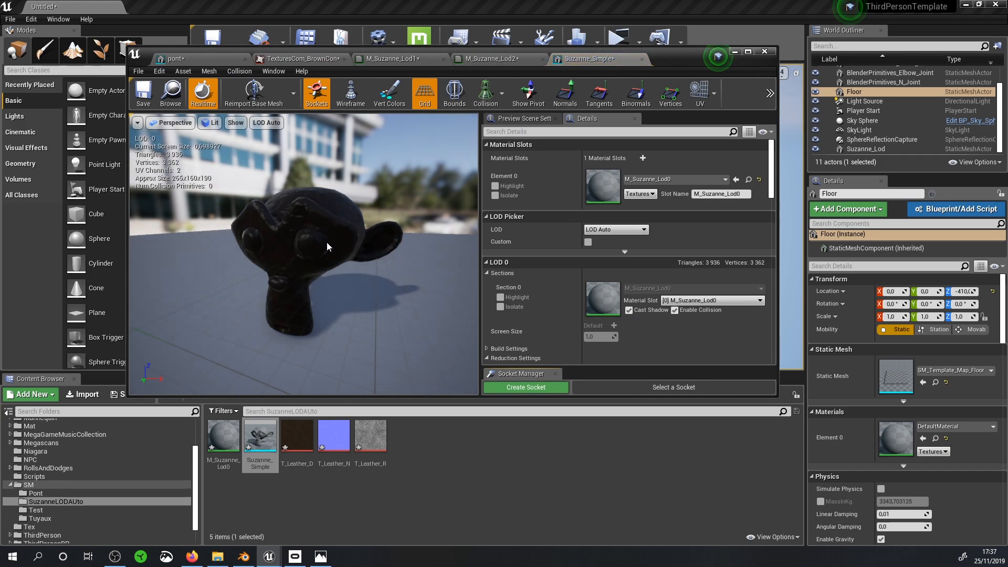
{"action": "left_click", "coordinate": [747, 51]}
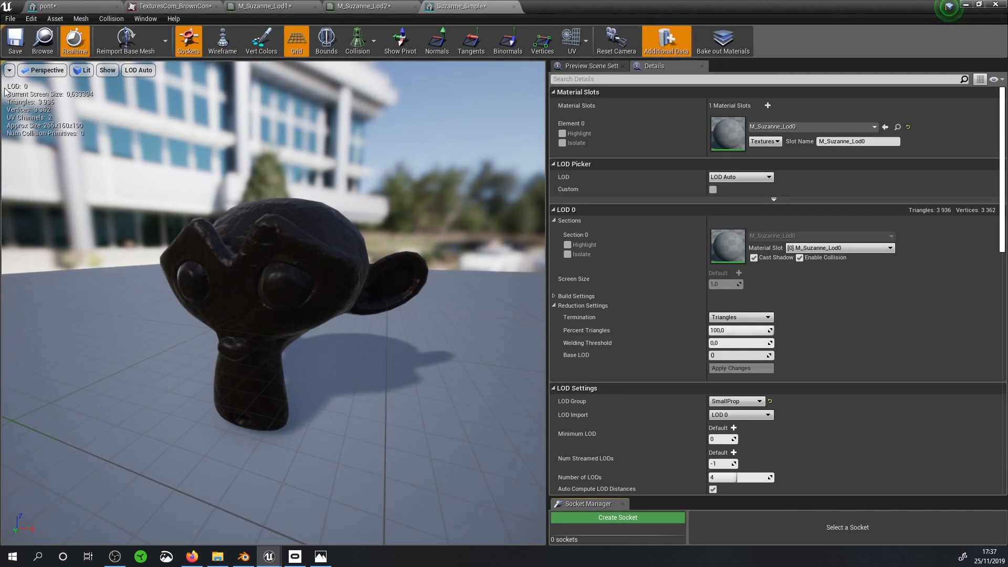
{"action": "scroll", "coordinate": [243, 225], "scroll_direction": "down", "scroll_amount": 5}
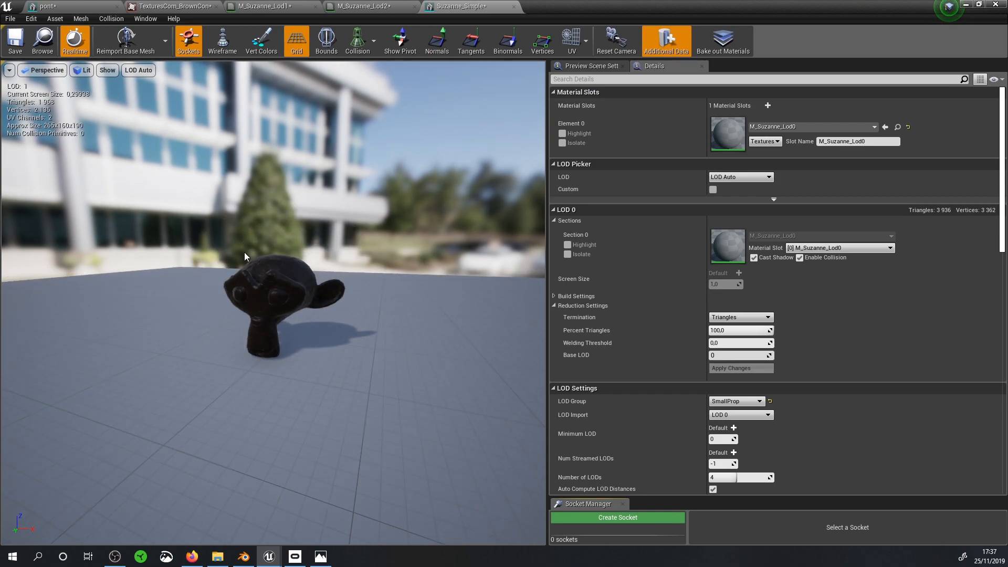
{"action": "scroll", "coordinate": [246, 257], "scroll_direction": "down", "scroll_amount": 5}
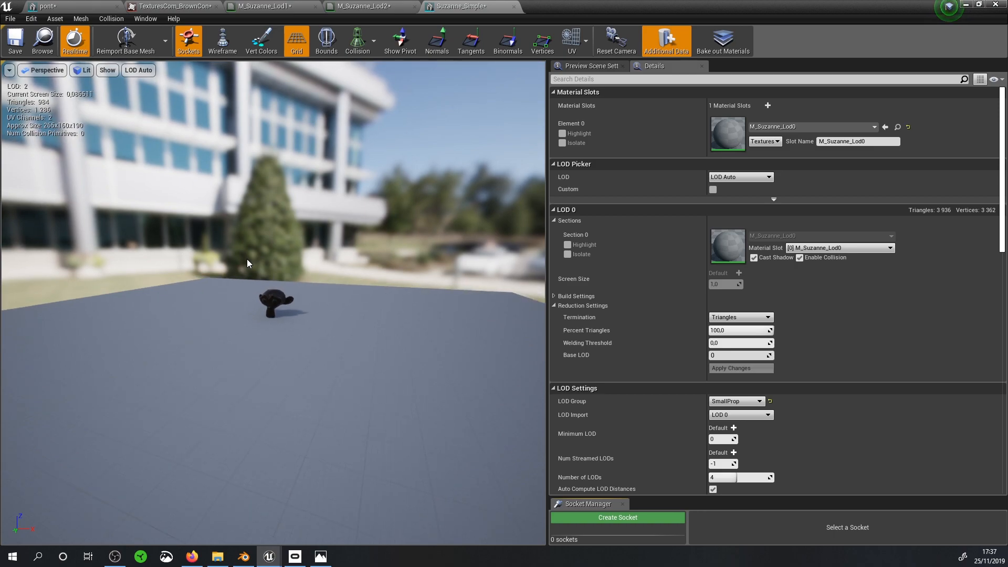
{"action": "scroll", "coordinate": [248, 260], "scroll_direction": "up", "scroll_amount": 5}
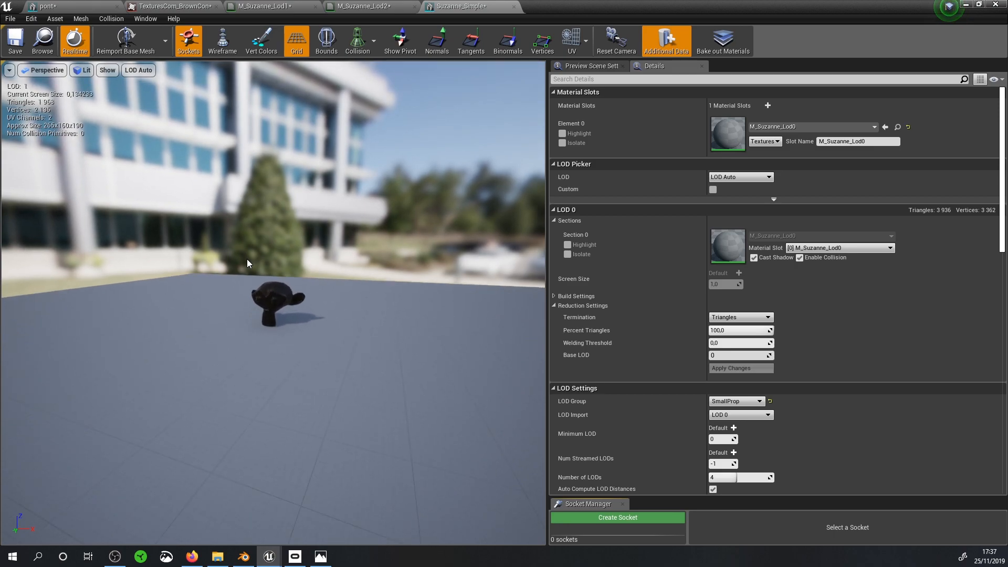
{"action": "scroll", "coordinate": [247, 259], "scroll_direction": "up", "scroll_amount": 6}
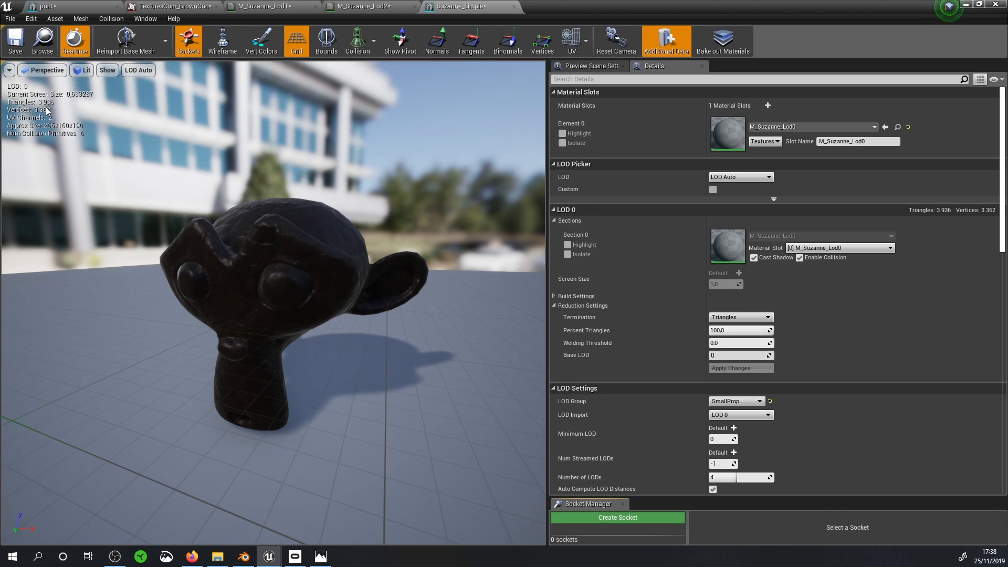
{"action": "scroll", "coordinate": [209, 259], "scroll_direction": "down", "scroll_amount": 4}
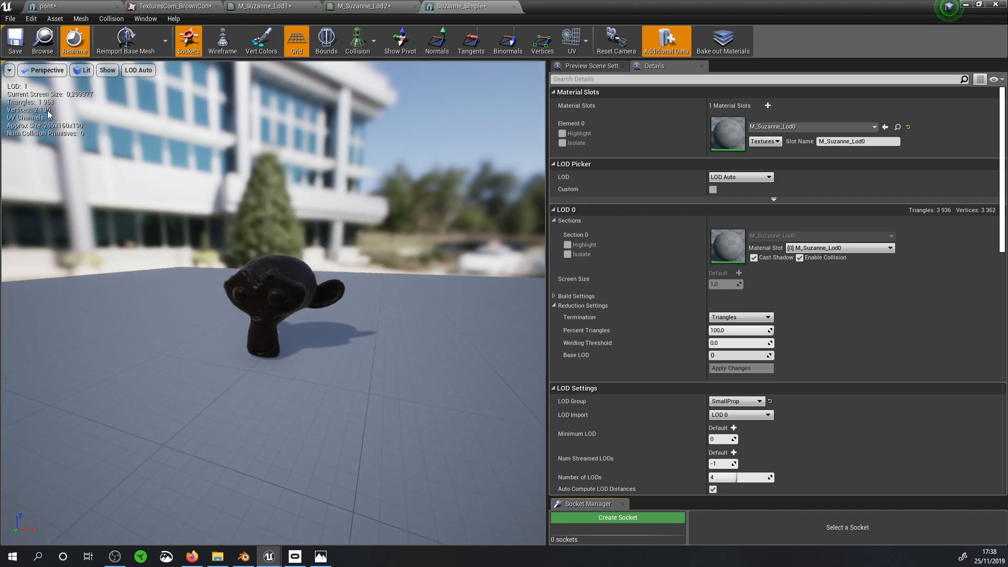
{"action": "scroll", "coordinate": [250, 229], "scroll_direction": "down", "scroll_amount": 4}
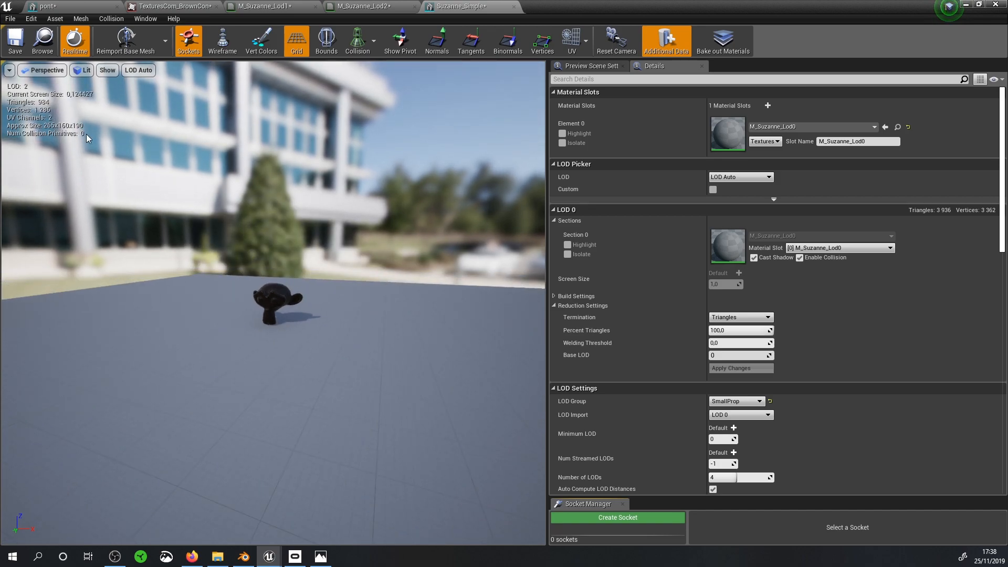
{"action": "scroll", "coordinate": [303, 313], "scroll_direction": "down", "scroll_amount": 5}
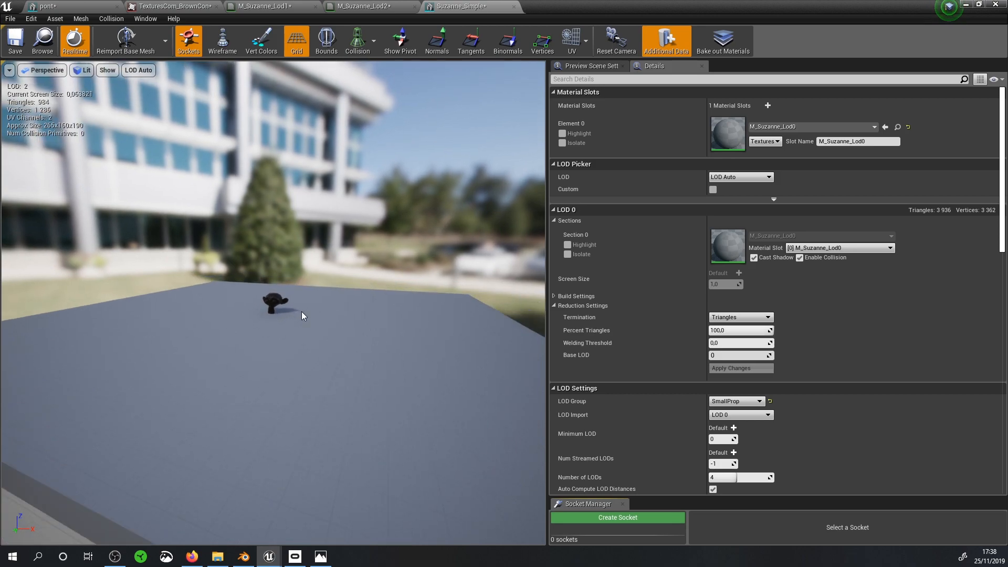
{"action": "scroll", "coordinate": [301, 311], "scroll_direction": "down", "scroll_amount": 5}
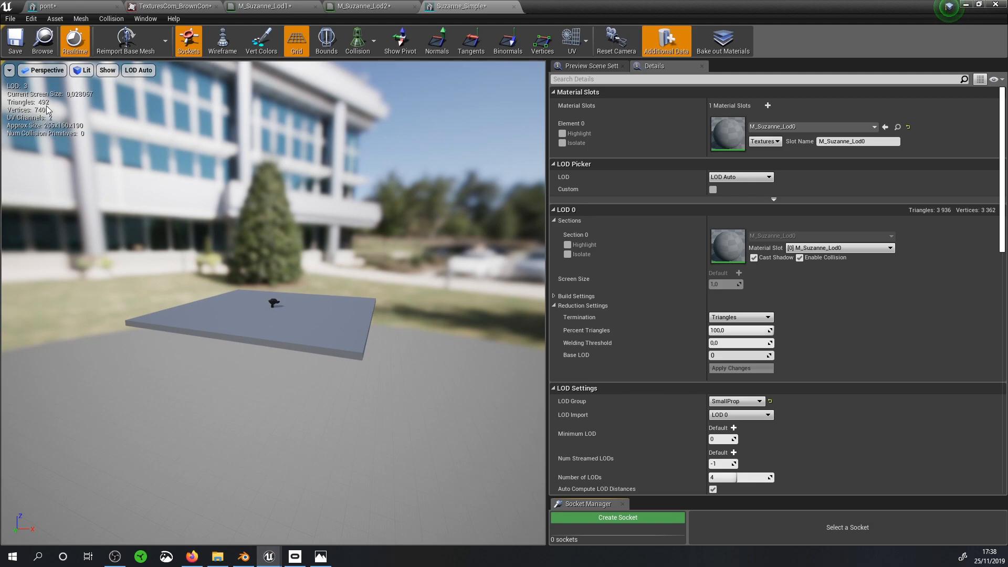
{"action": "scroll", "coordinate": [278, 259], "scroll_direction": "up", "scroll_amount": 5}
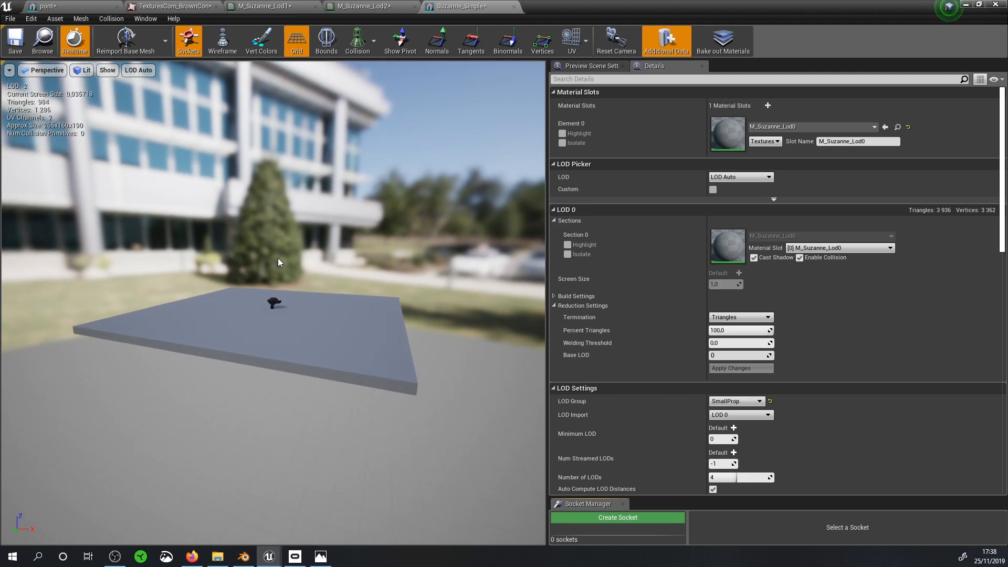
{"action": "scroll", "coordinate": [278, 261], "scroll_direction": "up", "scroll_amount": 6}
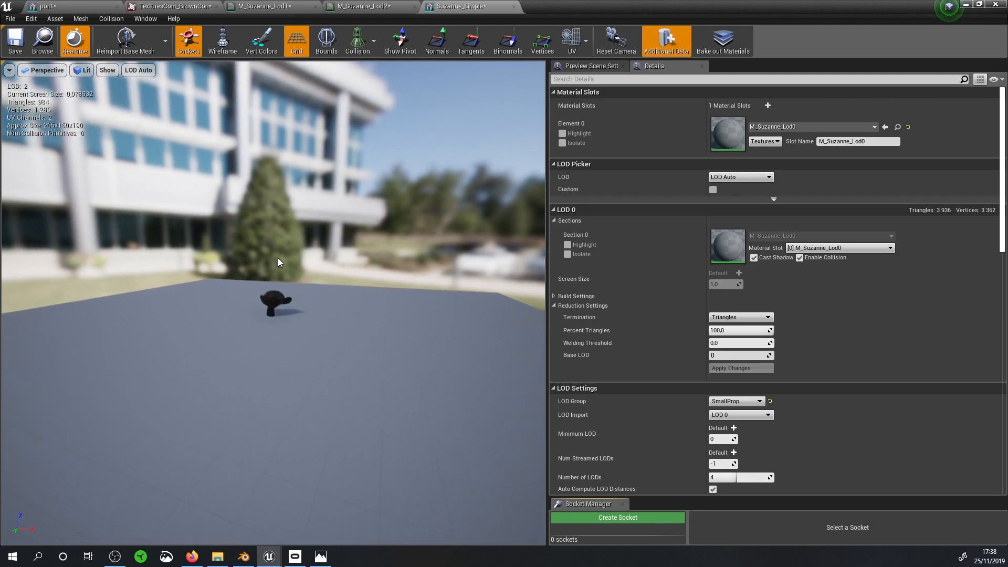
{"action": "scroll", "coordinate": [278, 258], "scroll_direction": "up", "scroll_amount": 6}
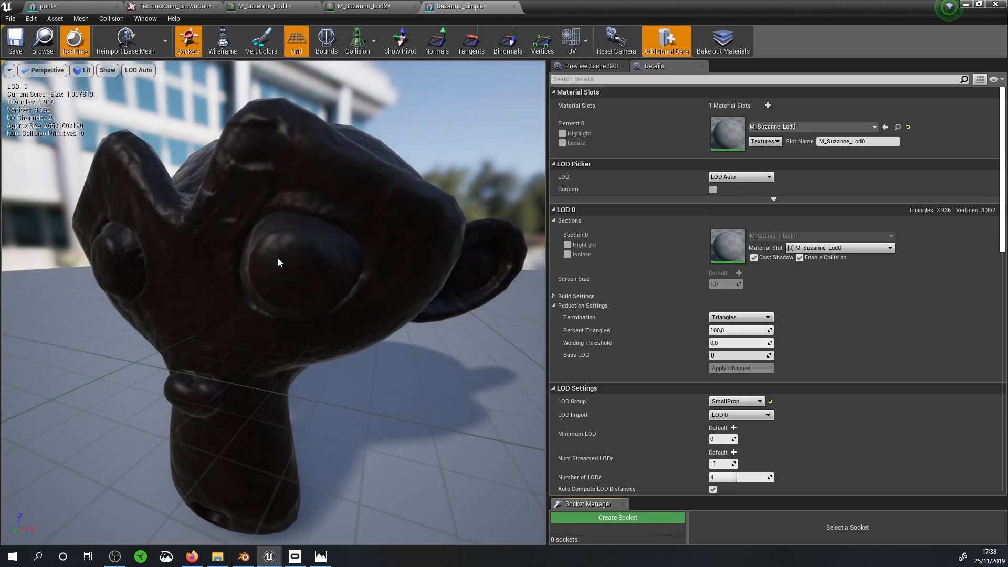
{"action": "scroll", "coordinate": [278, 257], "scroll_direction": "down", "scroll_amount": 7}
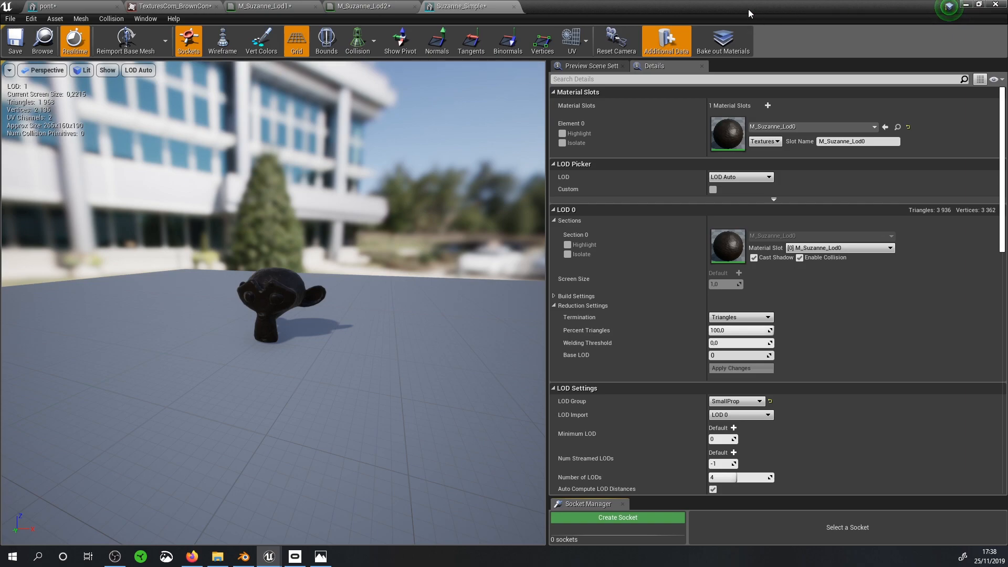
Step: Close the asset editor window and discard the unapplied material changes
{"action": "left_click", "coordinate": [999, 5]}
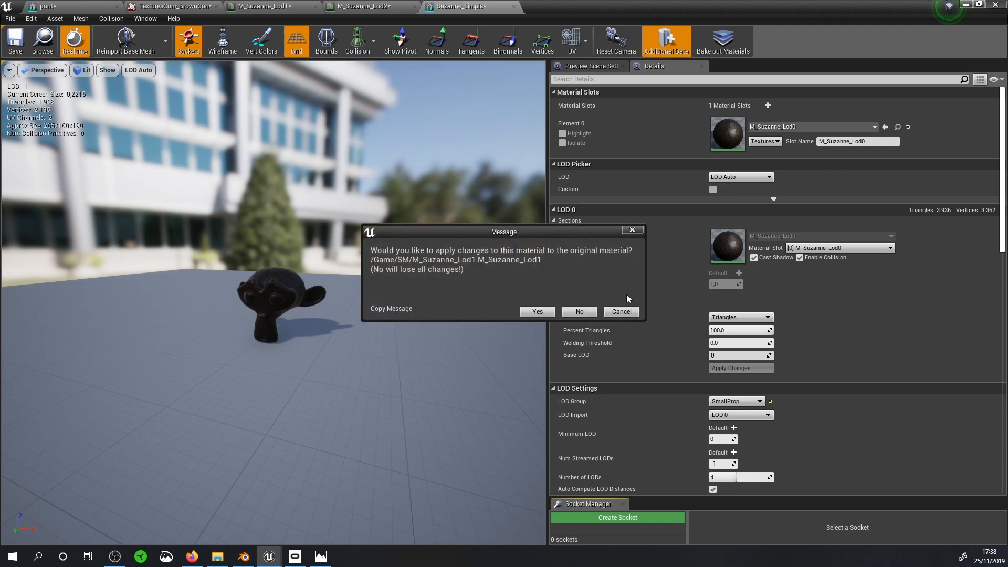
{"action": "left_click", "coordinate": [578, 314]}
{"action": "left_click", "coordinate": [576, 313]}
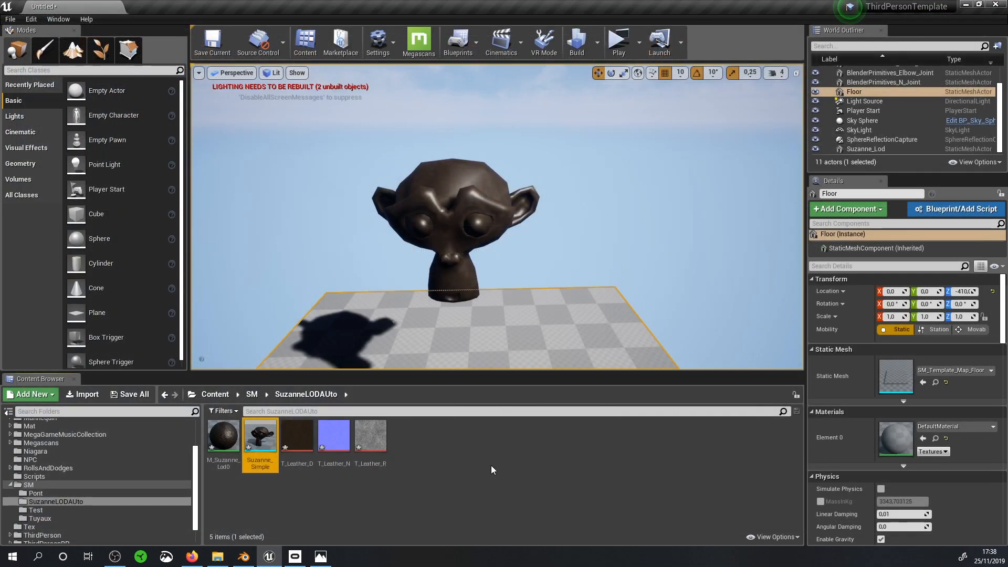
Step: Delete the imported Suzanne_Simple mesh, its M_Suzanne_Lod0 material and the three T_Leather textures from the SuzanneLODAUto folder
{"action": "left_click", "coordinate": [223, 435]}
{"action": "left_click", "coordinate": [368, 440], "text": "shift"}
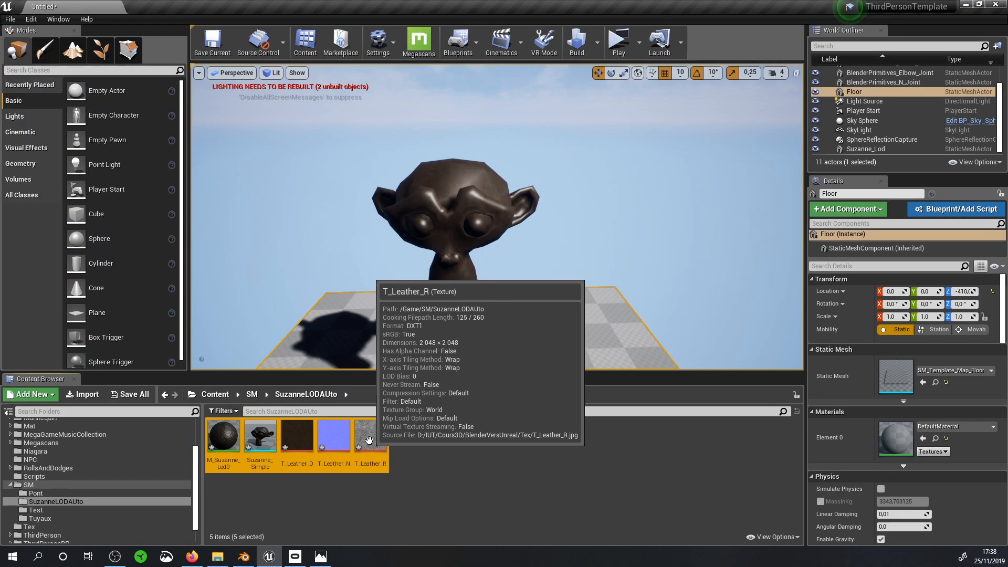
{"action": "key", "text": "Delete"}
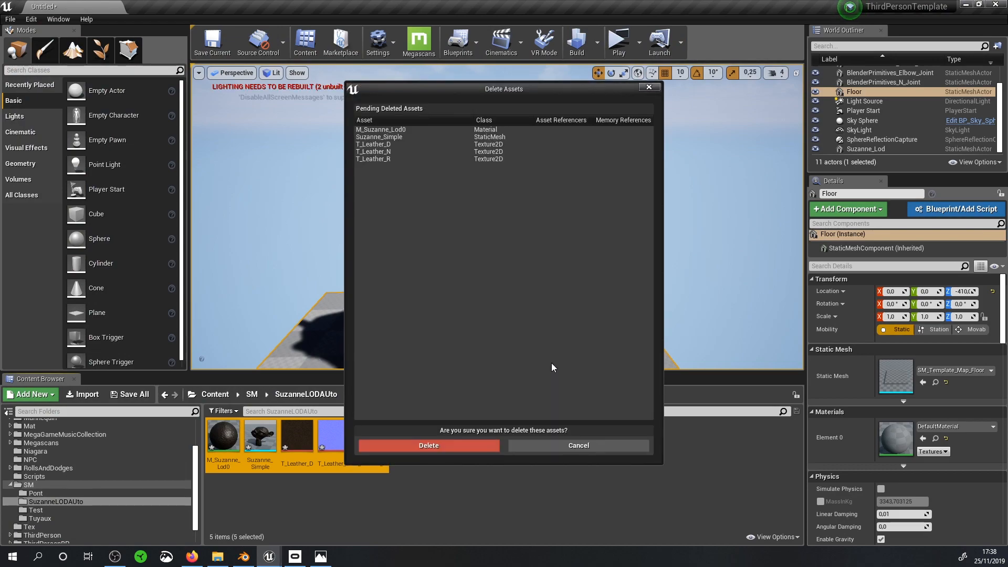
{"action": "left_click", "coordinate": [456, 445]}
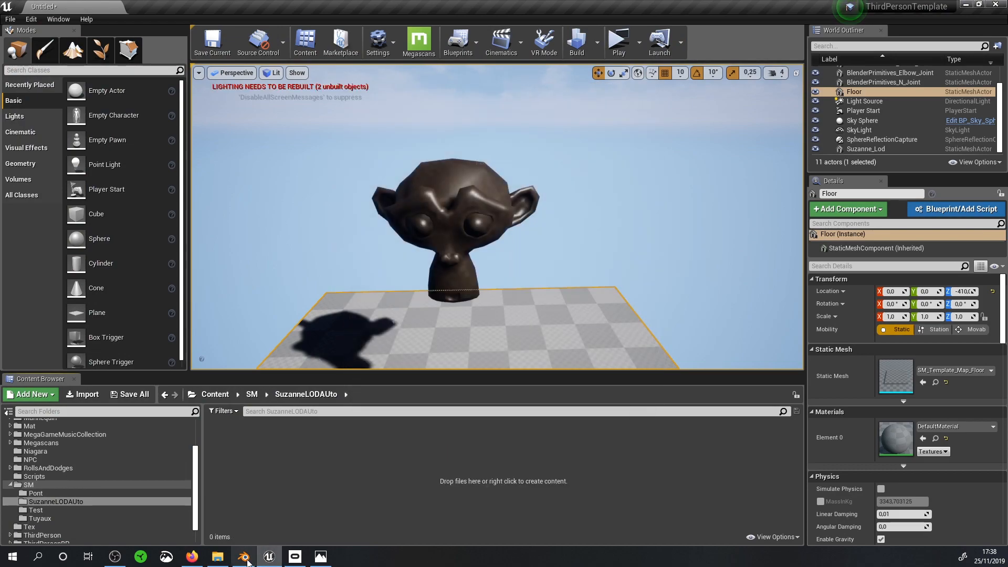
Step: Bring Suzanne_Simple.fbx from File Explorer into the emptied SuzanneLODAUto folder, importing it with the static mesh LOD group set to None
{"action": "left_click", "coordinate": [217, 556]}
{"action": "left_click_drag", "start_coordinate": [702, 215], "coordinate": [372, 462]}
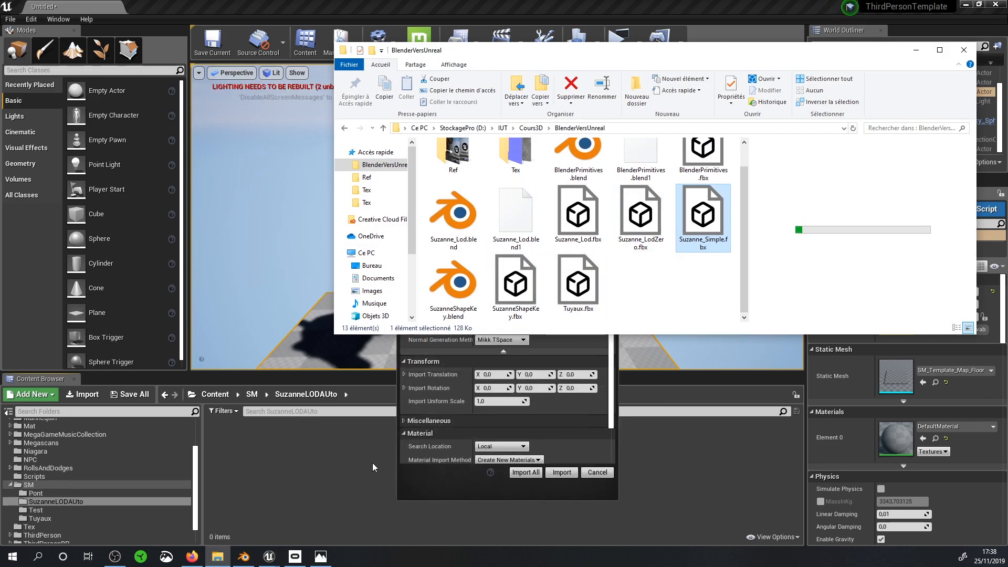
{"action": "left_click", "coordinate": [528, 487]}
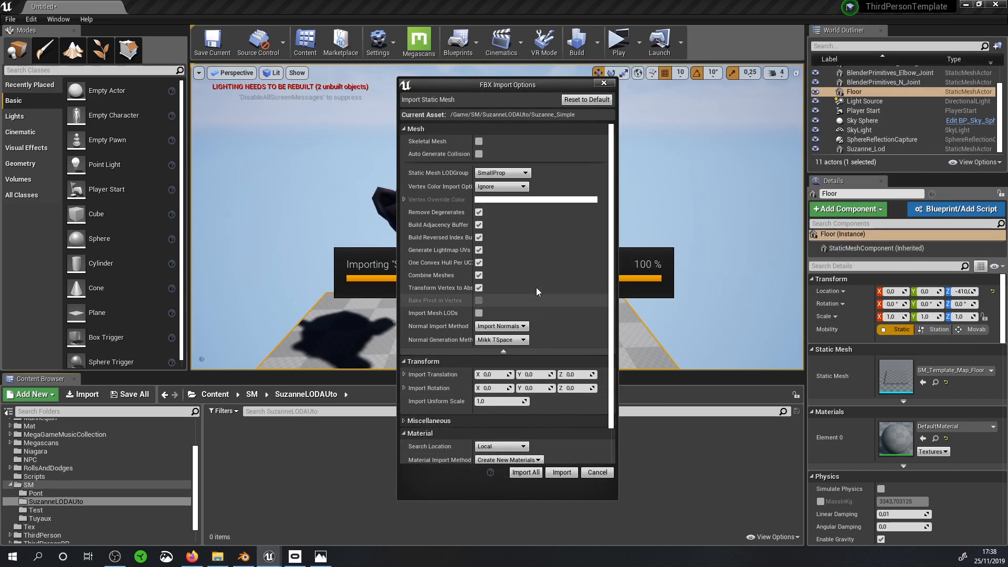
{"action": "left_click", "coordinate": [517, 175]}
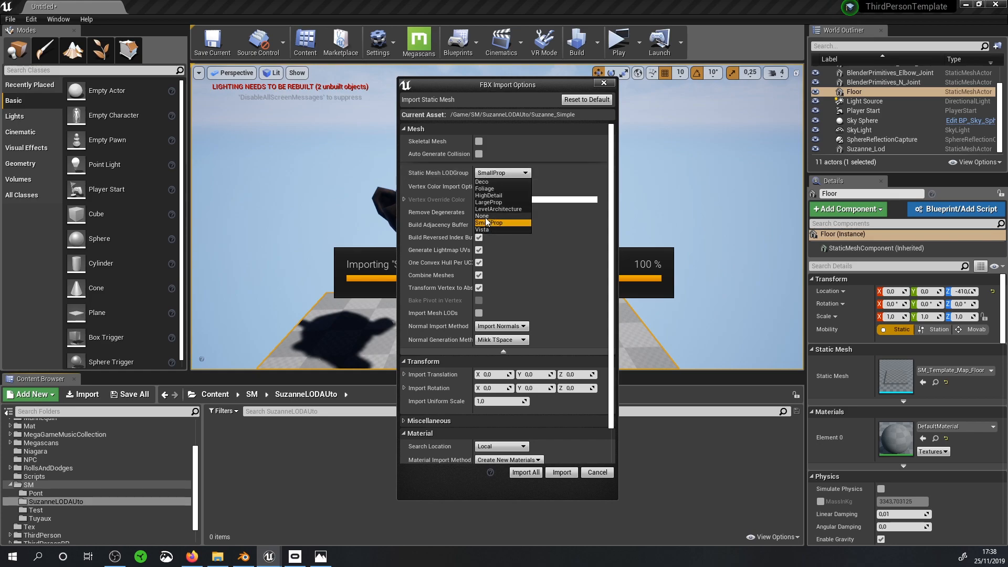
{"action": "left_click", "coordinate": [486, 216]}
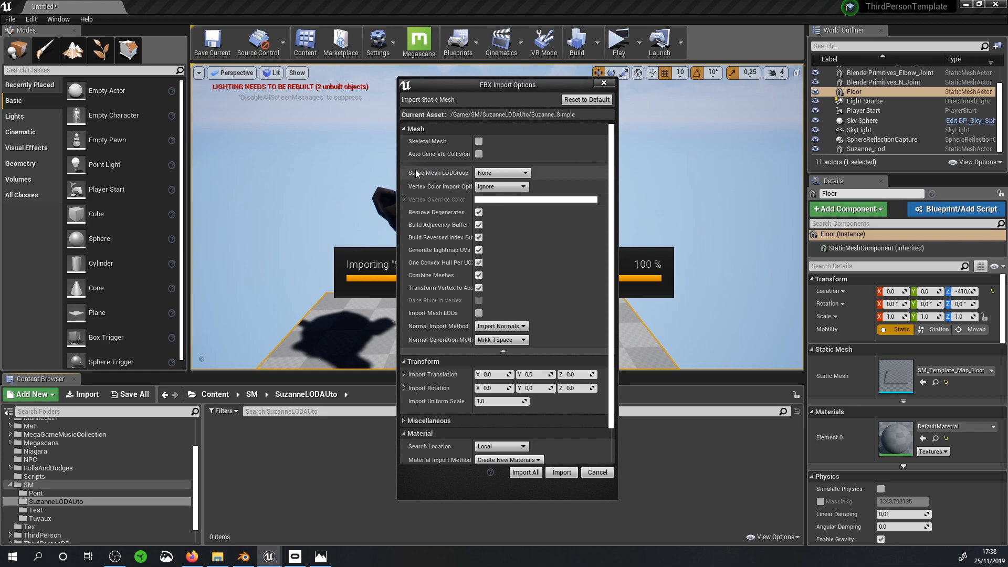
{"action": "left_click", "coordinate": [559, 473]}
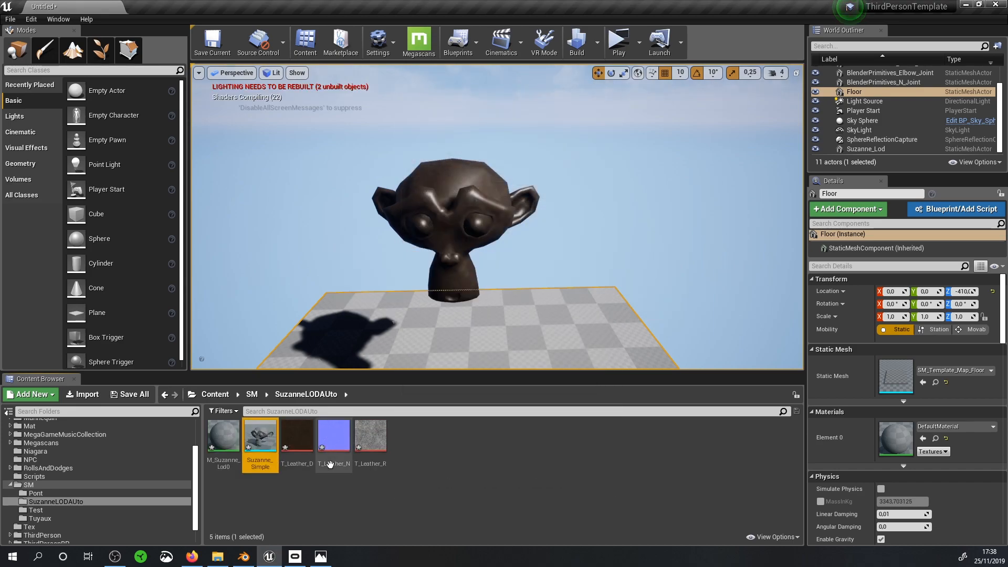
Step: Open the reimported Suzanne_Simple mesh, widen its preview viewport, and check the LOD level from farther away
{"action": "double_click", "coordinate": [267, 442]}
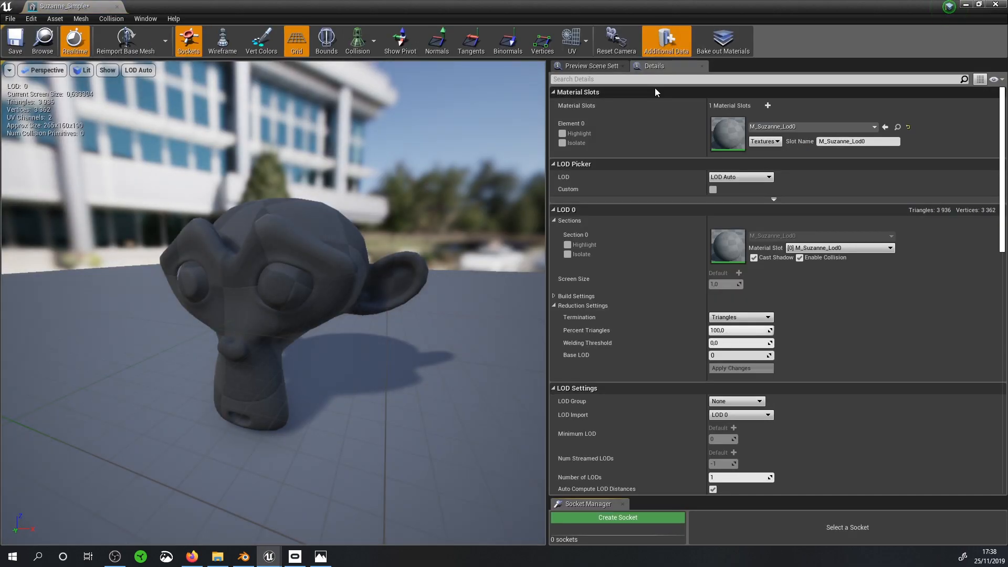
{"action": "left_click_drag", "start_coordinate": [547, 124], "coordinate": [686, 126]}
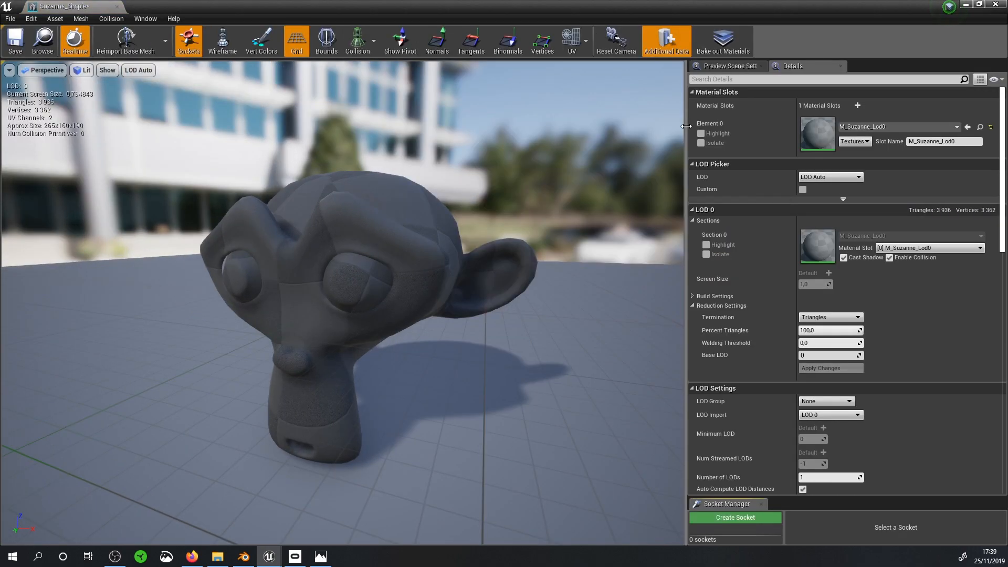
{"action": "scroll", "coordinate": [329, 206], "scroll_direction": "down", "scroll_amount": 8}
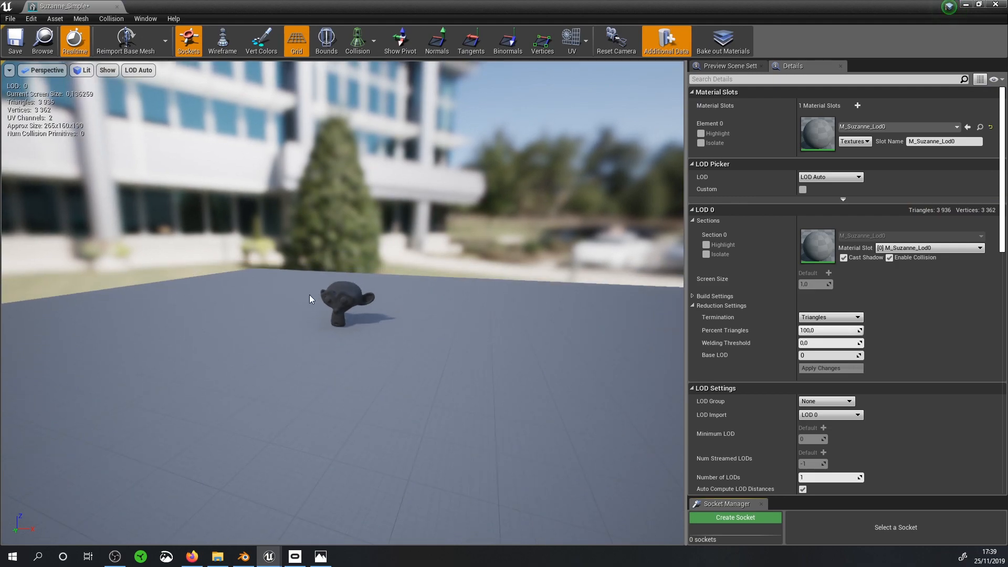
{"action": "scroll", "coordinate": [247, 304], "scroll_direction": "up", "scroll_amount": 1}
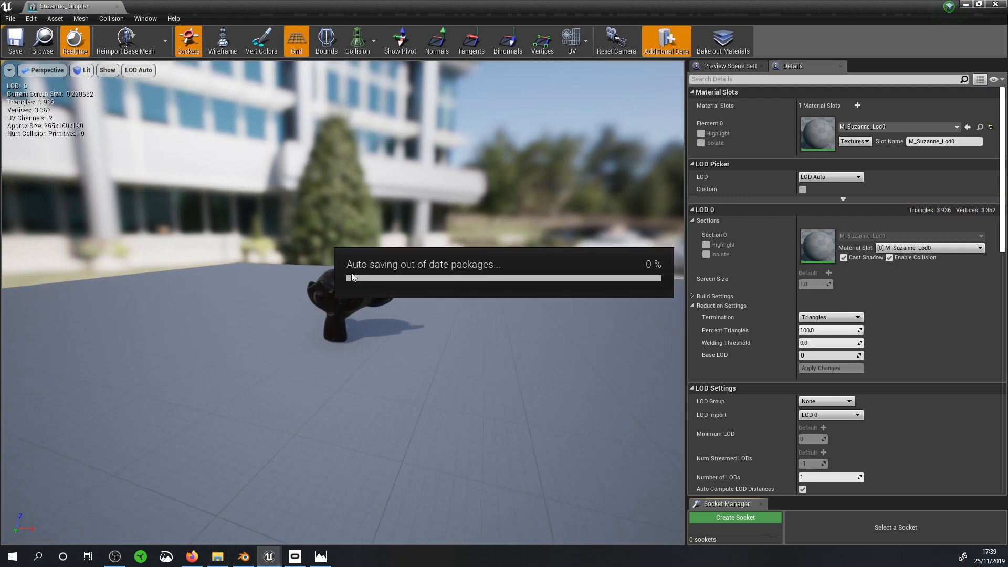
{"action": "scroll", "coordinate": [348, 314], "scroll_direction": "up", "scroll_amount": 8}
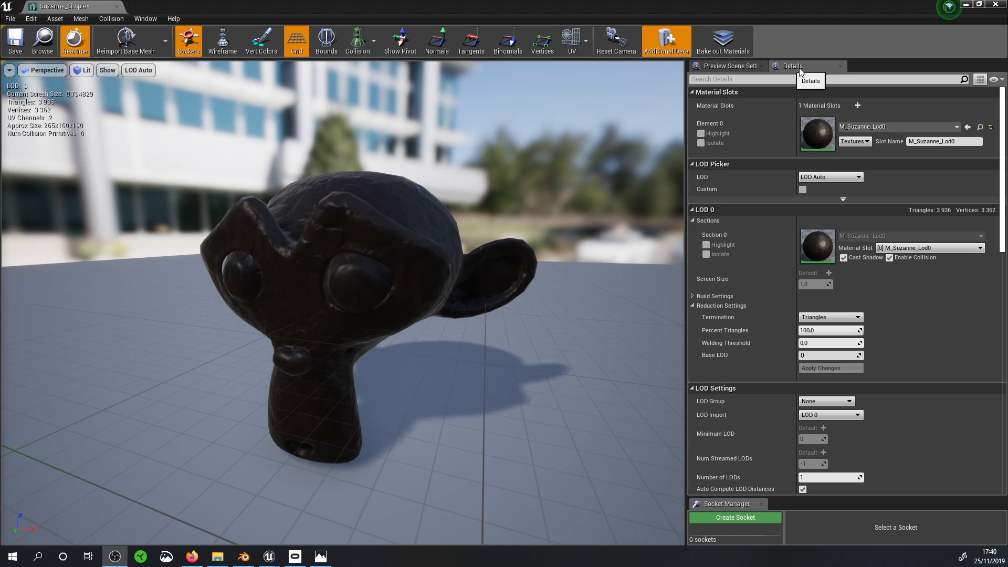
{"action": "left_click", "coordinate": [143, 19]}
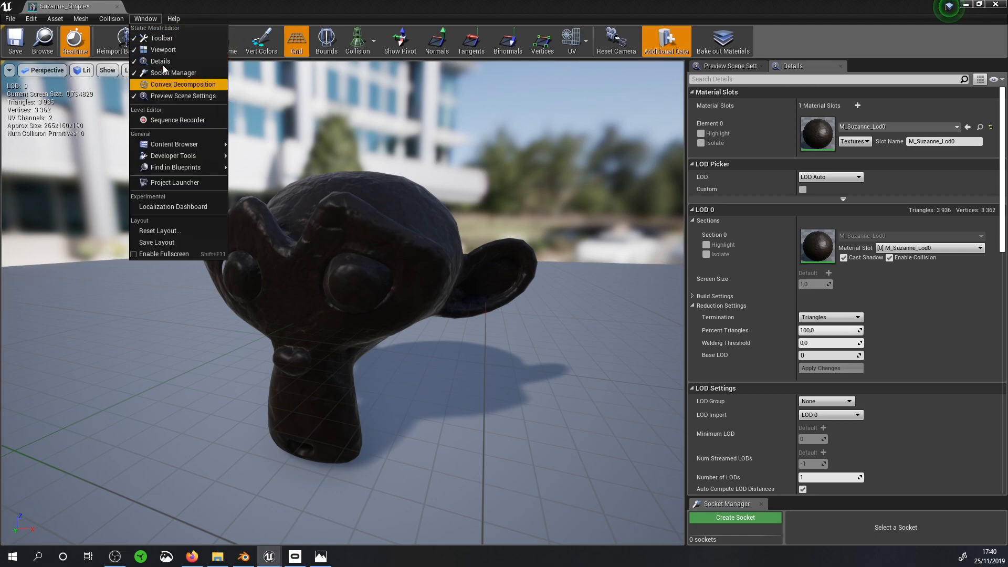
{"action": "mouse_move", "coordinate": [143, 18]}
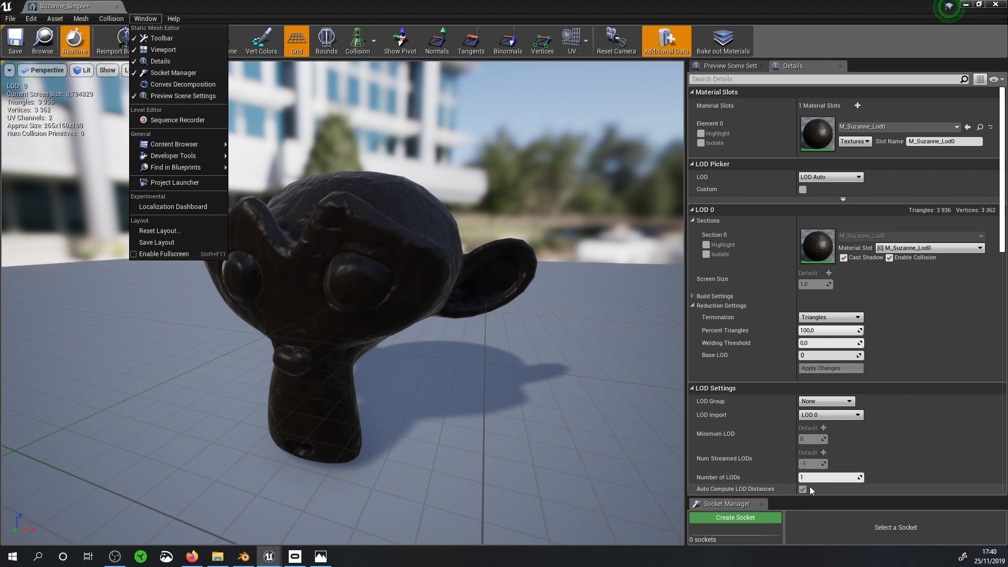
Step: Set the mesh's Number of LODs to 4 in the LOD settings and apply the changes
{"action": "left_click_drag", "start_coordinate": [810, 477], "coordinate": [828, 477]}
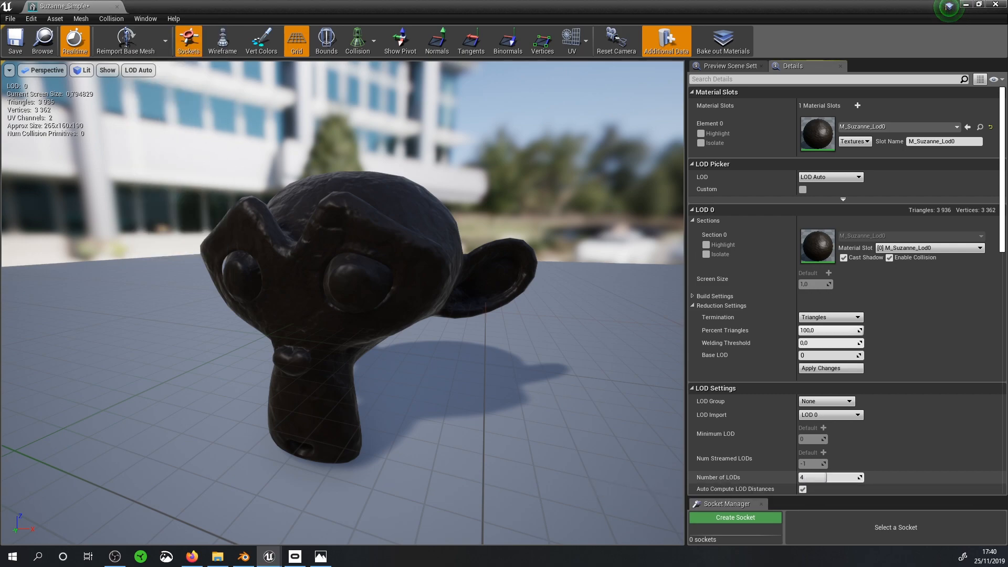
{"action": "scroll", "coordinate": [850, 430], "scroll_direction": "down", "scroll_amount": 4}
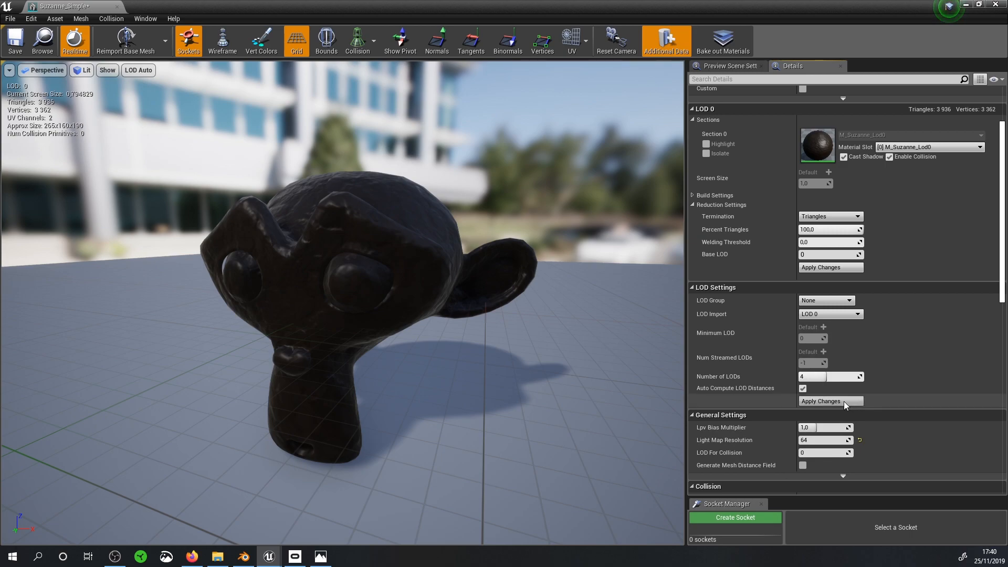
{"action": "left_click", "coordinate": [843, 401]}
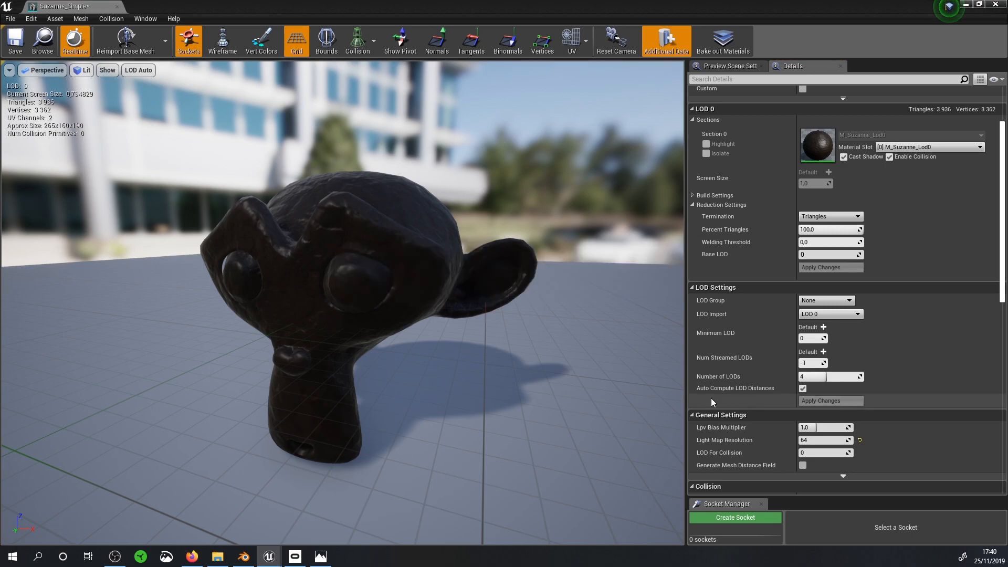
Step: Examine how the automatic LOD level and triangle count change while viewing Suzanne from far away and from close up again
{"action": "scroll", "coordinate": [440, 327], "scroll_direction": "down", "scroll_amount": 5}
{"action": "scroll", "coordinate": [439, 326], "scroll_direction": "down", "scroll_amount": 8}
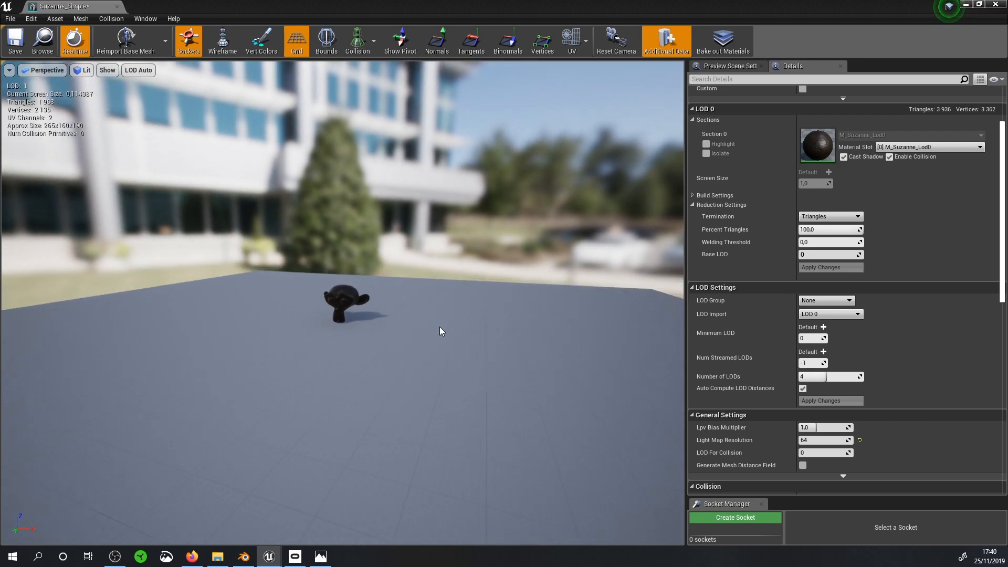
{"action": "scroll", "coordinate": [440, 327], "scroll_direction": "down", "scroll_amount": 6}
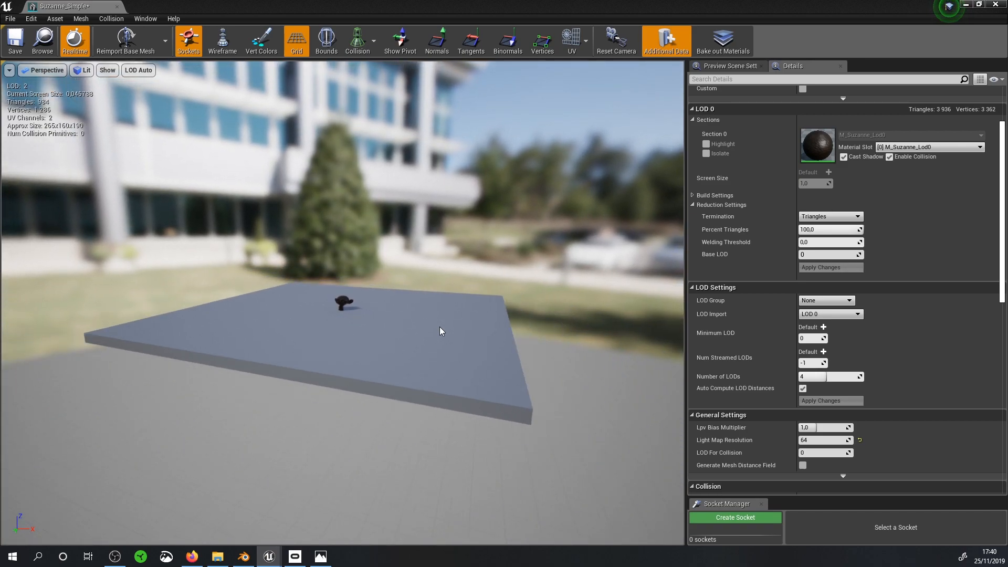
{"action": "scroll", "coordinate": [439, 327], "scroll_direction": "down", "scroll_amount": 4}
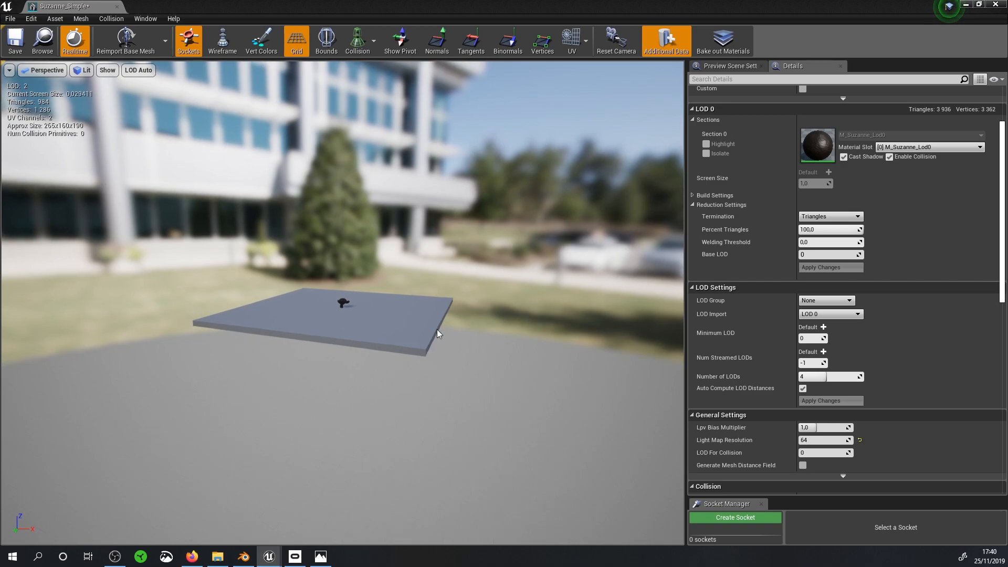
{"action": "scroll", "coordinate": [437, 330], "scroll_direction": "down", "scroll_amount": 3}
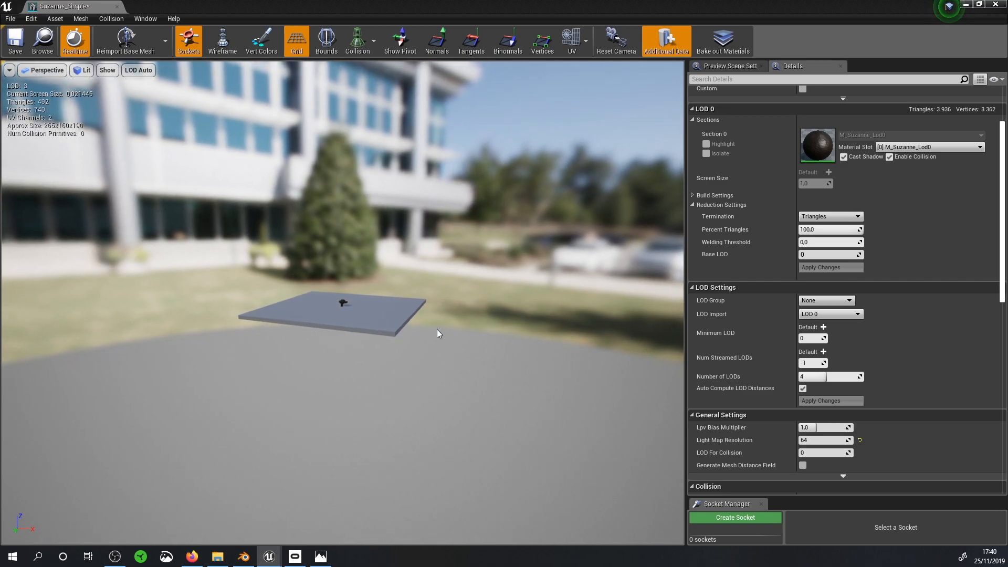
{"action": "scroll", "coordinate": [433, 331], "scroll_direction": "down", "scroll_amount": 3}
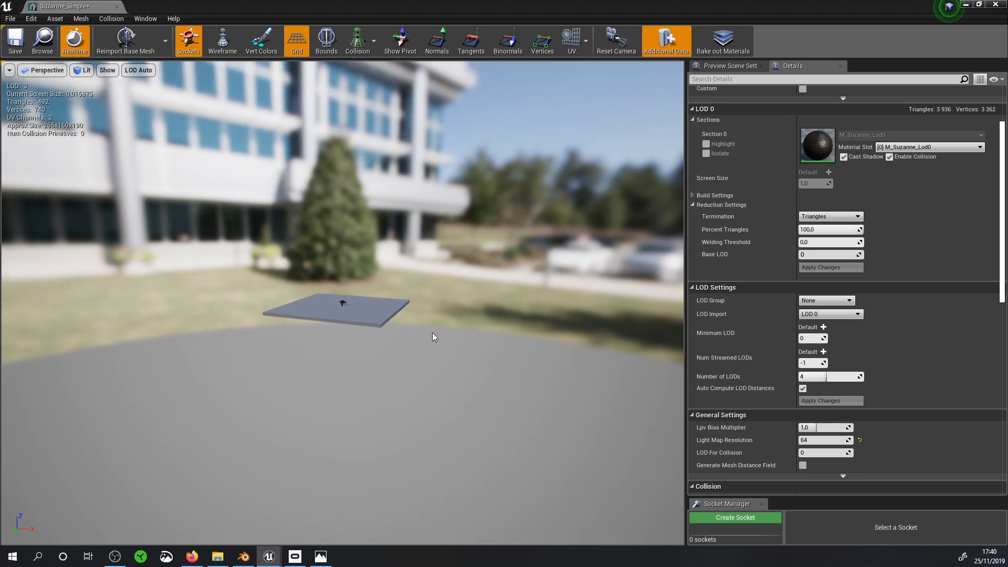
{"action": "scroll", "coordinate": [432, 332], "scroll_direction": "down", "scroll_amount": 3}
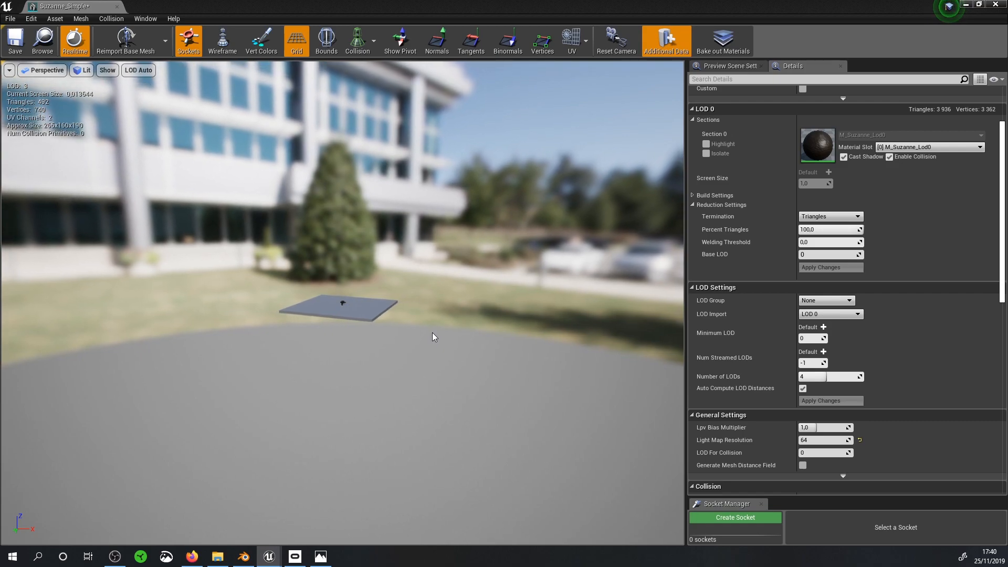
{"action": "scroll", "coordinate": [432, 333], "scroll_direction": "down", "scroll_amount": 1}
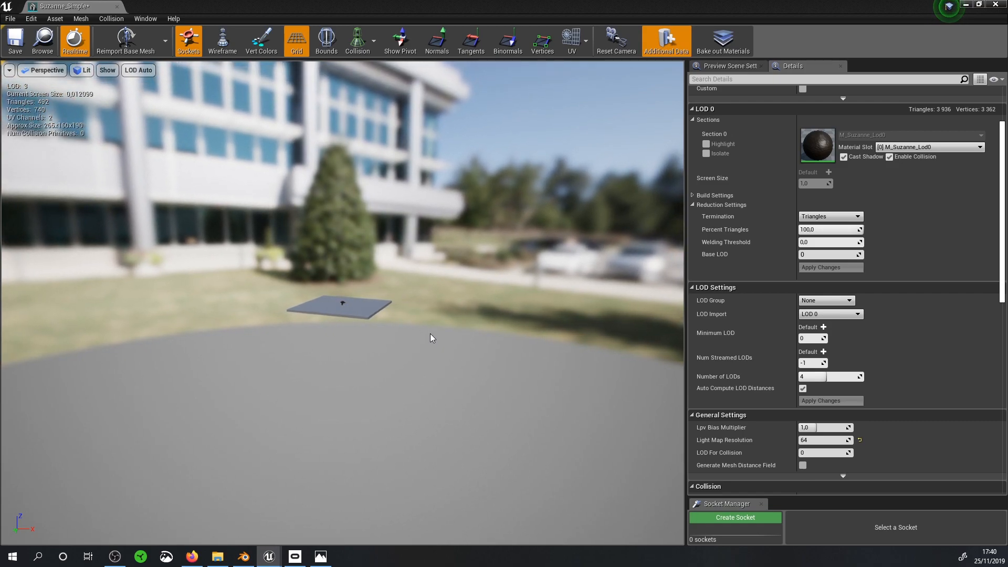
{"action": "scroll", "coordinate": [414, 321], "scroll_direction": "up", "scroll_amount": 2}
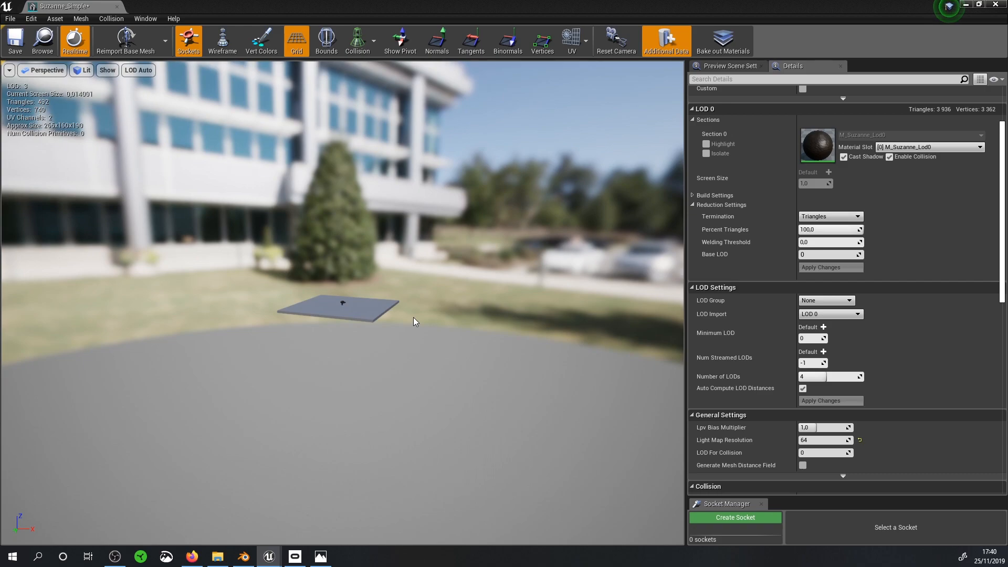
{"action": "scroll", "coordinate": [357, 302], "scroll_direction": "up", "scroll_amount": 2}
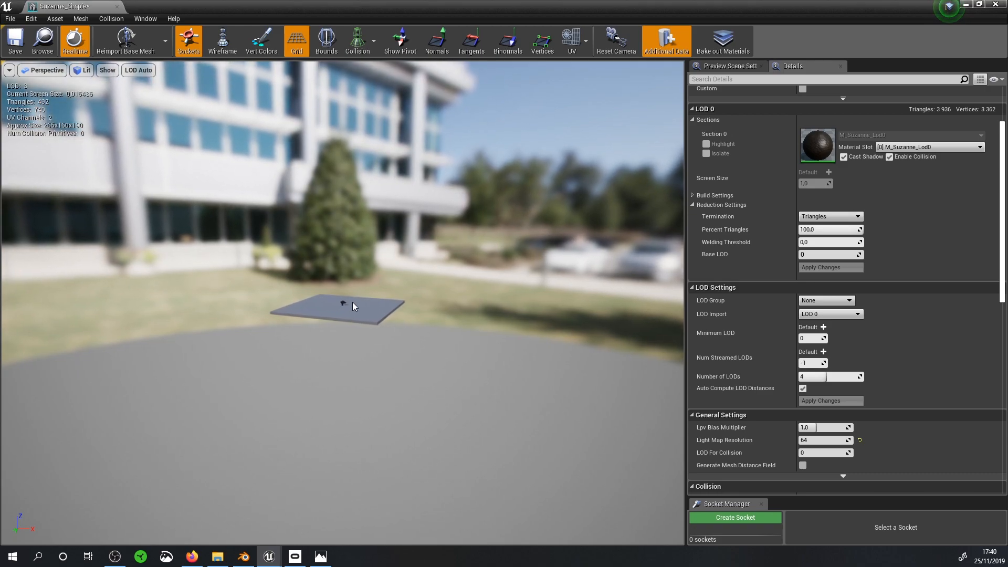
{"action": "scroll", "coordinate": [345, 311], "scroll_direction": "up", "scroll_amount": 3}
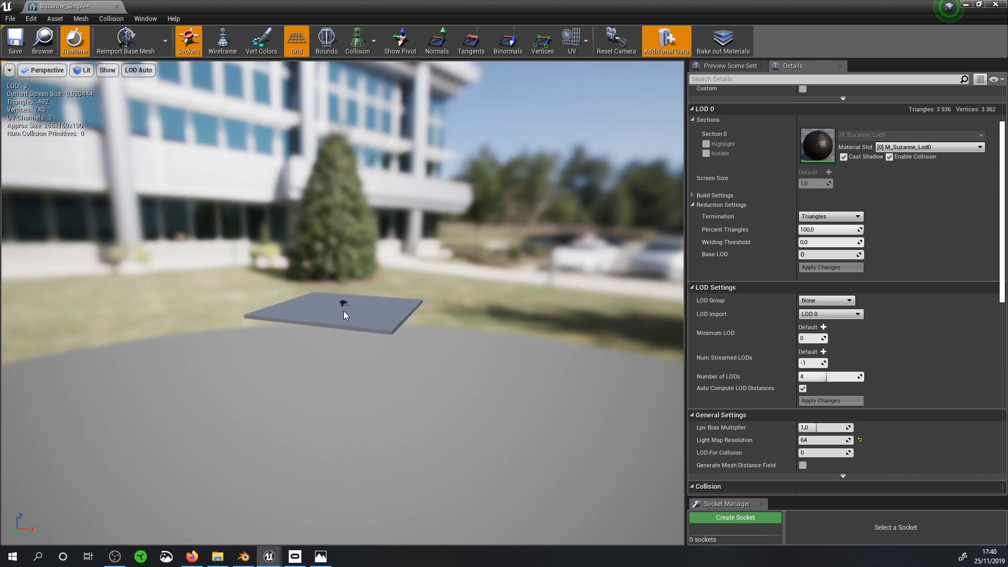
{"action": "scroll", "coordinate": [344, 313], "scroll_direction": "up", "scroll_amount": 4}
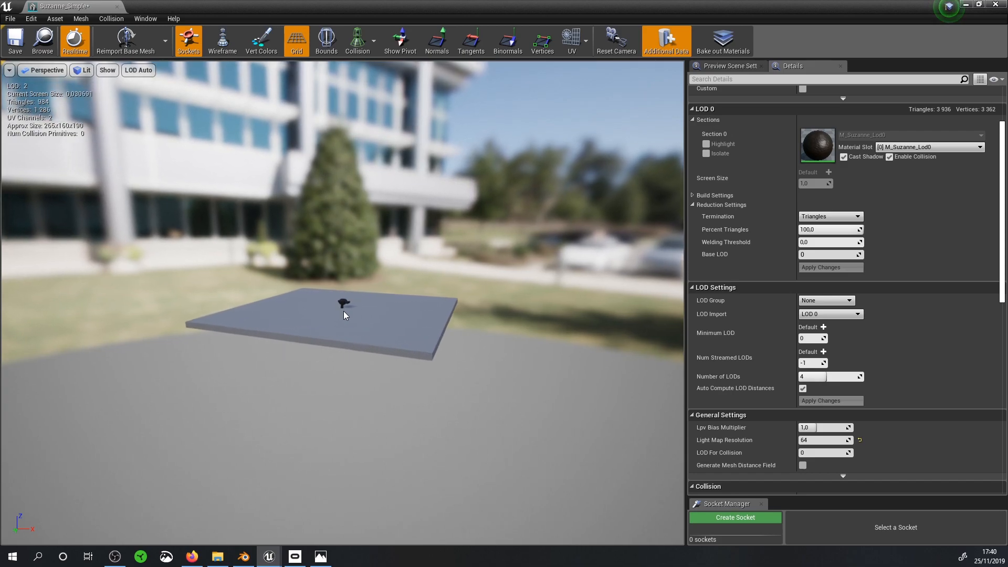
{"action": "scroll", "coordinate": [343, 314], "scroll_direction": "up", "scroll_amount": 7}
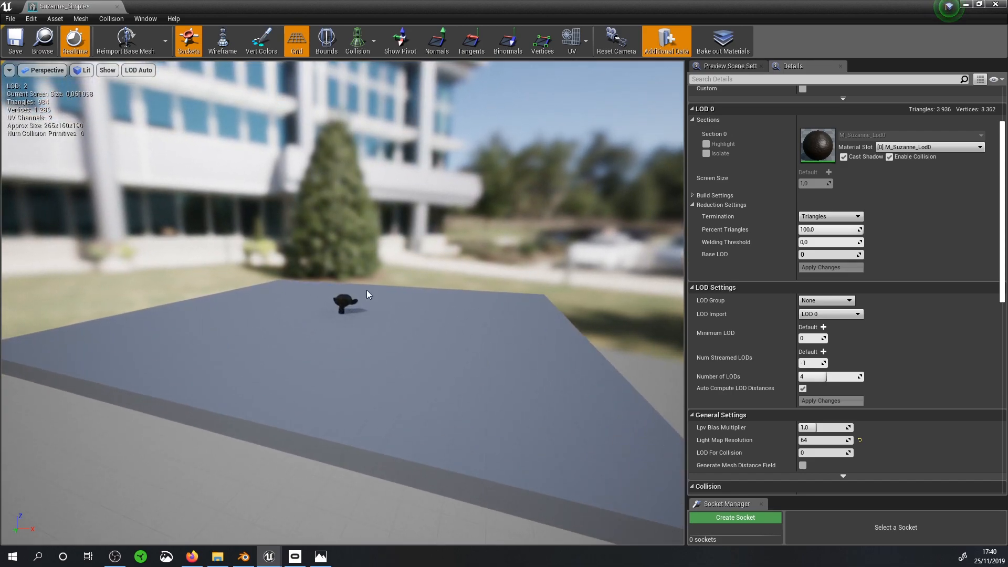
{"action": "scroll", "coordinate": [416, 312], "scroll_direction": "up", "scroll_amount": 10}
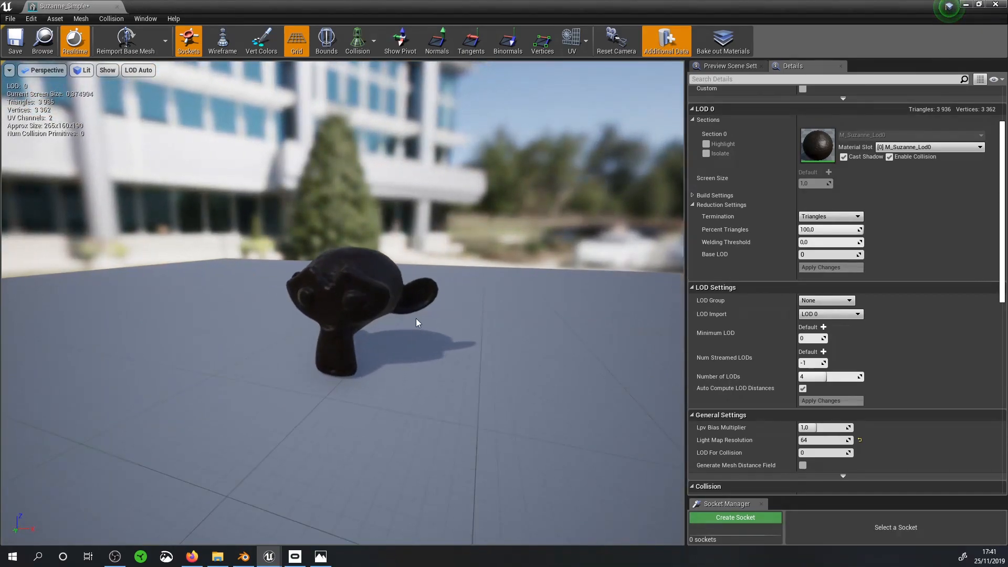
{"action": "scroll", "coordinate": [415, 319], "scroll_direction": "up", "scroll_amount": 1}
Step: Force the preview to LOD 0 and switch it to LOD 1 to show that level's own settings
{"action": "scroll", "coordinate": [810, 184], "scroll_direction": "up", "scroll_amount": 3}
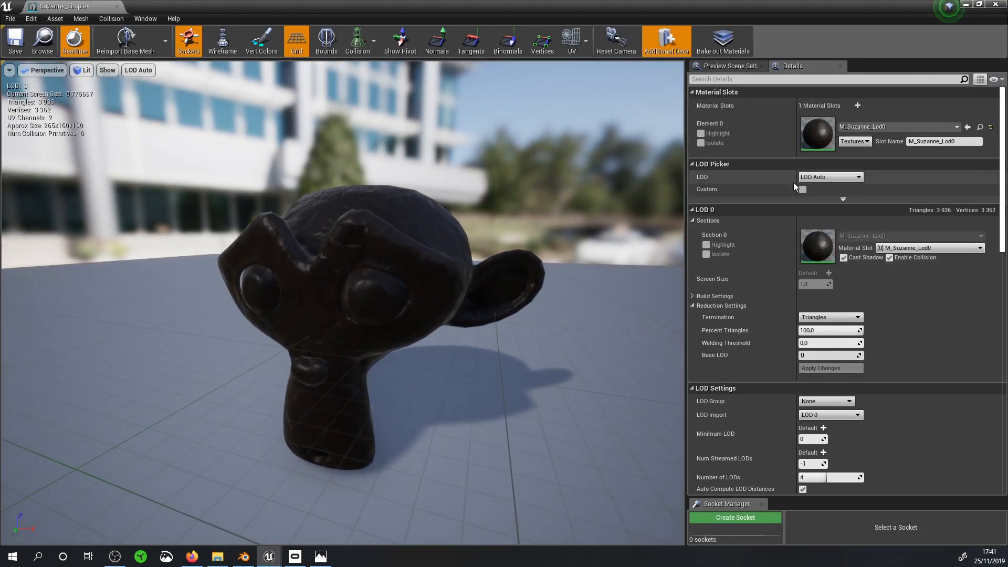
{"action": "left_click", "coordinate": [835, 179]}
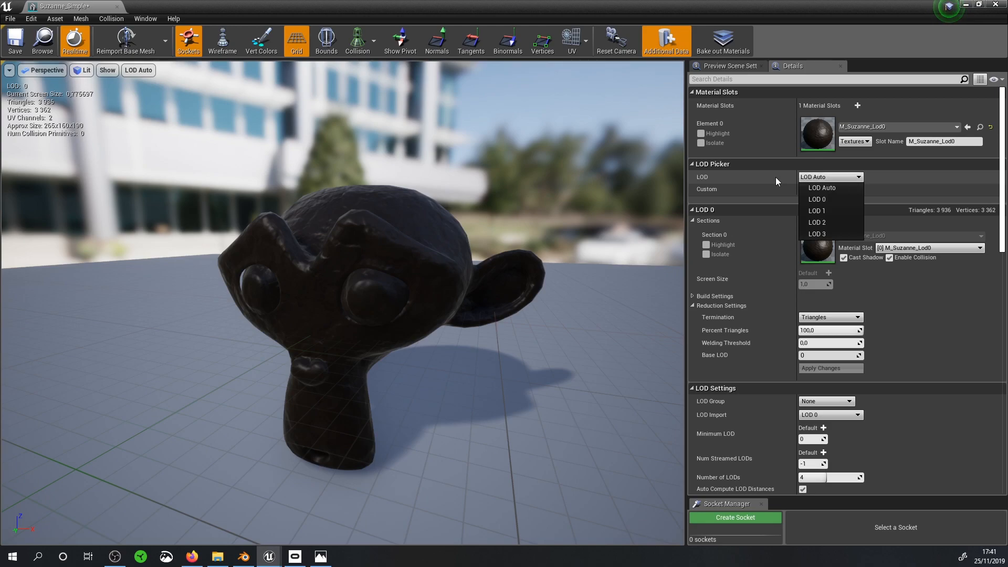
{"action": "left_click", "coordinate": [833, 200]}
{"action": "left_click", "coordinate": [833, 180]}
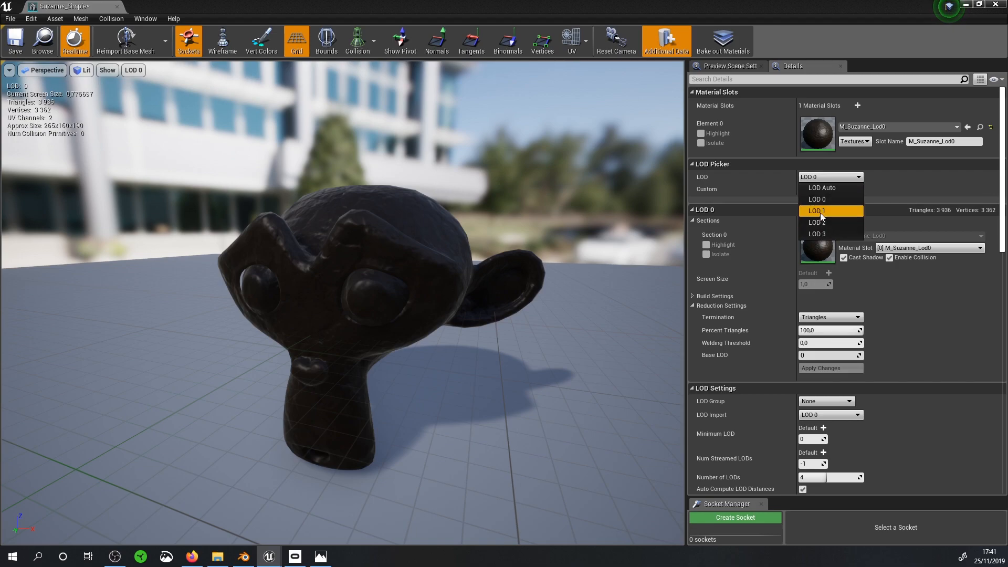
{"action": "left_click", "coordinate": [819, 212]}
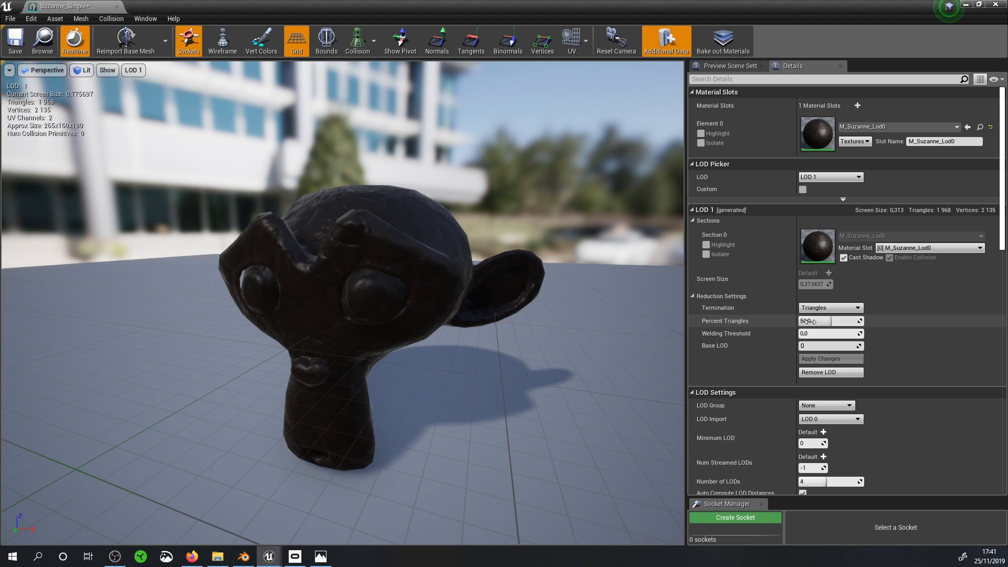
Step: Set LOD 1's Percent Triangles to 75 in the reduction settings and apply the changes
{"action": "mouse_move", "coordinate": [811, 322]}
{"action": "left_mouse_down"}
{"action": "mouse_move", "coordinate": [864, 322]}
{"action": "mouse_move", "coordinate": [808, 321]}
{"action": "left_mouse_up"}
{"action": "left_click", "coordinate": [831, 322]}
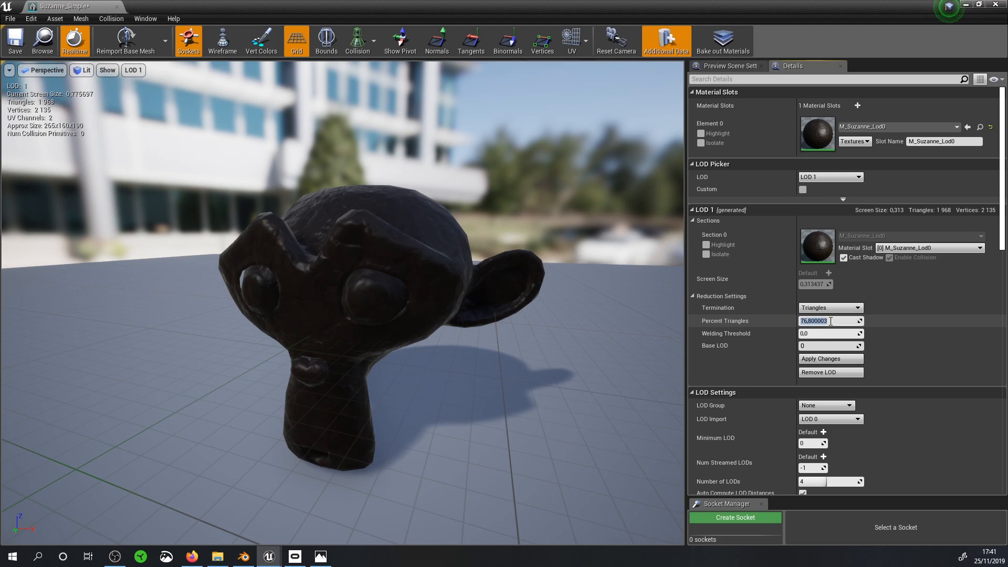
{"action": "type", "text": "75"}
{"action": "key", "text": "Return"}
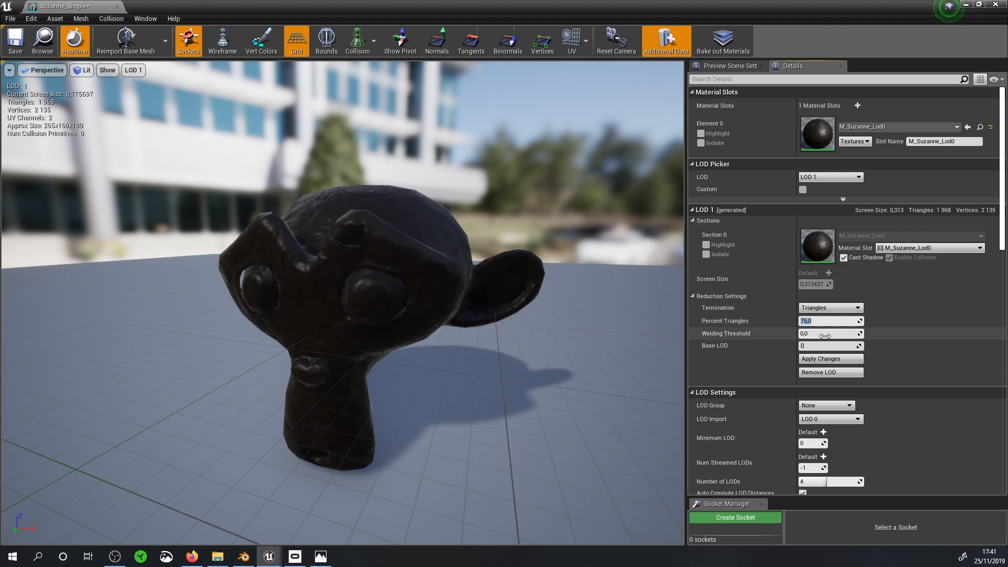
{"action": "left_click", "coordinate": [826, 360]}
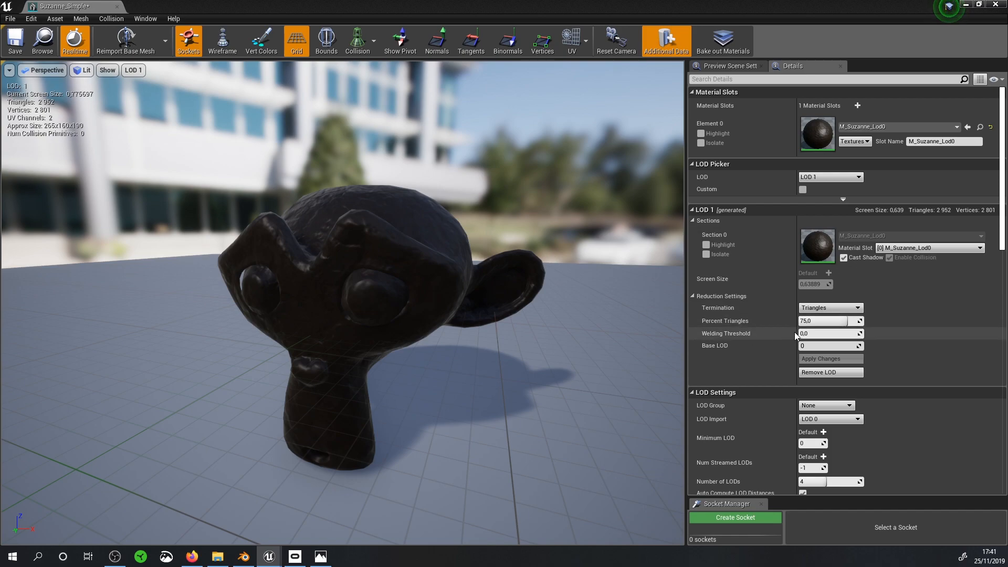
Step: Return LOD 1's Percent Triangles to 50 and apply the reduction changes
{"action": "left_click", "coordinate": [819, 321]}
{"action": "key", "text": "Return"}
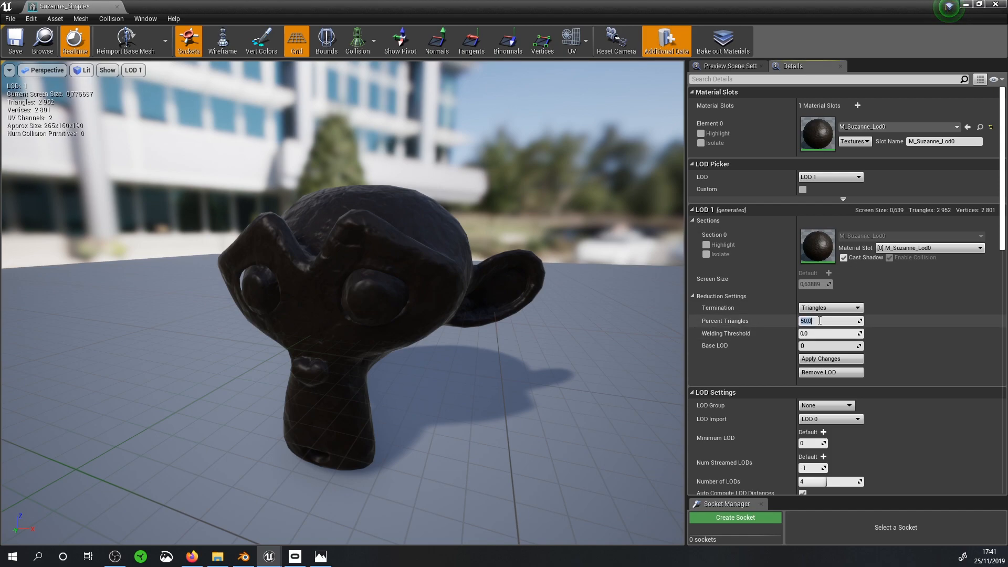
{"action": "left_click", "coordinate": [805, 360]}
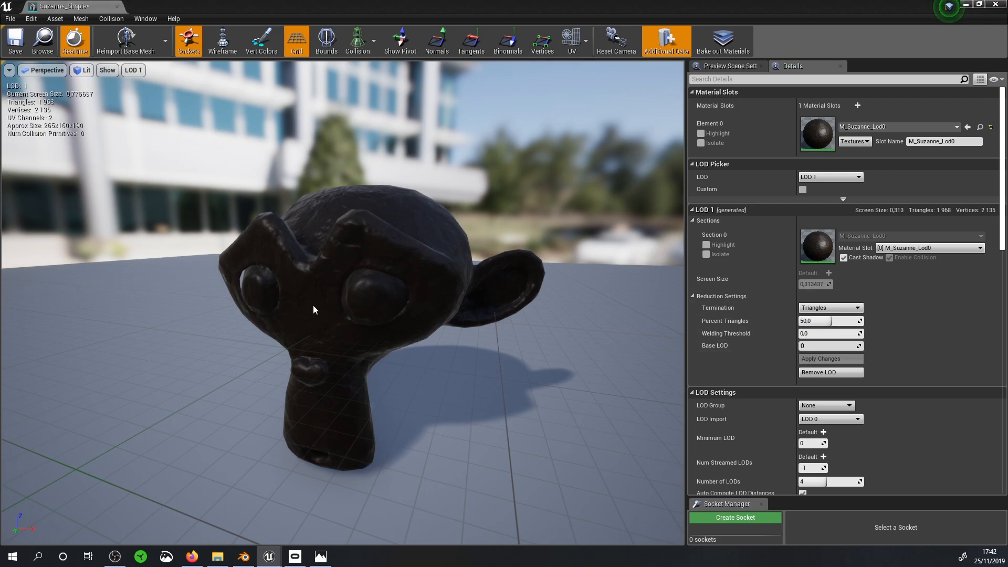
Step: Examine how the mesh forced to LOD 1 looks from increasingly far away
{"action": "scroll", "coordinate": [281, 305], "scroll_direction": "down", "scroll_amount": 6}
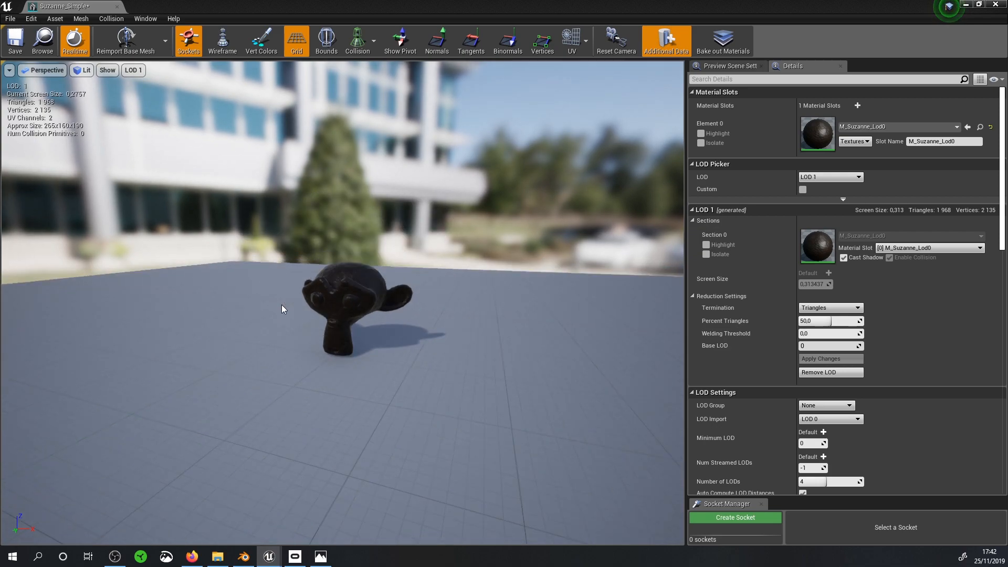
{"action": "scroll", "coordinate": [325, 270], "scroll_direction": "down", "scroll_amount": 5}
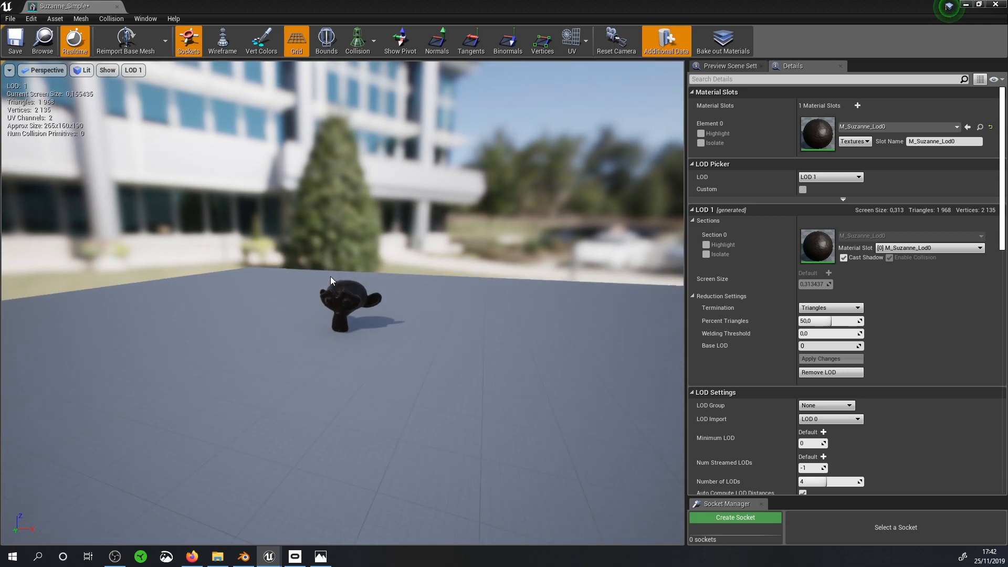
{"action": "scroll", "coordinate": [340, 282], "scroll_direction": "down", "scroll_amount": 4}
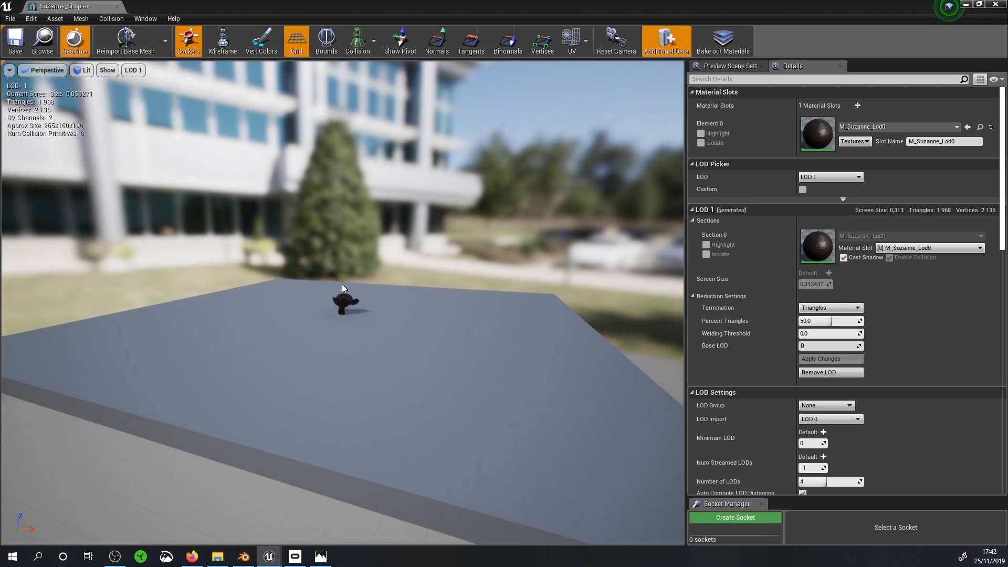
{"action": "scroll", "coordinate": [341, 284], "scroll_direction": "down", "scroll_amount": 4}
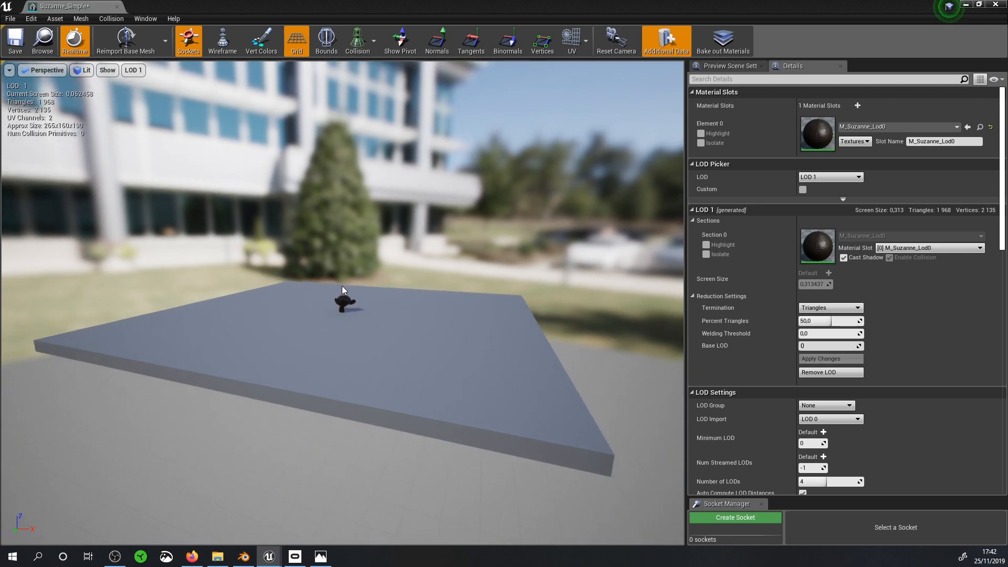
{"action": "scroll", "coordinate": [342, 289], "scroll_direction": "down", "scroll_amount": 4}
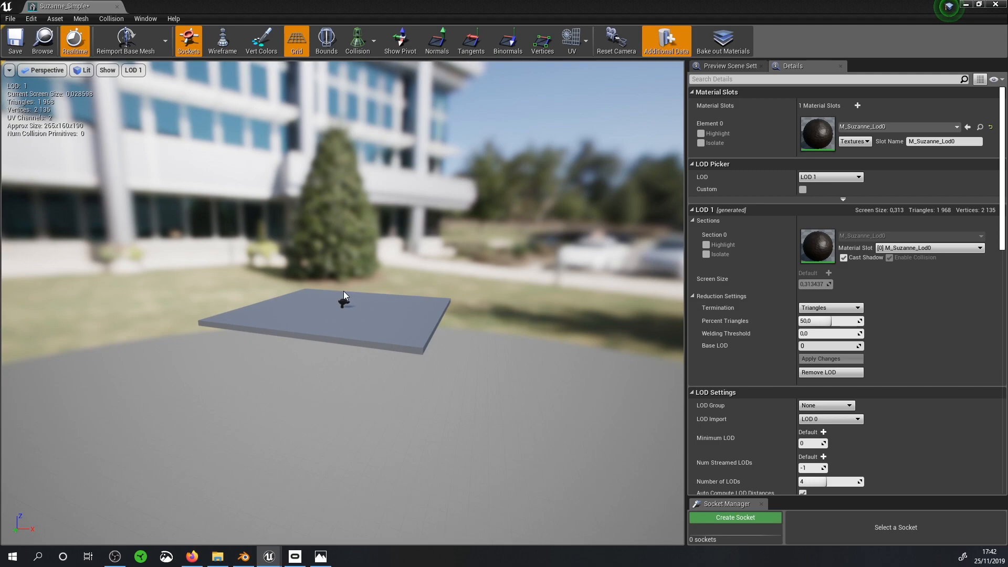
{"action": "scroll", "coordinate": [344, 291], "scroll_direction": "down", "scroll_amount": 4}
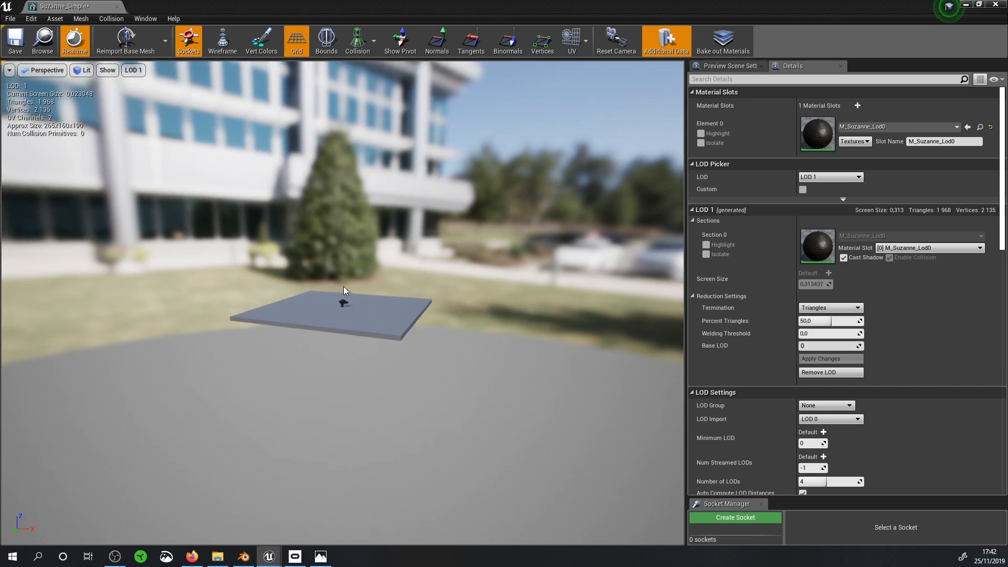
Step: Set the LOD preview back to LOD Auto and compare the distant mesh's automatic level with forced LOD 1
{"action": "scroll", "coordinate": [344, 288], "scroll_direction": "down", "scroll_amount": 3}
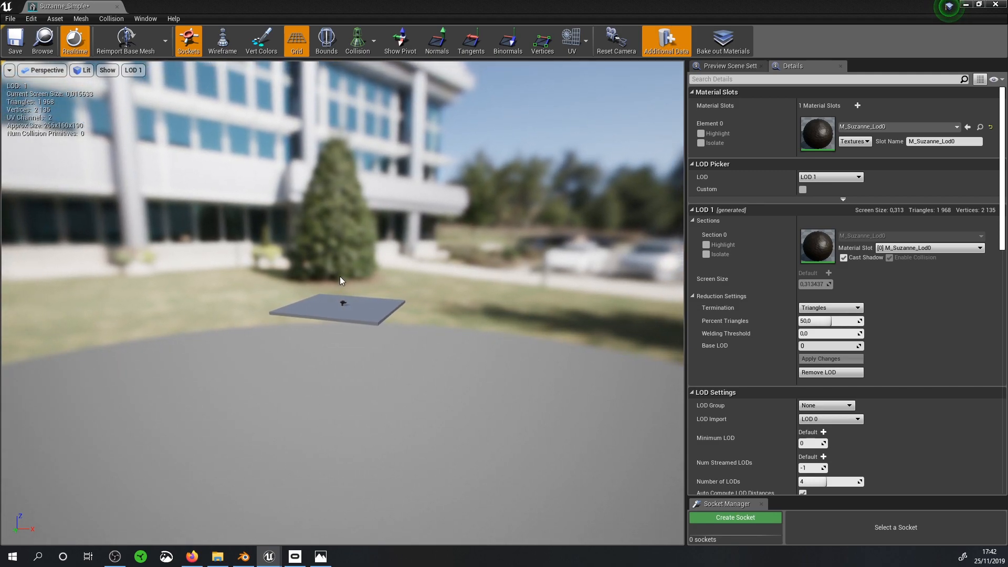
{"action": "scroll", "coordinate": [339, 276], "scroll_direction": "down", "scroll_amount": 2}
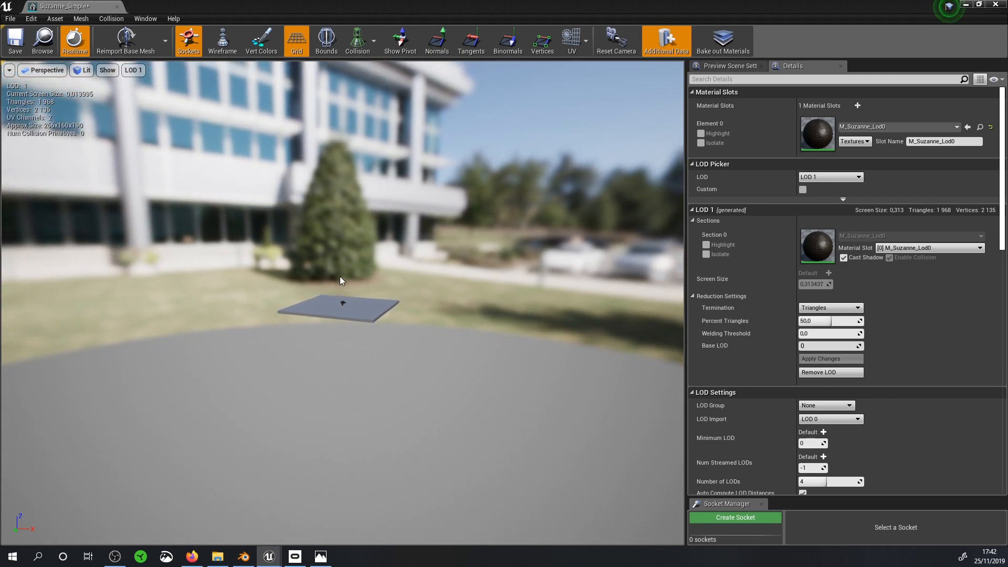
{"action": "left_click", "coordinate": [839, 177]}
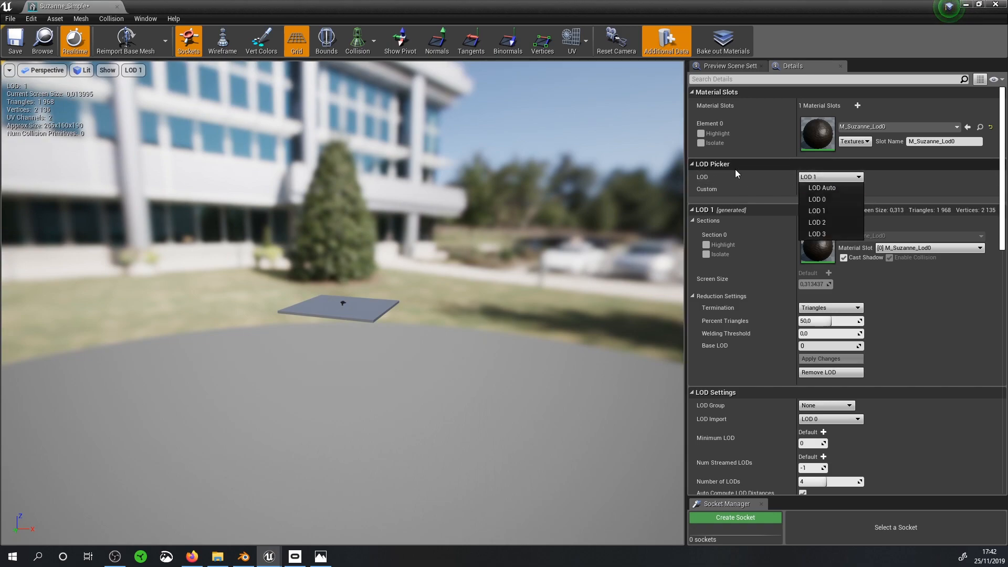
{"action": "left_click", "coordinate": [823, 189]}
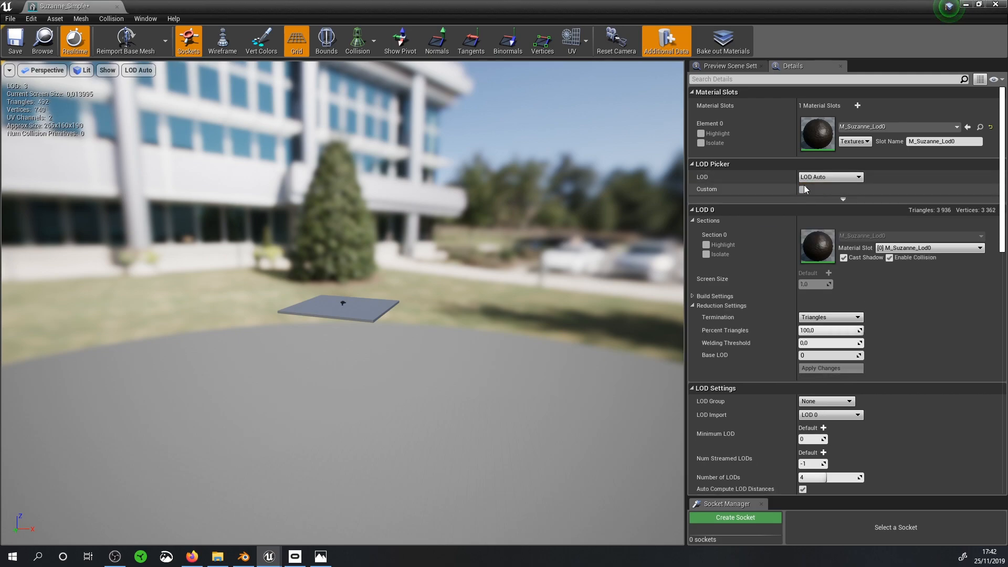
{"action": "scroll", "coordinate": [377, 276], "scroll_direction": "up", "scroll_amount": 3}
{"action": "scroll", "coordinate": [377, 276], "scroll_direction": "up", "scroll_amount": 3}
{"action": "scroll", "coordinate": [377, 276], "scroll_direction": "up", "scroll_amount": 4}
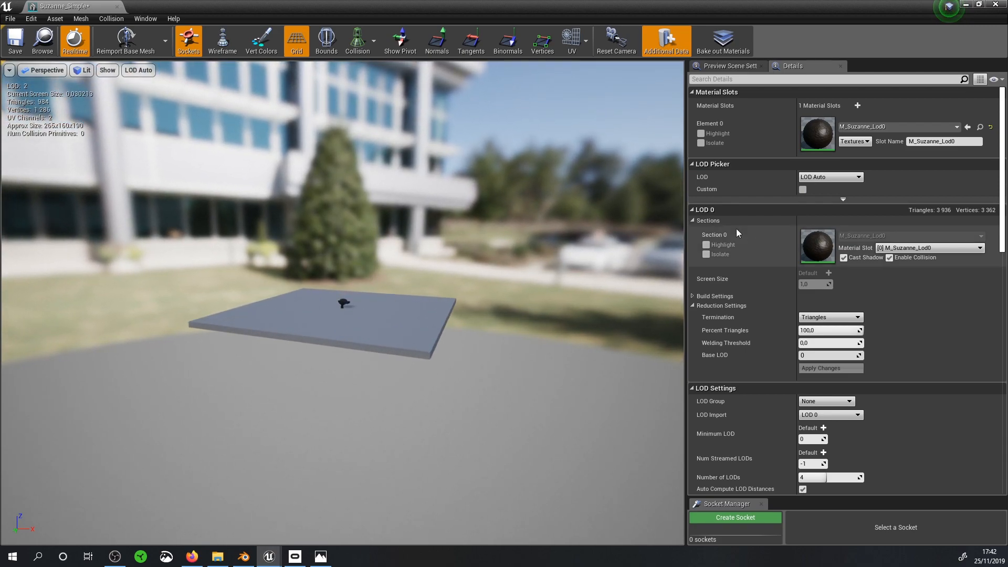
Step: Show LOD 2's own settings, lower its Percent Triangles to about 8.2 in the reduction settings, and apply the changes
{"action": "left_click", "coordinate": [823, 177]}
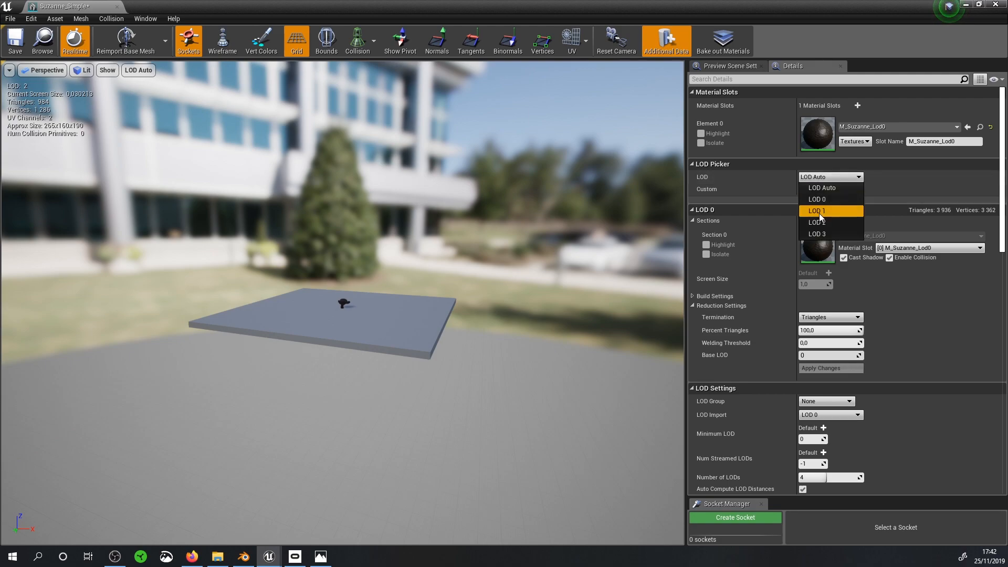
{"action": "left_click", "coordinate": [818, 222]}
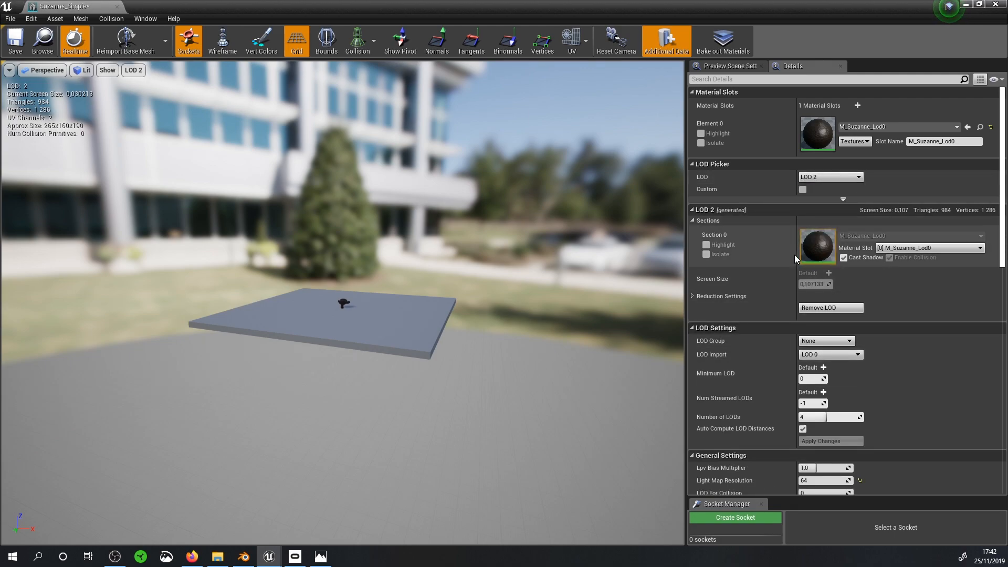
{"action": "scroll", "coordinate": [820, 287], "scroll_direction": "down", "scroll_amount": 2}
{"action": "left_click", "coordinate": [694, 246]}
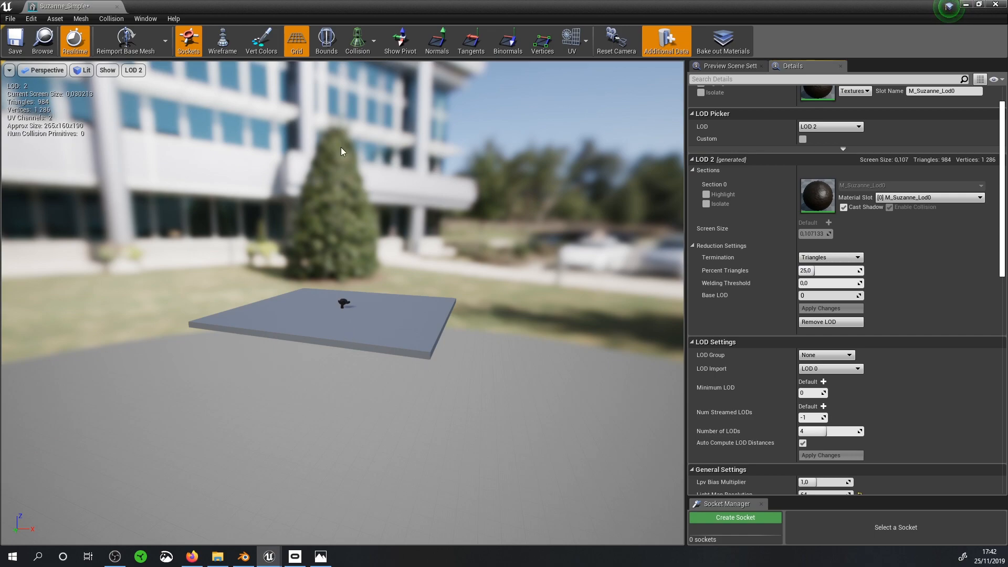
{"action": "left_click_drag", "start_coordinate": [813, 271], "coordinate": [802, 270]}
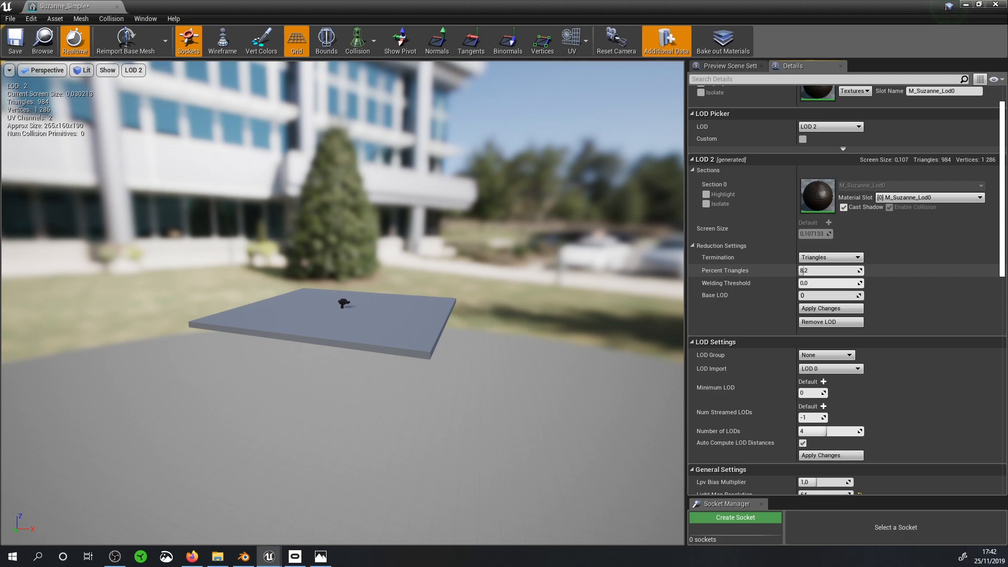
{"action": "left_click", "coordinate": [835, 309]}
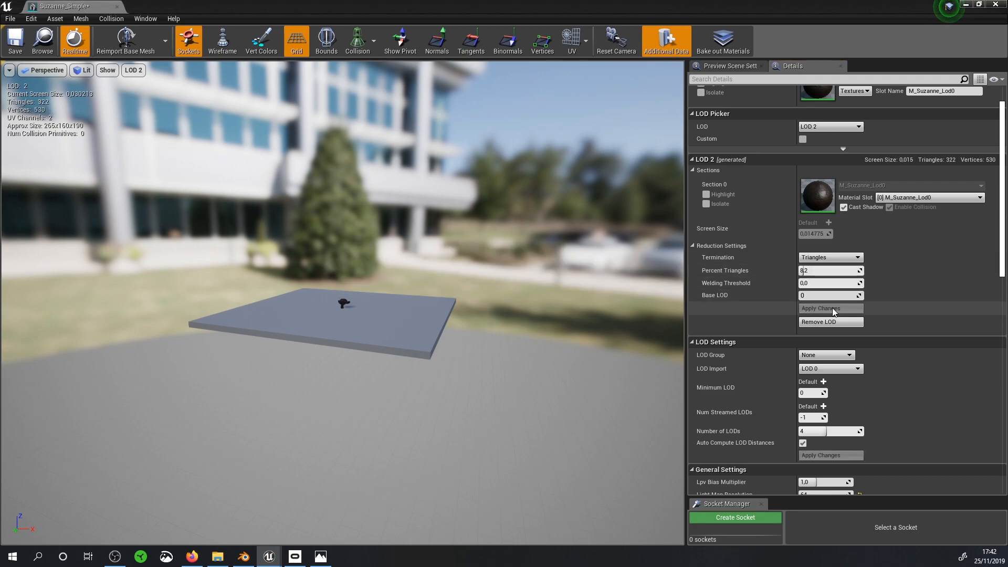
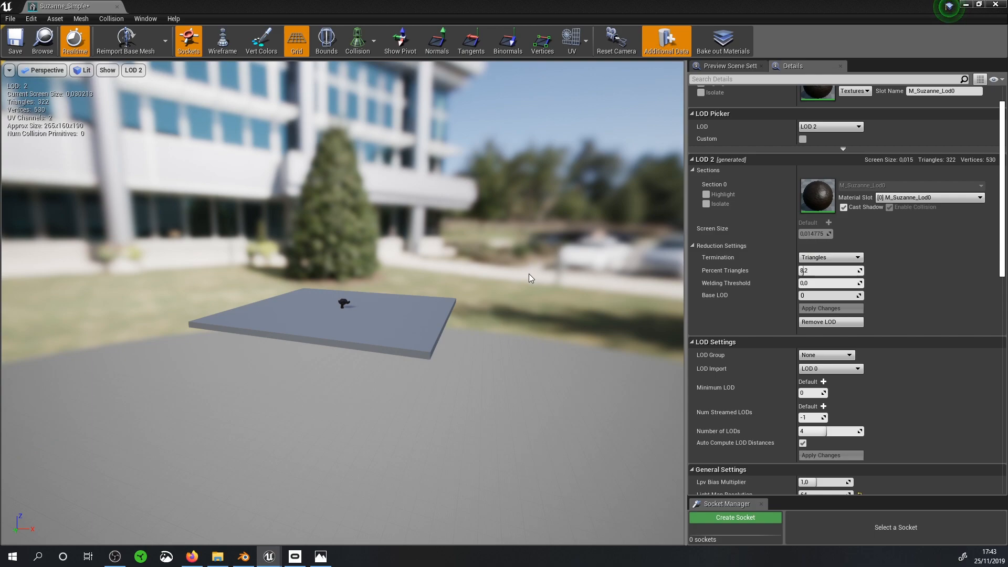
Step: Inspect the reduced LOD 2 mesh up close and return the preview to LOD Auto
{"action": "scroll", "coordinate": [353, 283], "scroll_direction": "up", "scroll_amount": 5}
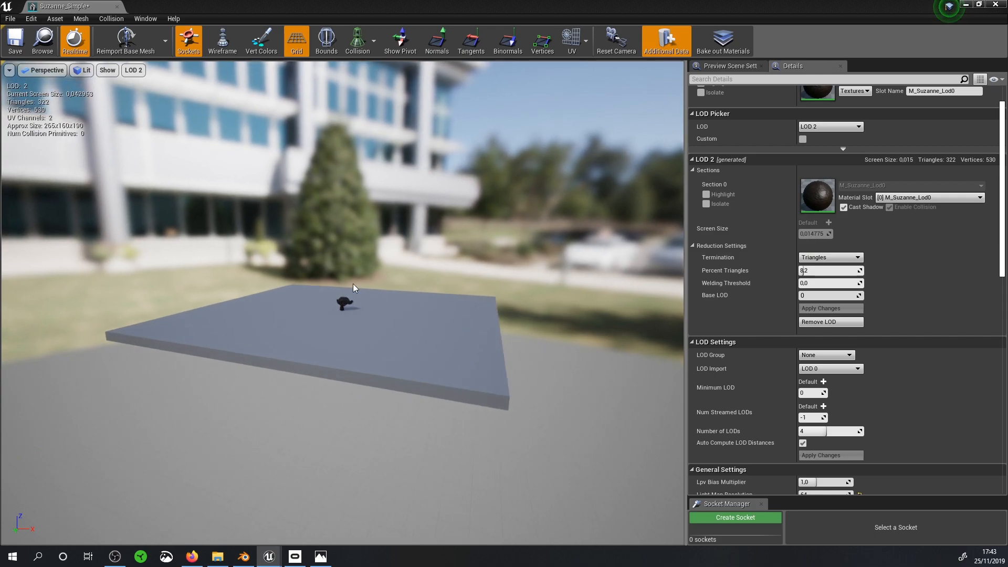
{"action": "scroll", "coordinate": [352, 283], "scroll_direction": "up", "scroll_amount": 8}
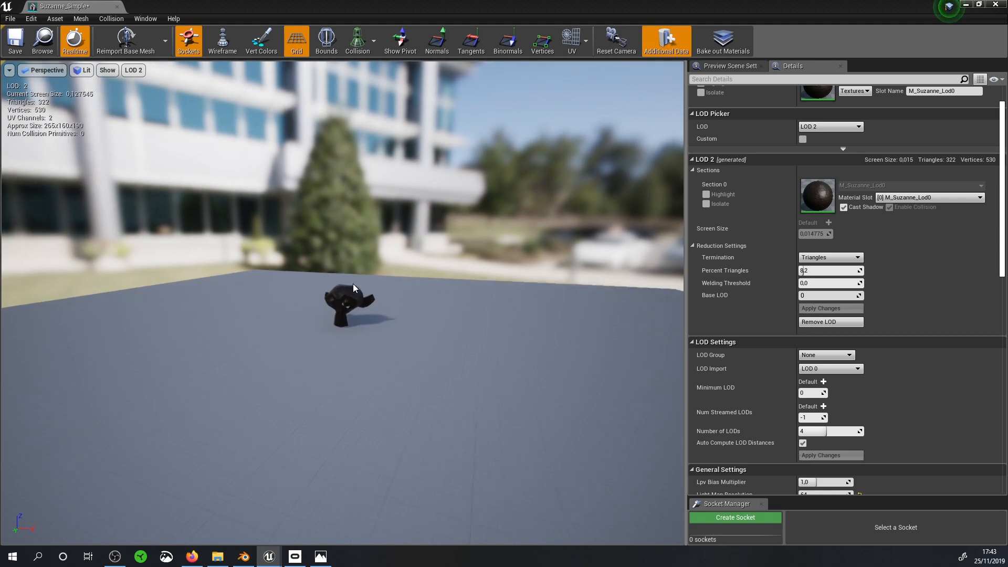
{"action": "scroll", "coordinate": [353, 283], "scroll_direction": "up", "scroll_amount": 8}
{"action": "left_click", "coordinate": [819, 126]}
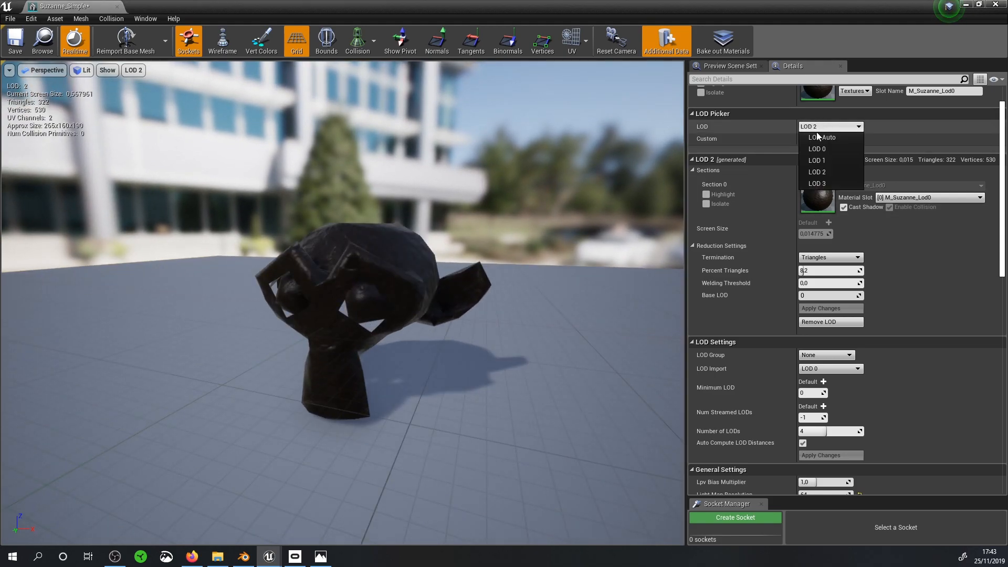
{"action": "left_click", "coordinate": [817, 137]}
Step: Examine at which viewing distances and screen sizes the mesh switches automatically between LOD 0 and LOD 1
{"action": "scroll", "coordinate": [371, 278], "scroll_direction": "up", "scroll_amount": 5}
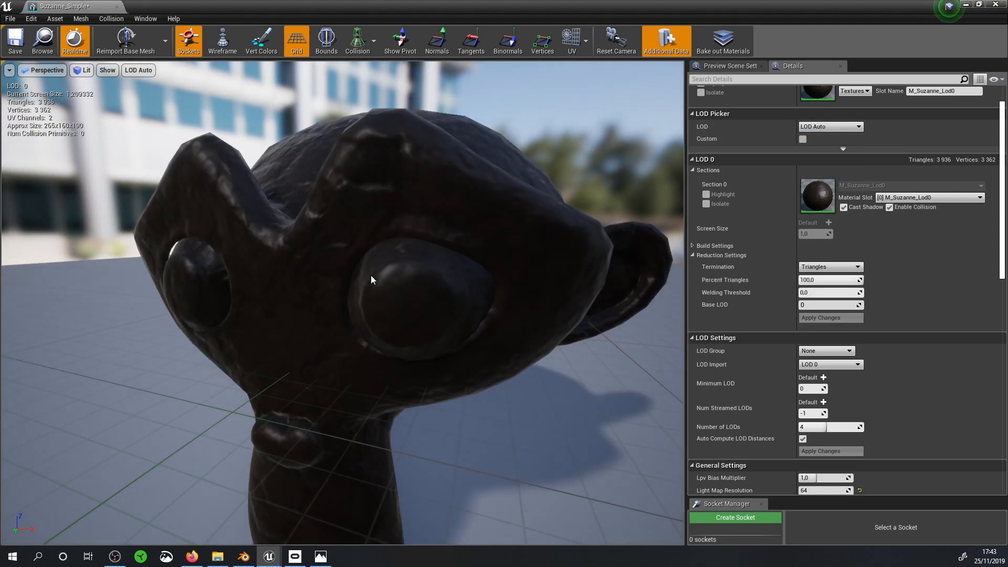
{"action": "scroll", "coordinate": [354, 286], "scroll_direction": "down", "scroll_amount": 3}
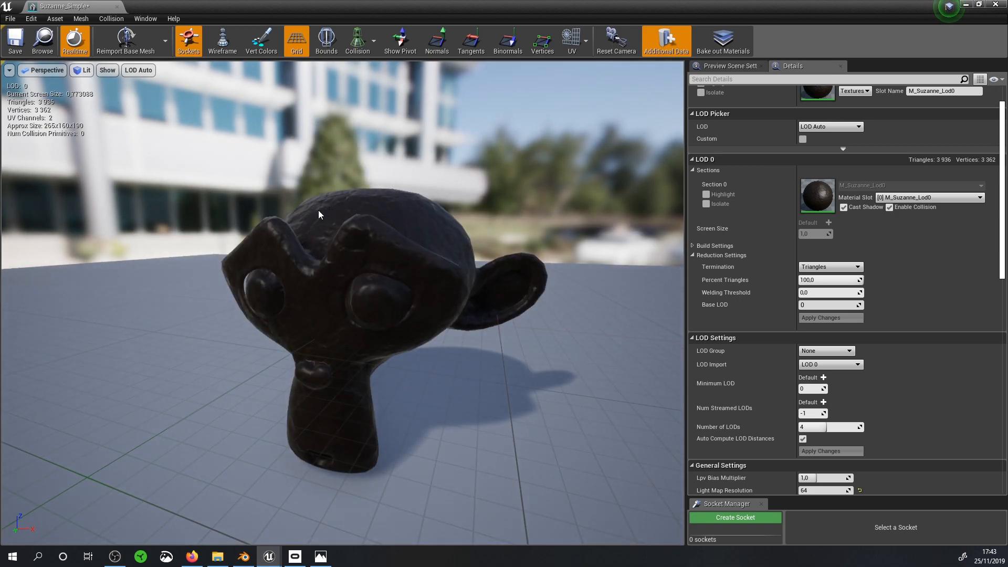
{"action": "scroll", "coordinate": [357, 250], "scroll_direction": "down", "scroll_amount": 6}
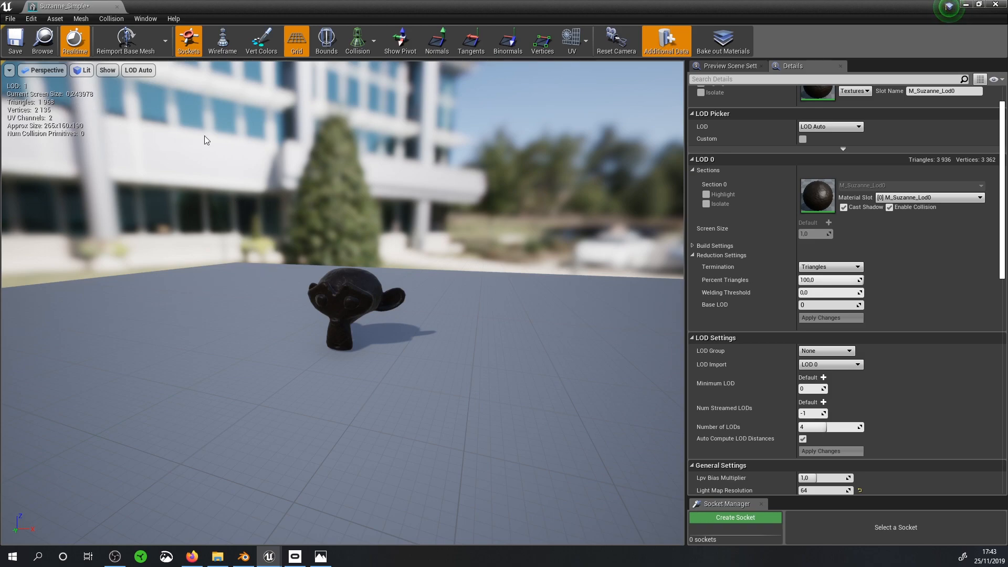
{"action": "scroll", "coordinate": [304, 257], "scroll_direction": "up", "scroll_amount": 6}
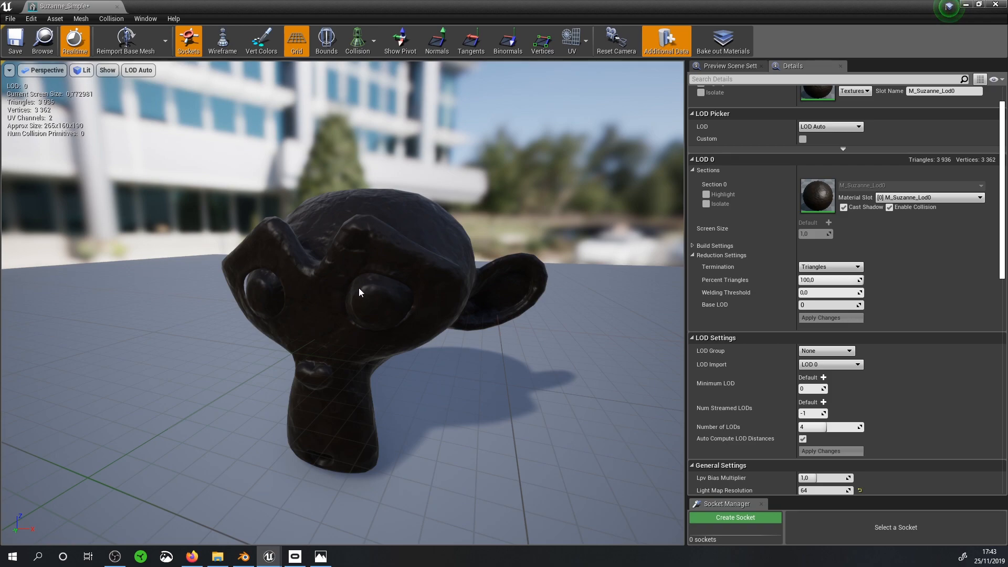
{"action": "scroll", "coordinate": [360, 290], "scroll_direction": "up", "scroll_amount": 3}
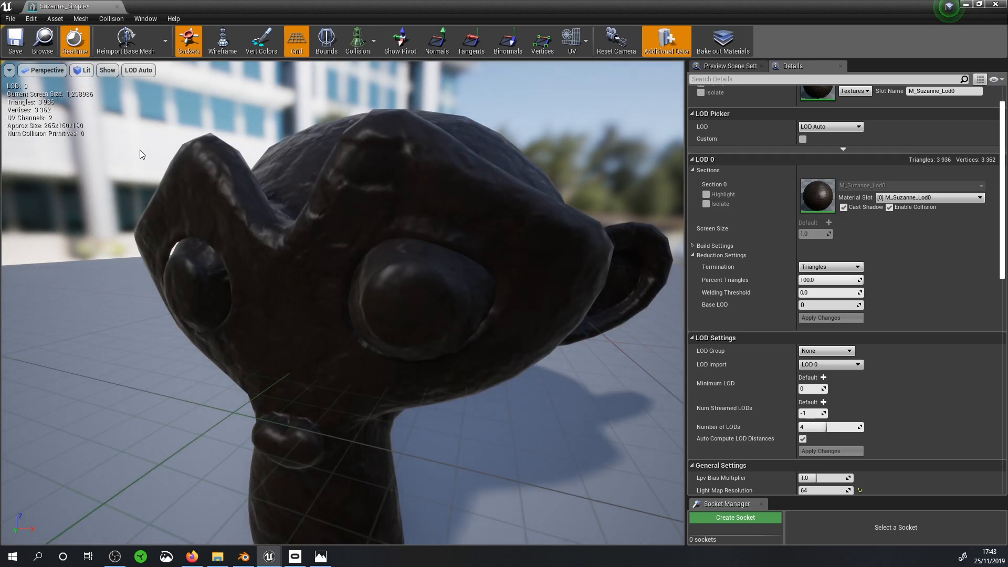
{"action": "scroll", "coordinate": [438, 335], "scroll_direction": "down", "scroll_amount": 3}
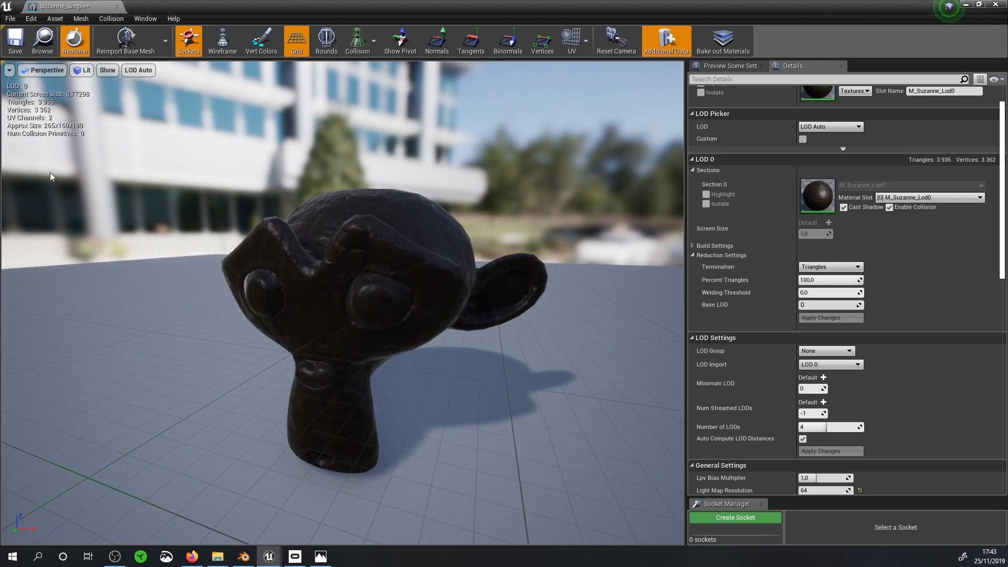
{"action": "scroll", "coordinate": [146, 185], "scroll_direction": "down", "scroll_amount": 6}
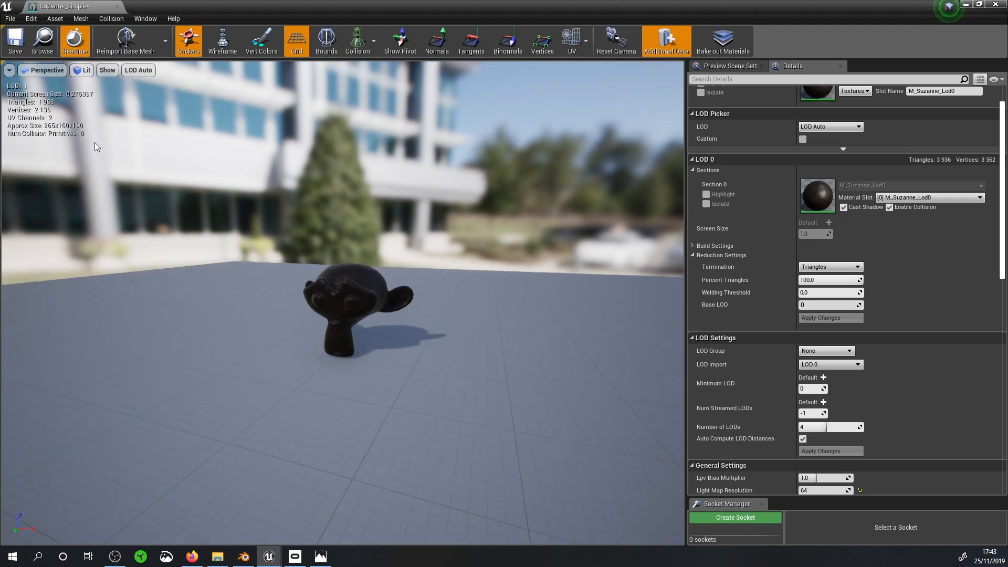
{"action": "scroll", "coordinate": [94, 145], "scroll_direction": "up", "scroll_amount": 3}
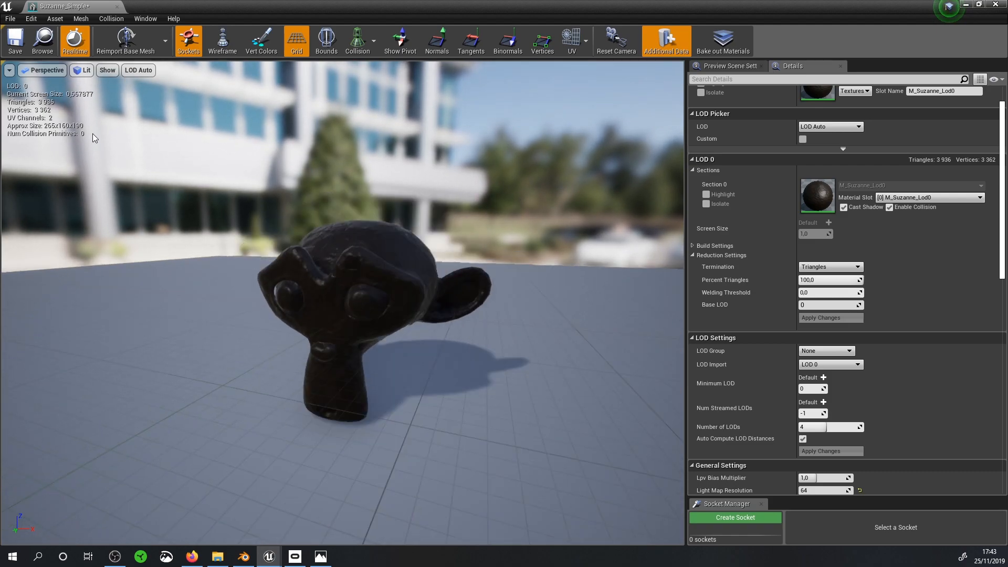
{"action": "scroll", "coordinate": [93, 139], "scroll_direction": "down", "scroll_amount": 1}
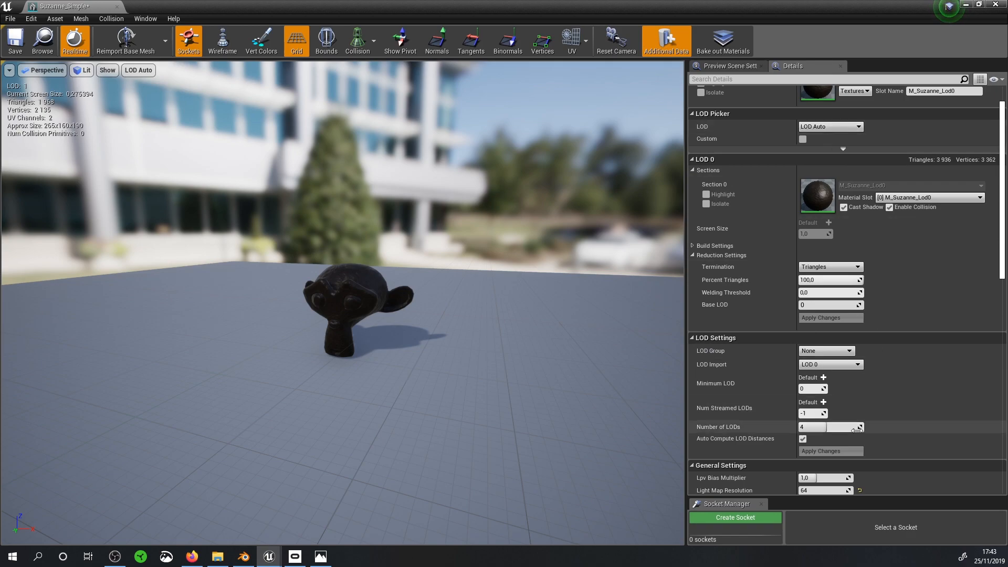
Step: Disable Auto Compute LOD Distances and set LOD 1's Screen Size to 0.75
{"action": "scroll", "coordinate": [861, 399], "scroll_direction": "down", "scroll_amount": 3}
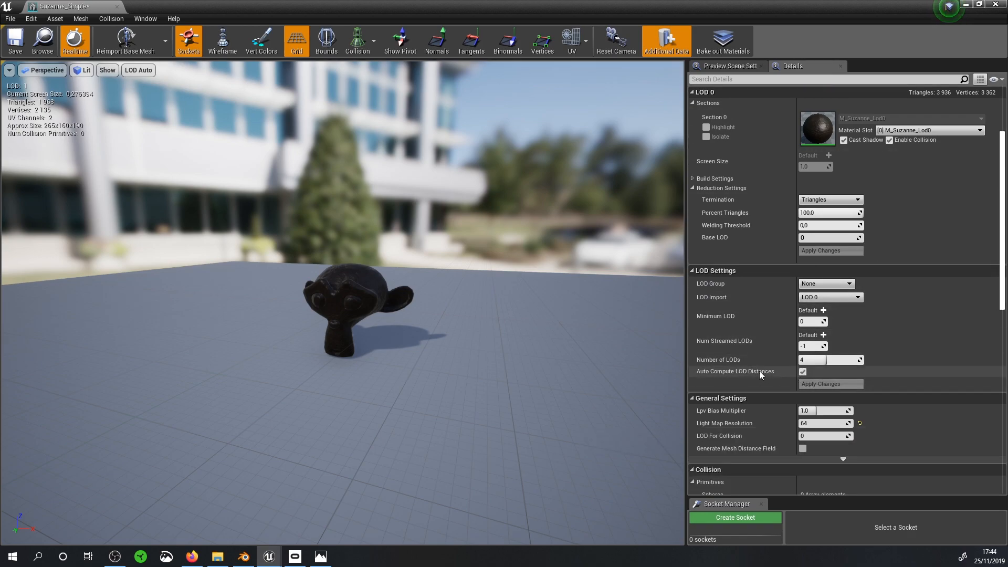
{"action": "left_click", "coordinate": [802, 372]}
{"action": "scroll", "coordinate": [872, 140], "scroll_direction": "up", "scroll_amount": 2}
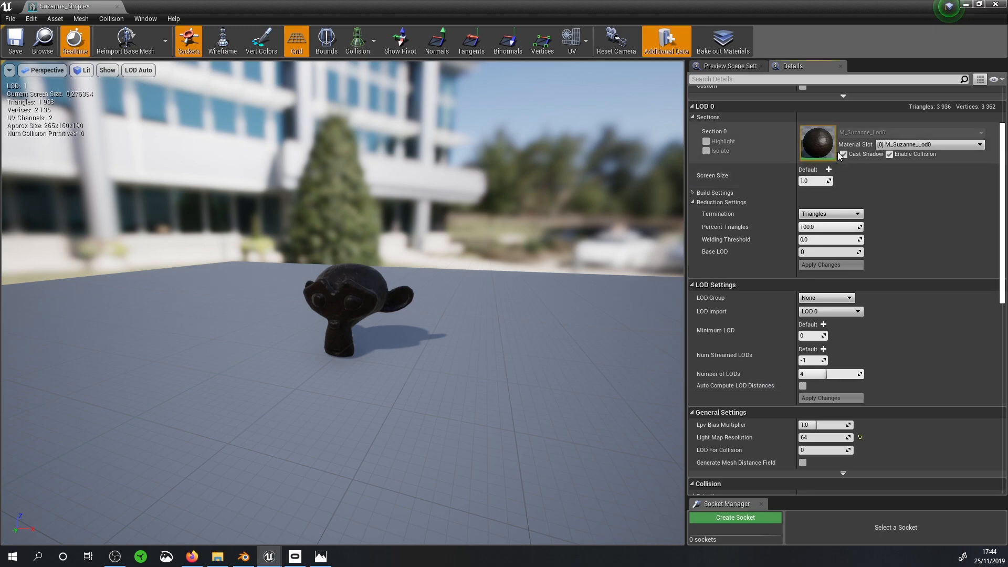
{"action": "left_click", "coordinate": [829, 107]}
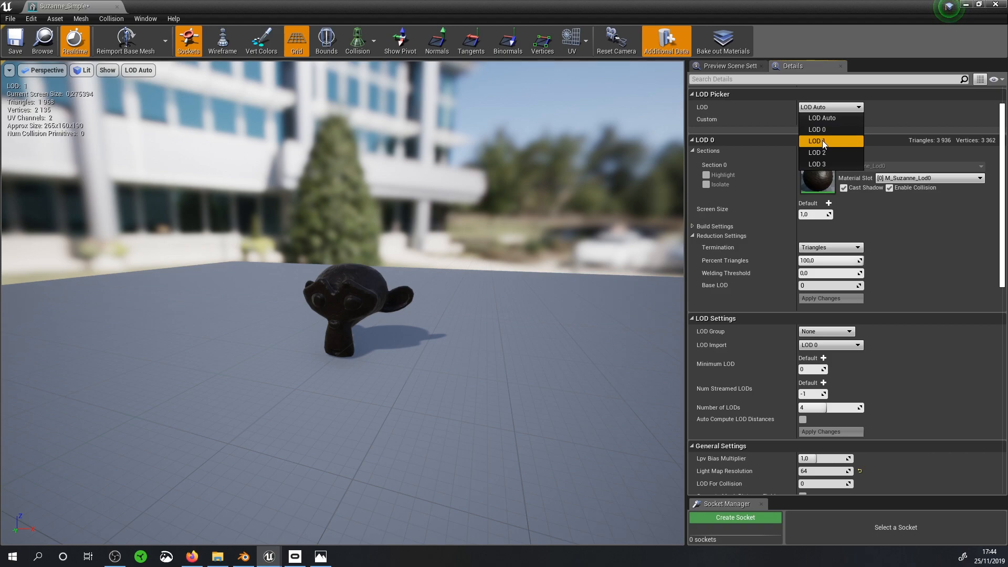
{"action": "left_click", "coordinate": [821, 140]}
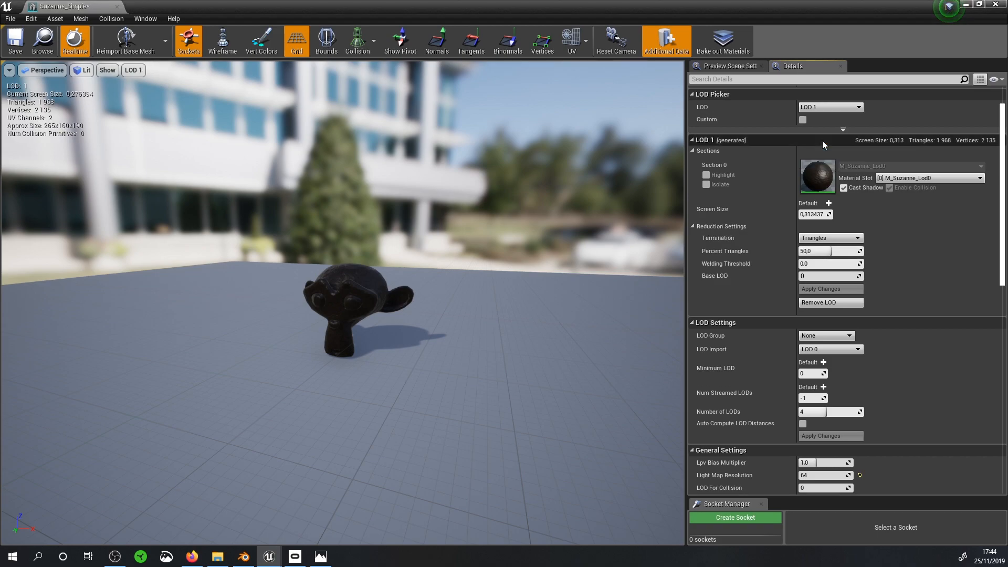
{"action": "left_click", "coordinate": [819, 218]}
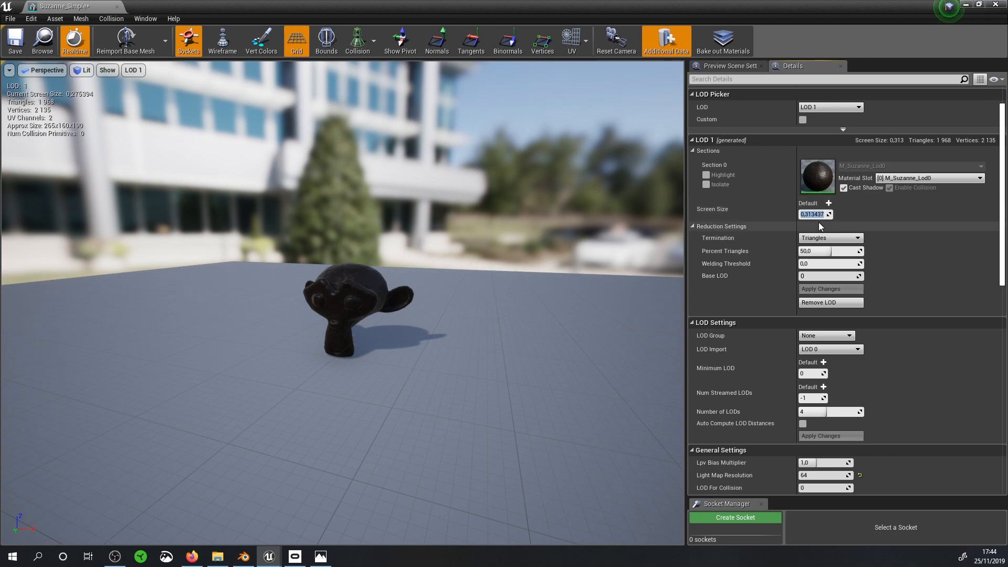
{"action": "type", "text": "0.5"}
{"action": "key", "text": "BackSpace"}
{"action": "type", "text": "75"}
{"action": "key", "text": "Return"}
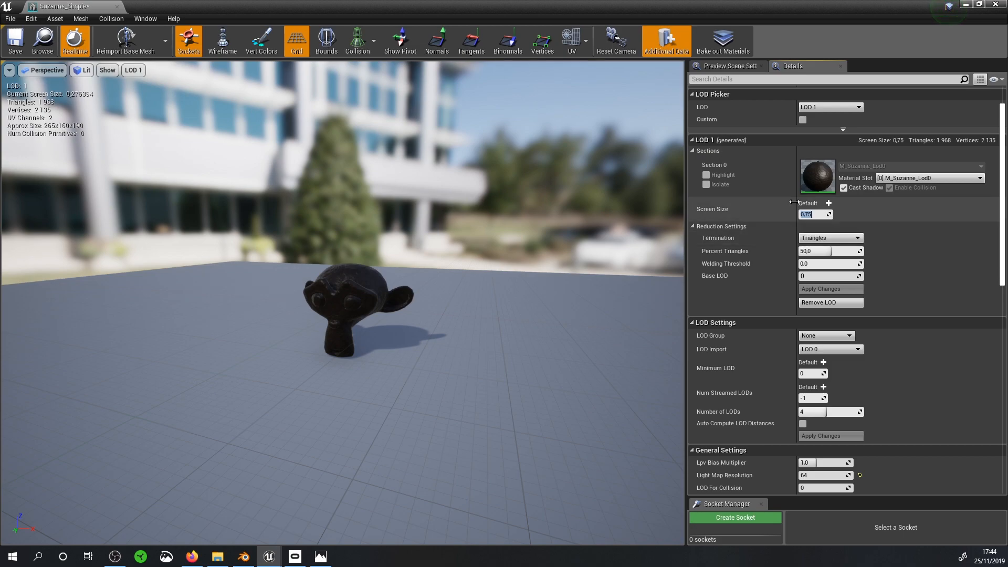
Step: Return the preview to LOD Auto and check the switch between LOD 0 and LOD 1 at various distances
{"action": "left_click", "coordinate": [815, 109]}
{"action": "left_click", "coordinate": [812, 116]}
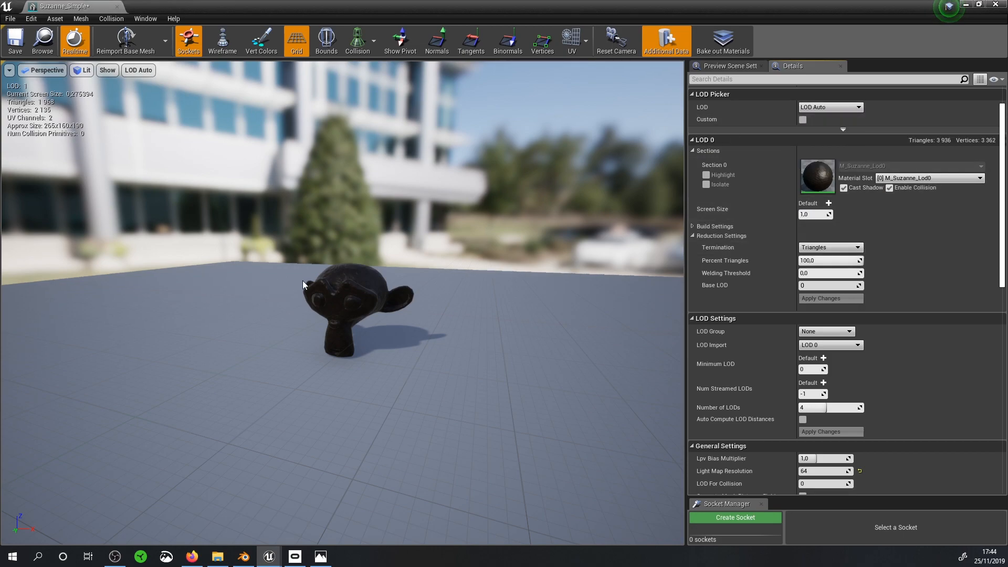
{"action": "scroll", "coordinate": [305, 280], "scroll_direction": "up", "scroll_amount": 8}
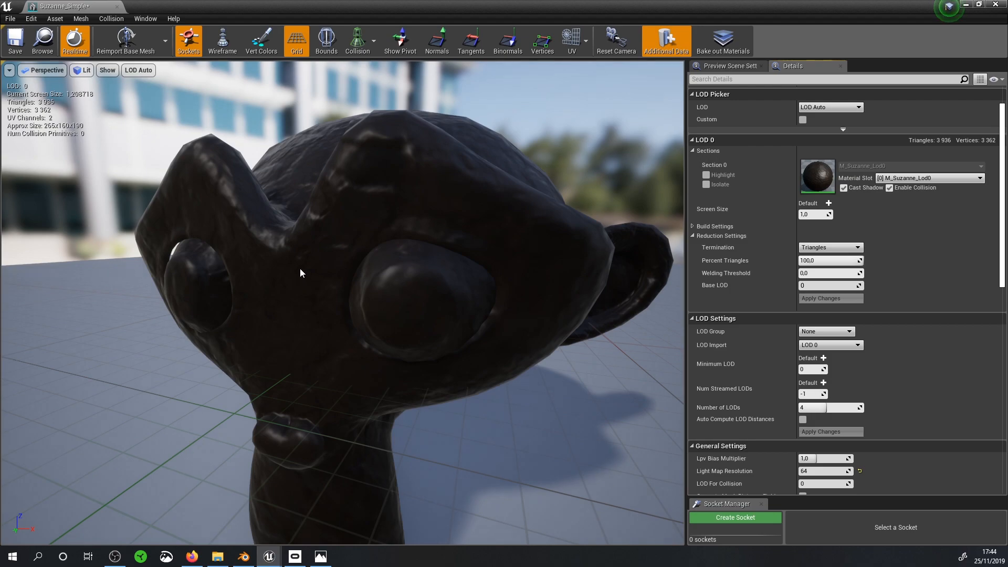
{"action": "scroll", "coordinate": [371, 185], "scroll_direction": "down", "scroll_amount": 5}
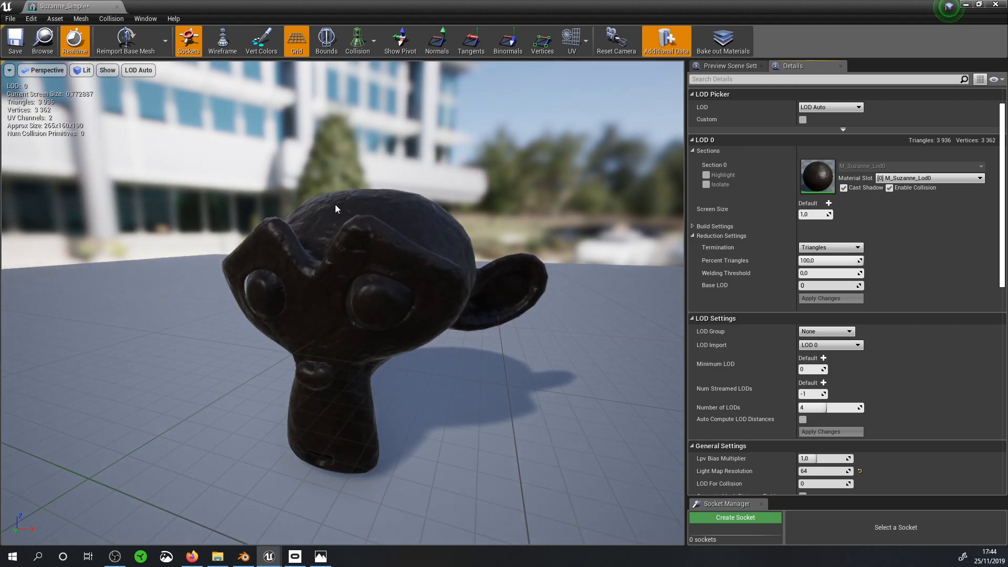
{"action": "scroll", "coordinate": [243, 195], "scroll_direction": "down", "scroll_amount": 2}
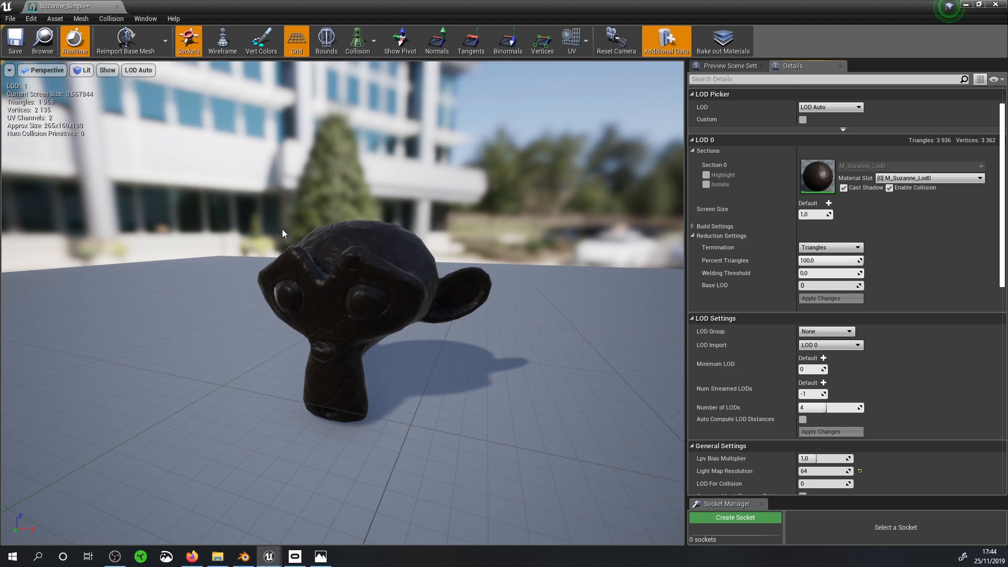
{"action": "right_click_drag", "start_coordinate": [407, 313], "coordinate": [520, 176]}
{"action": "scroll", "coordinate": [535, 164], "scroll_direction": "down", "scroll_amount": 5}
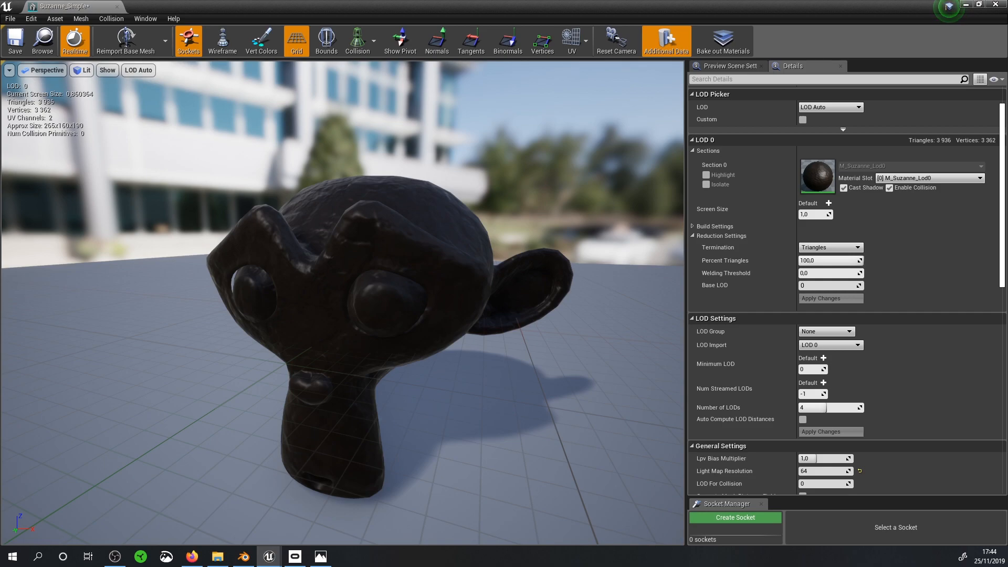
Step: Switch to Blender and compare the Suzanne LOD meshes by toggling their visibility, leaving only Suzanne_Lod0 shown
{"action": "key", "text": "alt+Tab"}
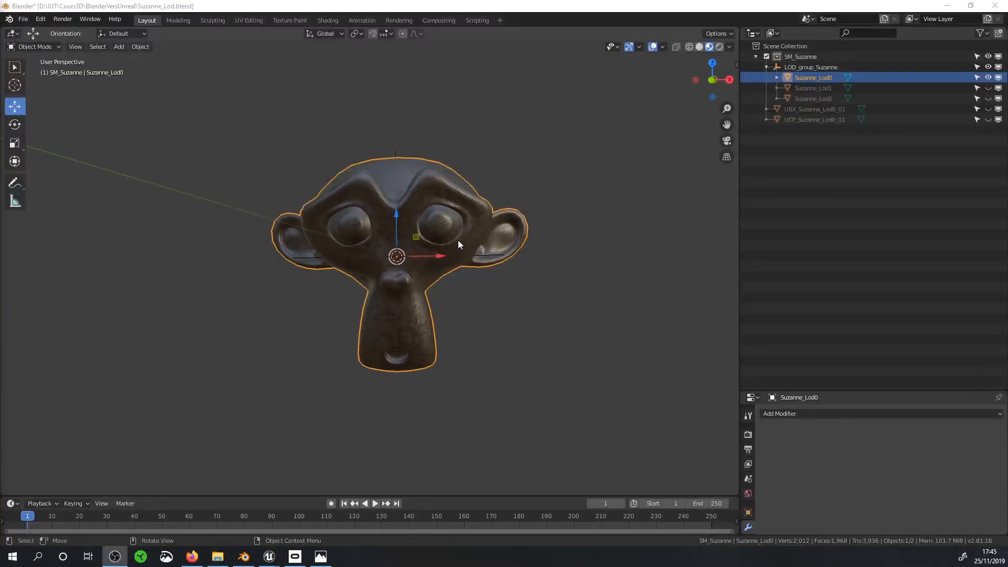
{"action": "left_click", "coordinate": [988, 77]}
{"action": "left_click", "coordinate": [989, 88]}
{"action": "left_click", "coordinate": [988, 89]}
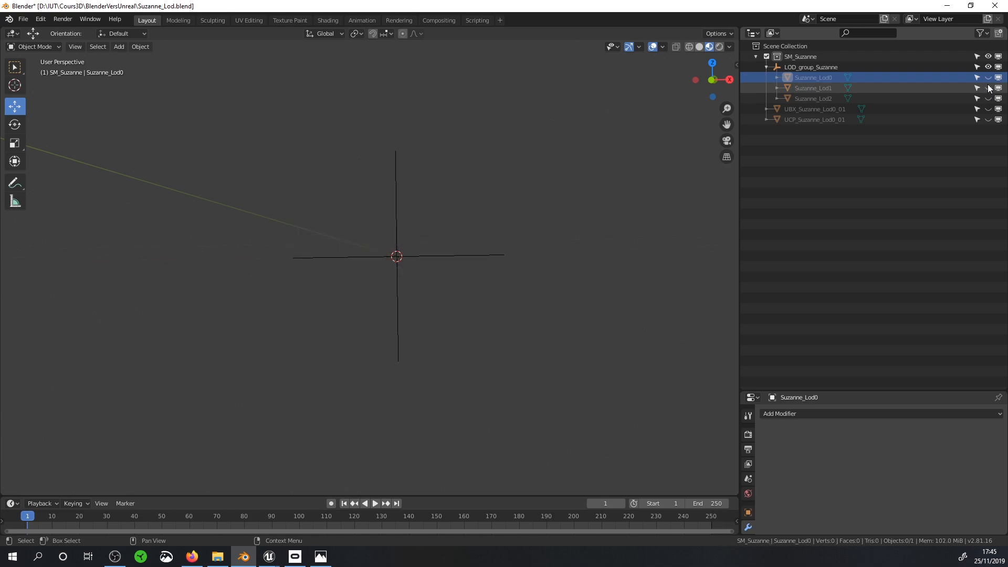
{"action": "left_click", "coordinate": [989, 99]}
{"action": "left_click", "coordinate": [989, 78]}
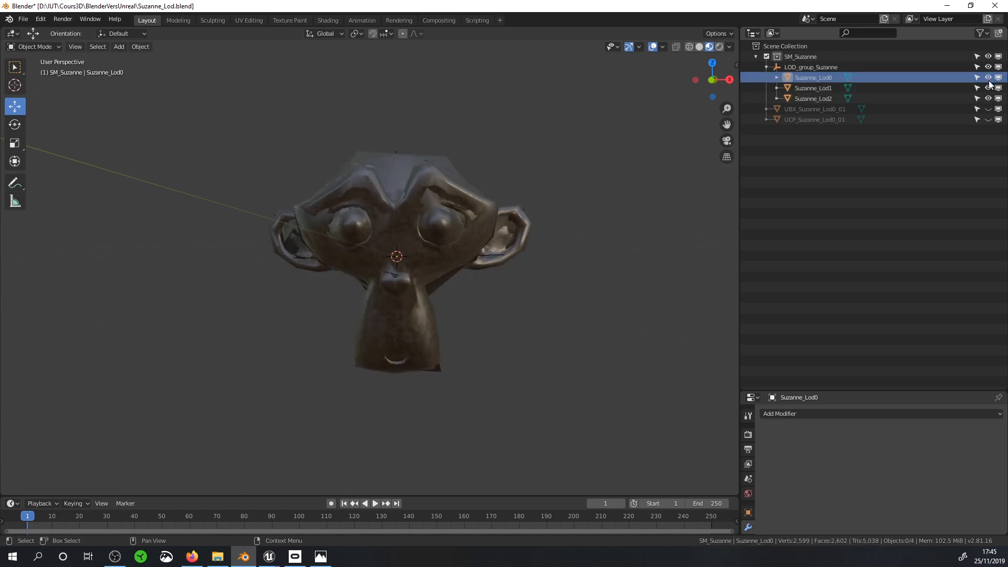
{"action": "left_click", "coordinate": [989, 98]}
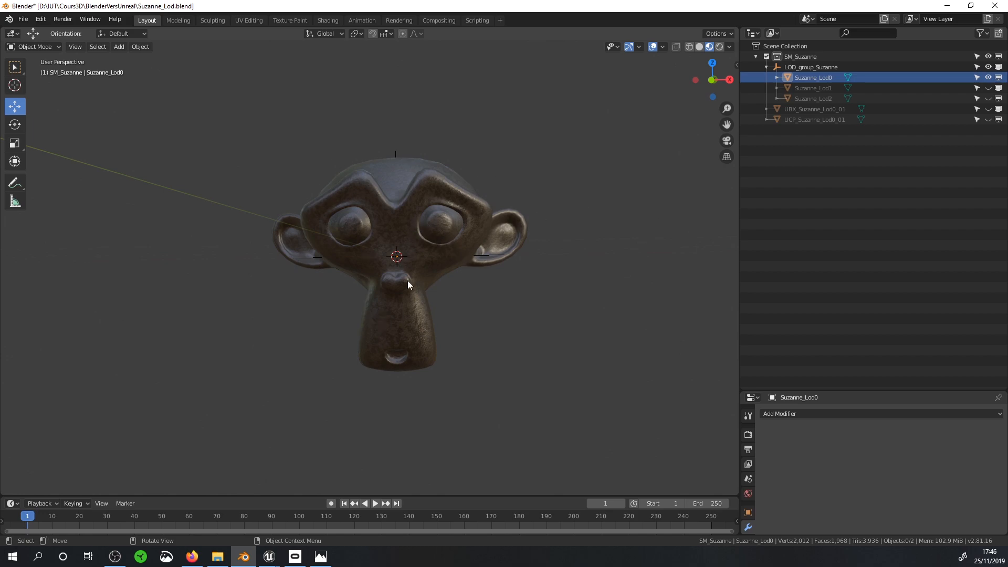
Step: Examine the Suzanne_Lod0 model from near and far viewing distances
{"action": "scroll", "coordinate": [395, 288], "scroll_direction": "up", "scroll_amount": 3}
{"action": "scroll", "coordinate": [414, 240], "scroll_direction": "down", "scroll_amount": 6}
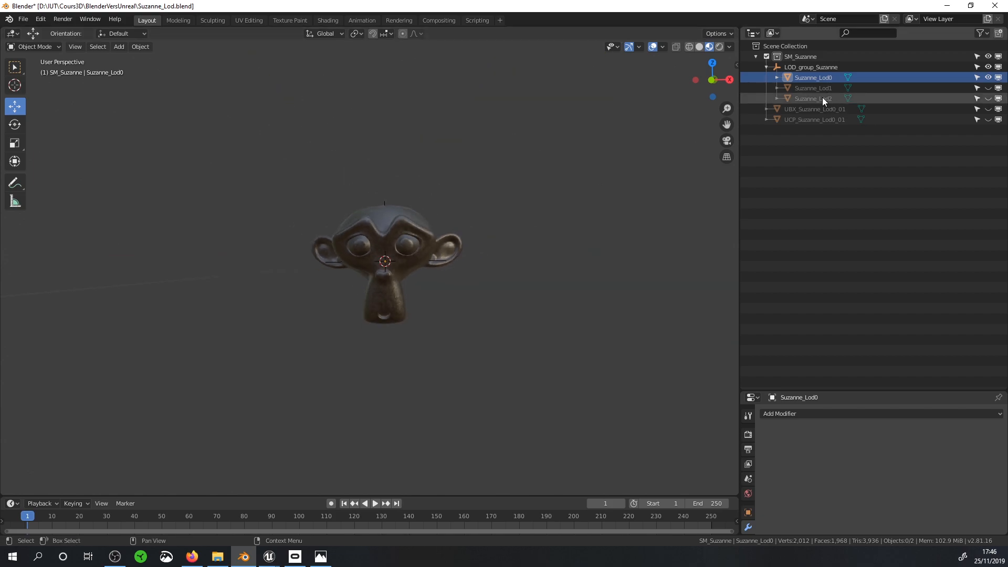
{"action": "scroll", "coordinate": [406, 231], "scroll_direction": "up", "scroll_amount": 3}
{"action": "scroll", "coordinate": [407, 231], "scroll_direction": "up", "scroll_amount": 2}
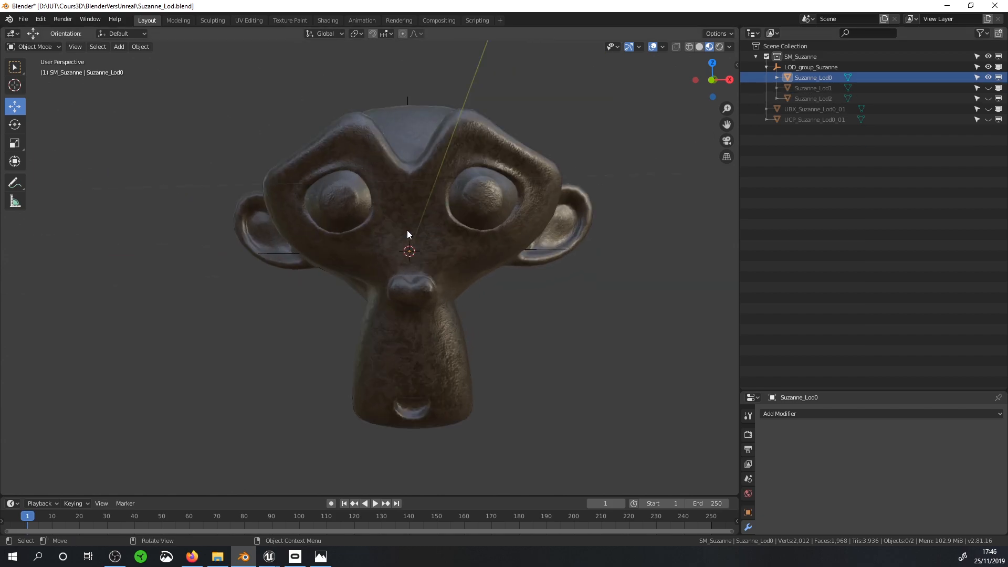
{"action": "scroll", "coordinate": [407, 231], "scroll_direction": "down", "scroll_amount": 5}
{"action": "scroll", "coordinate": [398, 242], "scroll_direction": "up", "scroll_amount": 3}
{"action": "scroll", "coordinate": [399, 234], "scroll_direction": "up", "scroll_amount": 4}
{"action": "scroll", "coordinate": [398, 232], "scroll_direction": "down", "scroll_amount": 5}
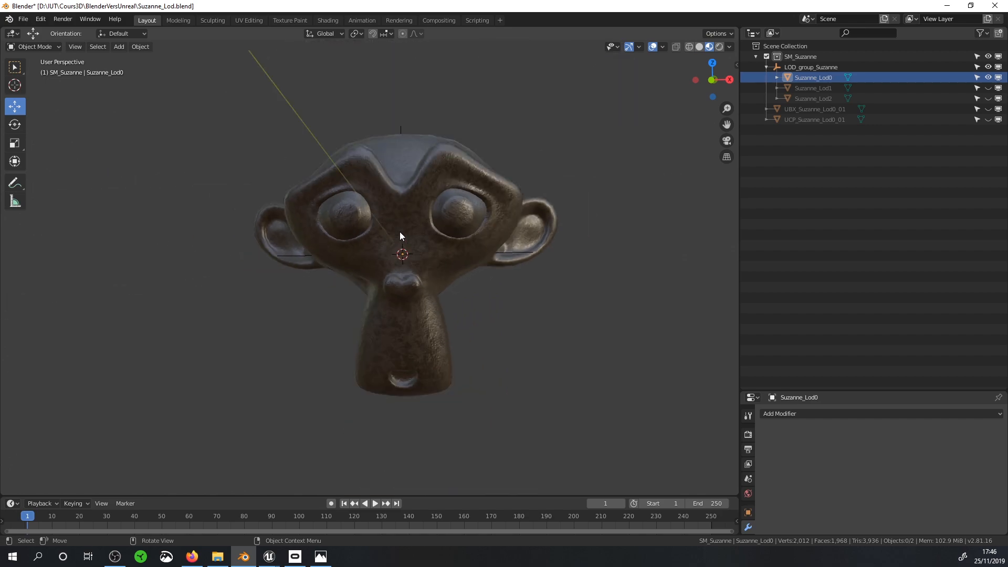
{"action": "scroll", "coordinate": [415, 220], "scroll_direction": "up", "scroll_amount": 4}
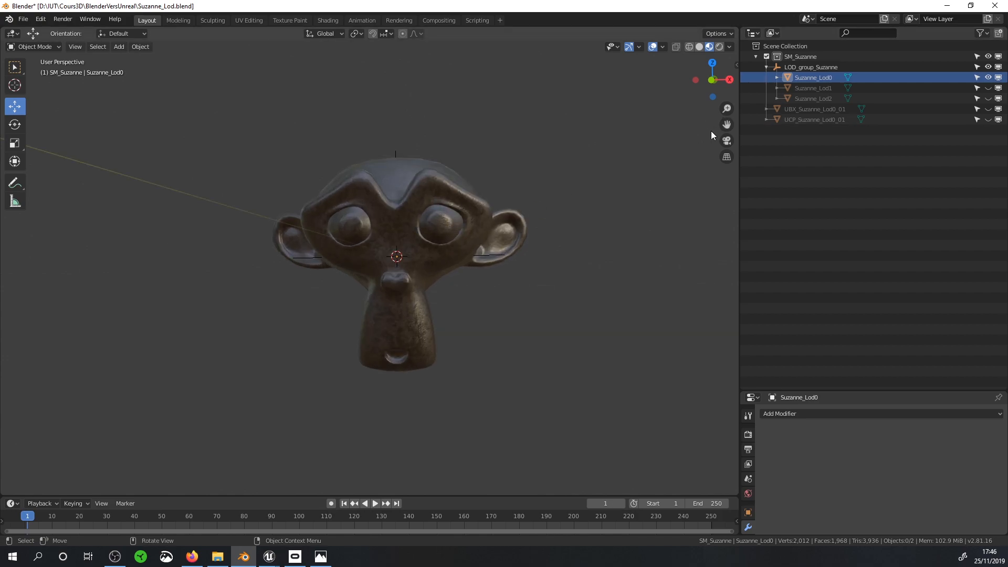
Step: Isolate the low-detail Suzanne_Lod2 for viewing, restore Suzanne_Lod0 as the only visible mesh, and enlarge the Properties editor
{"action": "left_click", "coordinate": [988, 98]}
{"action": "left_click", "coordinate": [988, 88]}
{"action": "left_click", "coordinate": [988, 77]}
{"action": "left_click", "coordinate": [988, 88]}
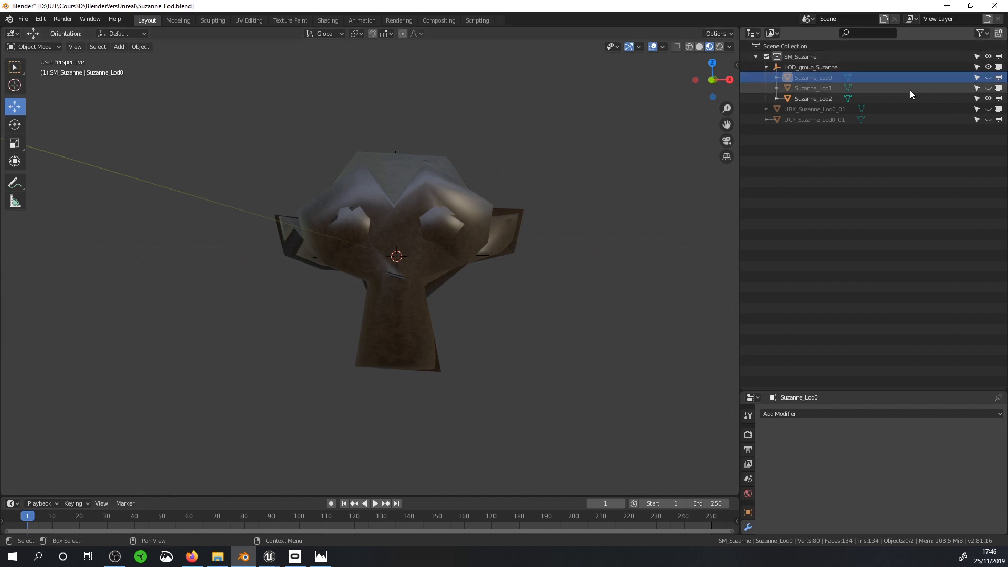
{"action": "left_click", "coordinate": [988, 77]}
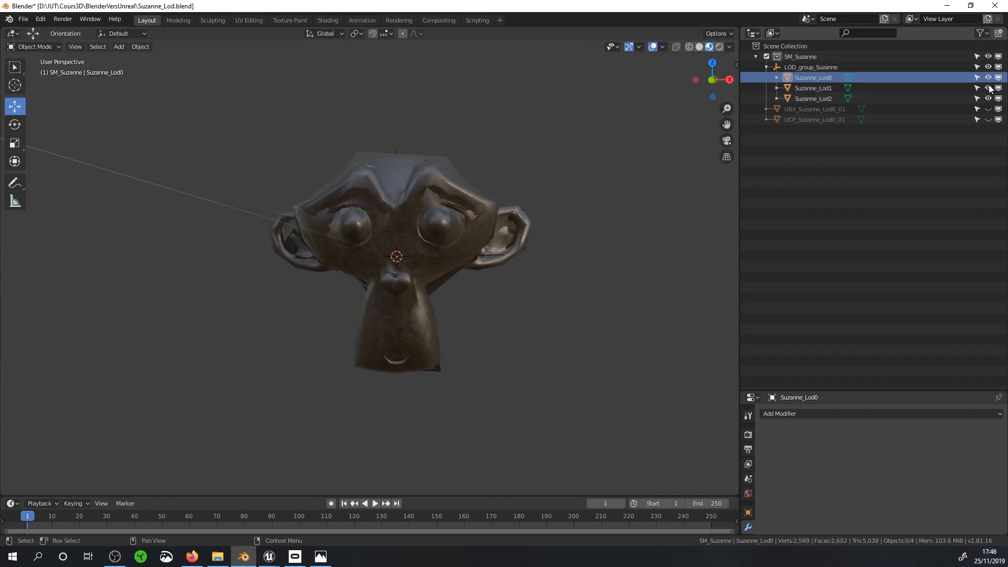
{"action": "left_click", "coordinate": [987, 98]}
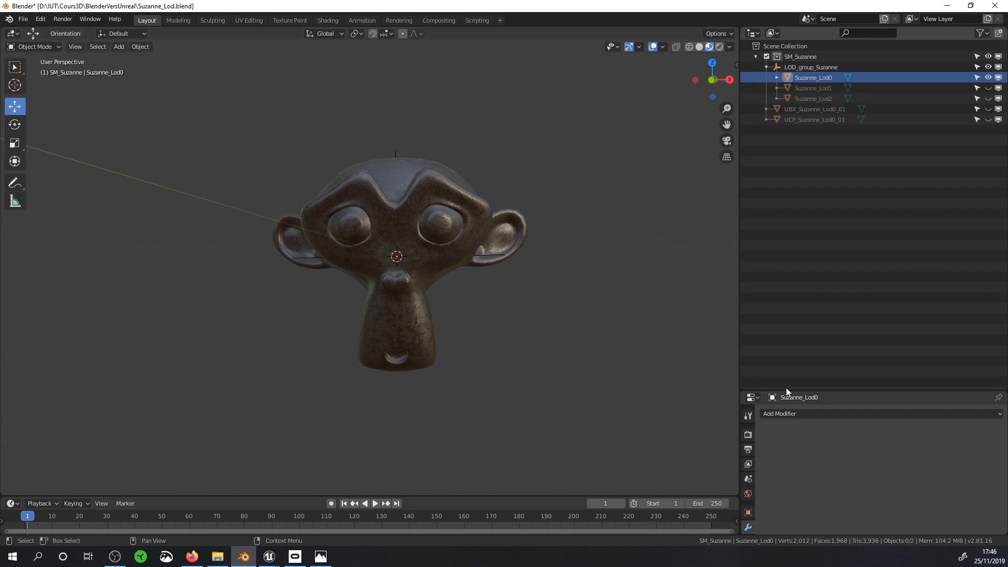
{"action": "left_click_drag", "start_coordinate": [852, 391], "coordinate": [852, 355]}
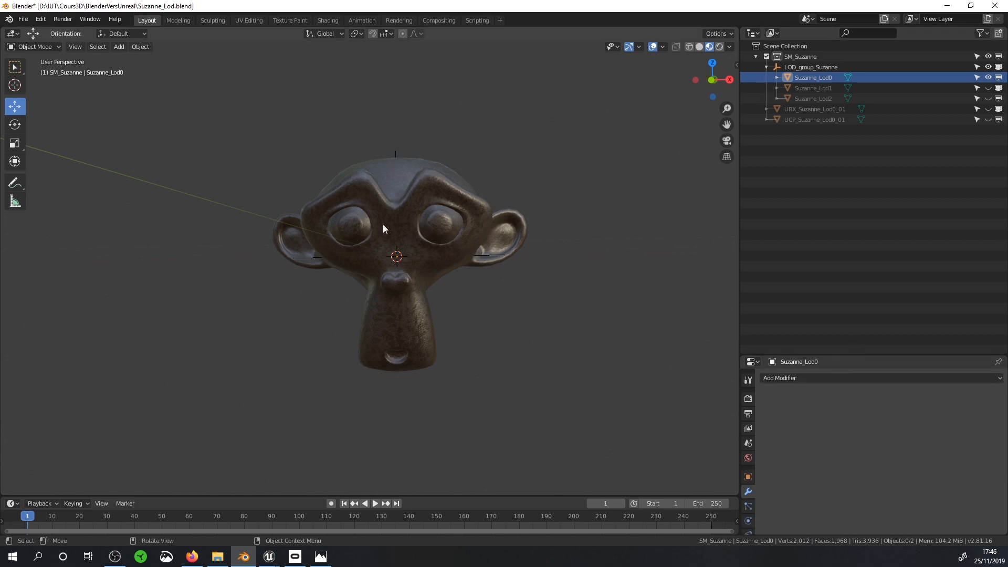
Step: In Edit Mode on Suzanne_Lod0, try dissolving the two edge loops around one eye to simplify the mesh by hand
{"action": "scroll", "coordinate": [432, 242], "scroll_direction": "up", "scroll_amount": 2}
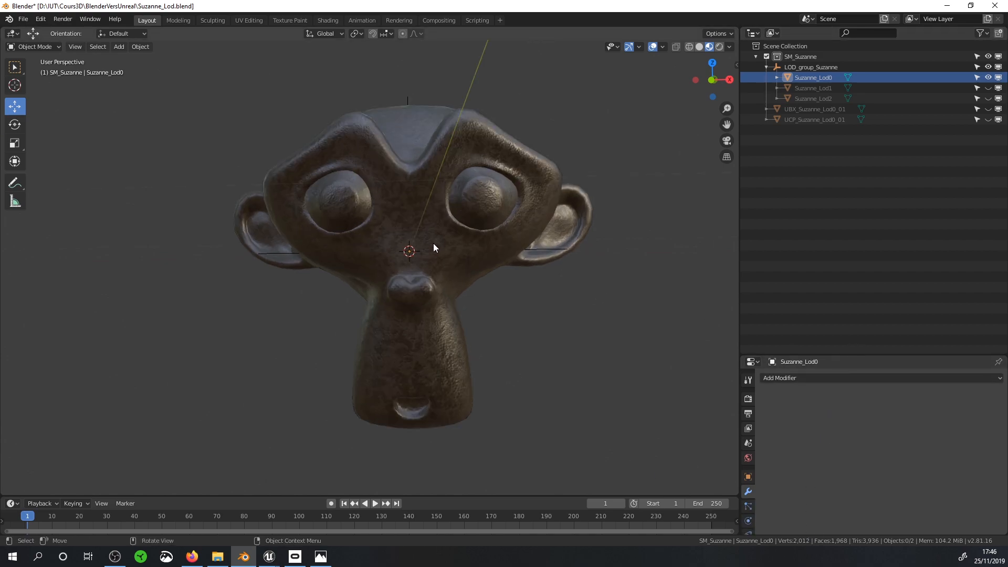
{"action": "key", "text": "Tab"}
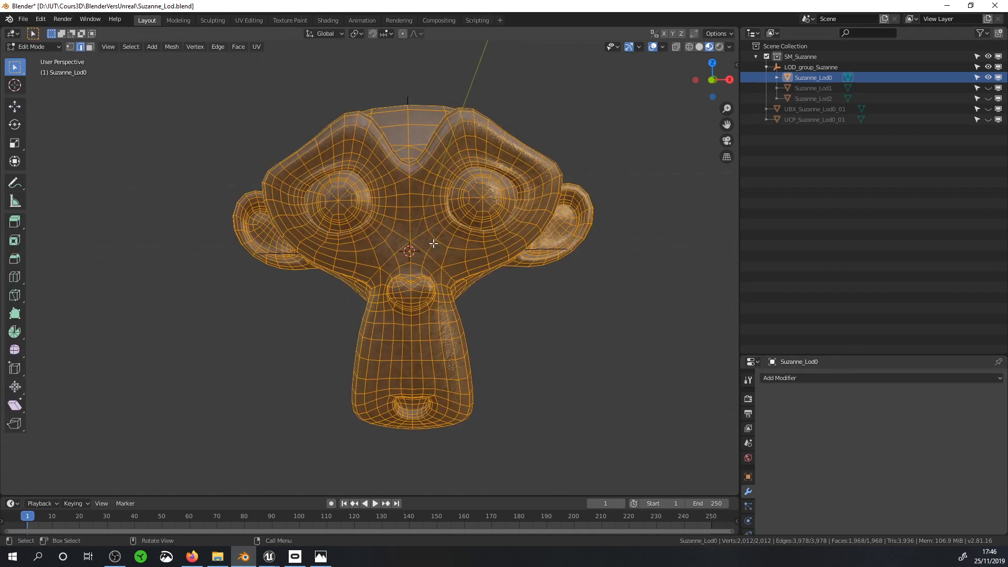
{"action": "key", "text": "alt+a"}
{"action": "left_click", "coordinate": [461, 243], "text": "alt"}
{"action": "left_click", "coordinate": [463, 241], "text": "alt+shift"}
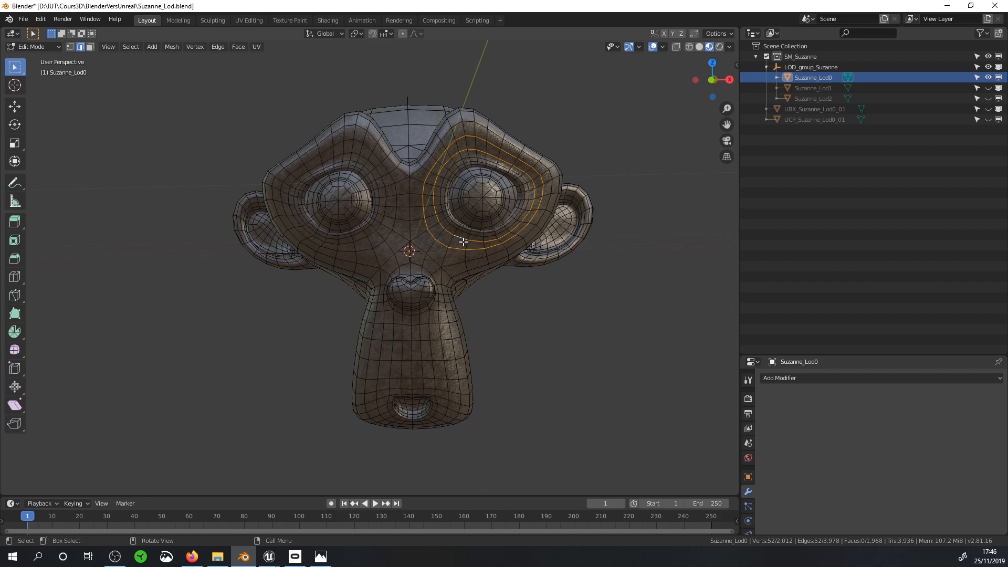
{"action": "key", "text": "x"}
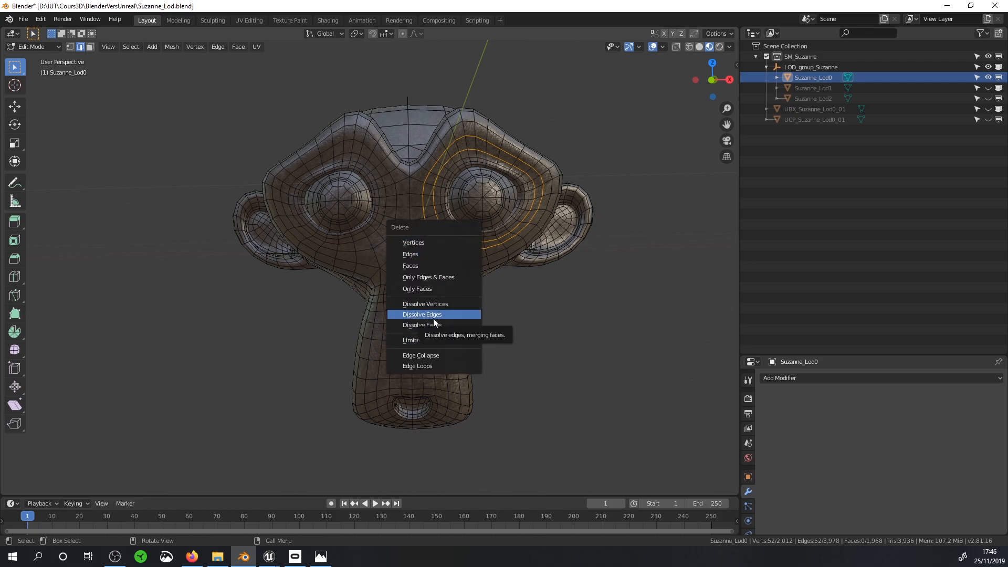
{"action": "left_click", "coordinate": [433, 315]}
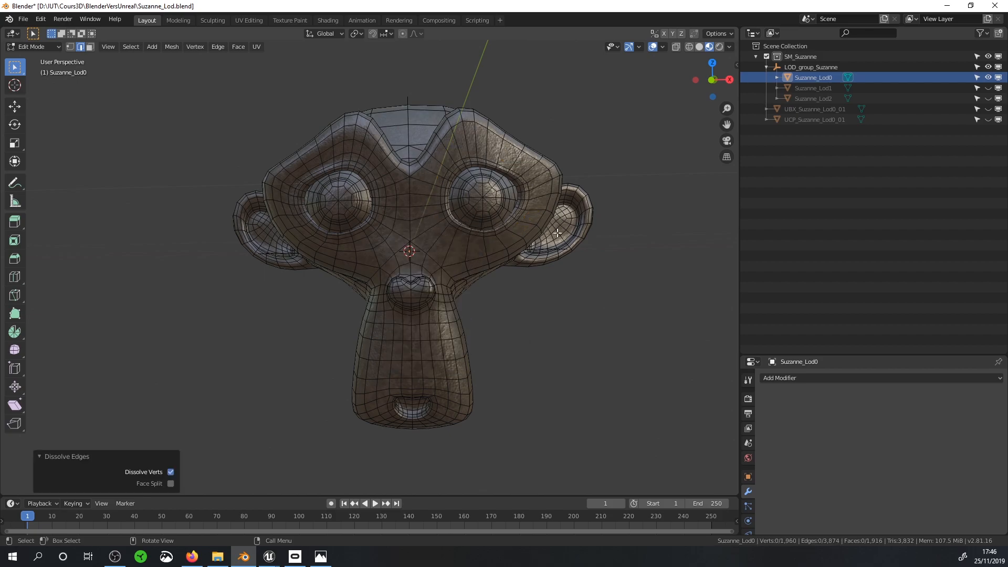
Step: Undo the edge dissolve and the preceding edge loop selection
{"action": "key", "text": "ctrl+z"}
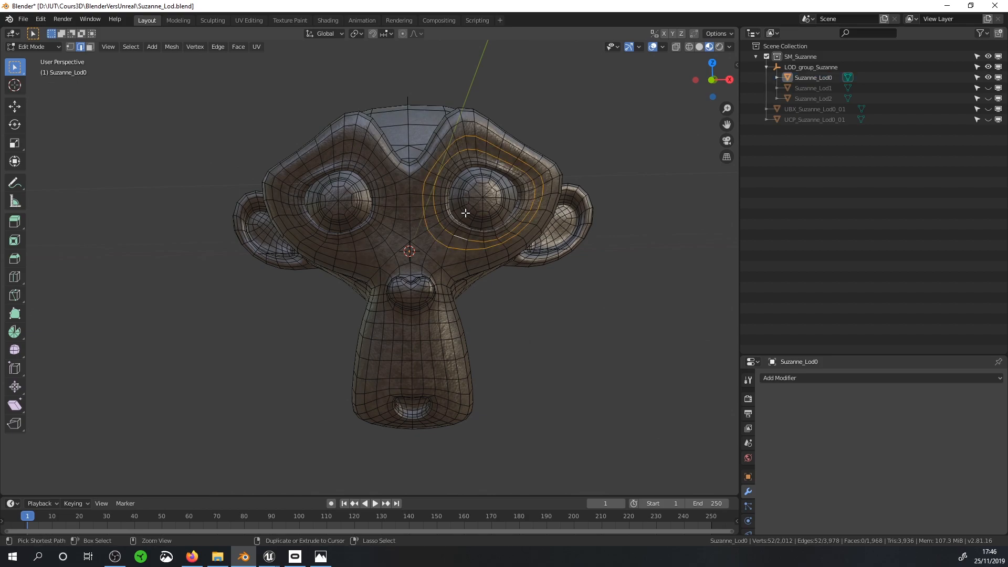
{"action": "key", "text": "ctrl+z"}
{"action": "key", "text": "ctrl+z"}
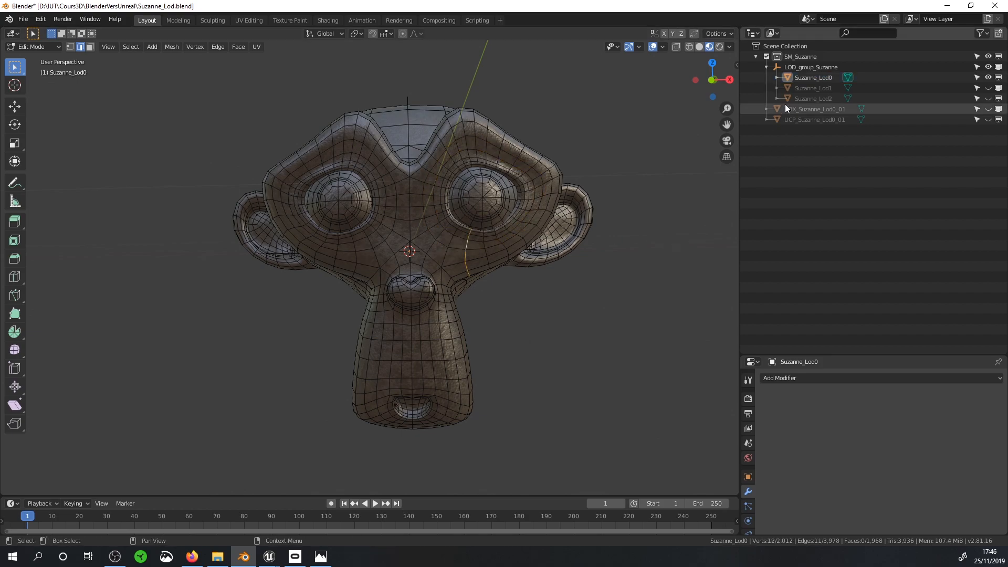
Step: Add a Decimate modifier to Suzanne_Lod0 and, in Object Mode, lower its collapse Ratio to 0.4232
{"action": "left_click", "coordinate": [806, 87]}
{"action": "left_click", "coordinate": [811, 77]}
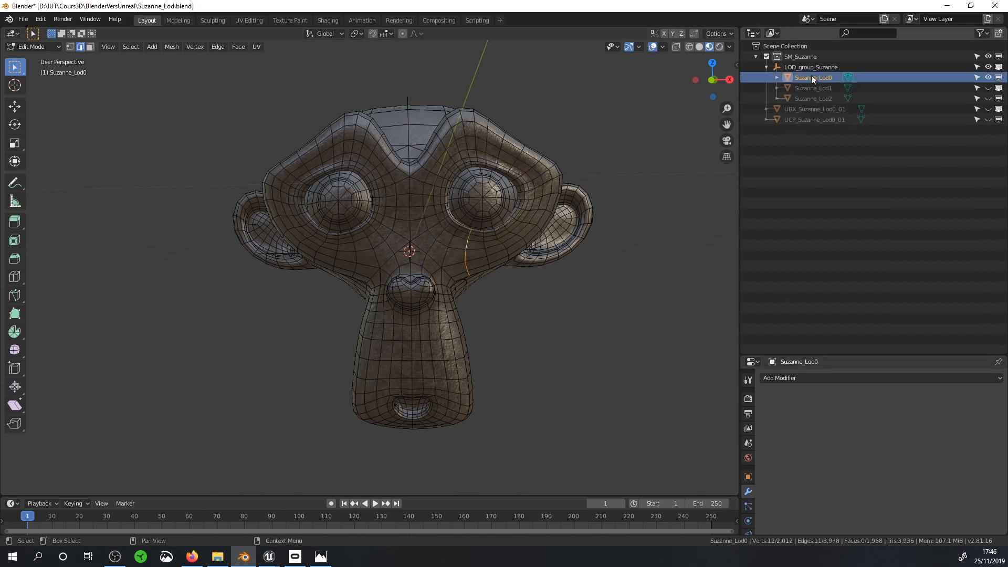
{"action": "left_click", "coordinate": [790, 374]}
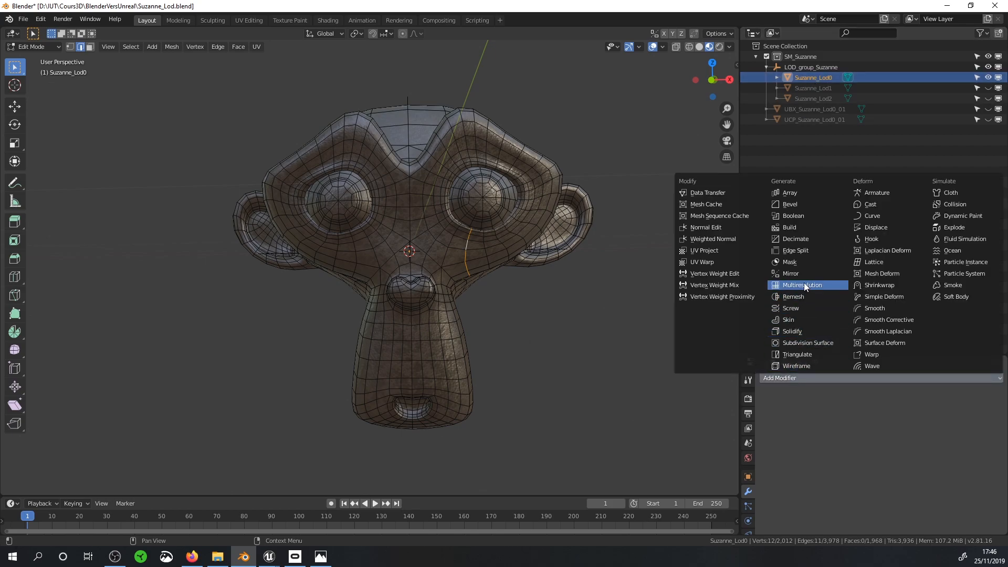
{"action": "left_click", "coordinate": [796, 239]}
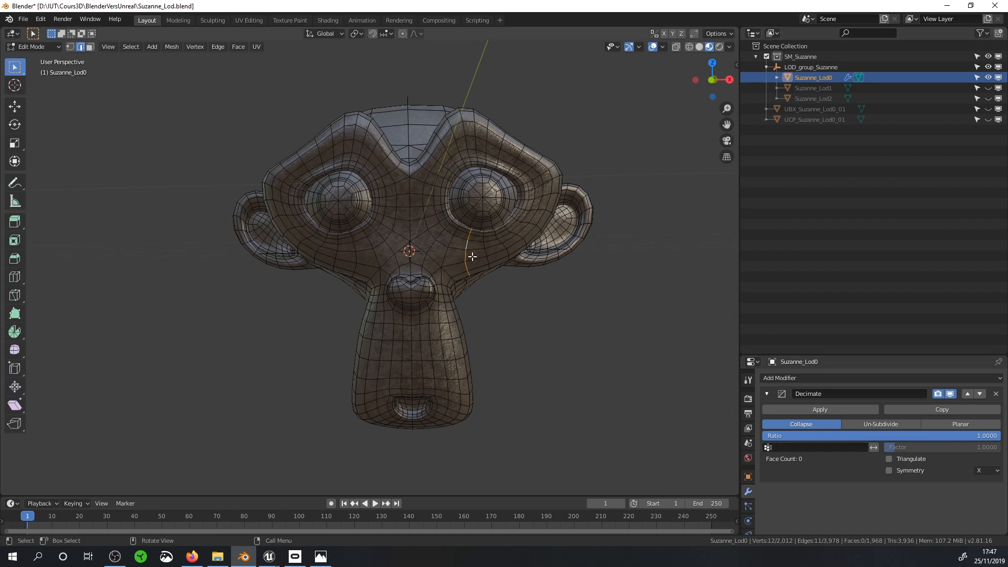
{"action": "key", "text": "Tab"}
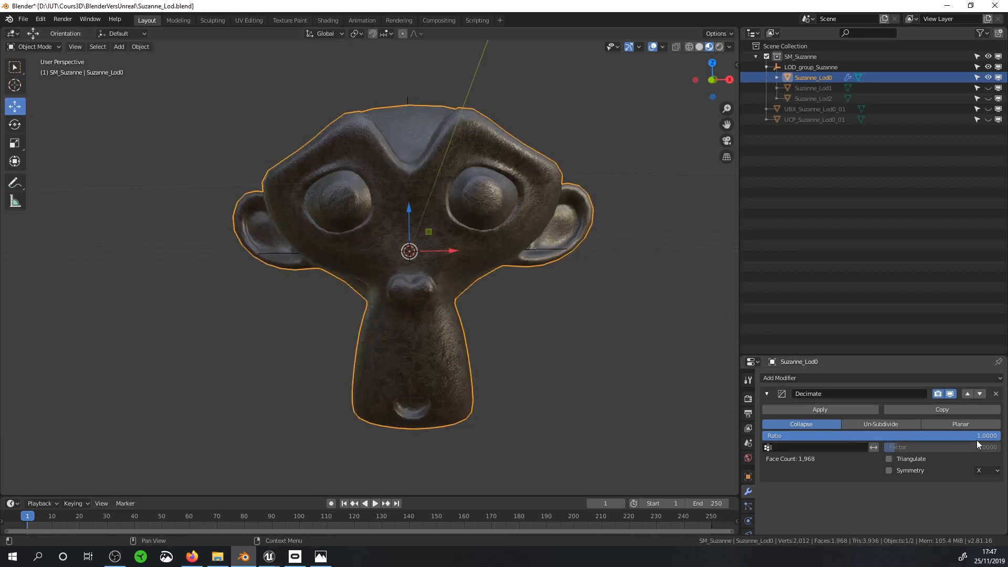
{"action": "left_click_drag", "start_coordinate": [987, 436], "coordinate": [863, 436]}
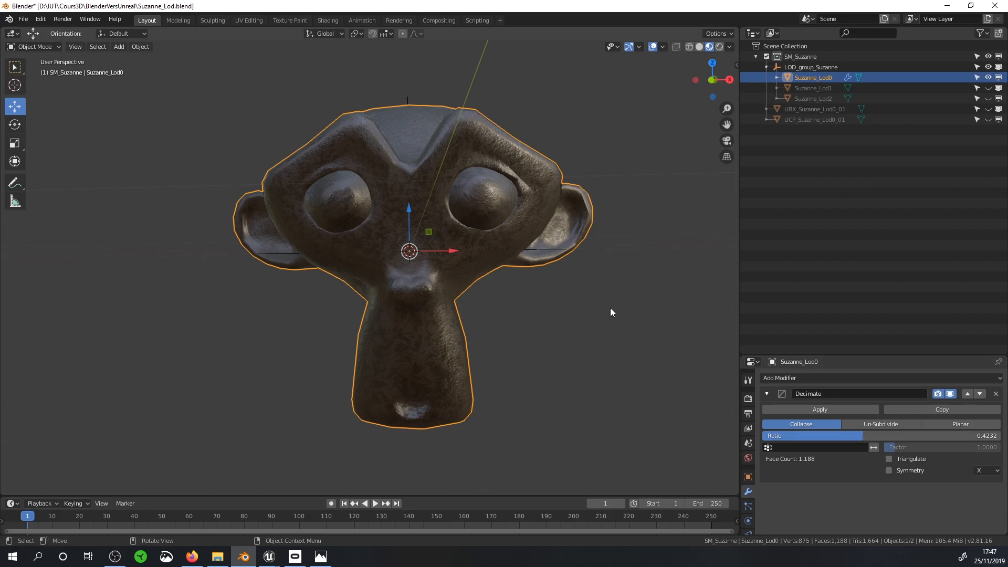
Step: Enable the wireframe overlay and set the Decimate Ratio back to 1.0, keeping Suzanne_Lod0 as the selected object
{"action": "left_click", "coordinate": [662, 47]}
{"action": "left_click", "coordinate": [598, 236]}
{"action": "left_click_drag", "start_coordinate": [845, 436], "coordinate": [1000, 436]}
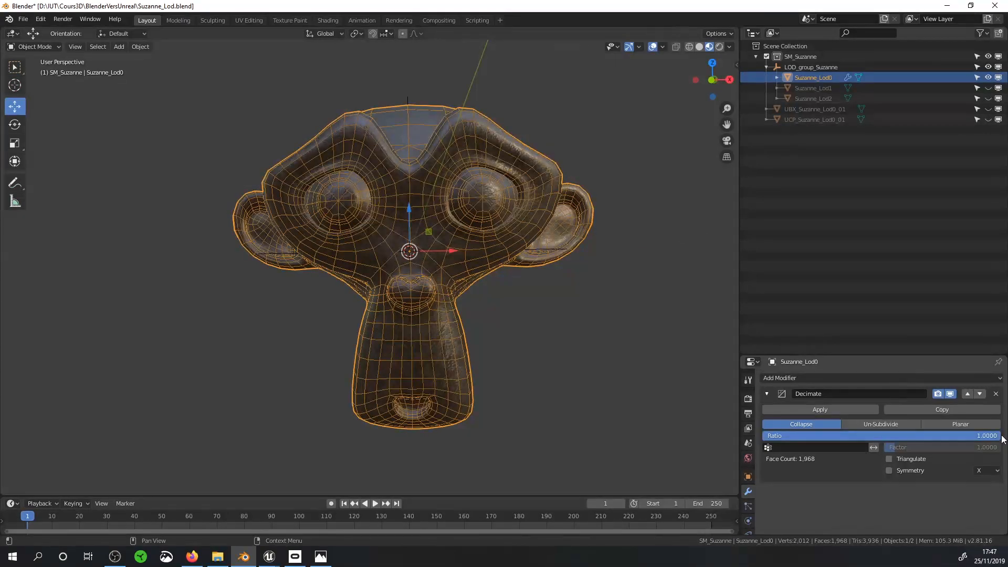
{"action": "left_click", "coordinate": [826, 101]}
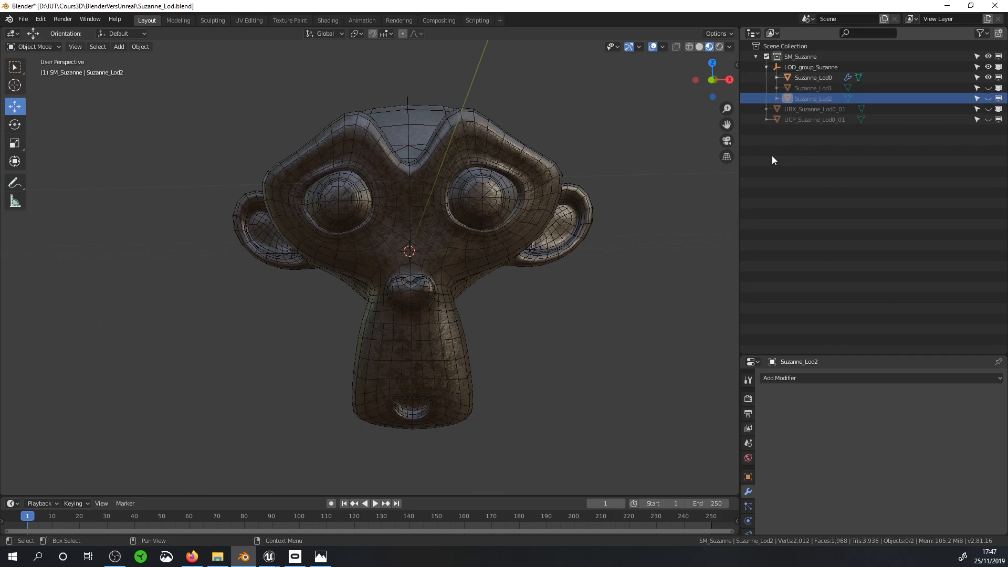
{"action": "left_click", "coordinate": [810, 79]}
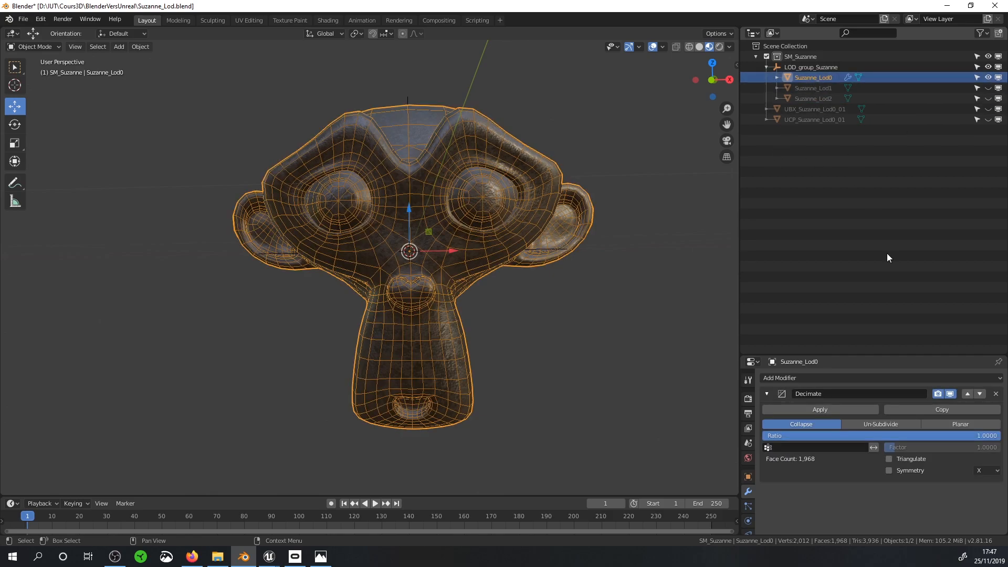
Step: Remove the Decimate modifier from Suzanne_Lod0 and delete the LOD_group_Suzanne empty
{"action": "left_click", "coordinate": [998, 397]}
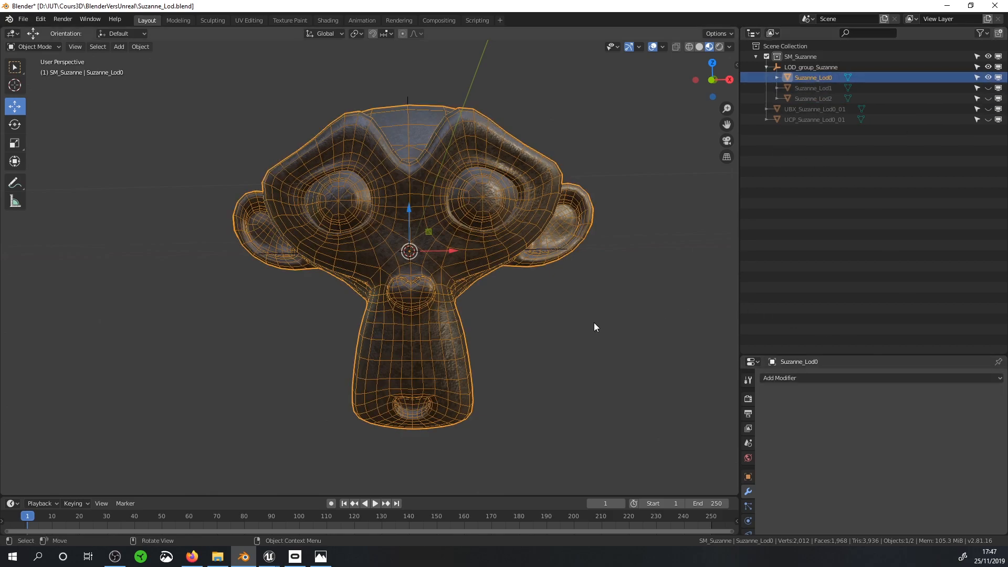
{"action": "left_click", "coordinate": [824, 67]}
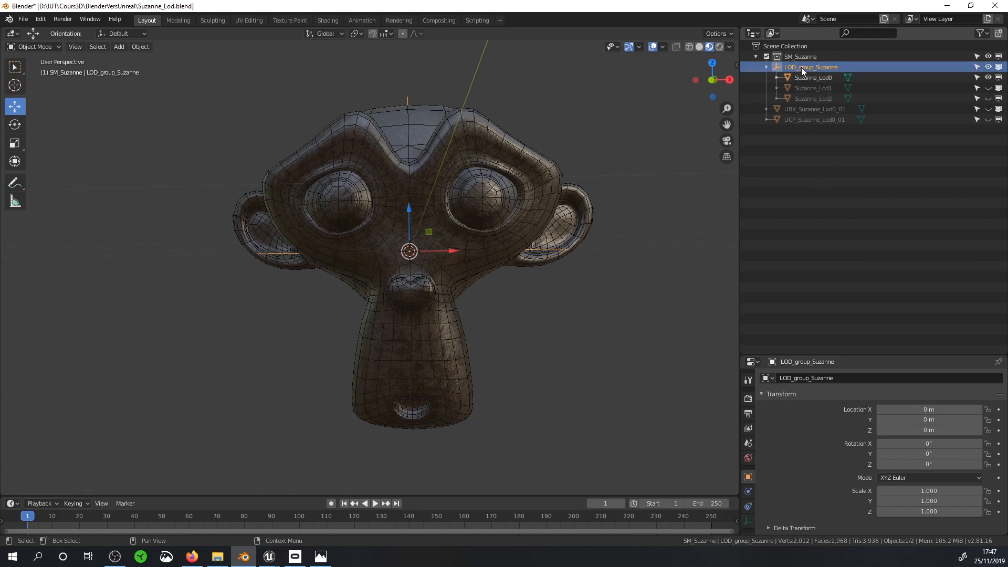
{"action": "key", "text": "Delete"}
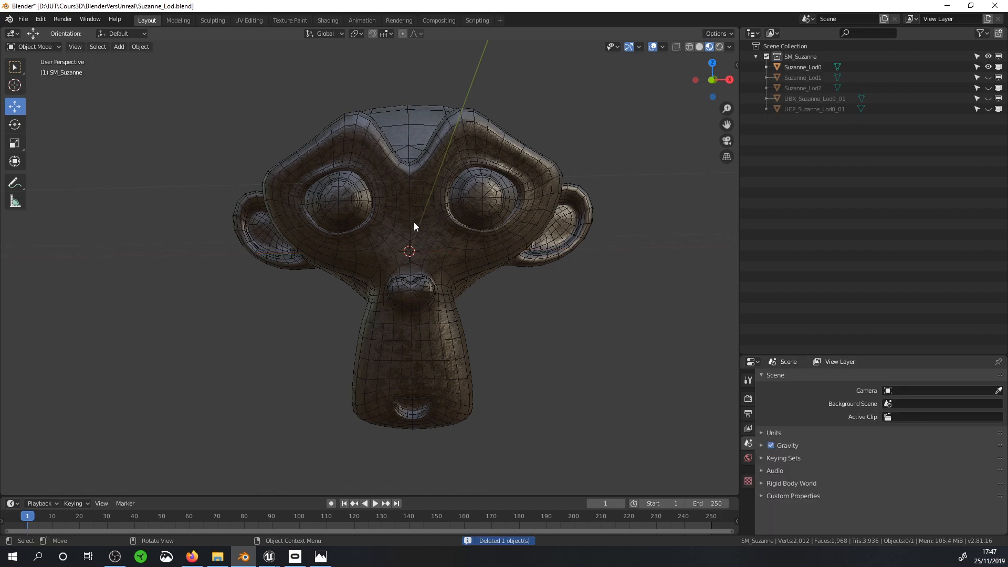
Step: Add a Plain Axes empty to the scene and rename it SuzanneLODGroup
{"action": "key", "text": "shift+a"}
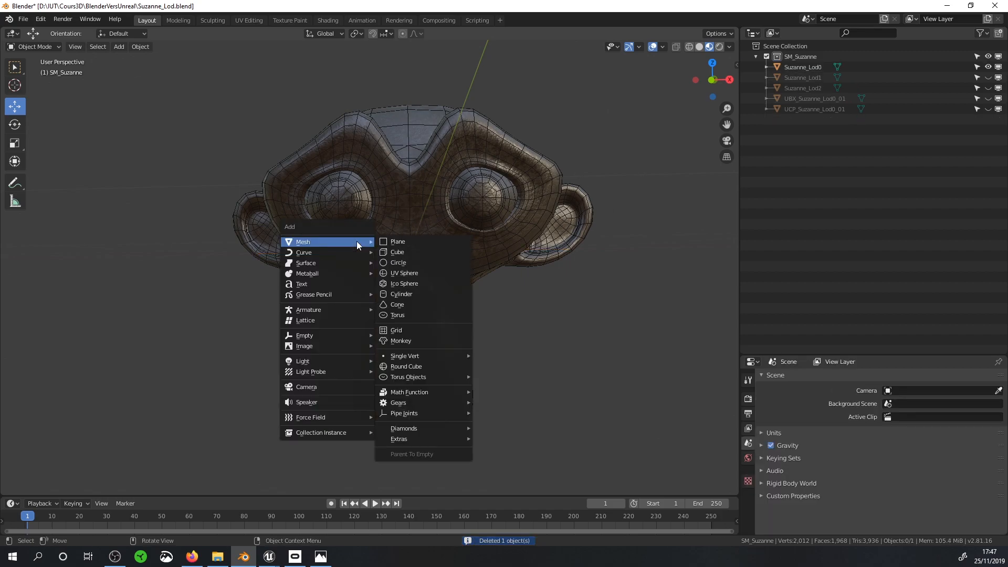
{"action": "mouse_move", "coordinate": [320, 334]}
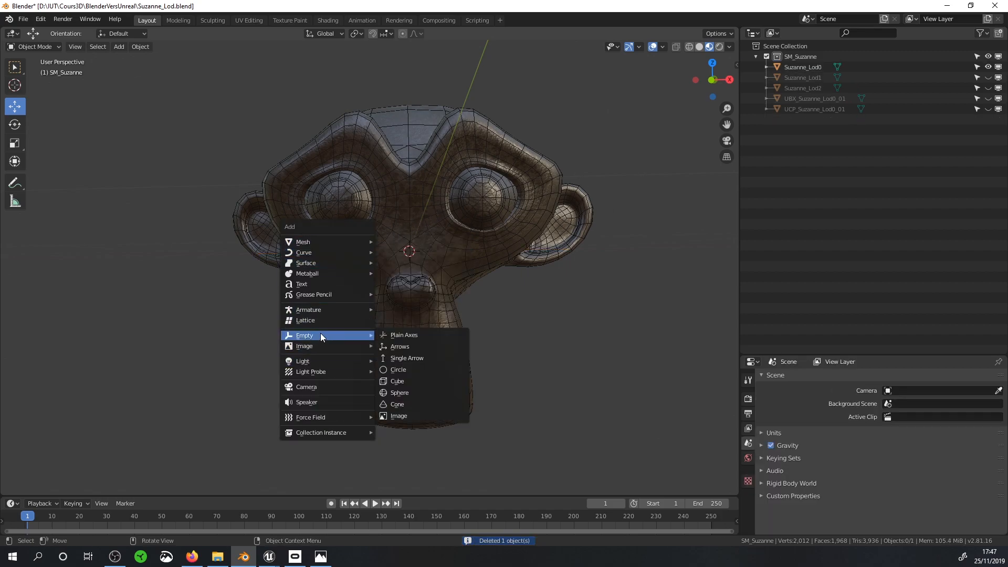
{"action": "left_click", "coordinate": [394, 333]}
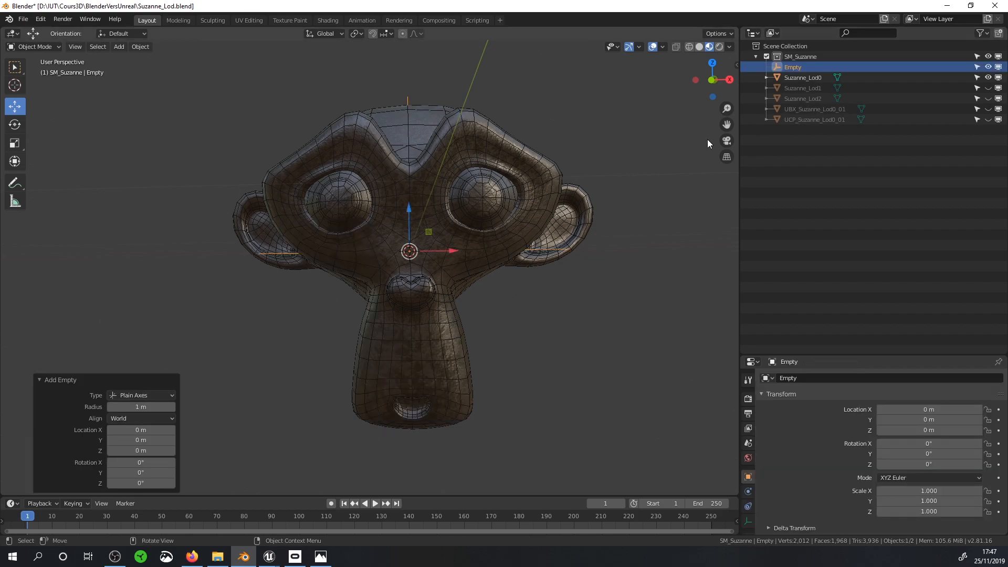
{"action": "double_click", "coordinate": [794, 67]}
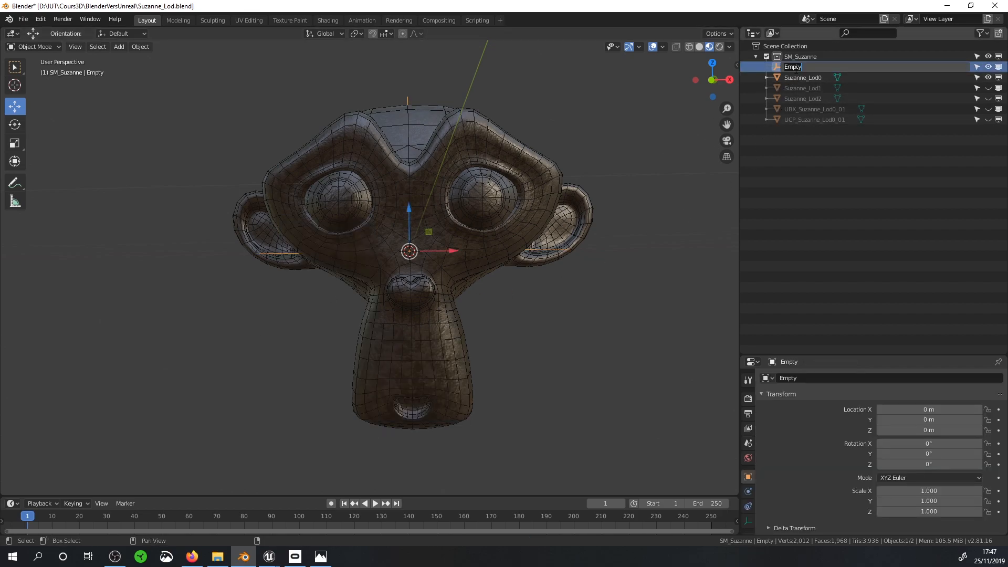
{"action": "type", "text": "SuzanneLODGroup"}
{"action": "key", "text": "Return"}
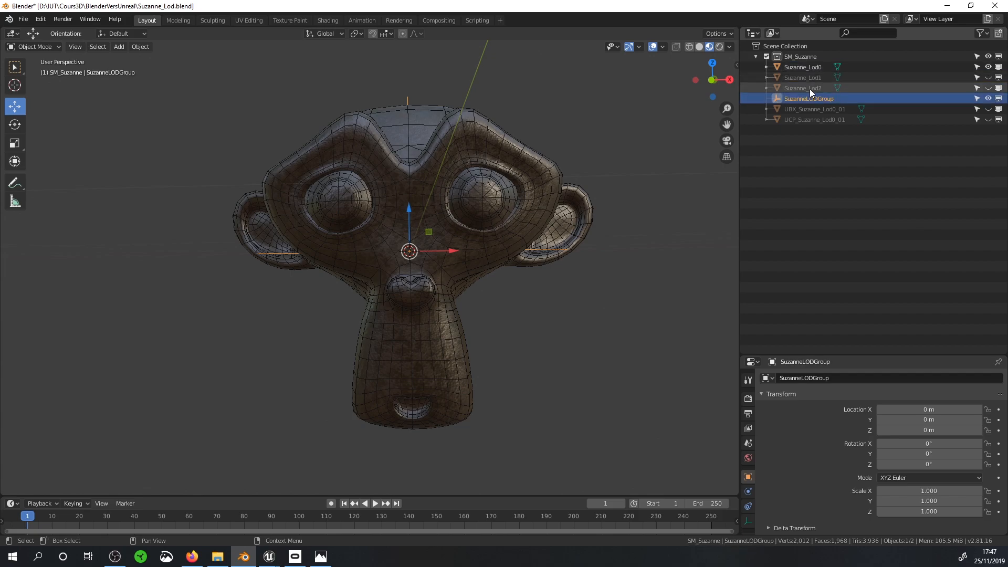
Step: Unhide the Suzanne_Lod1 and Suzanne_Lod2 meshes in the viewport
{"action": "left_click", "coordinate": [988, 77]}
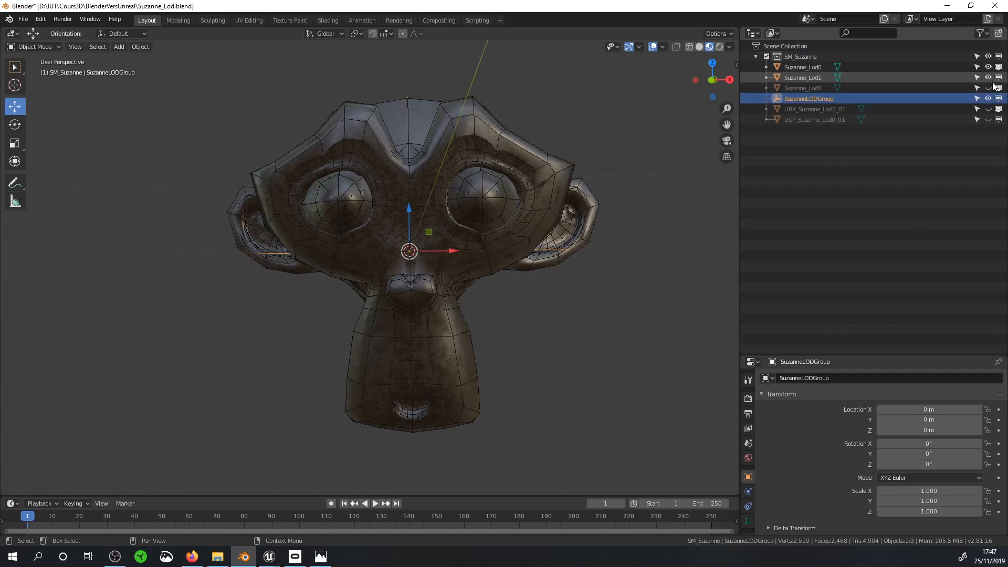
{"action": "left_click", "coordinate": [987, 87]}
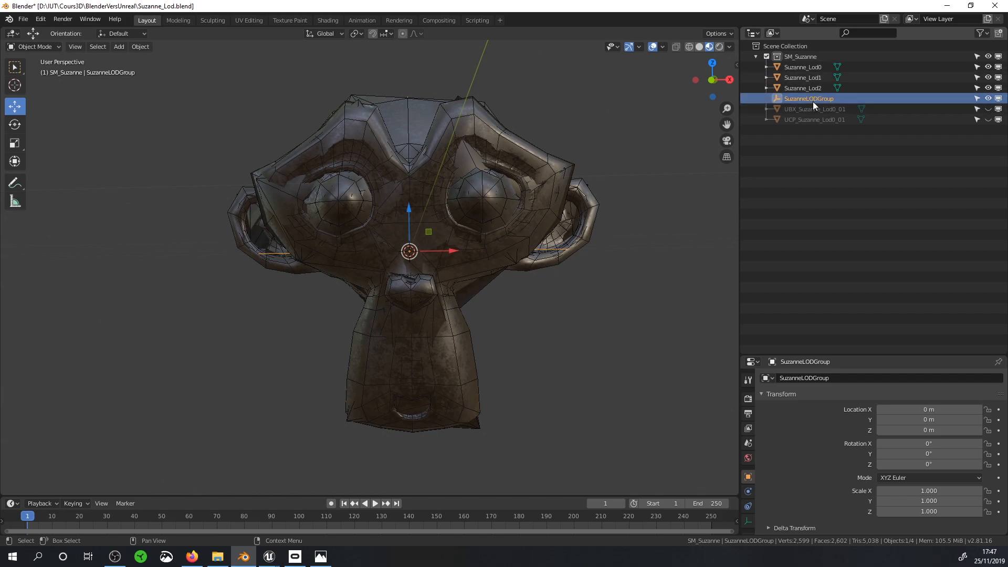
Step: Enlarge the properties area and set SuzanneLODGroup as the parent of Suzanne_Lod0 in its object relations
{"action": "left_click_drag", "start_coordinate": [813, 67], "coordinate": [803, 102]}
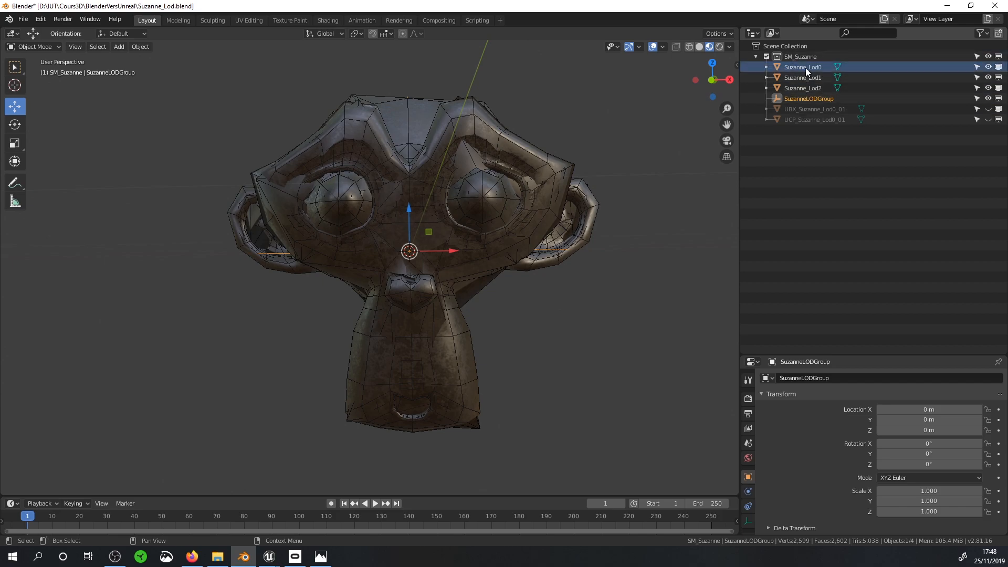
{"action": "left_click_drag", "start_coordinate": [825, 354], "coordinate": [819, 241]}
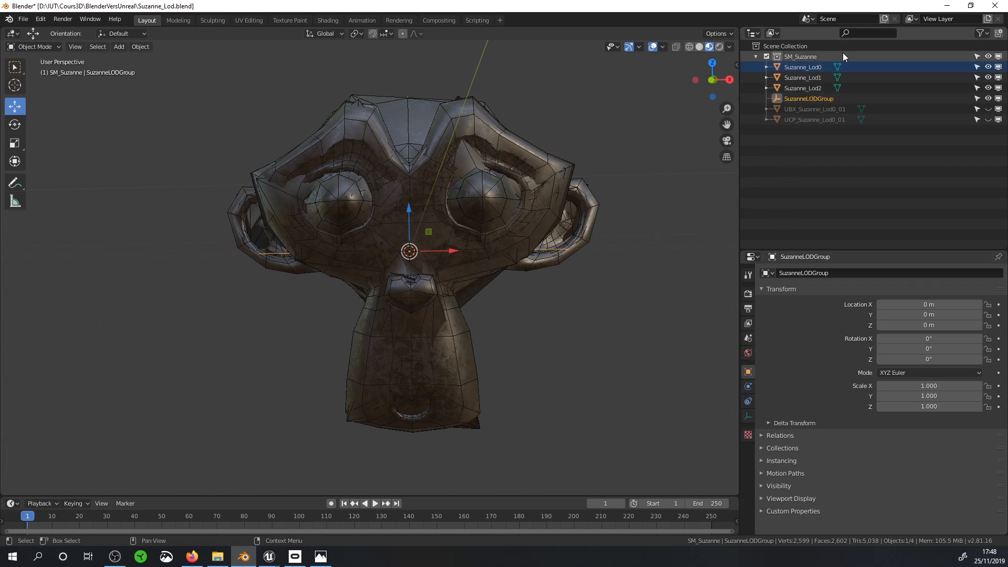
{"action": "left_click", "coordinate": [762, 437]}
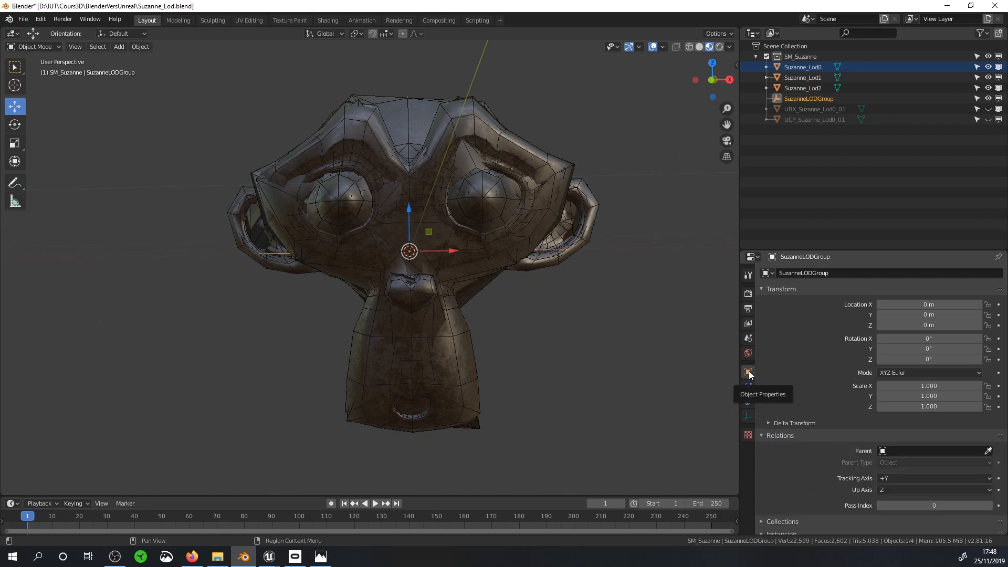
{"action": "left_click", "coordinate": [903, 451]}
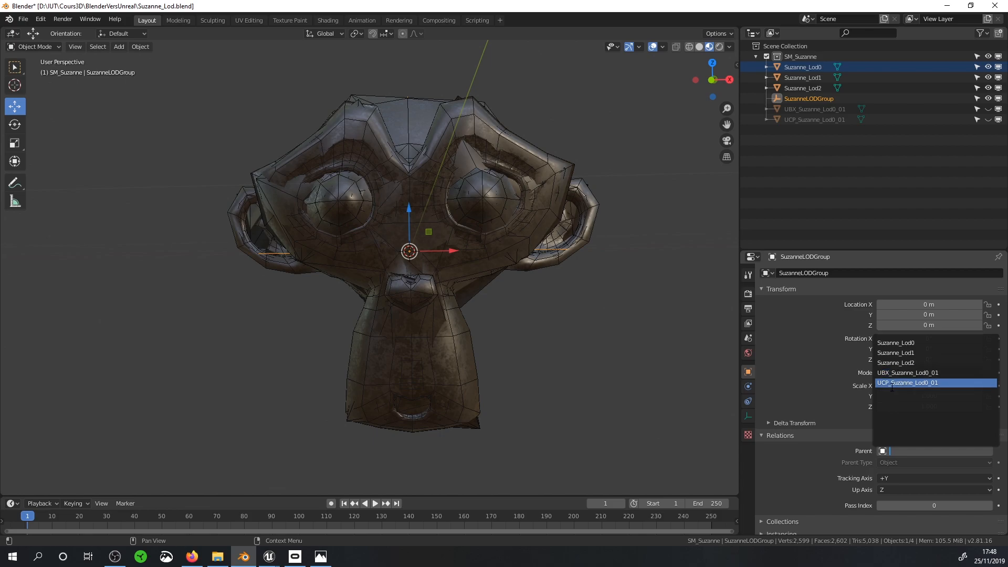
{"action": "left_click", "coordinate": [803, 68]}
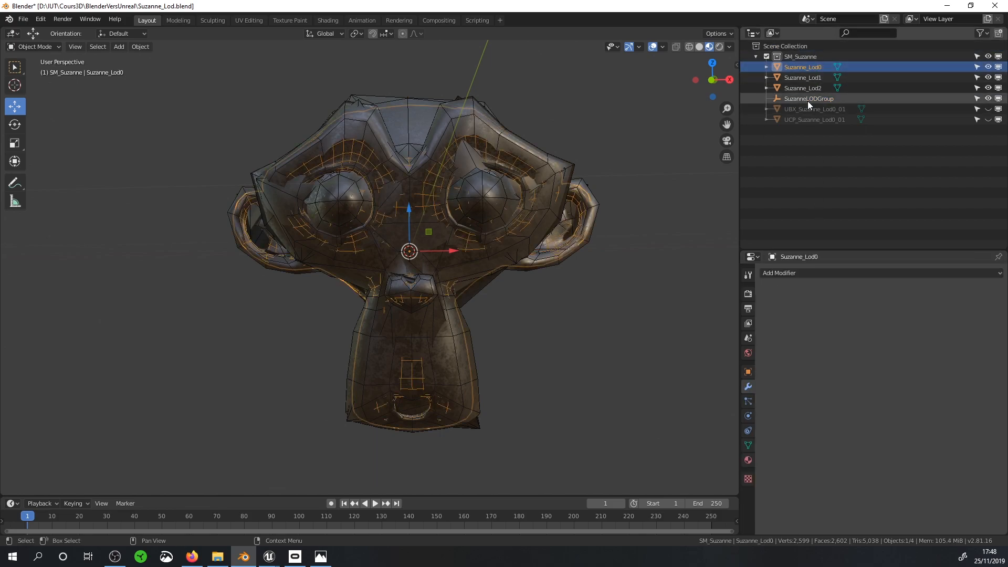
{"action": "left_click", "coordinate": [748, 372]}
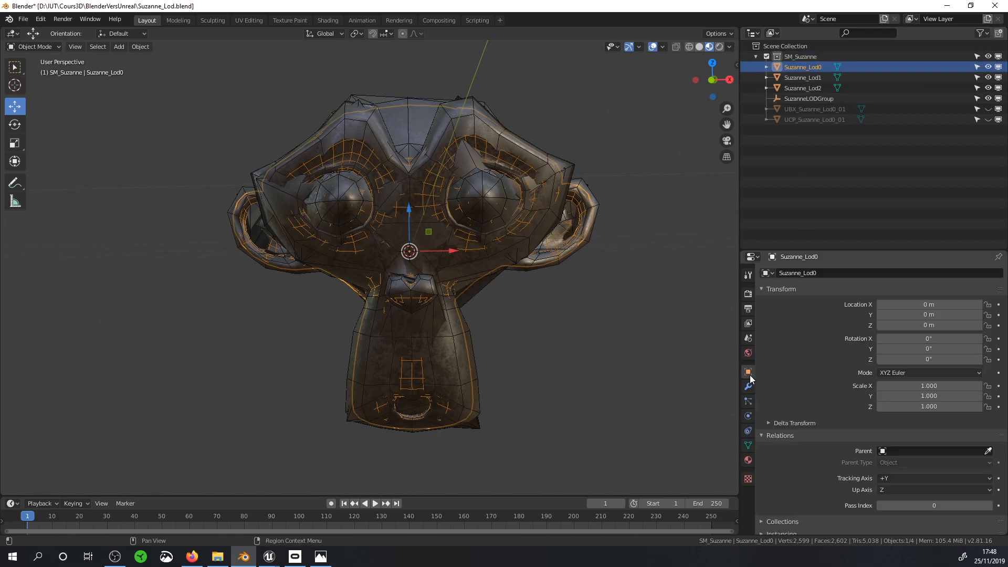
{"action": "left_click", "coordinate": [924, 451]}
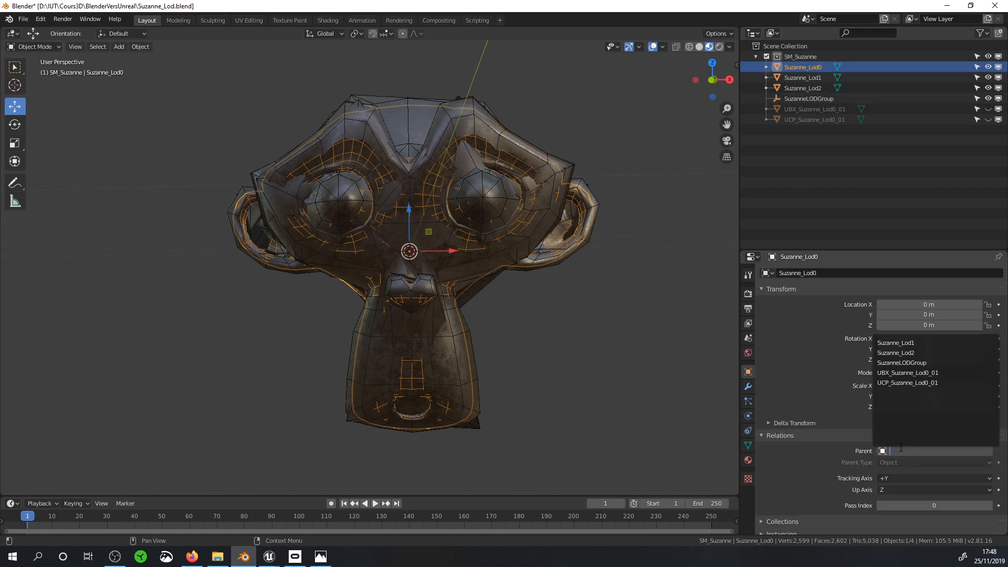
{"action": "left_click", "coordinate": [906, 362]}
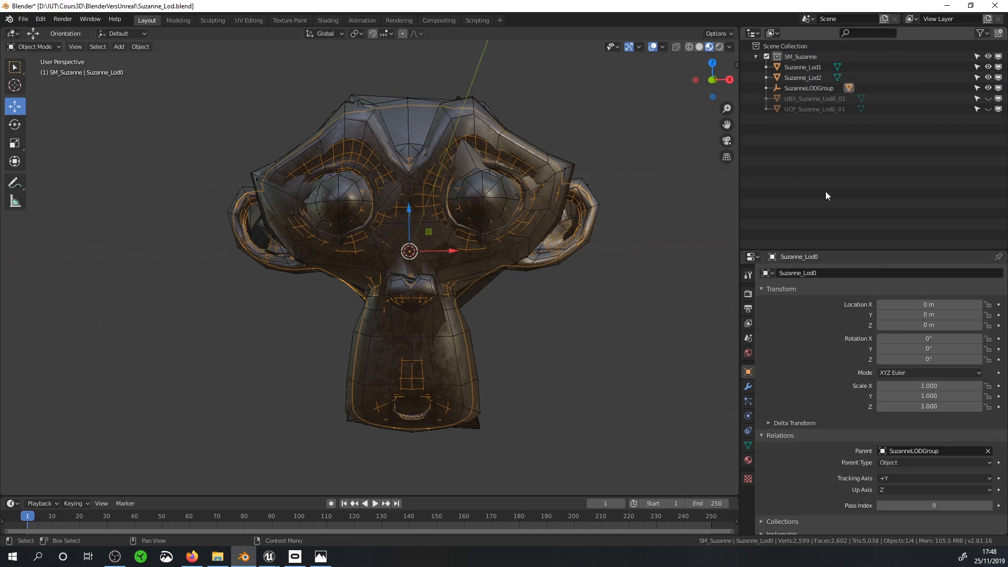
Step: Set SuzanneLODGroup as the parent of Suzanne_Lod1 and Suzanne_Lod2, and expand the group's hierarchy in the outliner
{"action": "left_click", "coordinate": [805, 70]}
{"action": "left_click", "coordinate": [911, 451]}
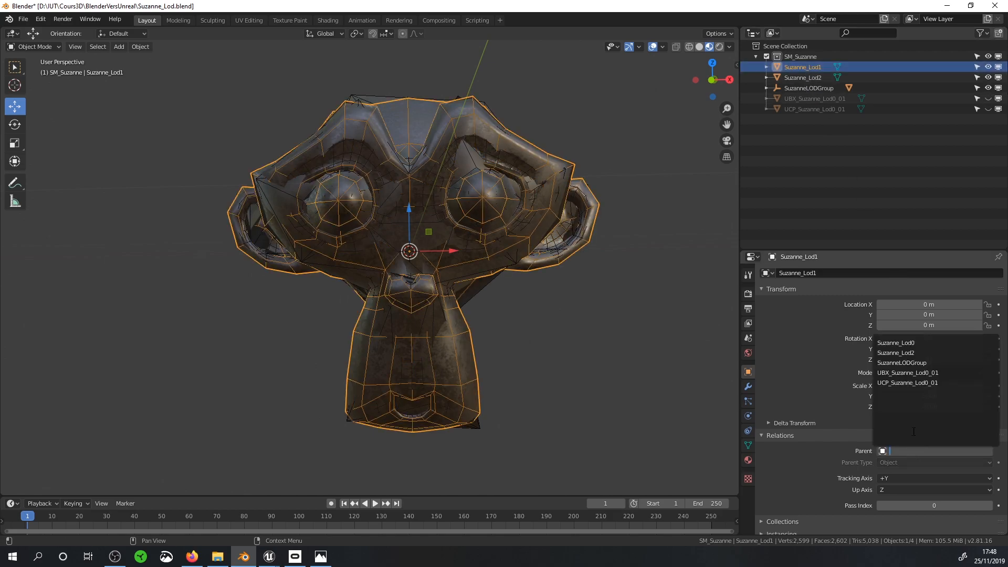
{"action": "left_click", "coordinate": [916, 363]}
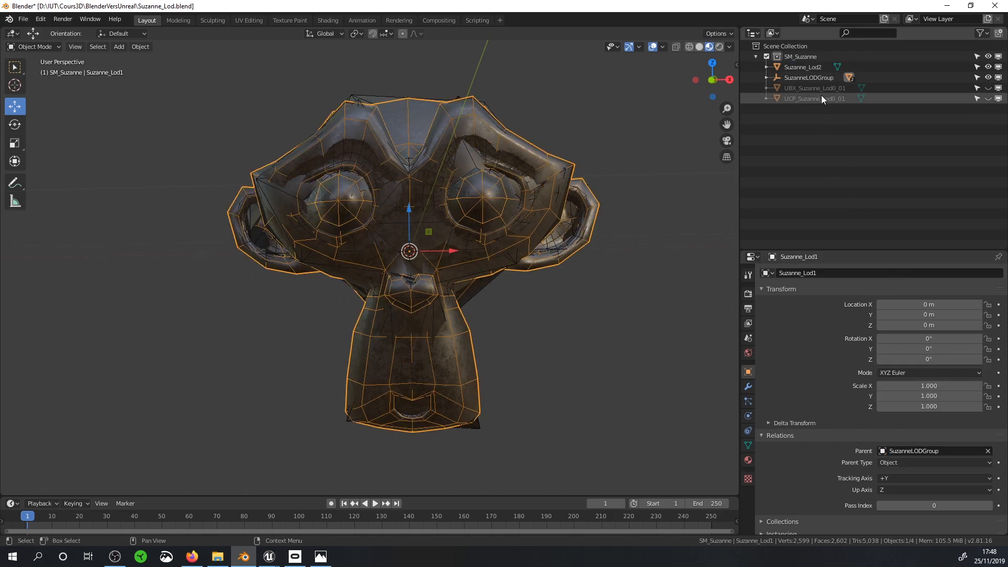
{"action": "left_click", "coordinate": [812, 67]}
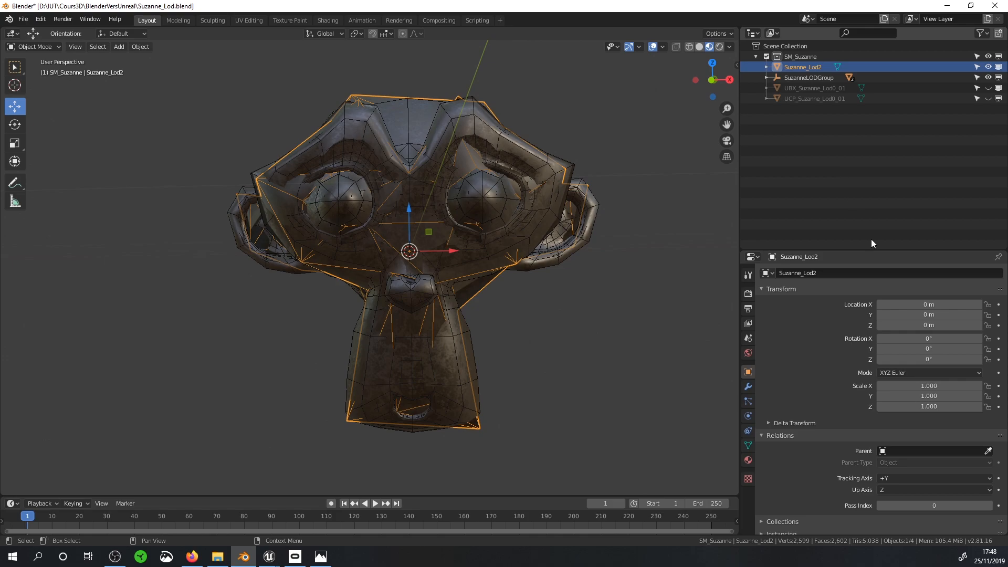
{"action": "left_click", "coordinate": [905, 450]}
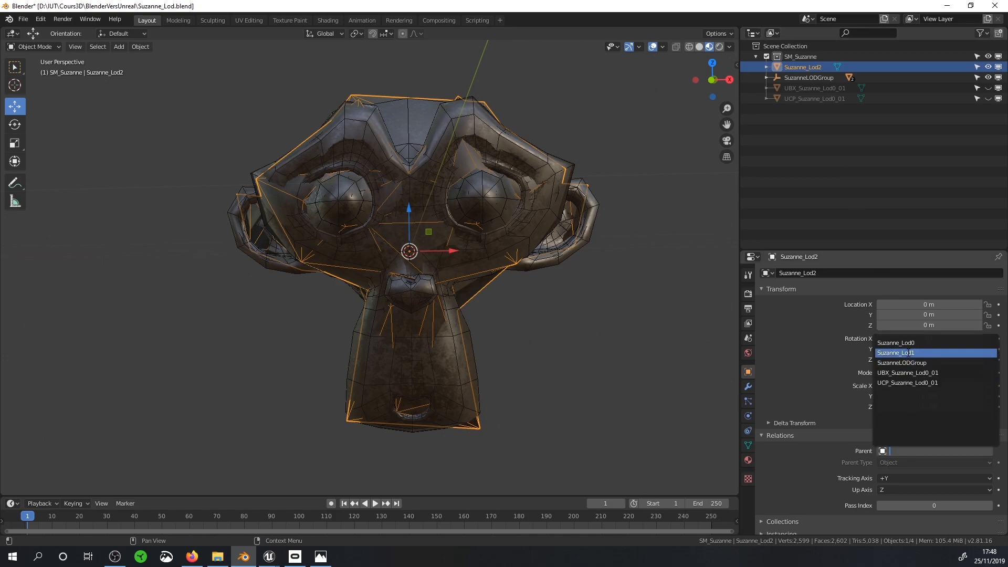
{"action": "left_click", "coordinate": [908, 362]}
{"action": "left_click", "coordinate": [765, 68]}
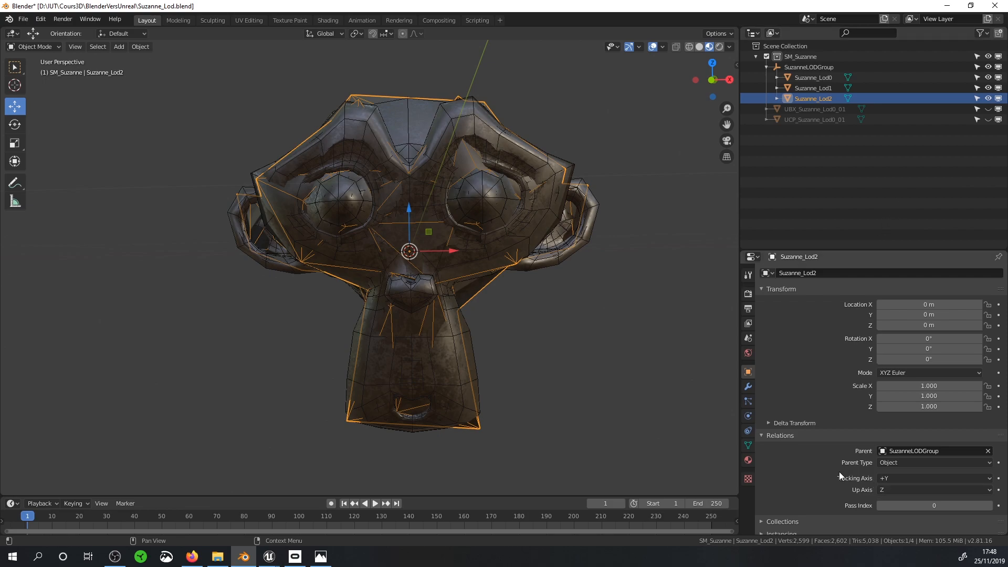
Step: Add a new custom property to the SuzanneLODGroup empty's object properties
{"action": "scroll", "coordinate": [839, 471], "scroll_direction": "down", "scroll_amount": 3}
{"action": "scroll", "coordinate": [839, 464], "scroll_direction": "up", "scroll_amount": 3}
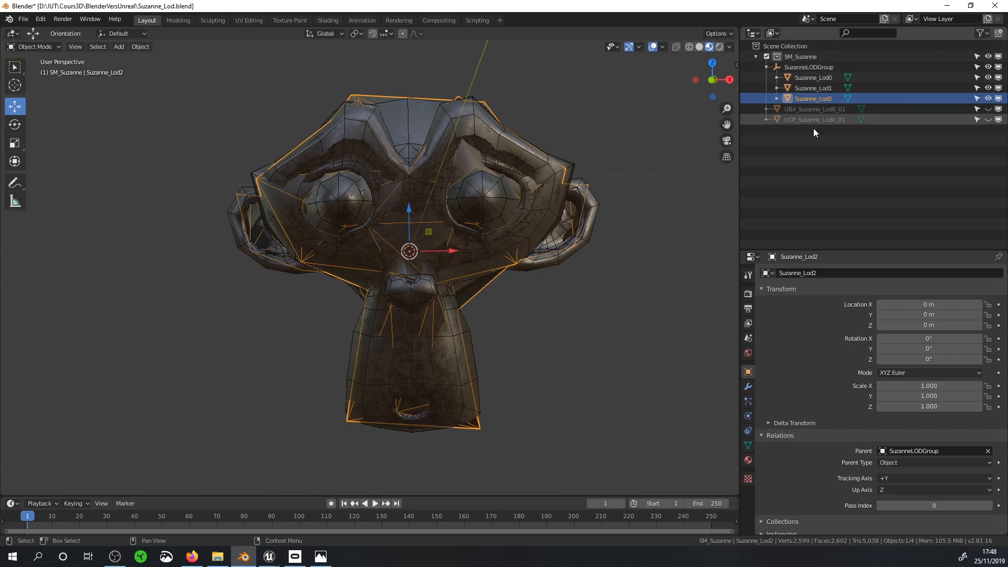
{"action": "left_click", "coordinate": [812, 68]}
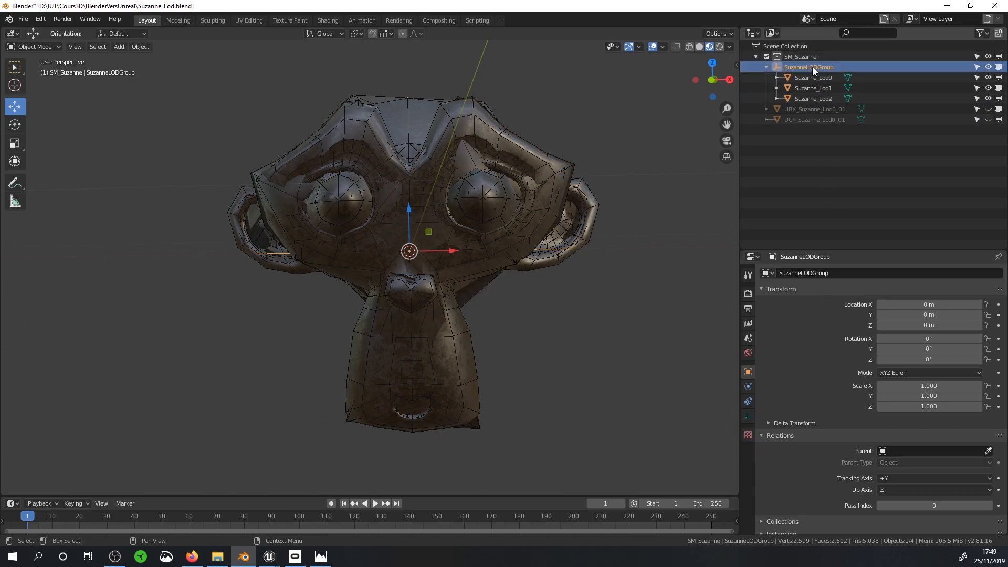
{"action": "scroll", "coordinate": [827, 362], "scroll_direction": "down", "scroll_amount": 3}
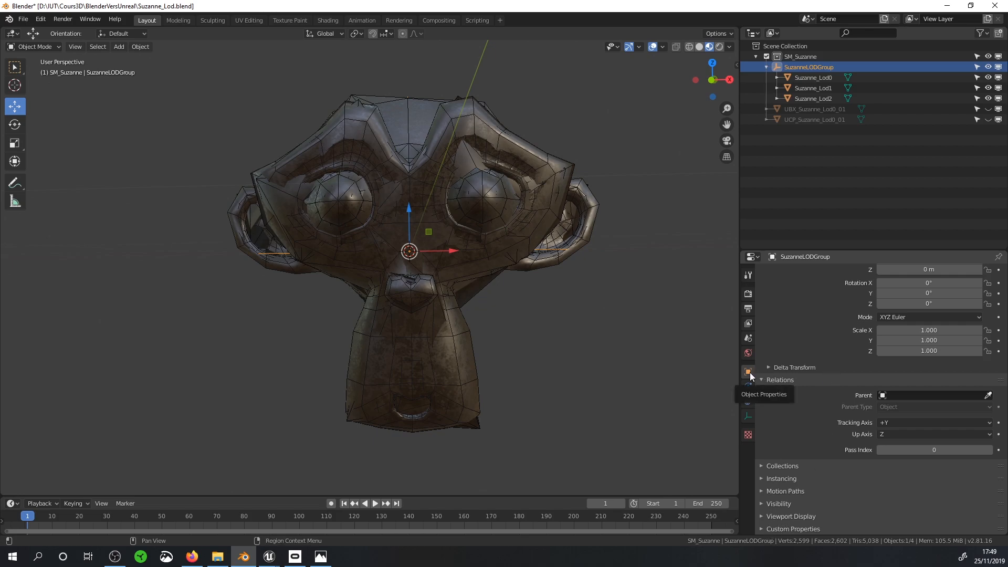
{"action": "left_click", "coordinate": [761, 528]}
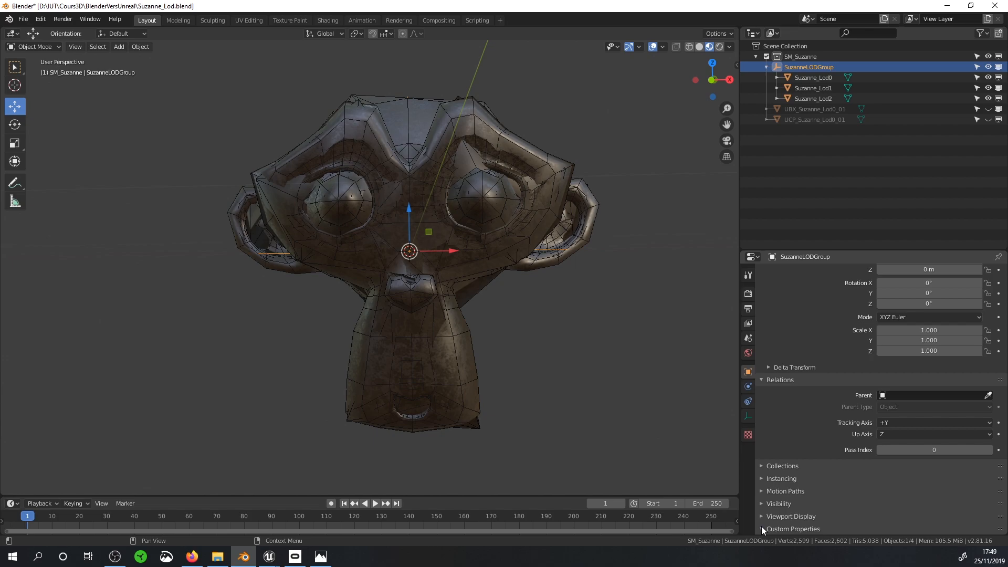
{"action": "scroll", "coordinate": [805, 457], "scroll_direction": "down", "scroll_amount": 1}
{"action": "left_click", "coordinate": [818, 520]}
{"action": "scroll", "coordinate": [836, 491], "scroll_direction": "down", "scroll_amount": 1}
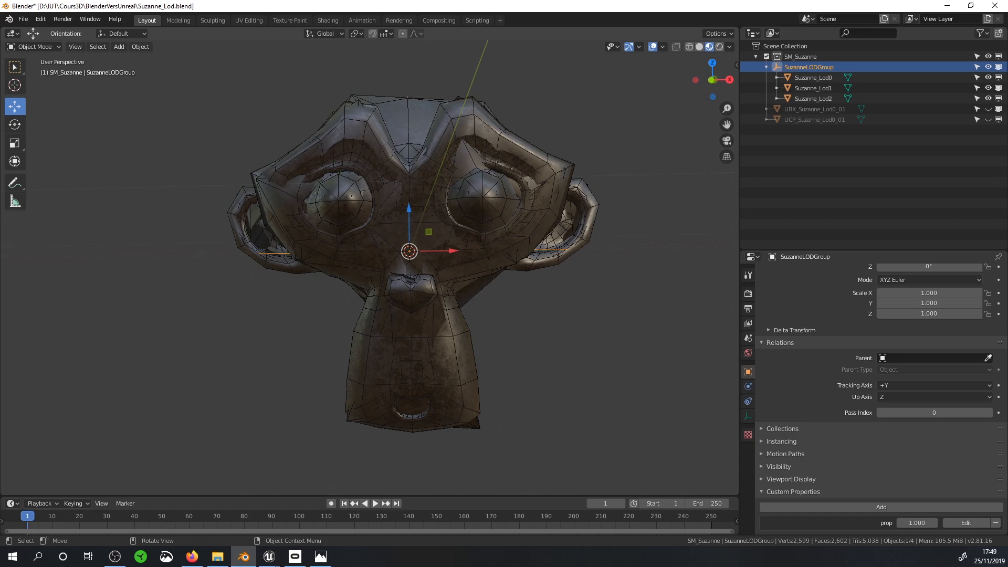
Step: Edit SuzanneLODGroup's new custom property and rename it fbx_type
{"action": "key", "text": "alt+Tab"}
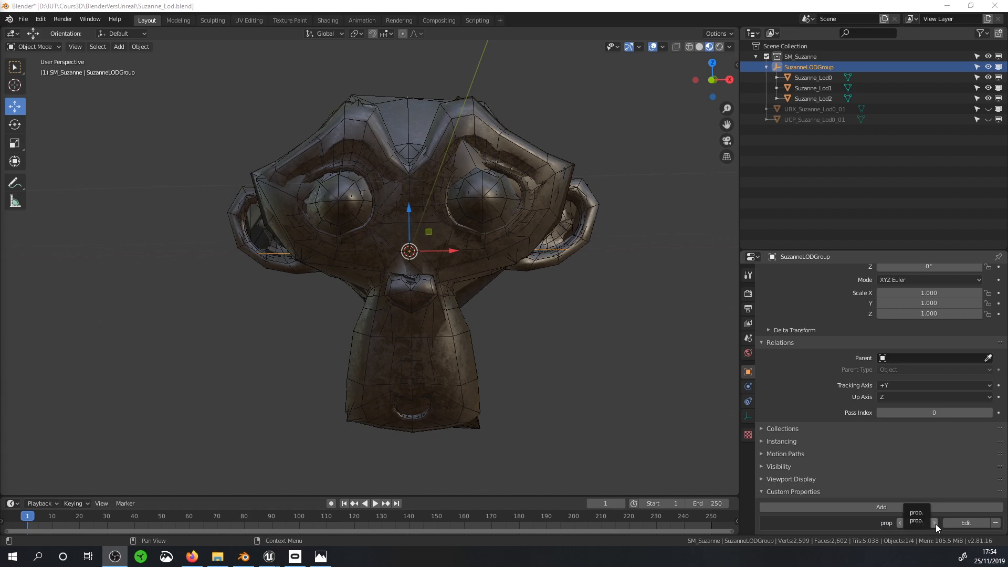
{"action": "left_click", "coordinate": [959, 523]}
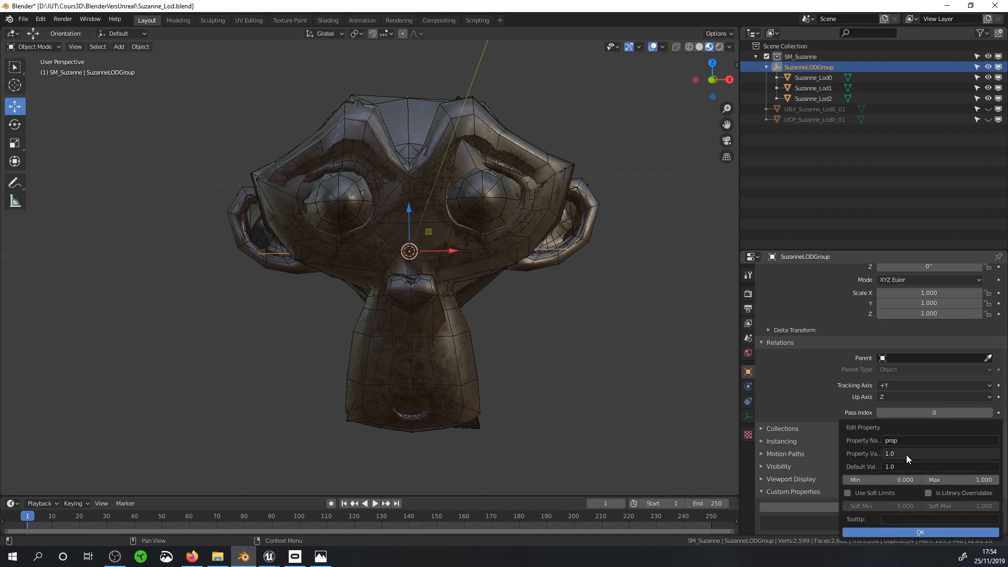
{"action": "left_click", "coordinate": [899, 441]}
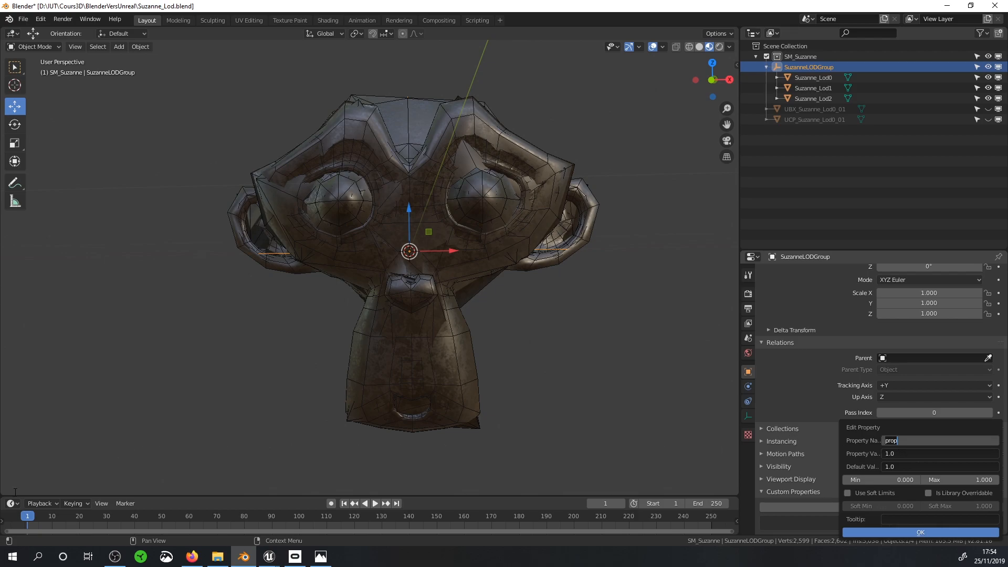
{"action": "key", "text": "alt+Tab"}
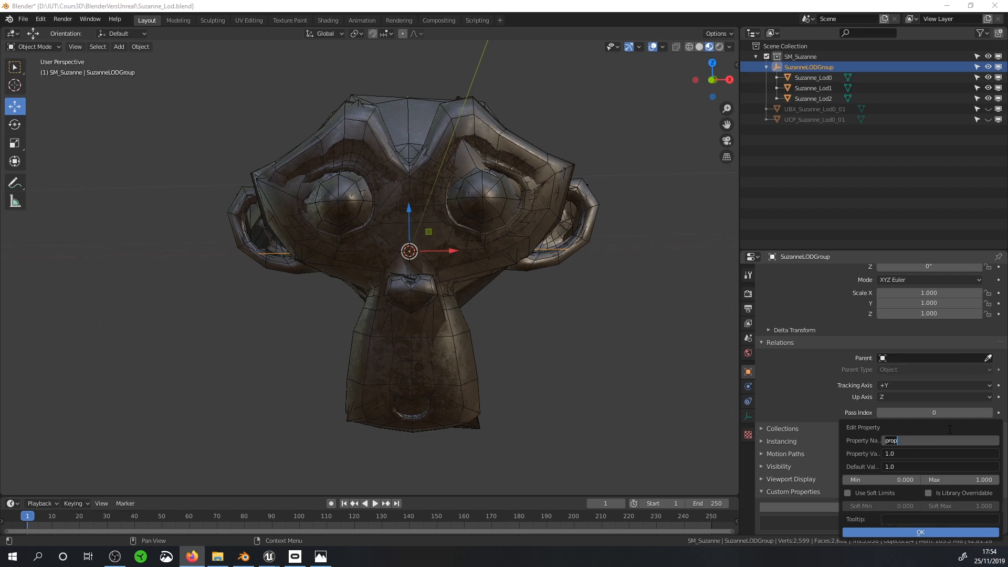
{"action": "left_click_drag", "start_coordinate": [925, 437], "coordinate": [845, 442]}
{"action": "type", "text": "fbx_type"}
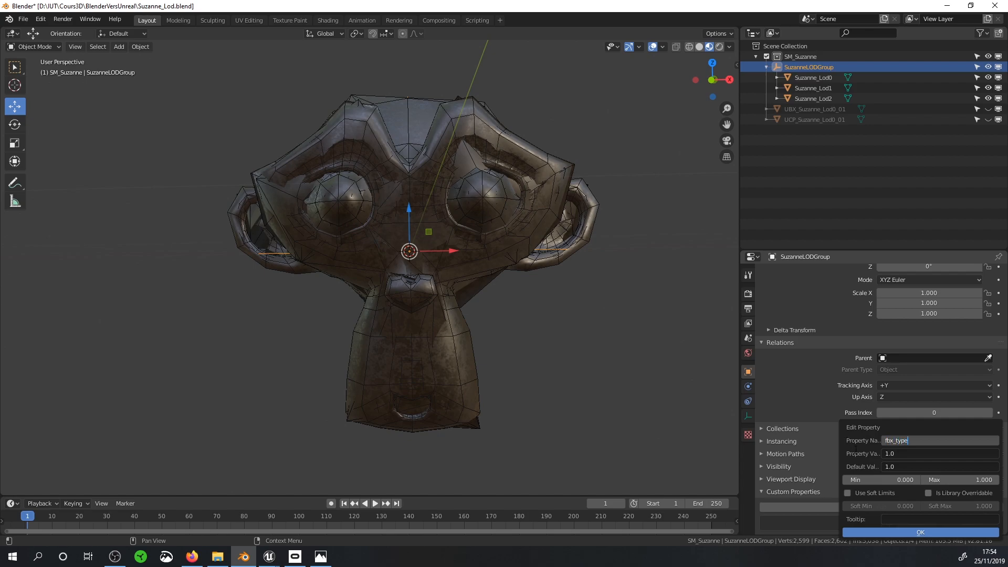
{"action": "key", "text": "Return"}
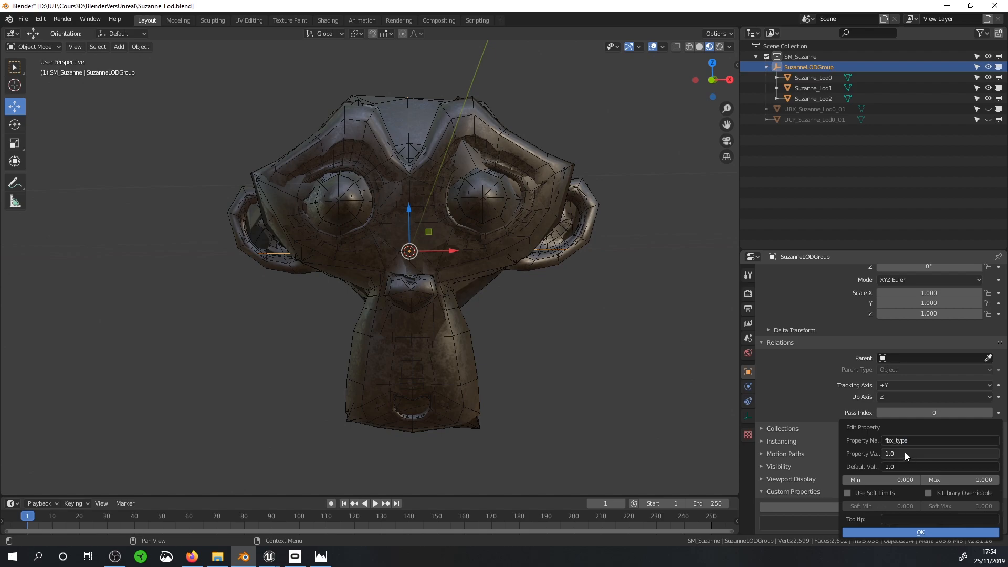
Step: Set the fbx_type custom property's value to LodGroup and apply the property edit
{"action": "left_click", "coordinate": [904, 452]}
{"action": "key", "text": "BackSpace"}
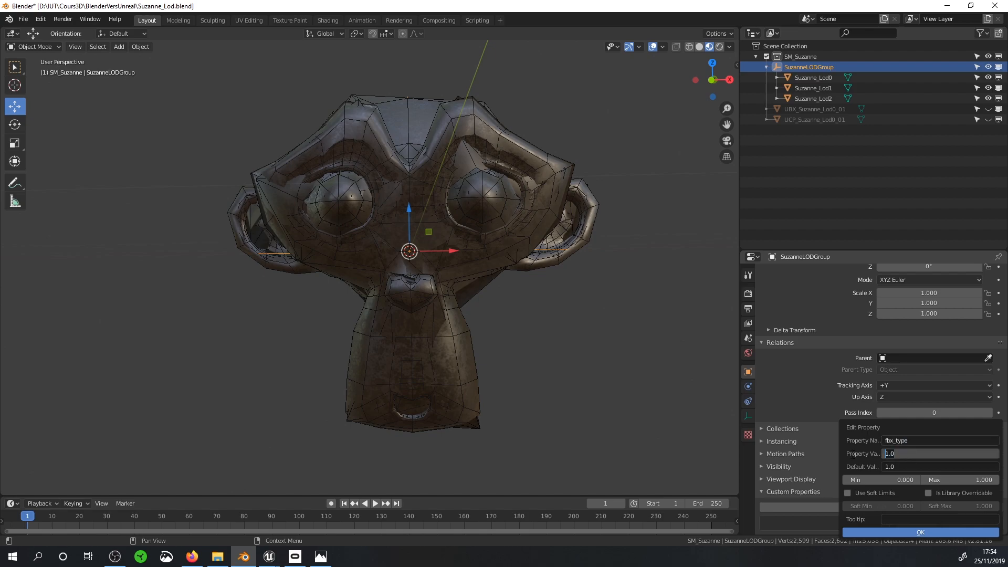
{"action": "type", "text": "LodGroup"}
{"action": "key", "text": "Home"}
{"action": "key", "text": "Return"}
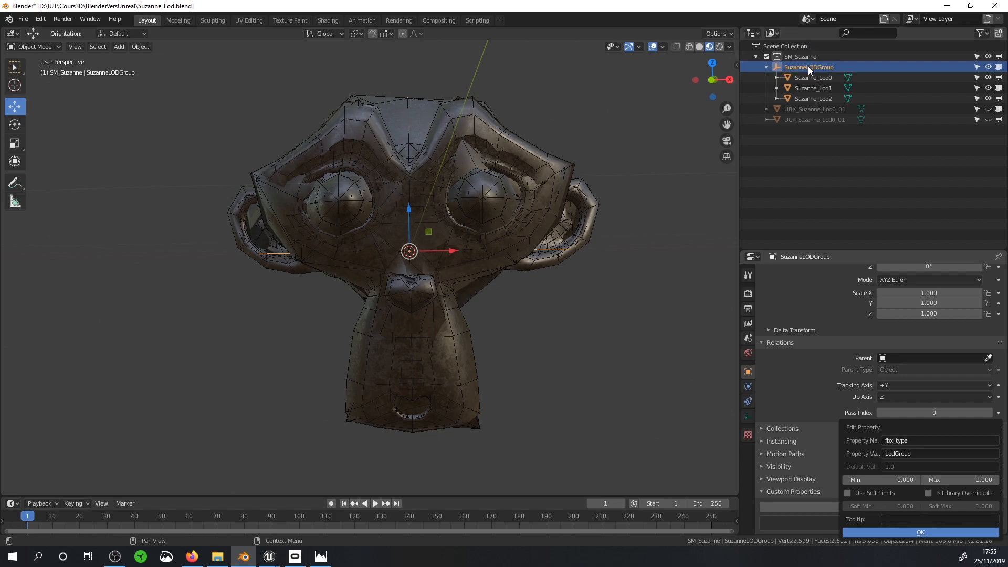
{"action": "left_click", "coordinate": [902, 532]}
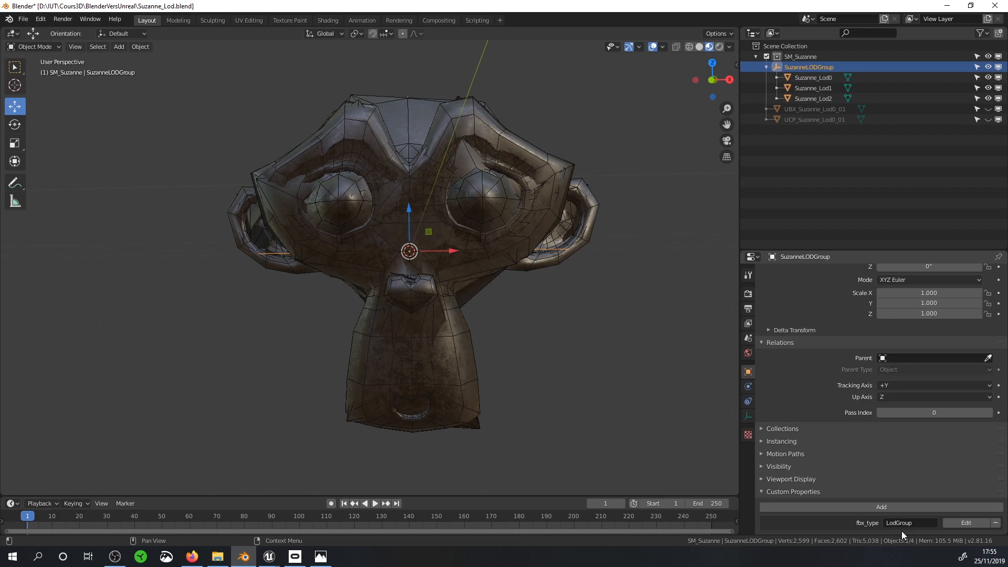
Step: Start an FBX export of the SM_Suzanne collection with geometry smoothing set to Face
{"action": "left_click", "coordinate": [24, 19]}
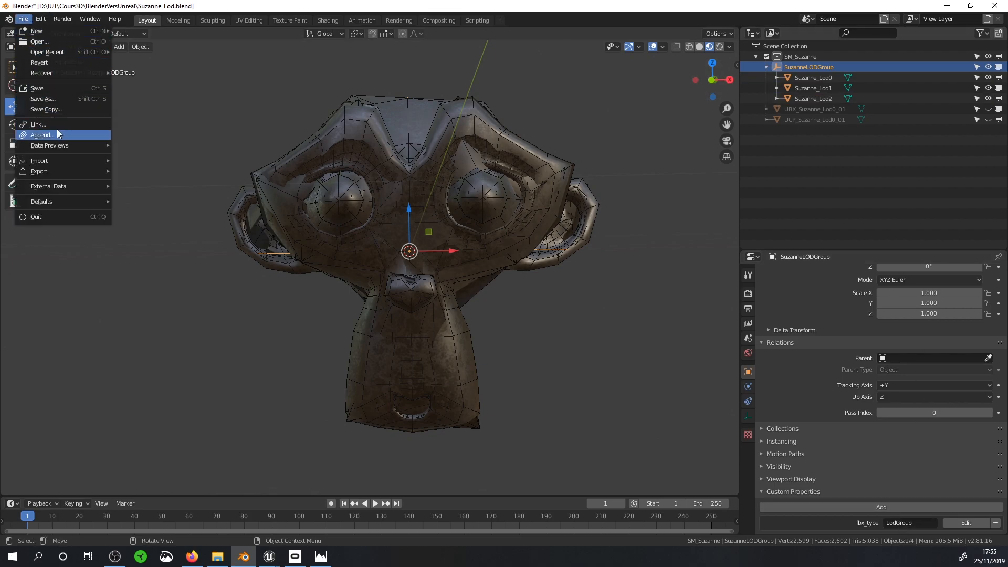
{"action": "left_click", "coordinate": [798, 56]}
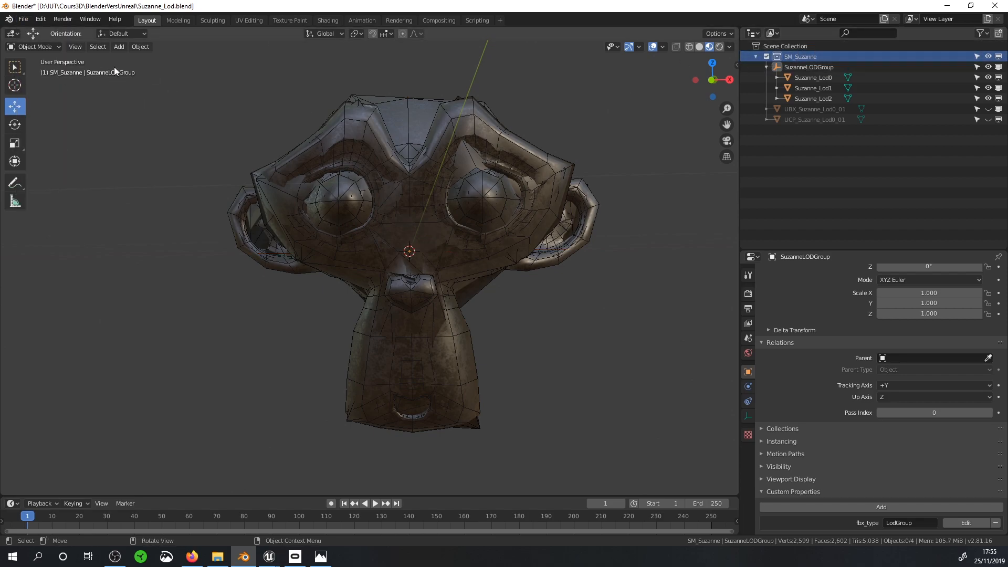
{"action": "left_click", "coordinate": [25, 21]}
{"action": "mouse_move", "coordinate": [47, 171]}
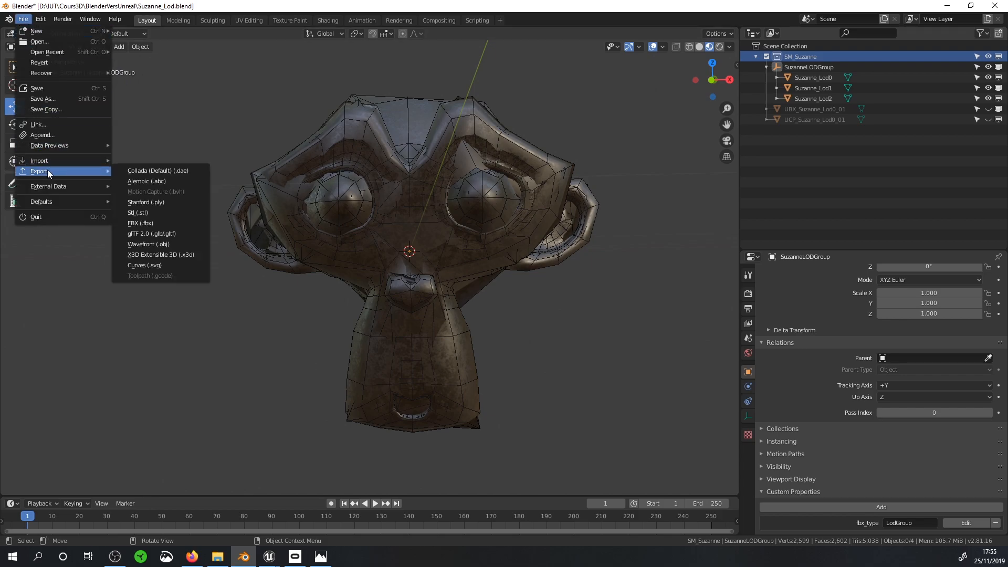
{"action": "left_click", "coordinate": [149, 222]}
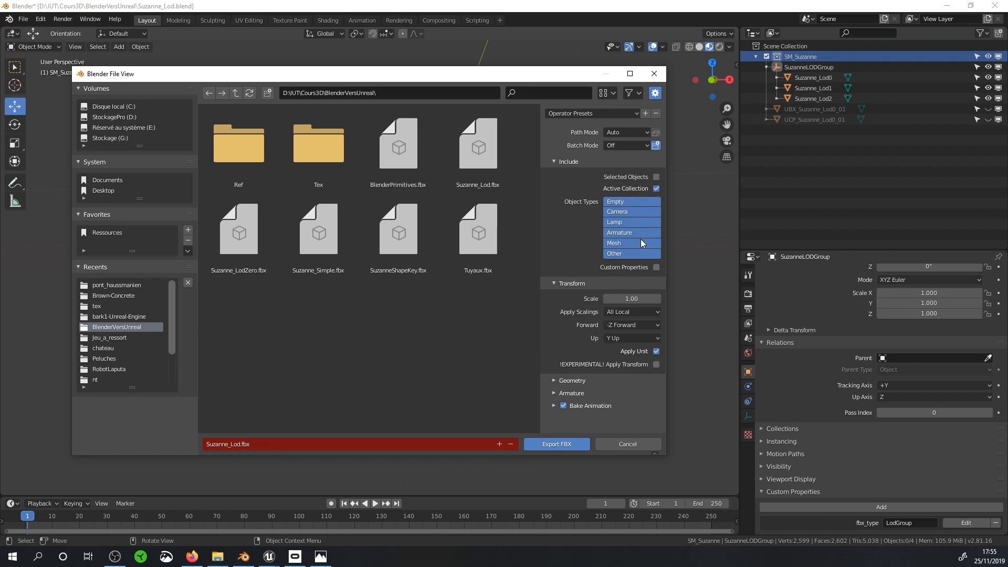
{"action": "left_click", "coordinate": [558, 381]}
{"action": "left_click", "coordinate": [622, 396]}
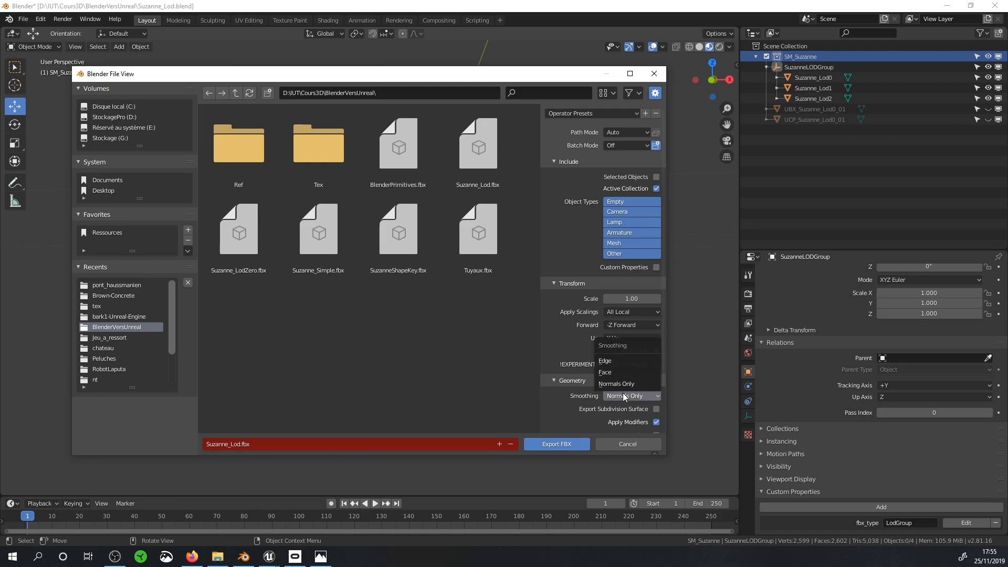
{"action": "left_click", "coordinate": [616, 372]}
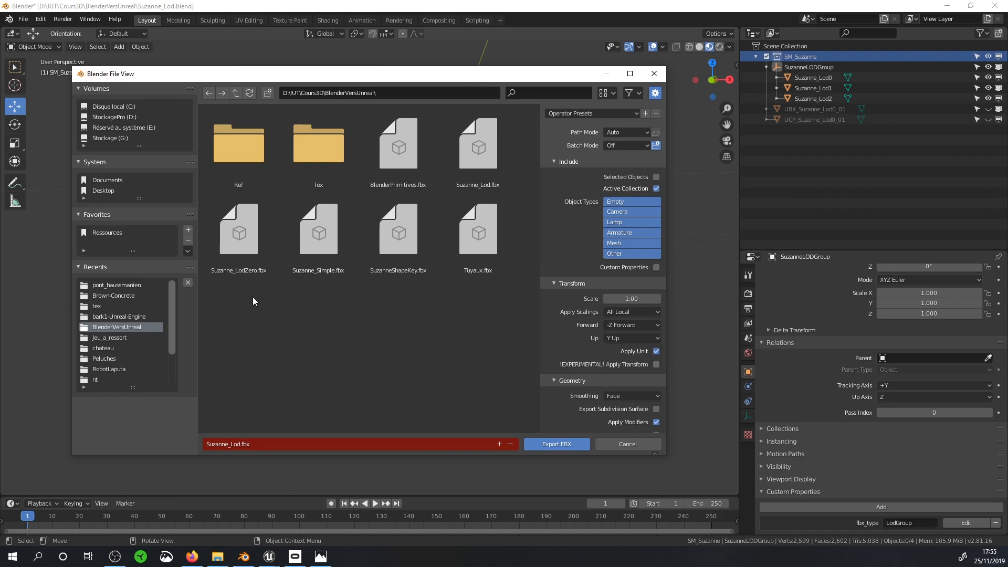
Step: Name the export file Suzanne_Lod2.fbx in the BlenderVersUnreal folder and export it
{"action": "left_click", "coordinate": [486, 152]}
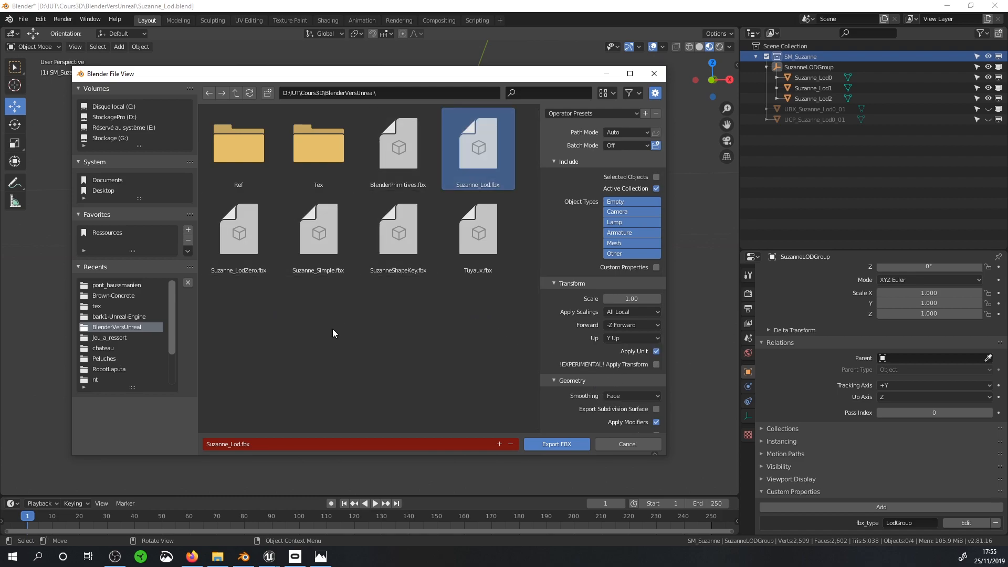
{"action": "left_click", "coordinate": [242, 443]}
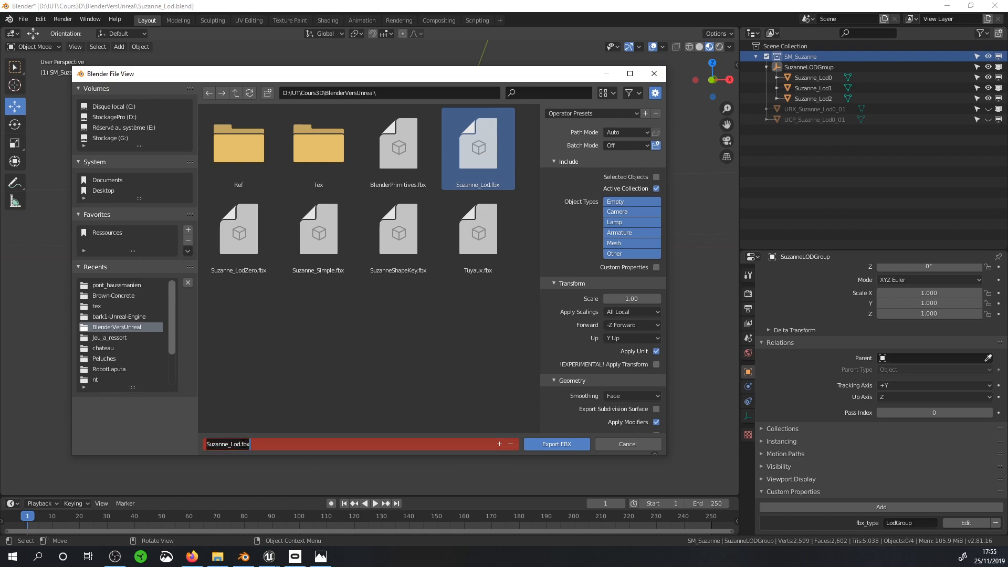
{"action": "left_click", "coordinate": [244, 444]}
{"action": "type", "text": "2"}
{"action": "key", "text": "Return"}
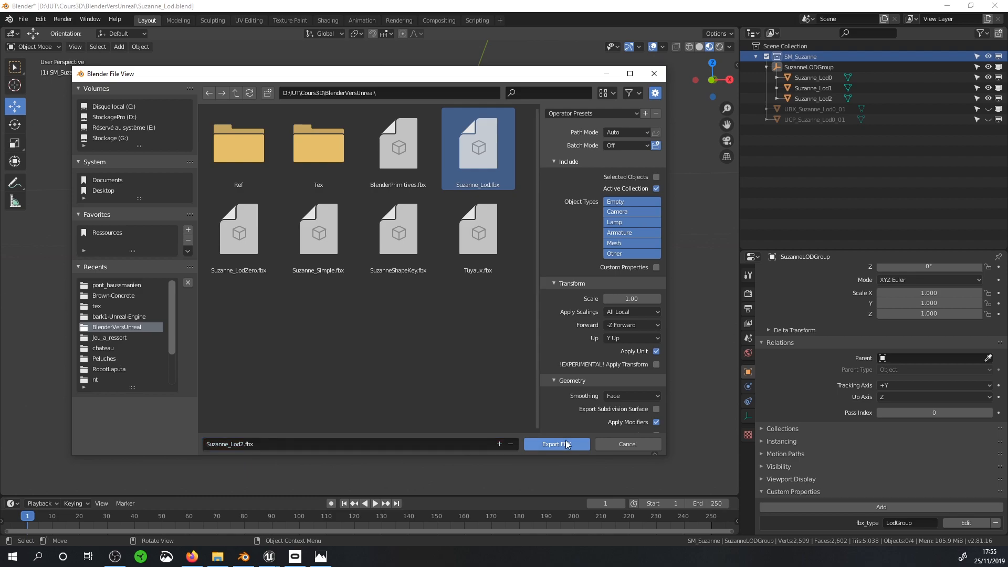
{"action": "left_click", "coordinate": [566, 442]}
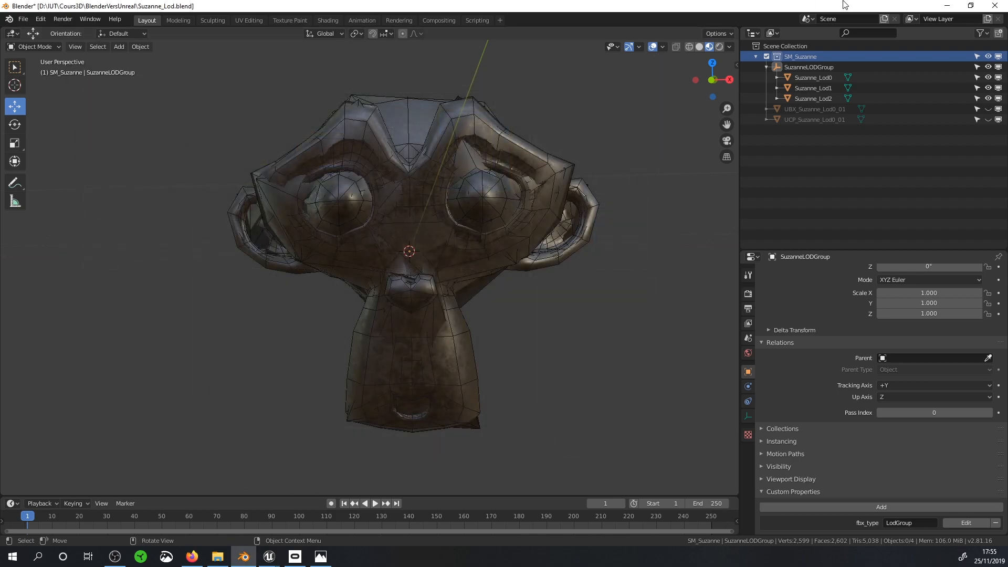
Step: Switch to Unreal Engine and close the Suzanne_Simple static mesh editor
{"action": "left_click_drag", "start_coordinate": [844, 4], "coordinate": [56, 41]}
{"action": "left_click", "coordinate": [234, 41]}
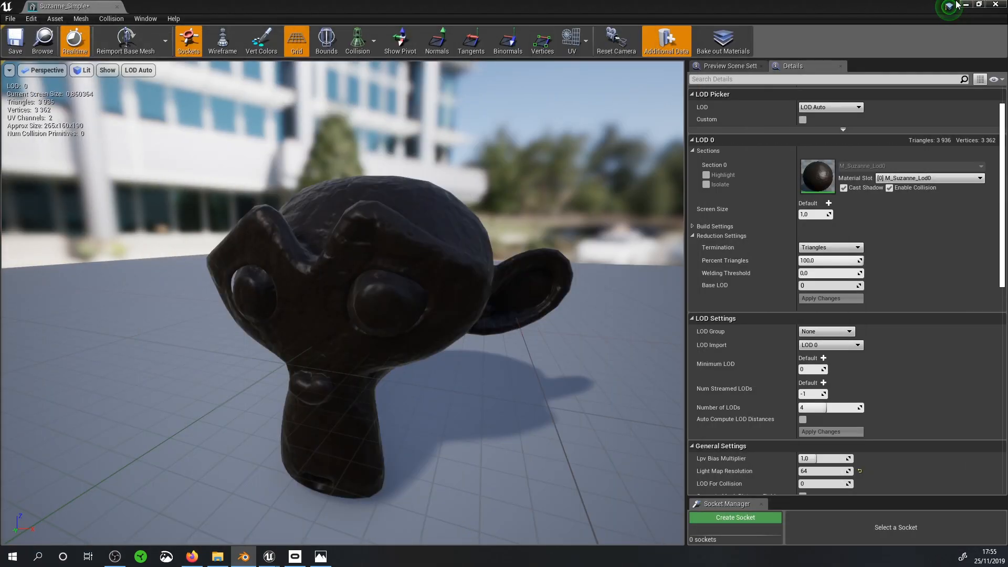
{"action": "left_click", "coordinate": [990, 5]}
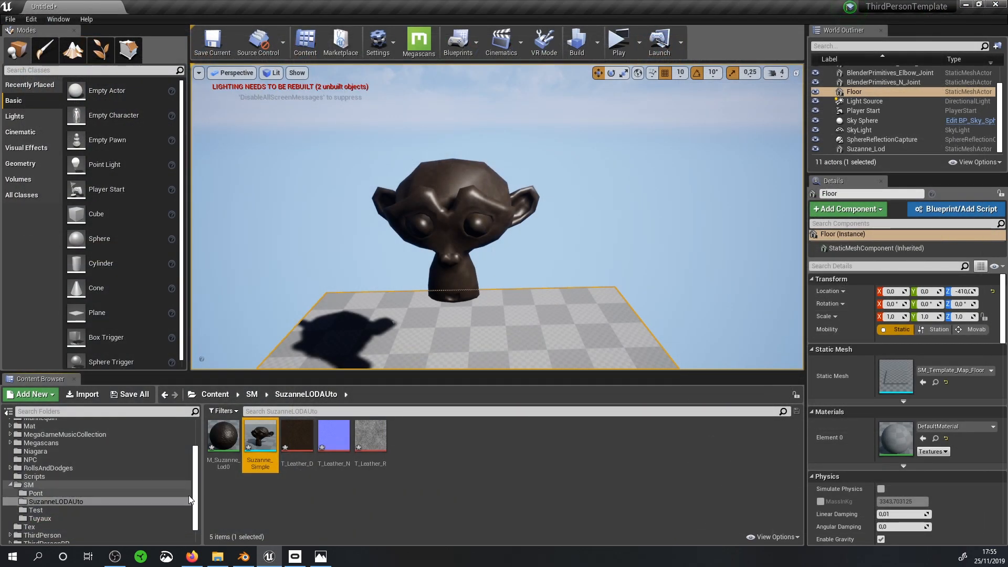
Step: Create a folder named SuazanneLODBlender inside the SM content folder and open it
{"action": "left_click", "coordinate": [41, 483]}
{"action": "right_click", "coordinate": [446, 483]}
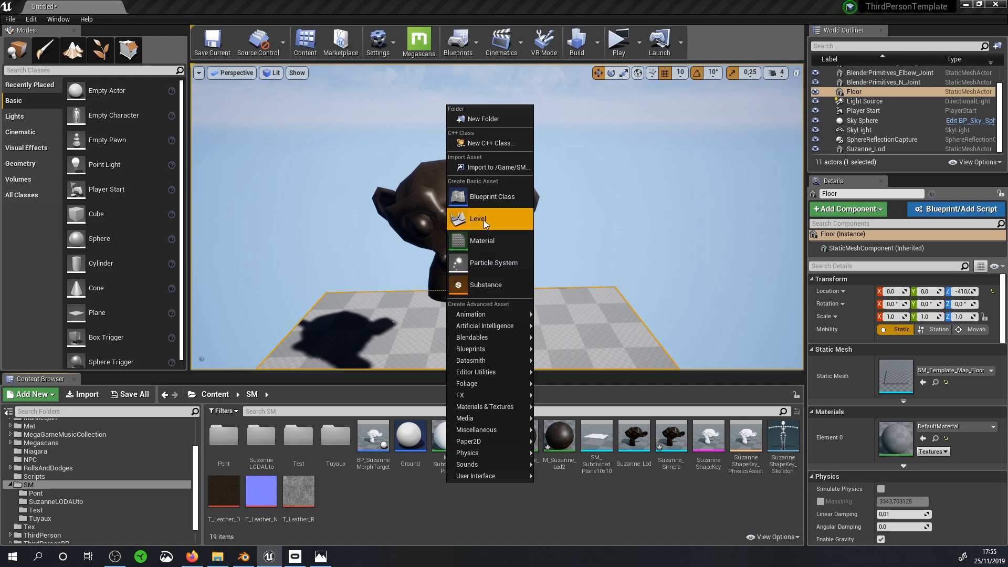
{"action": "left_click", "coordinate": [499, 121]}
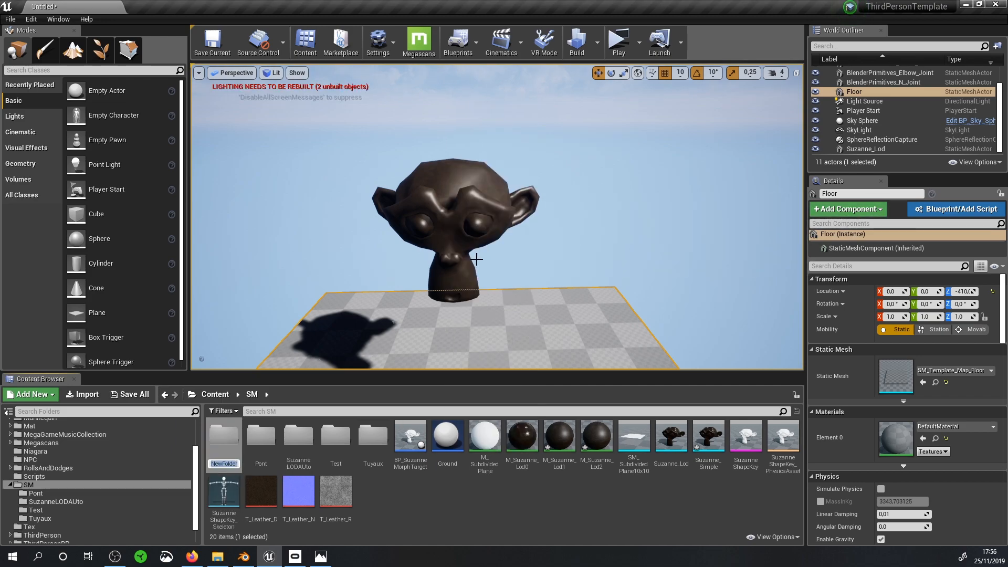
{"action": "type", "text": "Su"}
{"action": "type", "text": "r"}
{"action": "key", "text": "Return"}
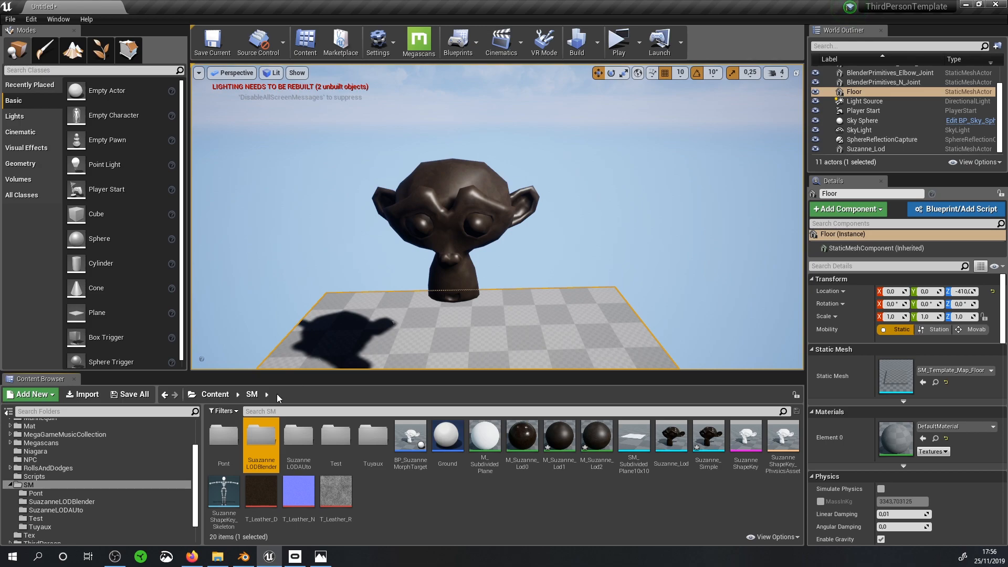
{"action": "double_click", "coordinate": [261, 438]}
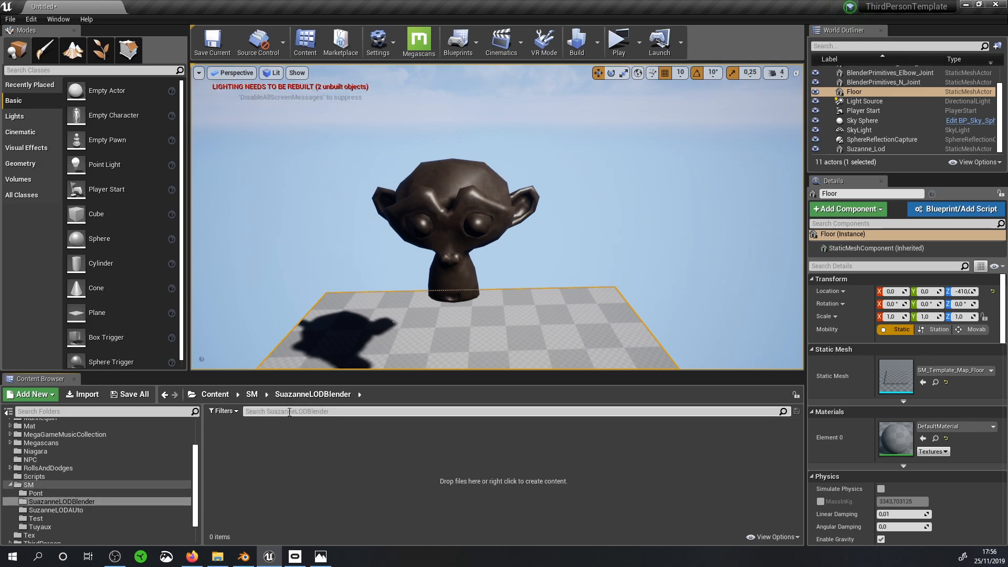
Step: Bring Suzanne_Lod2.fbx from File Explorer into the SuazanneLODBlender content folder and put the file window away
{"action": "left_click", "coordinate": [220, 558]}
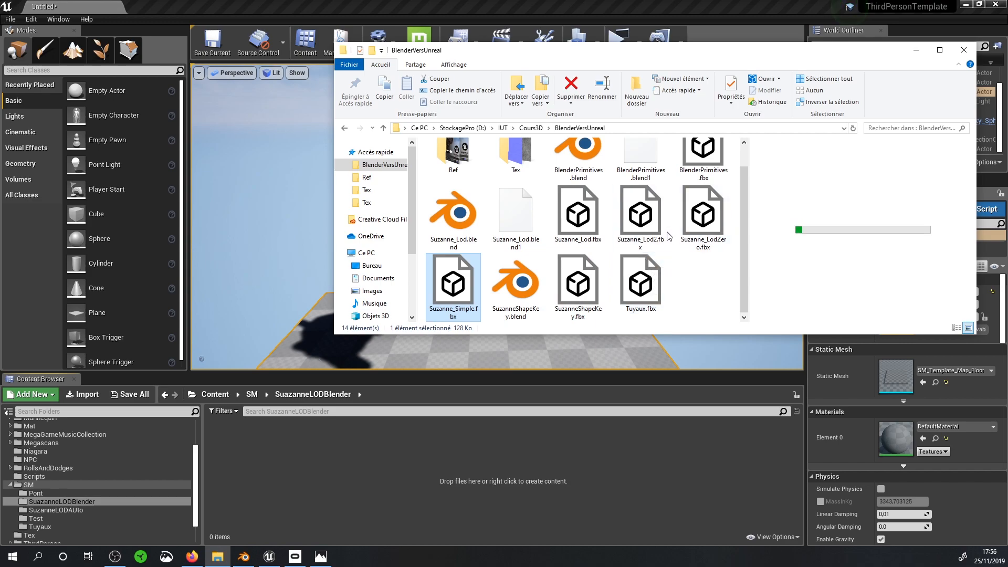
{"action": "left_click", "coordinate": [647, 213]}
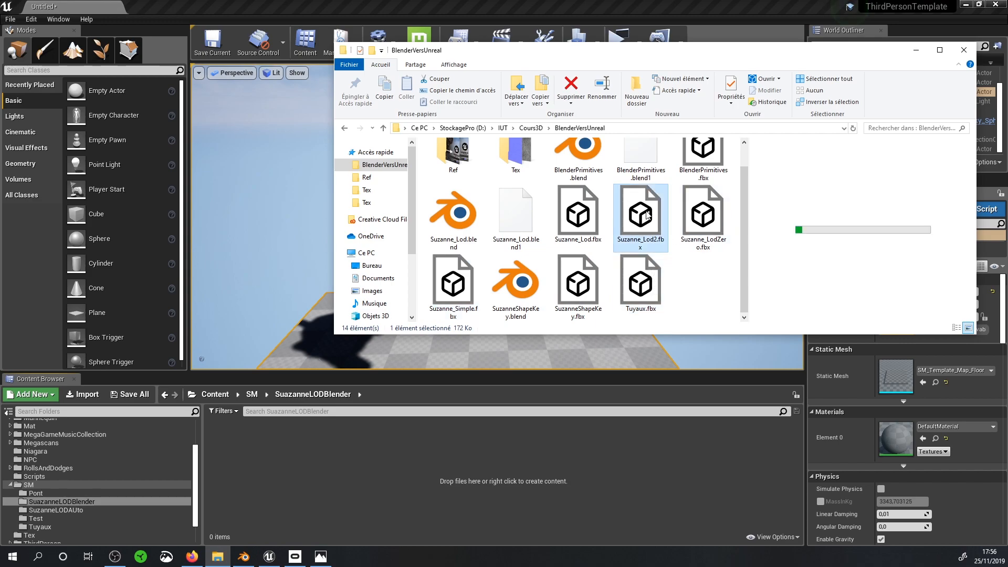
{"action": "left_click_drag", "start_coordinate": [393, 507], "coordinate": [340, 476]}
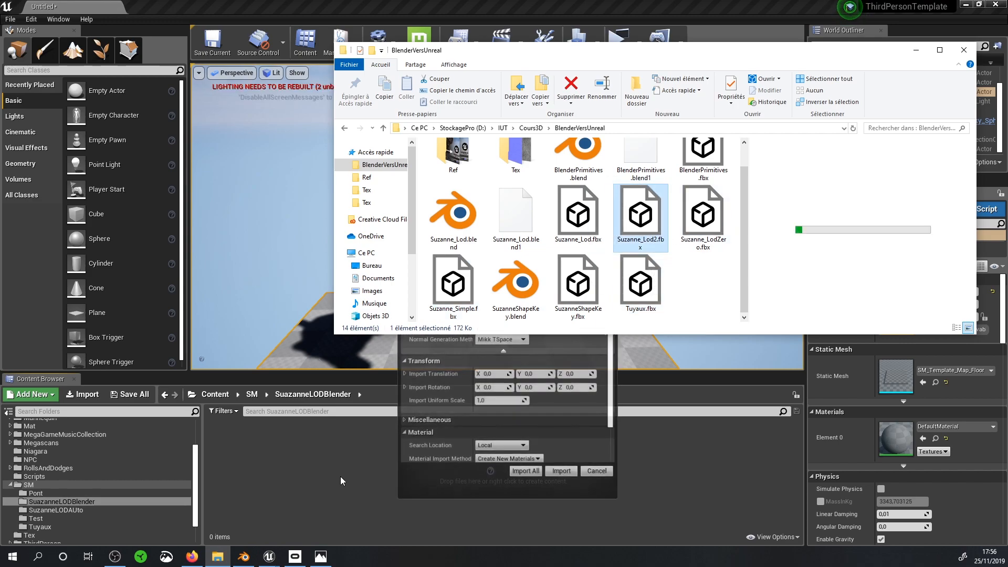
{"action": "left_click", "coordinate": [922, 54]}
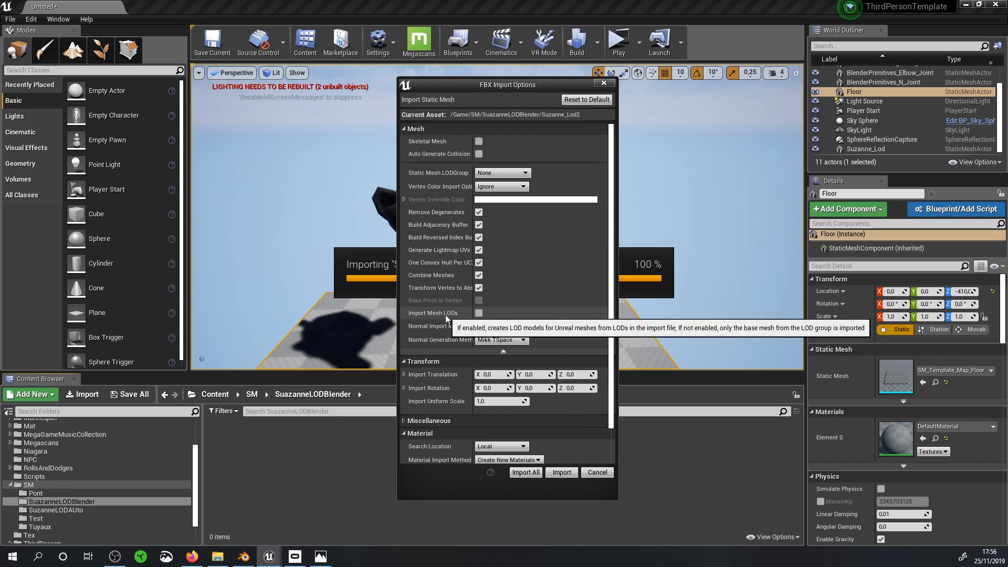
Step: Enable Import Mesh LODs in the FBX import options and import Suzanne_Lod2
{"action": "left_click", "coordinate": [478, 313]}
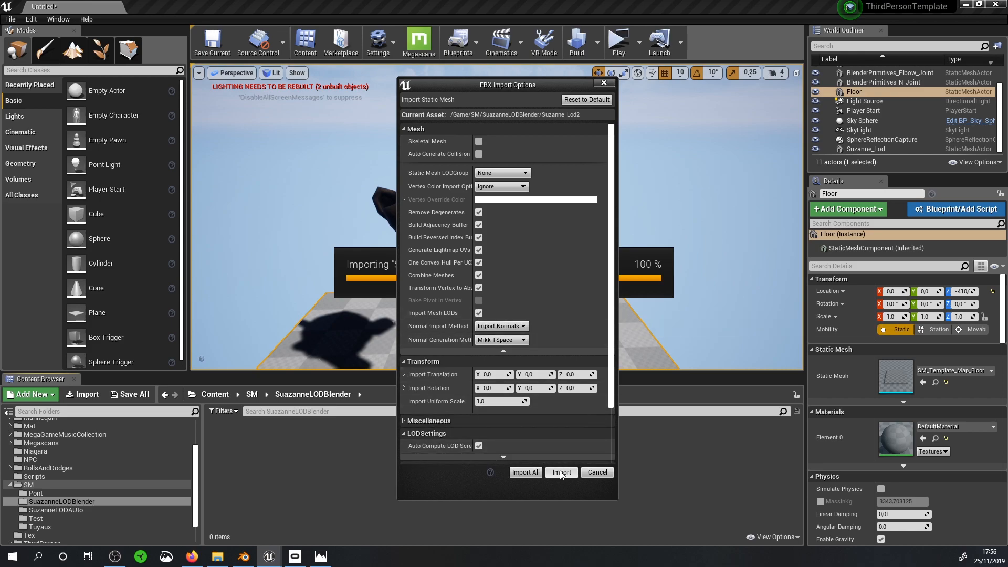
{"action": "scroll", "coordinate": [501, 434], "scroll_direction": "down", "scroll_amount": 2}
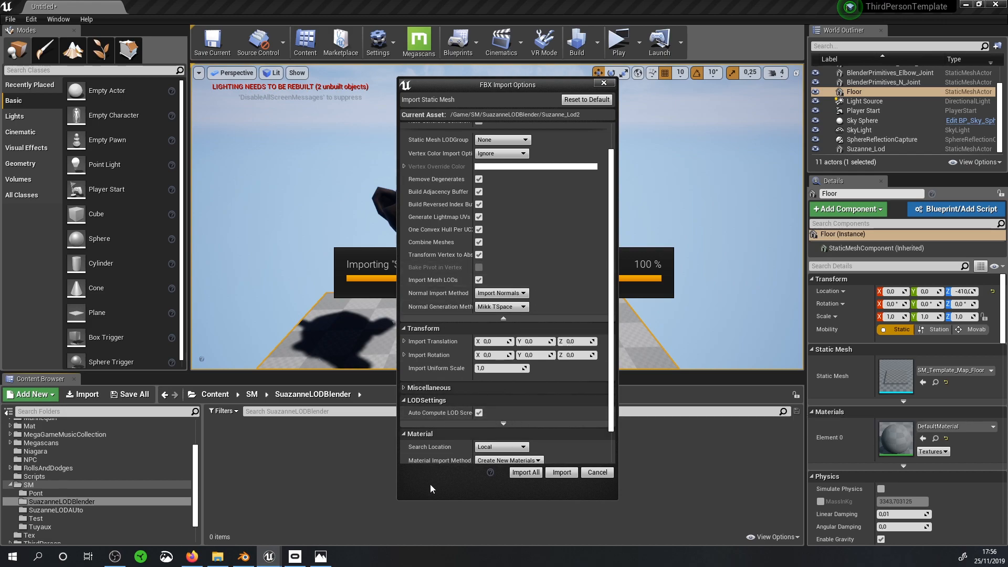
{"action": "left_click", "coordinate": [561, 472]}
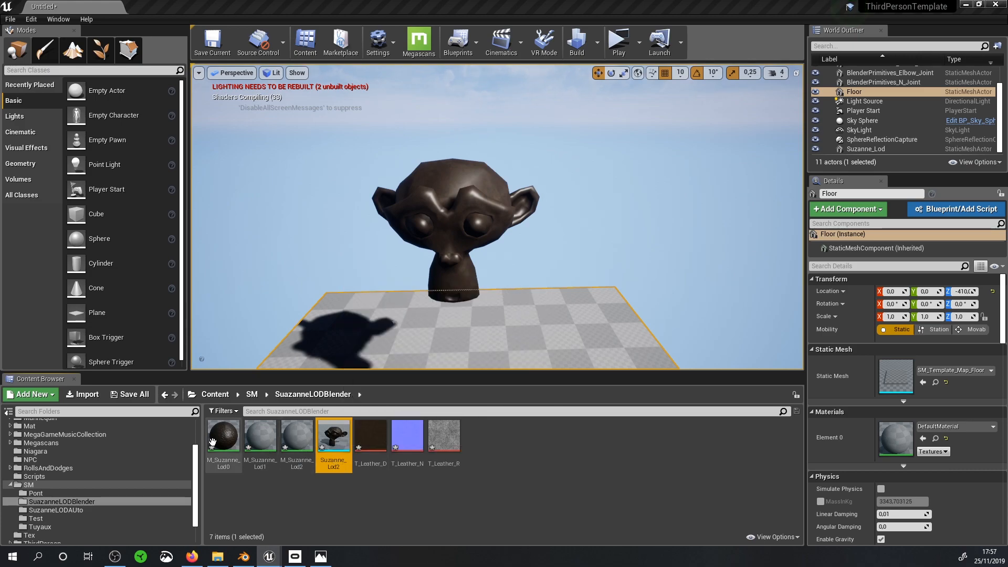
Step: Open the imported Suzanne_Lod2 mesh and examine how its LODs switch with viewing distance, along with its LOD settings
{"action": "double_click", "coordinate": [332, 440]}
{"action": "scroll", "coordinate": [322, 288], "scroll_direction": "up", "scroll_amount": 2}
{"action": "scroll", "coordinate": [322, 289], "scroll_direction": "down", "scroll_amount": 8}
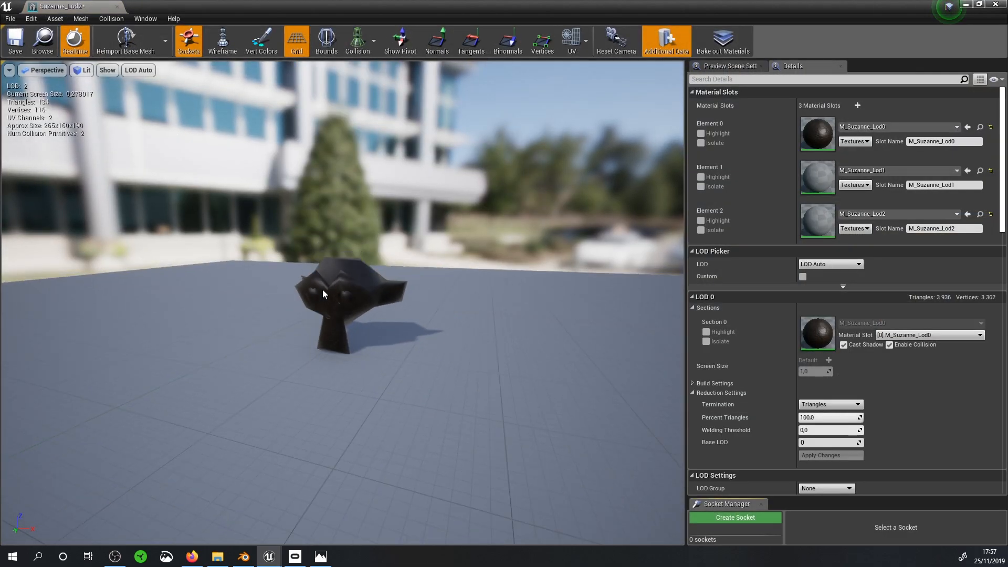
{"action": "scroll", "coordinate": [322, 289], "scroll_direction": "up", "scroll_amount": 6}
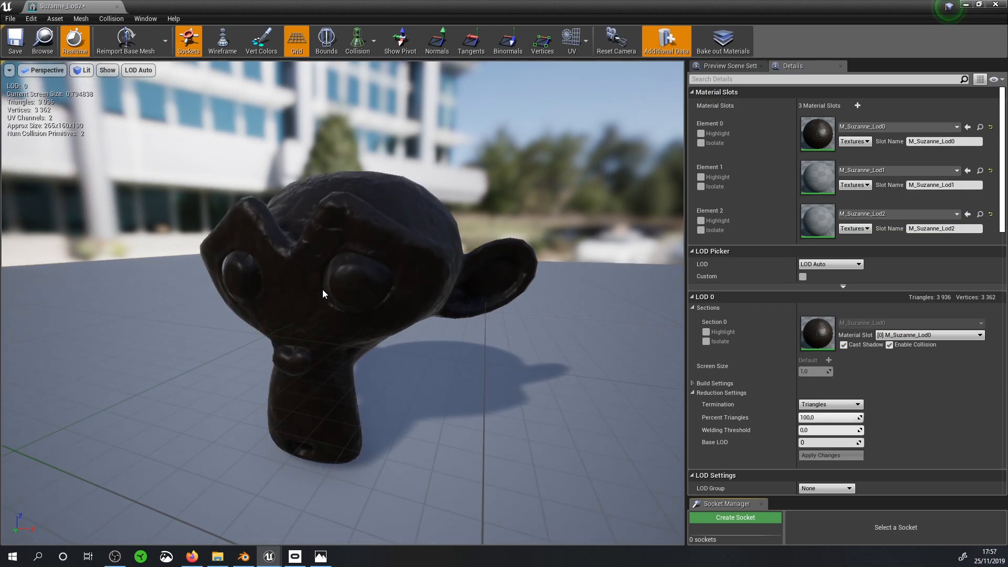
{"action": "scroll", "coordinate": [322, 293], "scroll_direction": "down", "scroll_amount": 8}
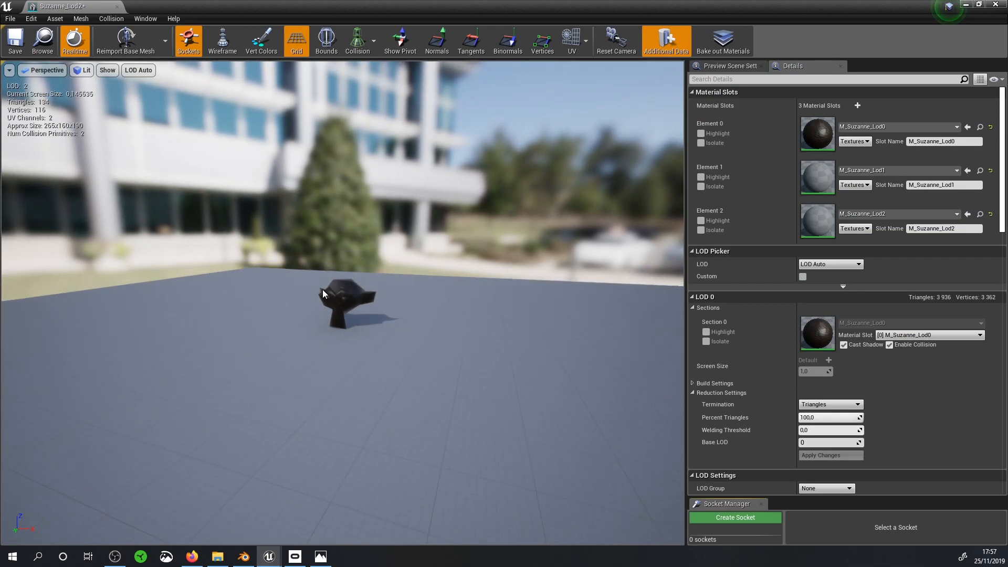
{"action": "scroll", "coordinate": [322, 291], "scroll_direction": "up", "scroll_amount": 8}
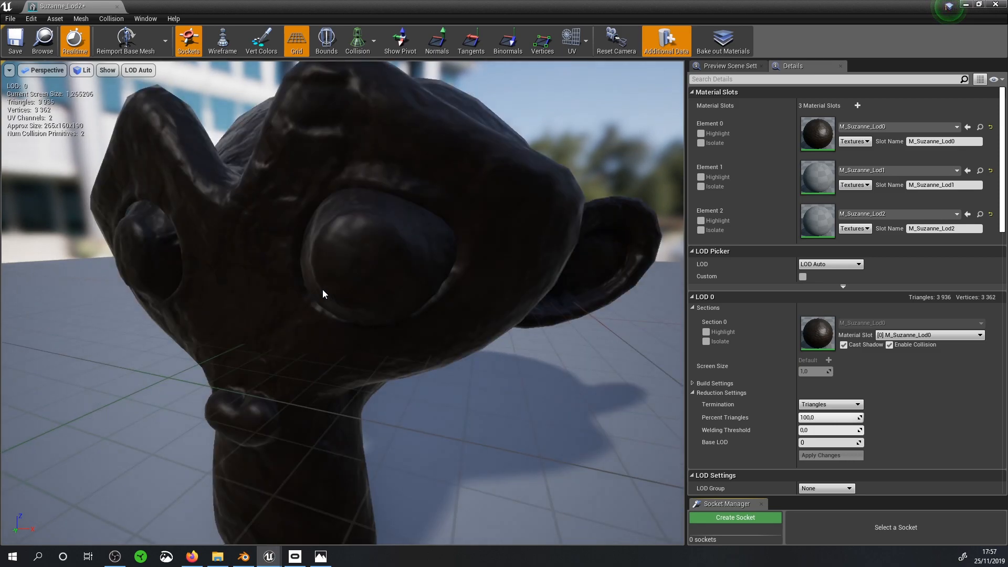
{"action": "scroll", "coordinate": [323, 288], "scroll_direction": "down", "scroll_amount": 8}
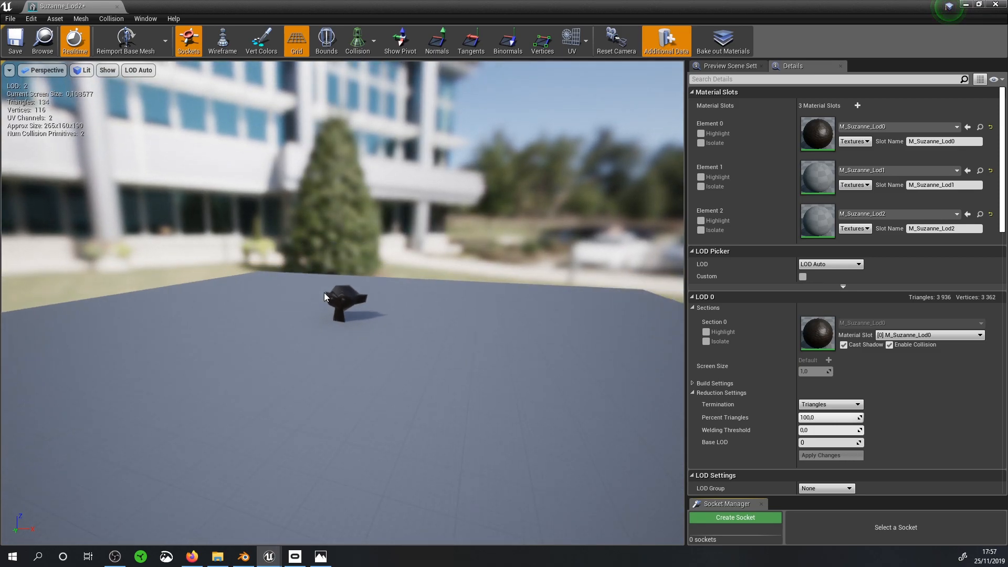
{"action": "scroll", "coordinate": [323, 292], "scroll_direction": "up", "scroll_amount": 5}
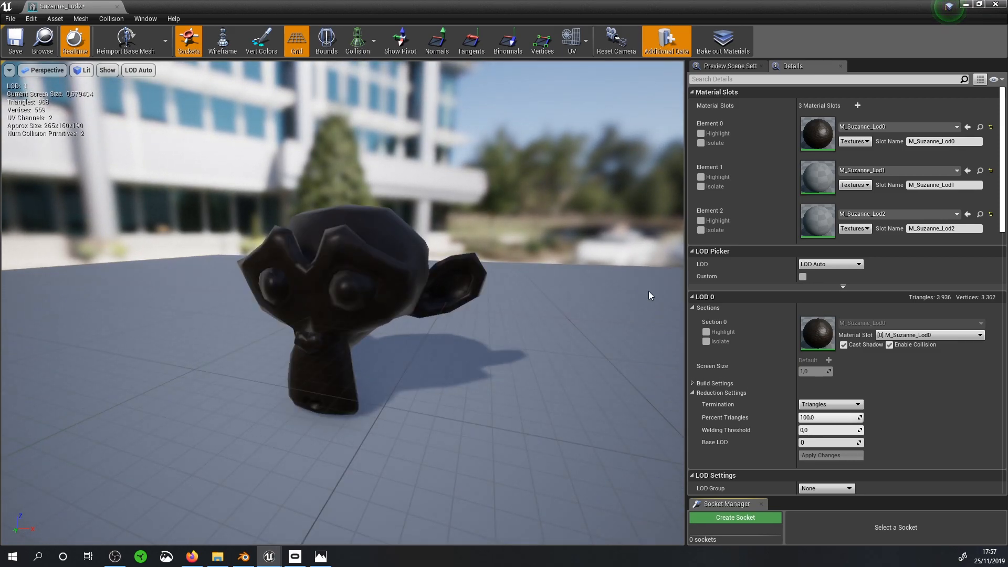
{"action": "scroll", "coordinate": [774, 332], "scroll_direction": "down", "scroll_amount": 5}
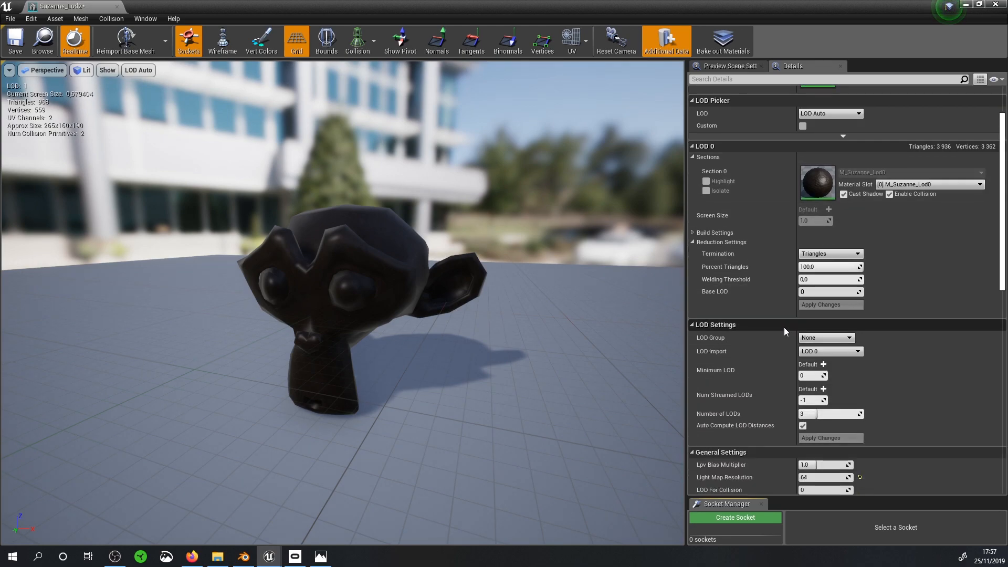
{"action": "scroll", "coordinate": [783, 326], "scroll_direction": "up", "scroll_amount": 2}
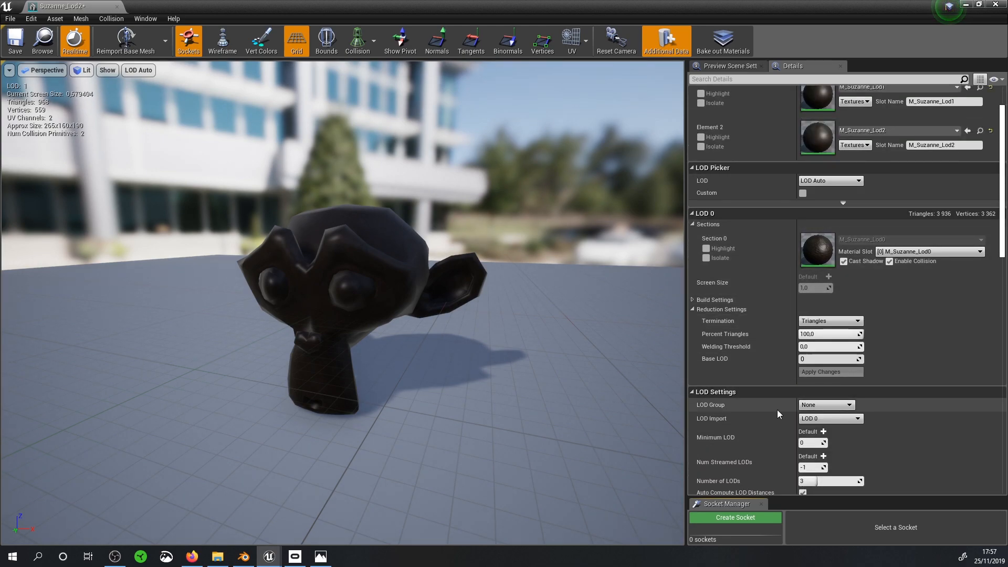
{"action": "scroll", "coordinate": [777, 412], "scroll_direction": "down", "scroll_amount": 2}
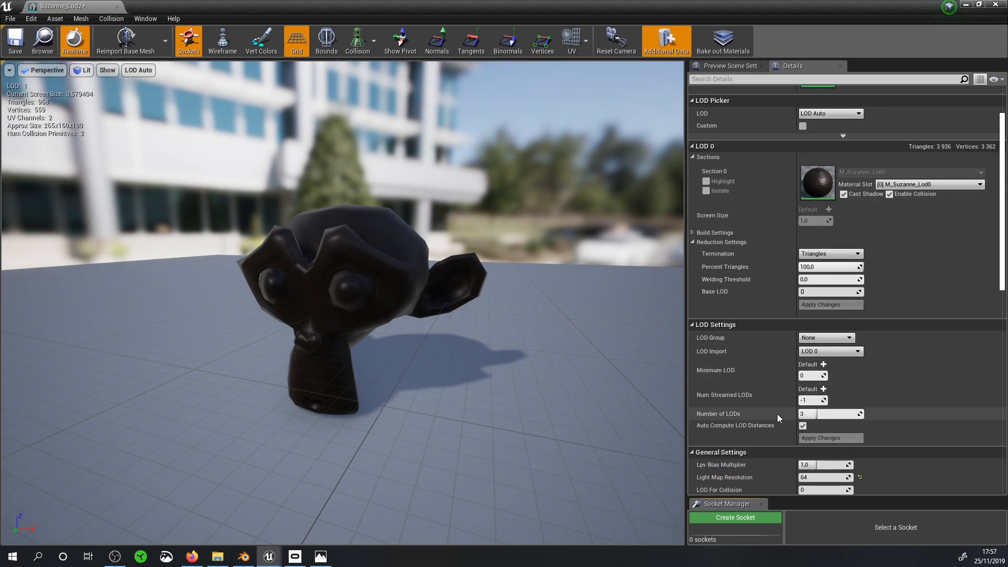
Step: Disable Auto Compute LOD Distances for the Suzanne_Lod2 mesh and set the LOD 1 screen size to 0,25
{"action": "left_click", "coordinate": [804, 426]}
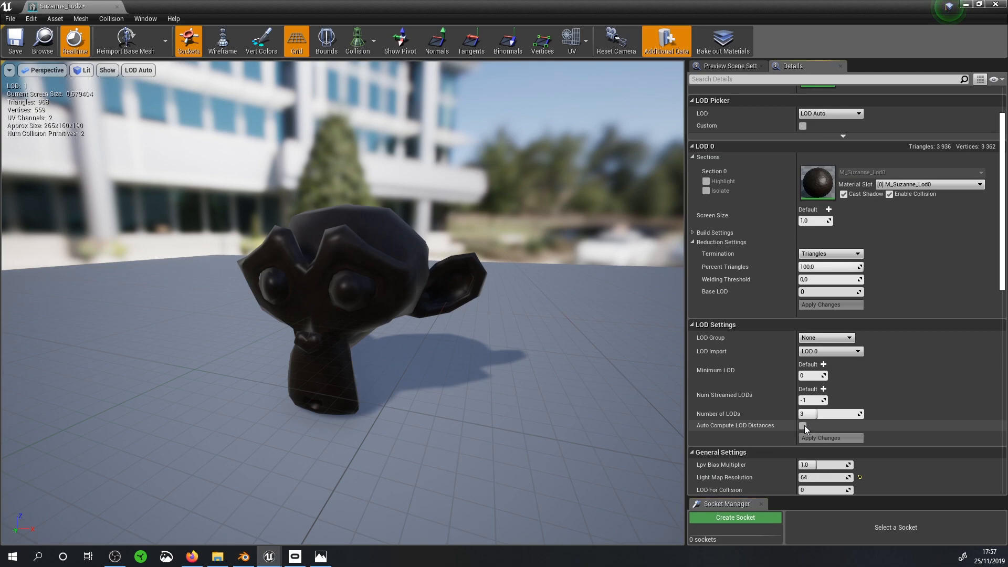
{"action": "scroll", "coordinate": [822, 178], "scroll_direction": "up", "scroll_amount": 2}
{"action": "left_click", "coordinate": [830, 164]}
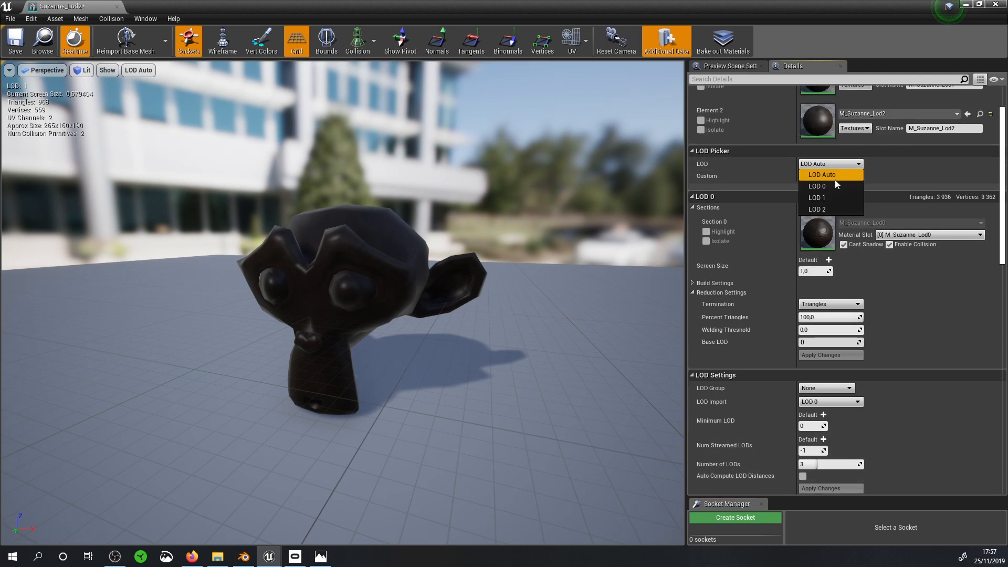
{"action": "left_click", "coordinate": [829, 197]}
{"action": "left_click", "coordinate": [815, 271]}
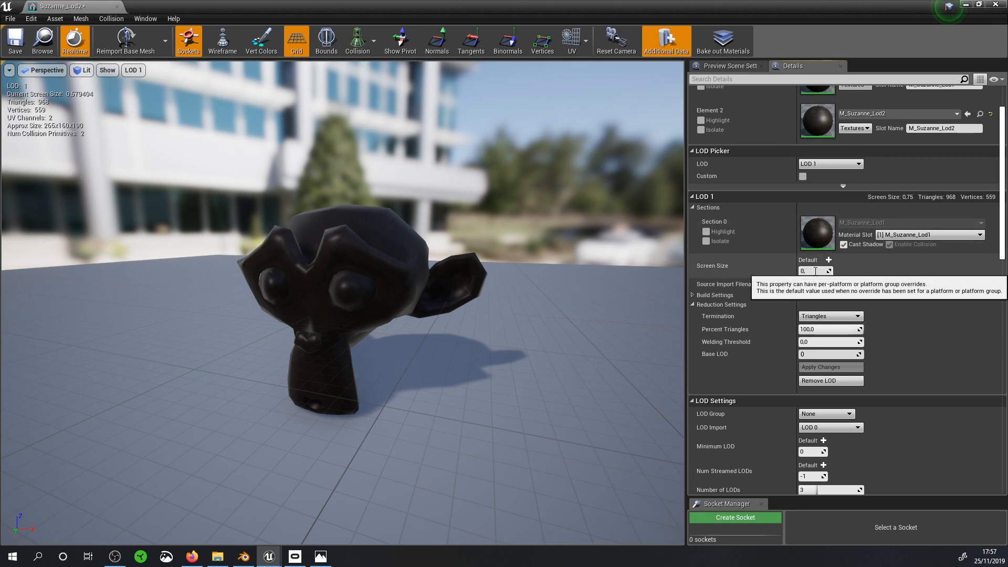
{"action": "type", "text": "25"}
{"action": "key", "text": "Return"}
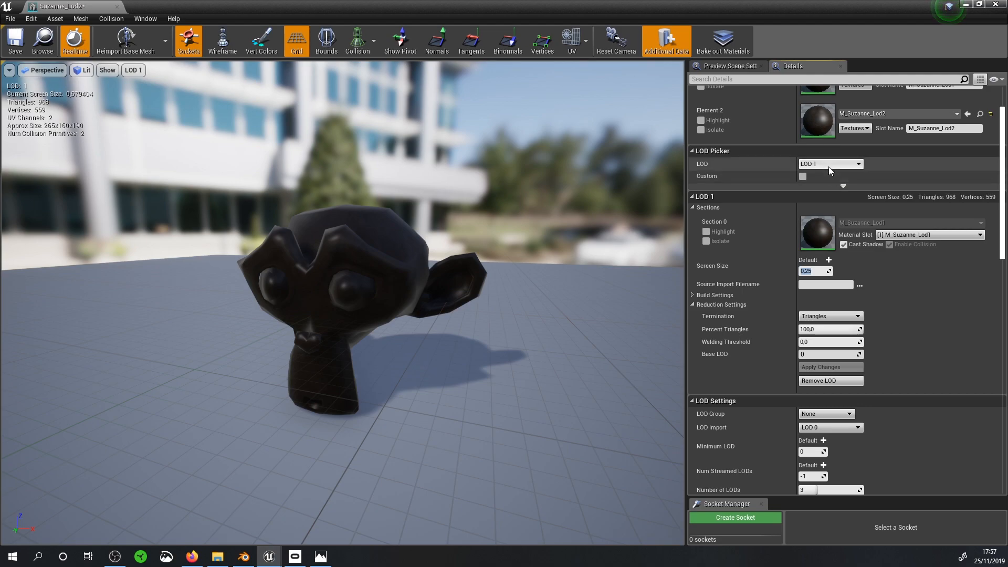
Step: Set the LOD 2 screen size to 0,005
{"action": "left_click", "coordinate": [828, 166]}
{"action": "left_click", "coordinate": [817, 207]}
{"action": "left_click", "coordinate": [818, 271]}
{"action": "left_click", "coordinate": [822, 271]}
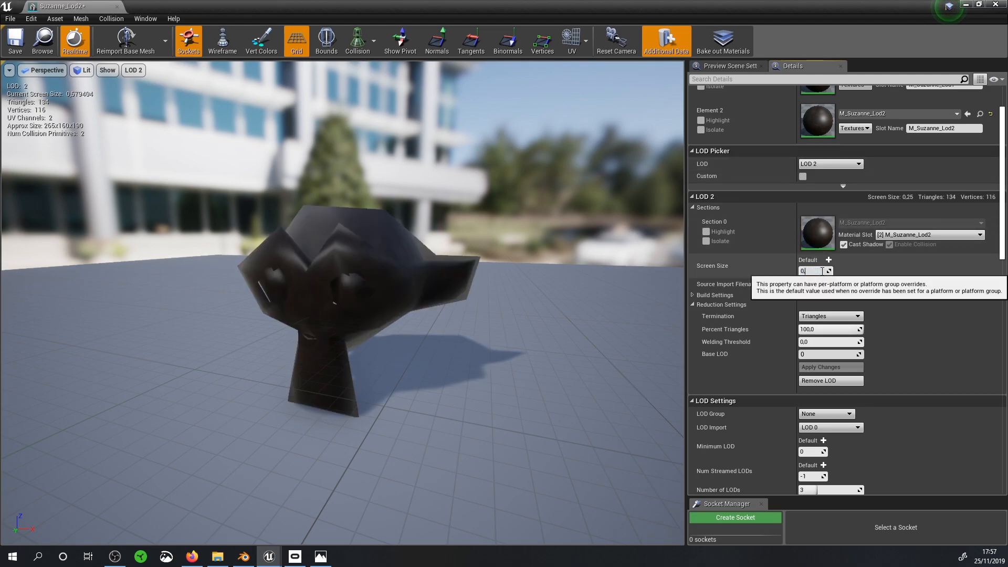
{"action": "type", "text": "005"}
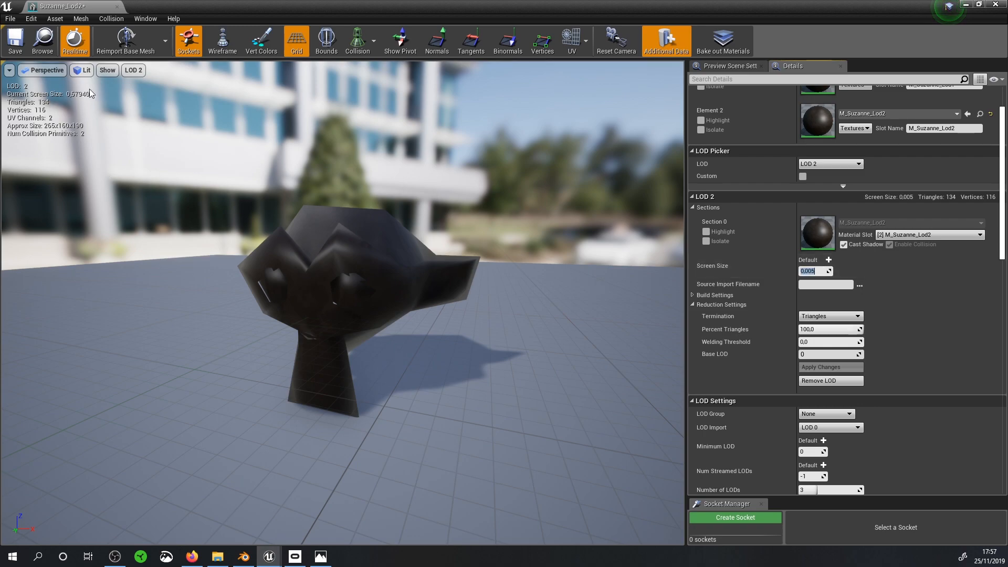
Step: Return the preview to LOD Auto and examine which LOD is displayed as the mesh moves farther from the camera
{"action": "left_click", "coordinate": [829, 164]}
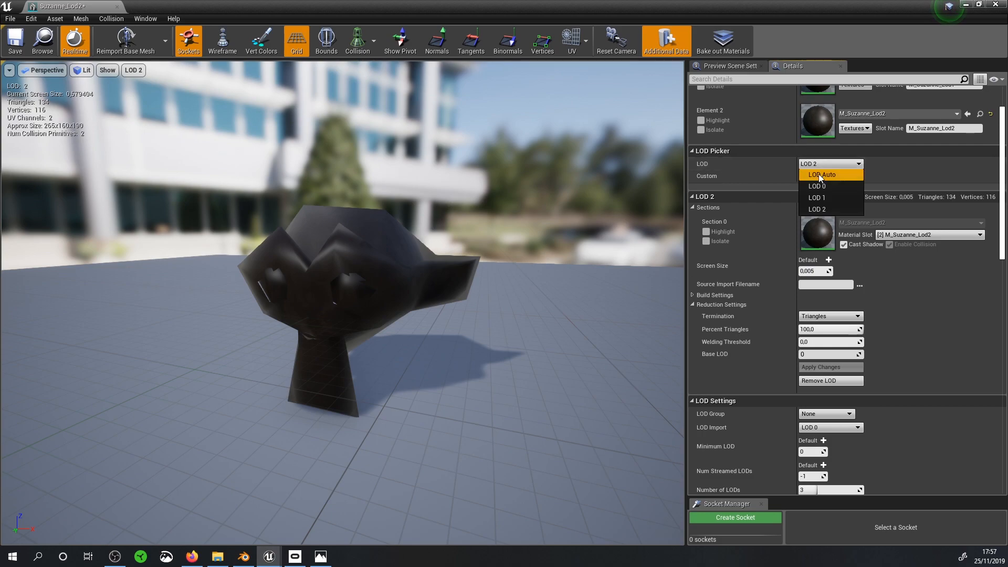
{"action": "left_click", "coordinate": [817, 172]}
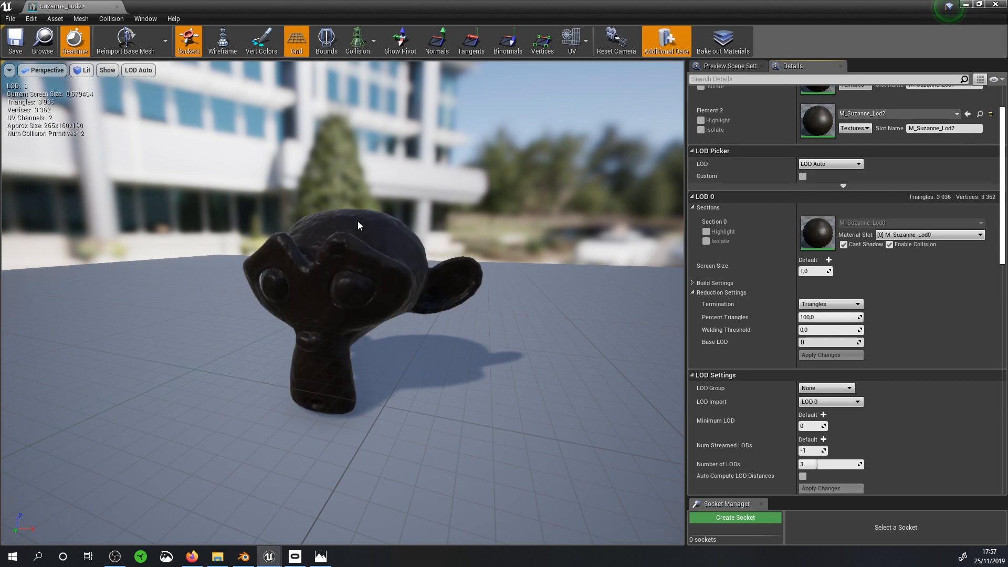
{"action": "scroll", "coordinate": [347, 228], "scroll_direction": "down", "scroll_amount": 10}
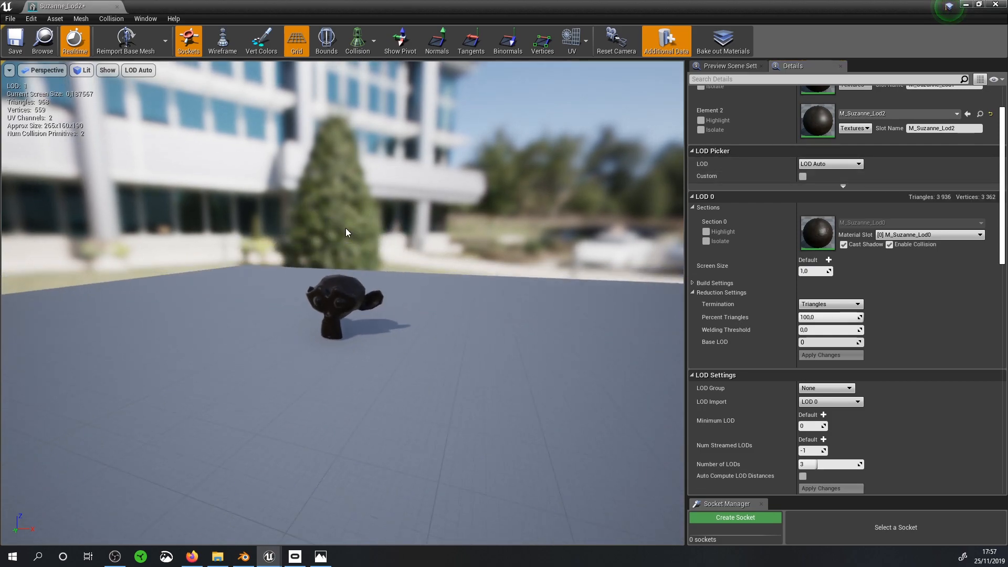
{"action": "scroll", "coordinate": [347, 233], "scroll_direction": "down", "scroll_amount": 10}
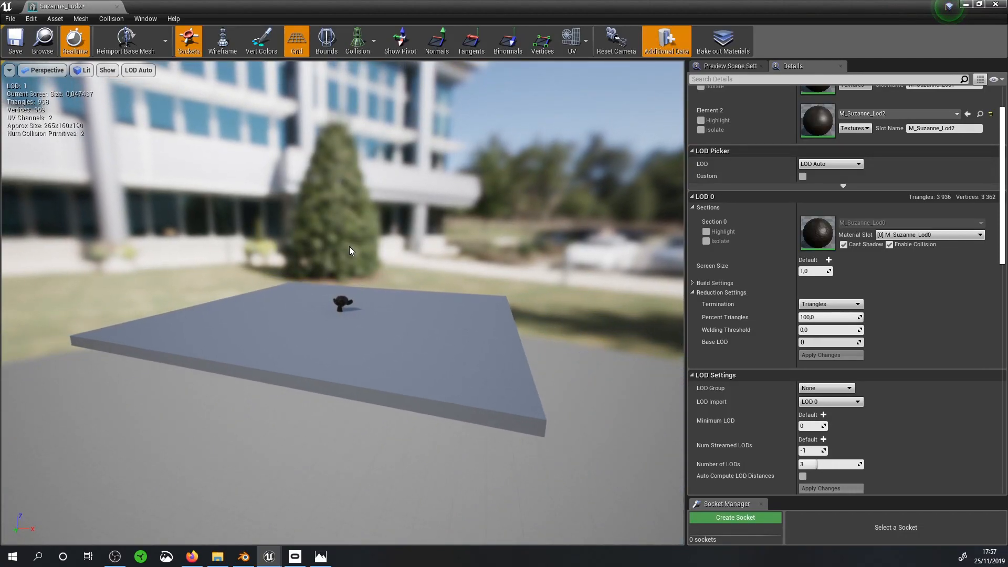
{"action": "scroll", "coordinate": [354, 256], "scroll_direction": "down", "scroll_amount": 8}
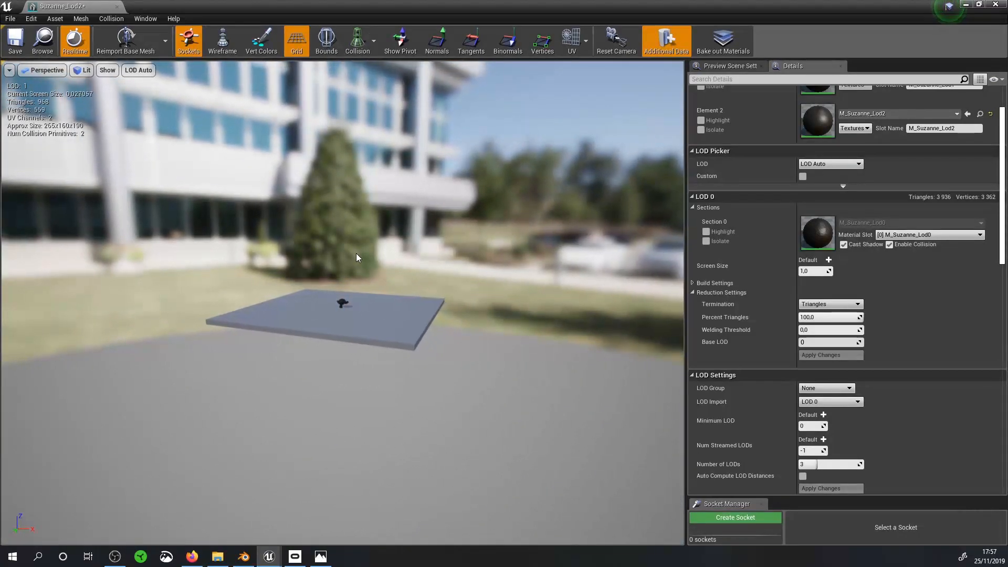
{"action": "scroll", "coordinate": [357, 254], "scroll_direction": "down", "scroll_amount": 6}
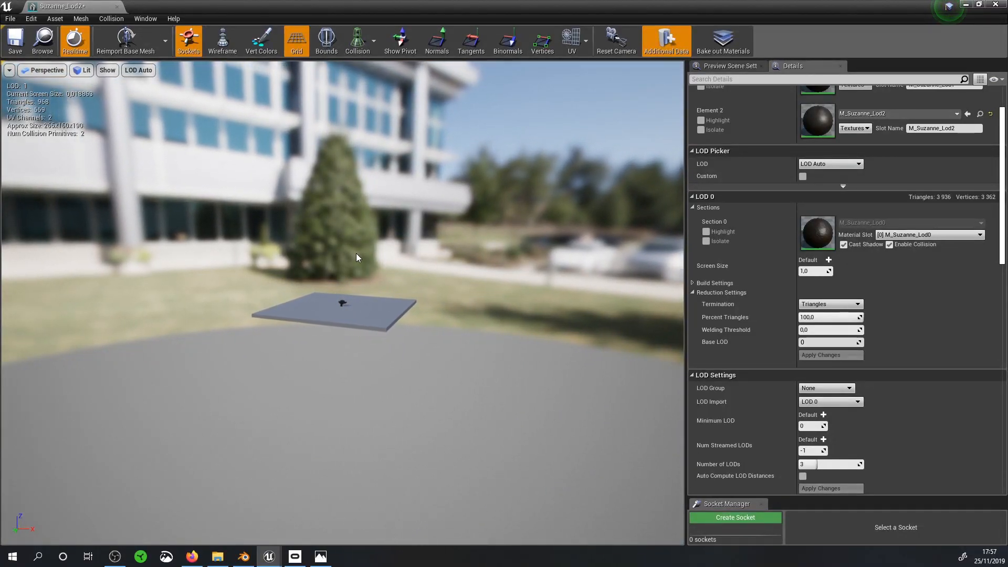
{"action": "scroll", "coordinate": [356, 256], "scroll_direction": "down", "scroll_amount": 4}
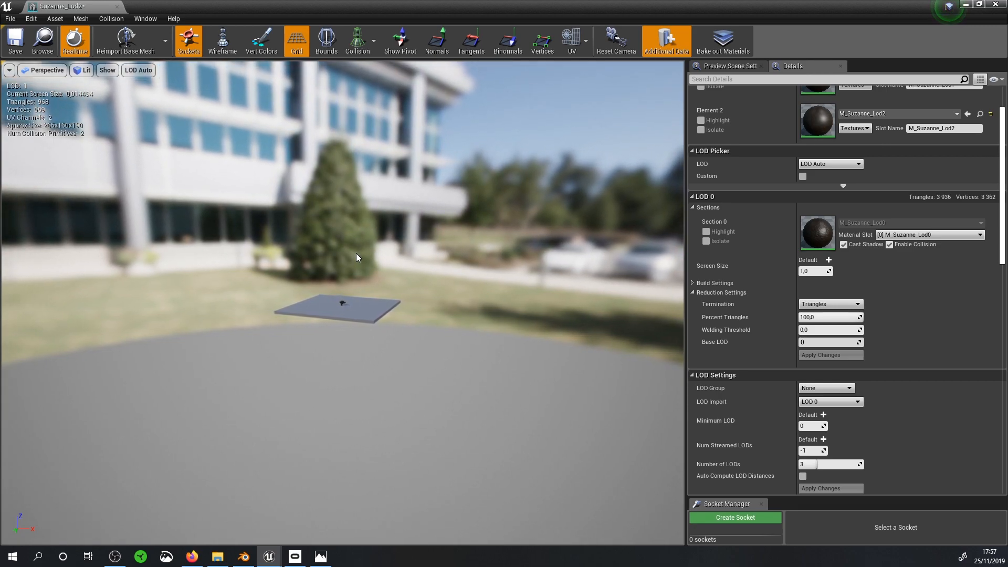
{"action": "scroll", "coordinate": [356, 256], "scroll_direction": "down", "scroll_amount": 3}
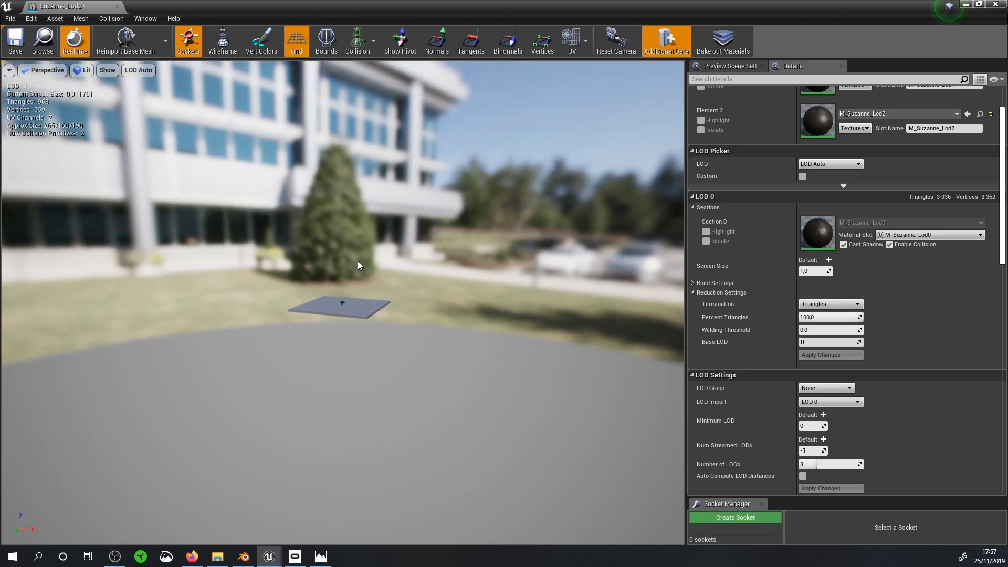
Step: Set the LOD 2 screen size to 0,01 and return the preview to LOD Auto
{"action": "left_click", "coordinate": [827, 163]}
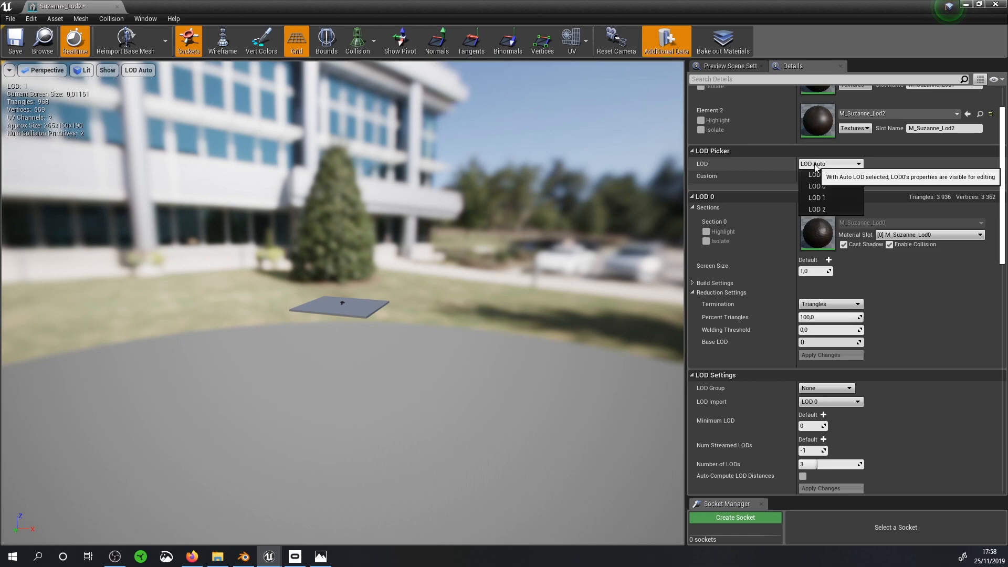
{"action": "left_click", "coordinate": [813, 209]}
{"action": "left_click", "coordinate": [821, 272]}
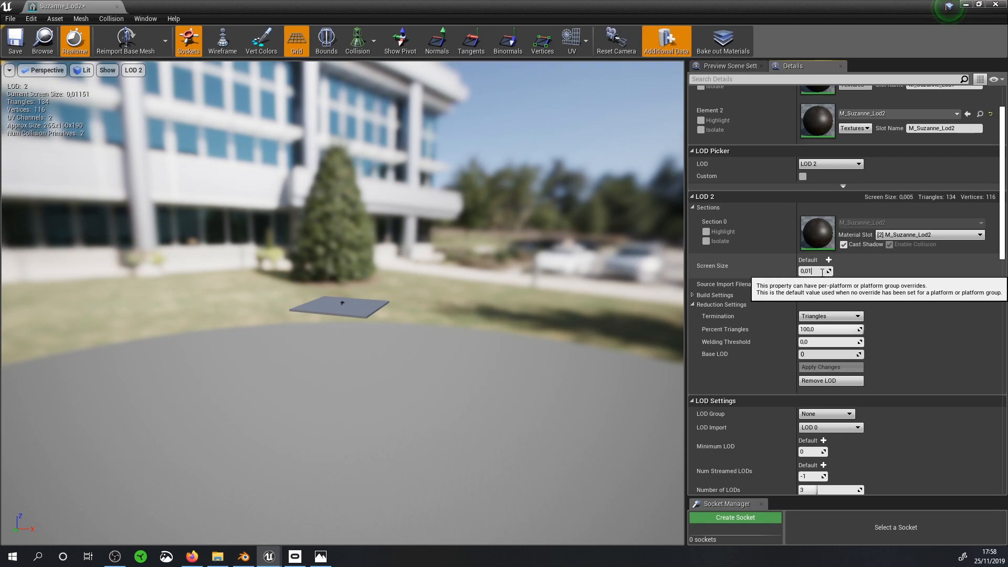
{"action": "left_click", "coordinate": [824, 163]}
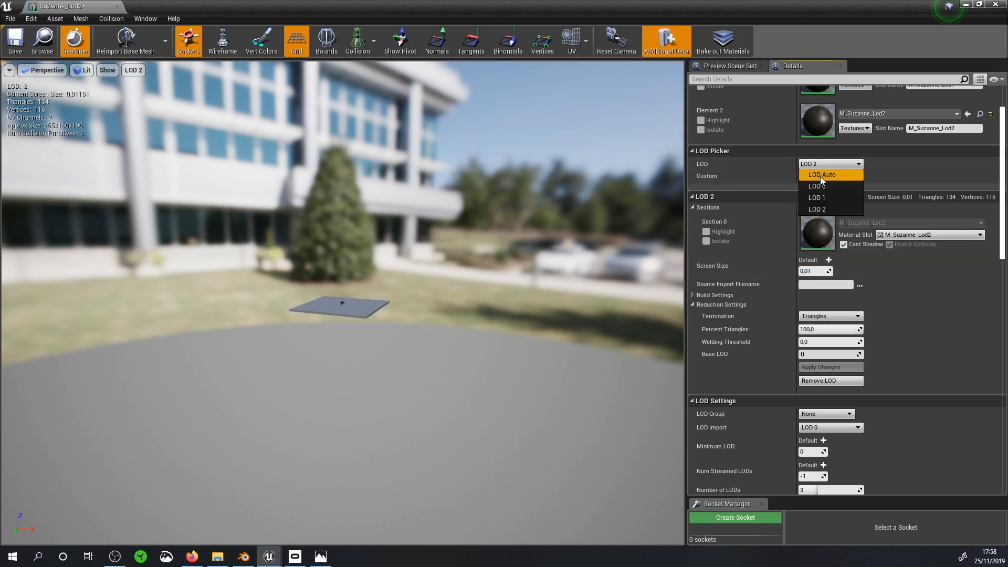
{"action": "left_click", "coordinate": [820, 177]}
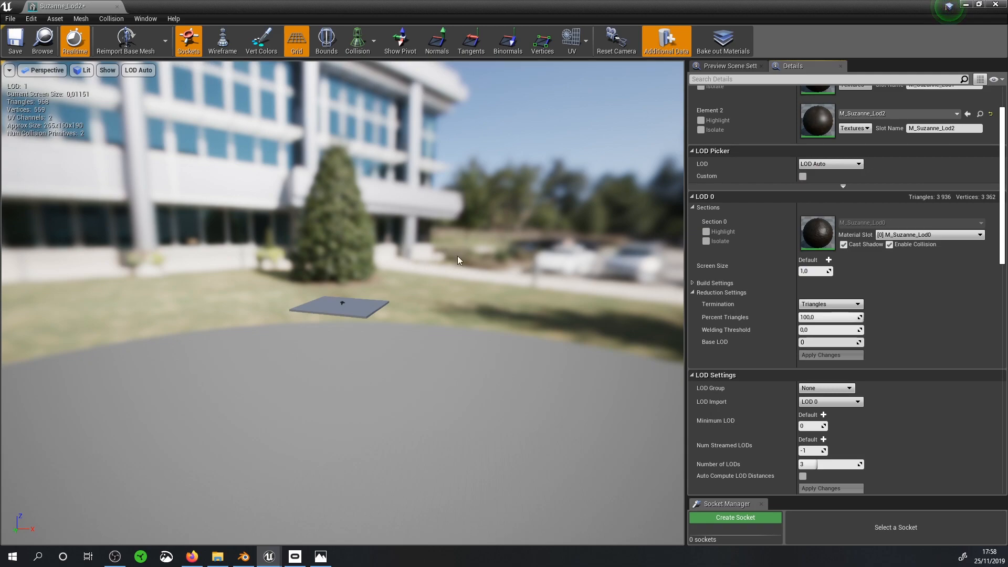
Step: Review the LOD 2 settings, return to LOD Auto, and check which LOD is displayed at far and near viewing distances
{"action": "left_click", "coordinate": [824, 164]}
{"action": "left_click", "coordinate": [822, 209]}
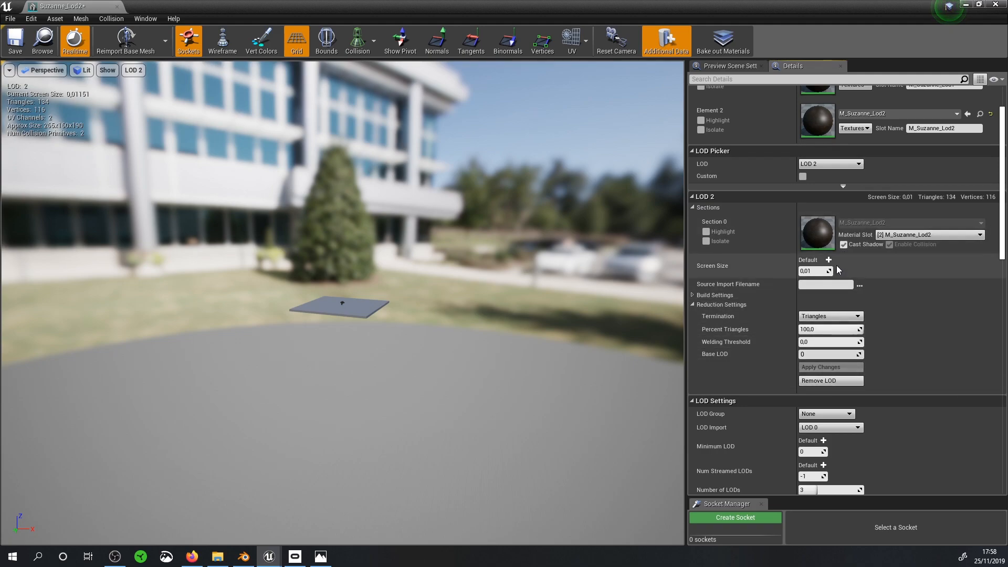
{"action": "left_click", "coordinate": [834, 163]}
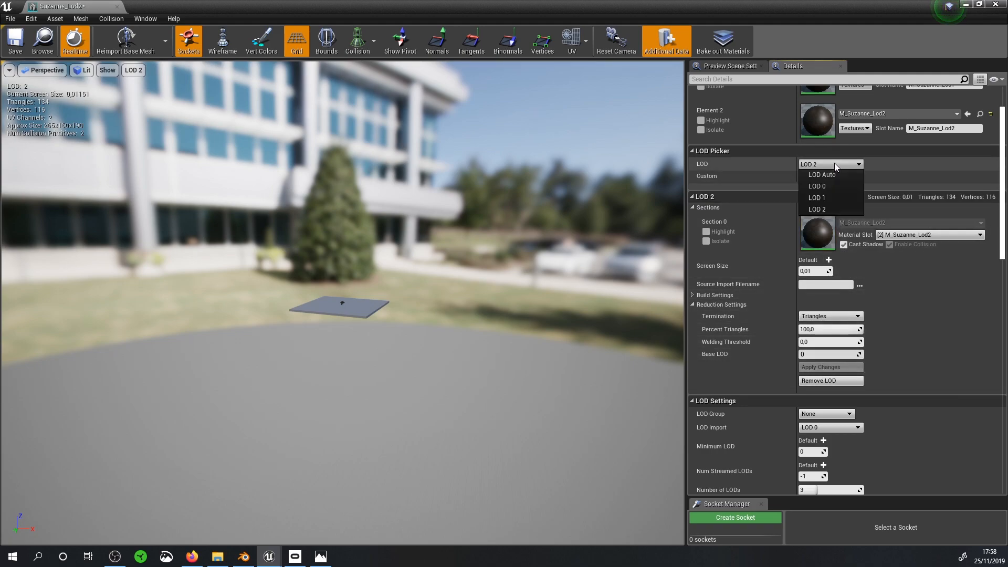
{"action": "left_click", "coordinate": [821, 172]}
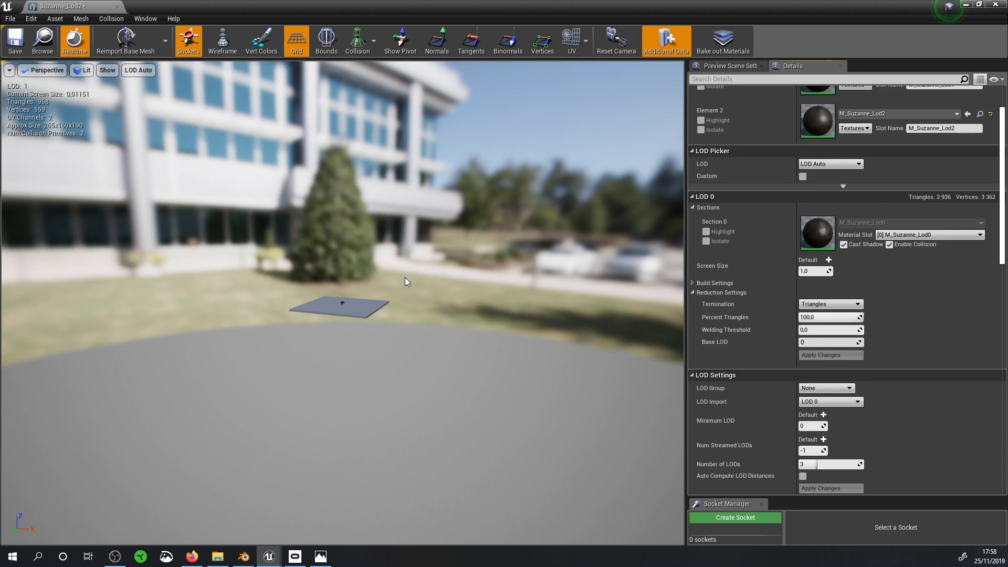
{"action": "scroll", "coordinate": [358, 304], "scroll_direction": "down", "scroll_amount": 12}
{"action": "scroll", "coordinate": [356, 306], "scroll_direction": "up", "scroll_amount": 2}
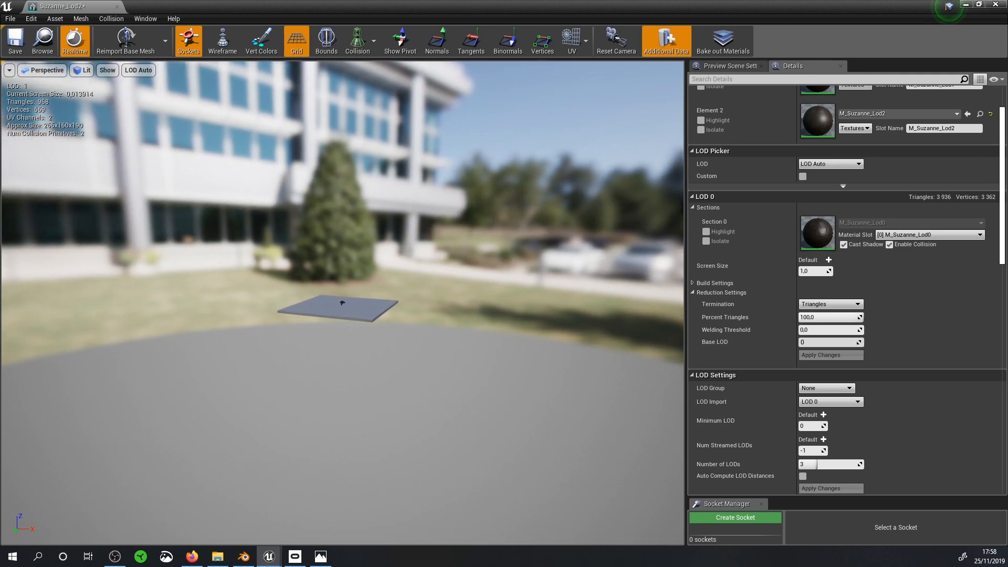
{"action": "scroll", "coordinate": [249, 315], "scroll_direction": "up", "scroll_amount": 3}
{"action": "scroll", "coordinate": [397, 300], "scroll_direction": "up", "scroll_amount": 3}
{"action": "scroll", "coordinate": [409, 300], "scroll_direction": "up", "scroll_amount": 5}
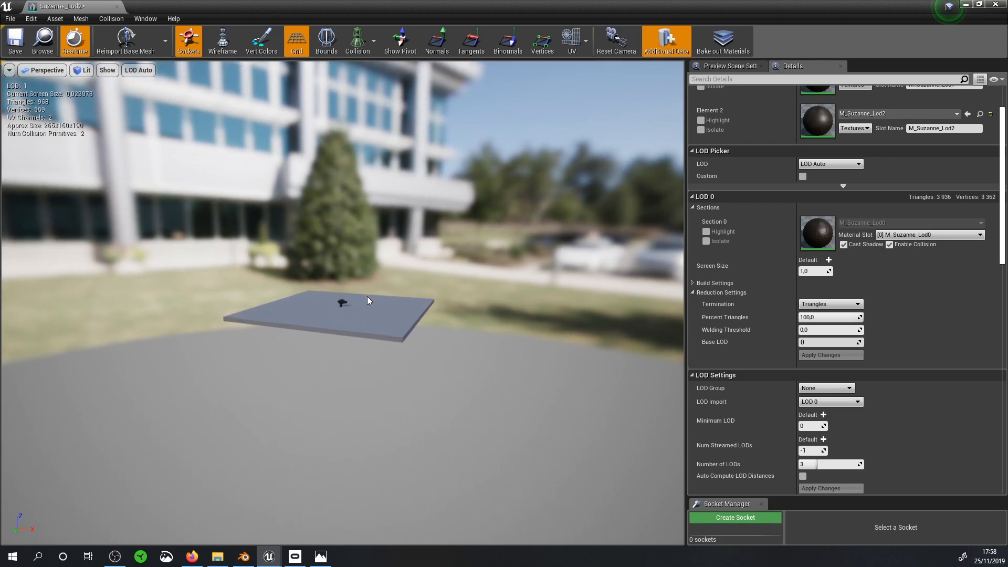
{"action": "scroll", "coordinate": [306, 298], "scroll_direction": "up", "scroll_amount": 6}
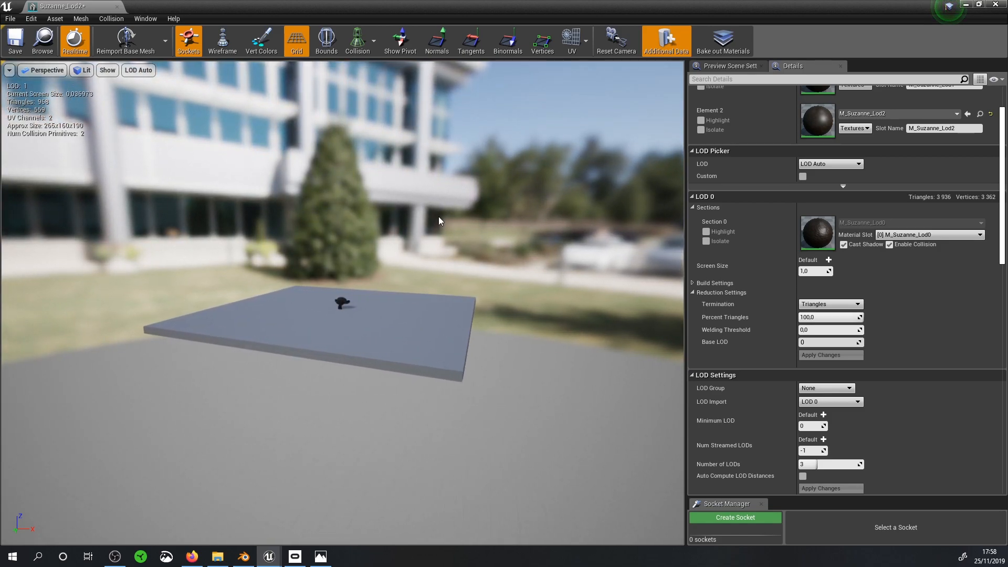
{"action": "scroll", "coordinate": [376, 354], "scroll_direction": "up", "scroll_amount": 8}
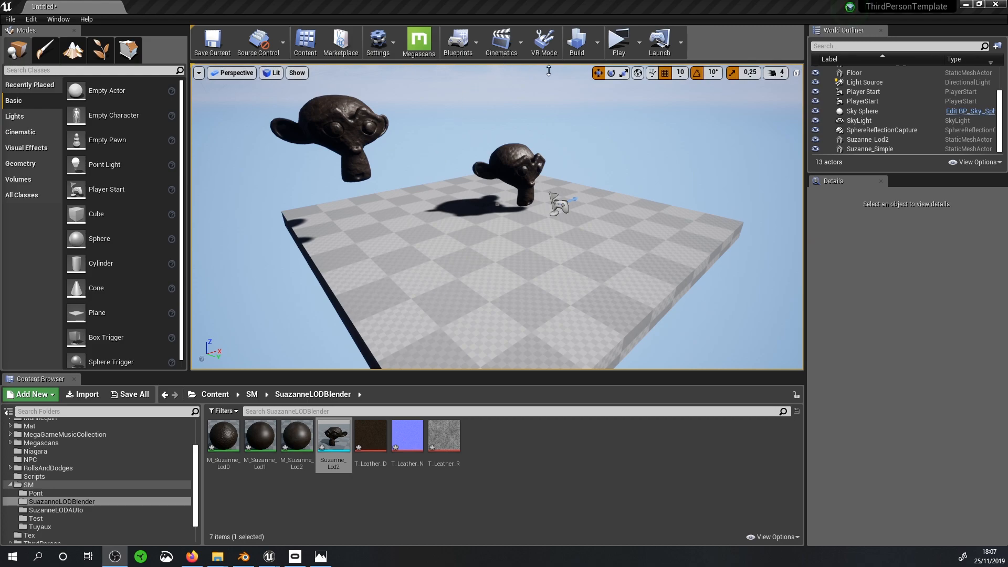
Step: Play the level and run the character around both Suzanne meshes to compare their appearance at near and far distances
{"action": "left_click", "coordinate": [616, 45]}
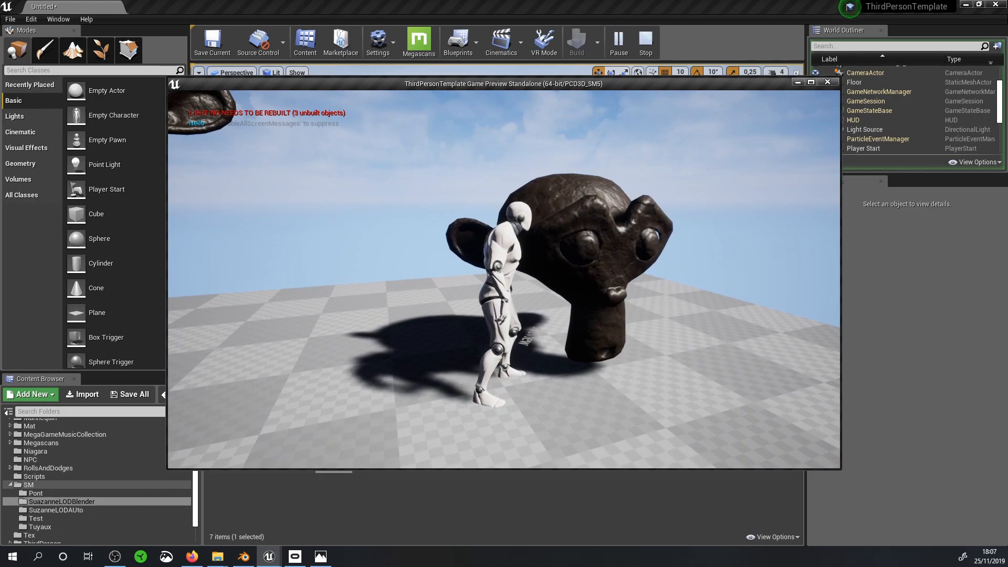
{"action": "key", "text": "s"}
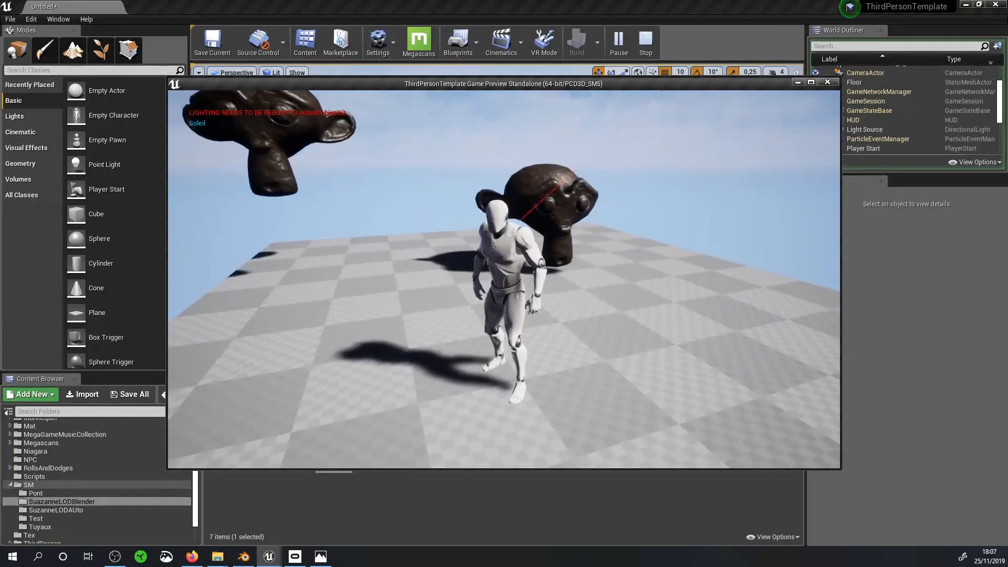
{"action": "key", "text": "w"}
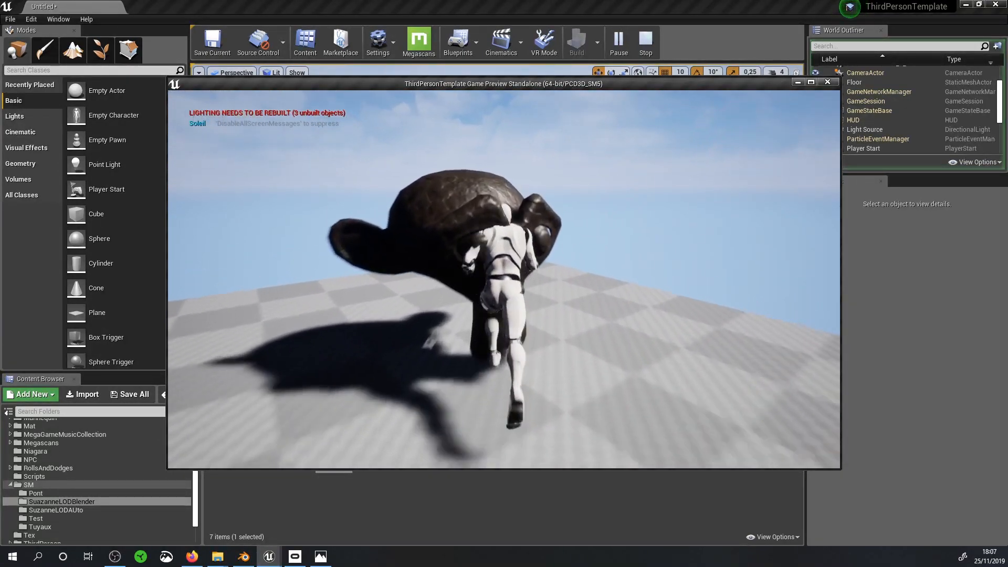
{"action": "key", "text": "s"}
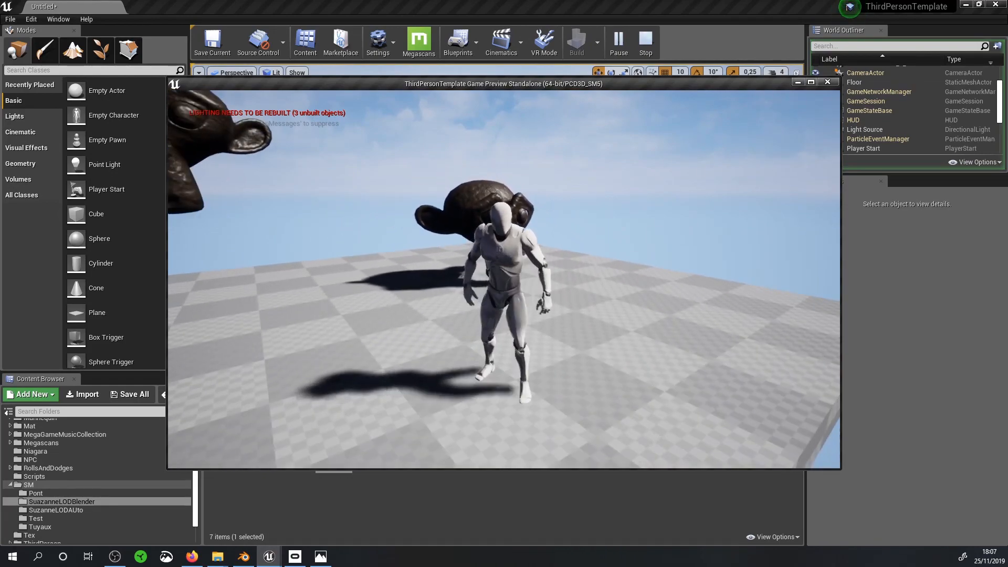
{"action": "key", "text": "w"}
{"action": "key", "text": "s"}
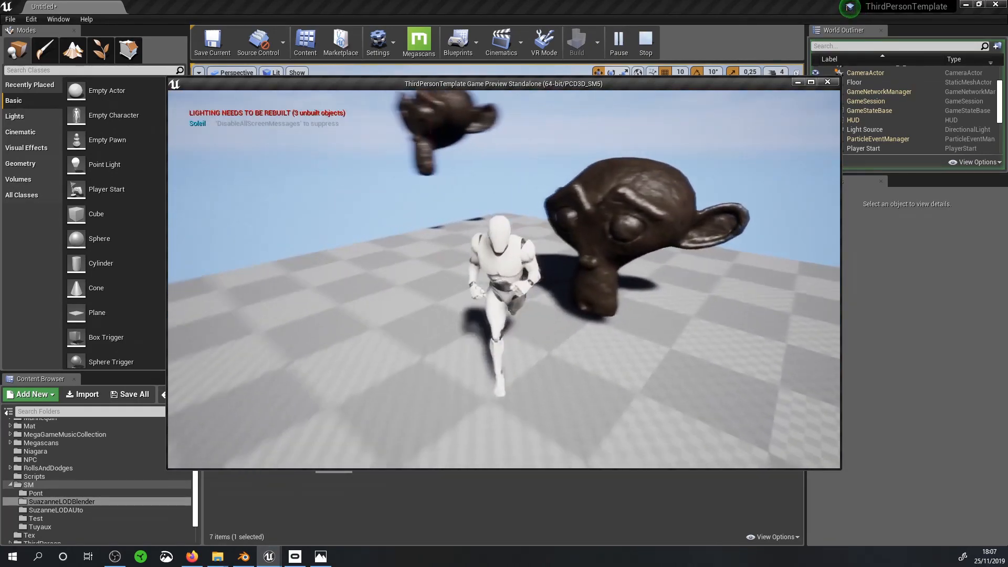
{"action": "key", "text": "w"}
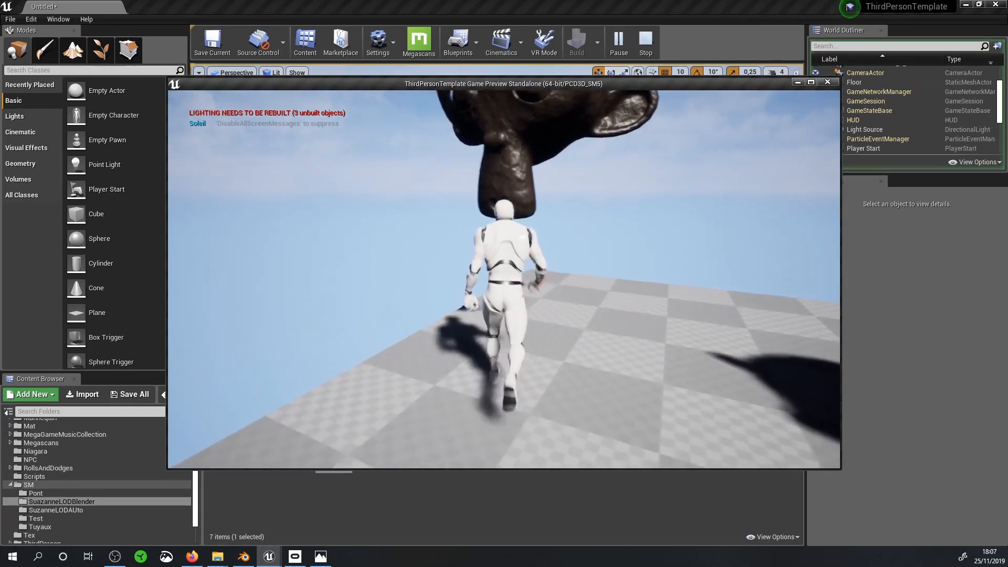
{"action": "key", "text": "s"}
{"action": "key", "text": "w"}
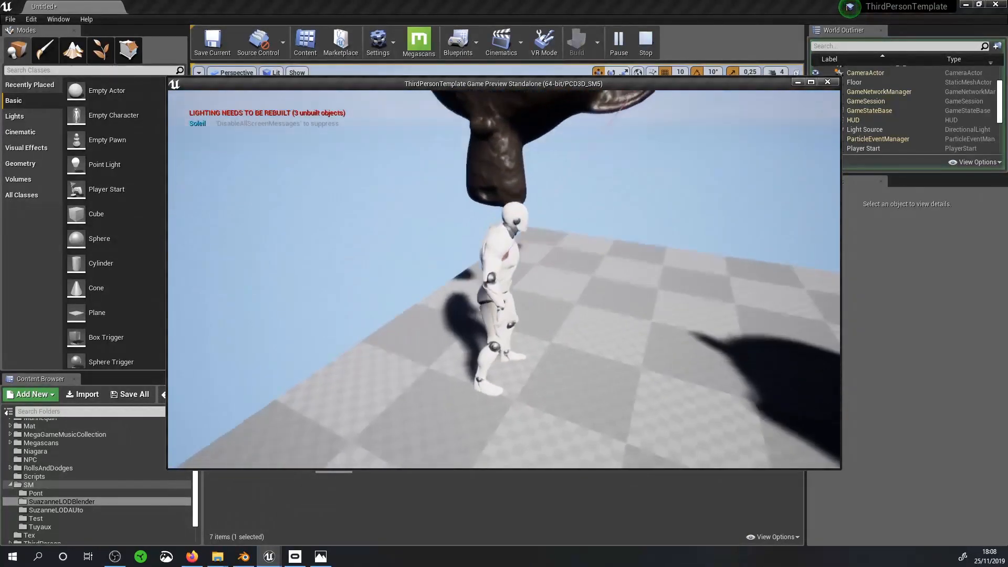
{"action": "key", "text": "s"}
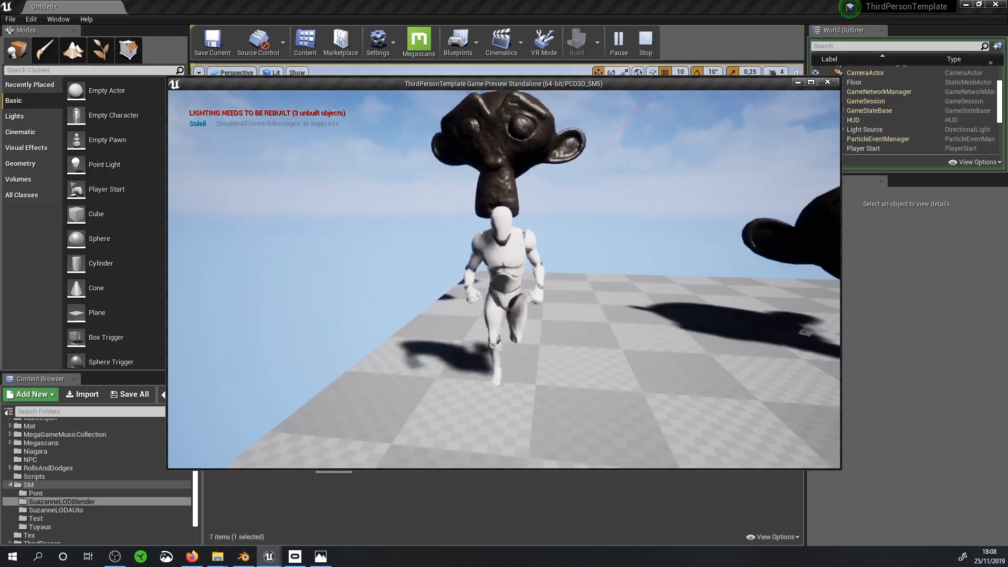
{"action": "key", "text": "d"}
{"action": "key", "text": "w"}
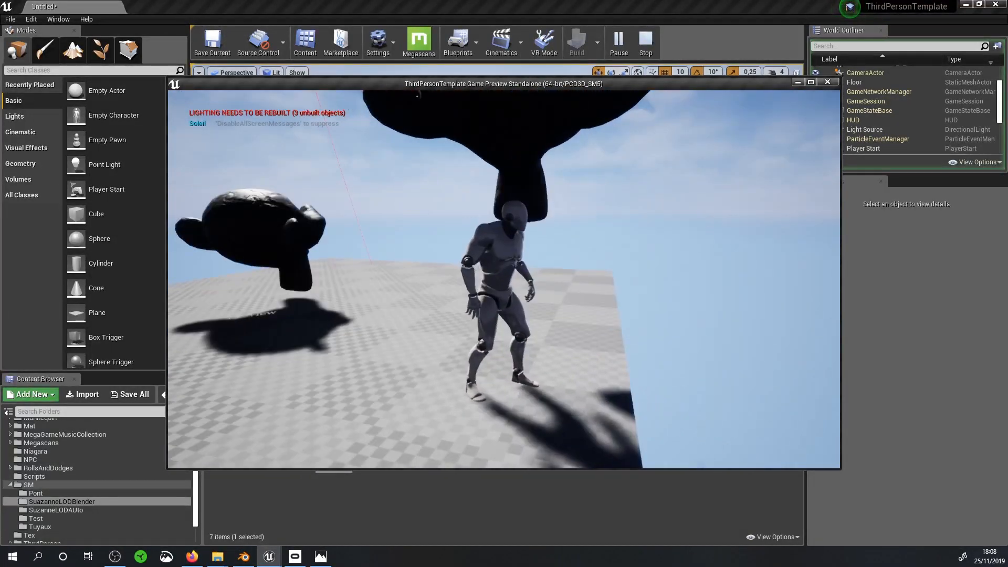
{"action": "key", "text": "w"}
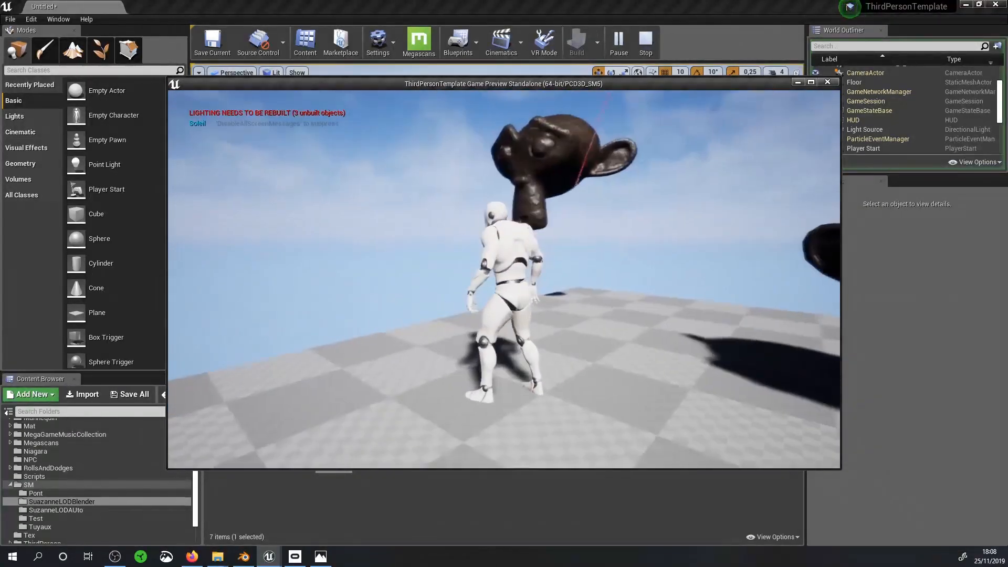
Step: Run the character past both Suzanne meshes once more to compare their appearance up close, and end the play session
{"action": "key", "text": "w"}
{"action": "key", "text": "w"}
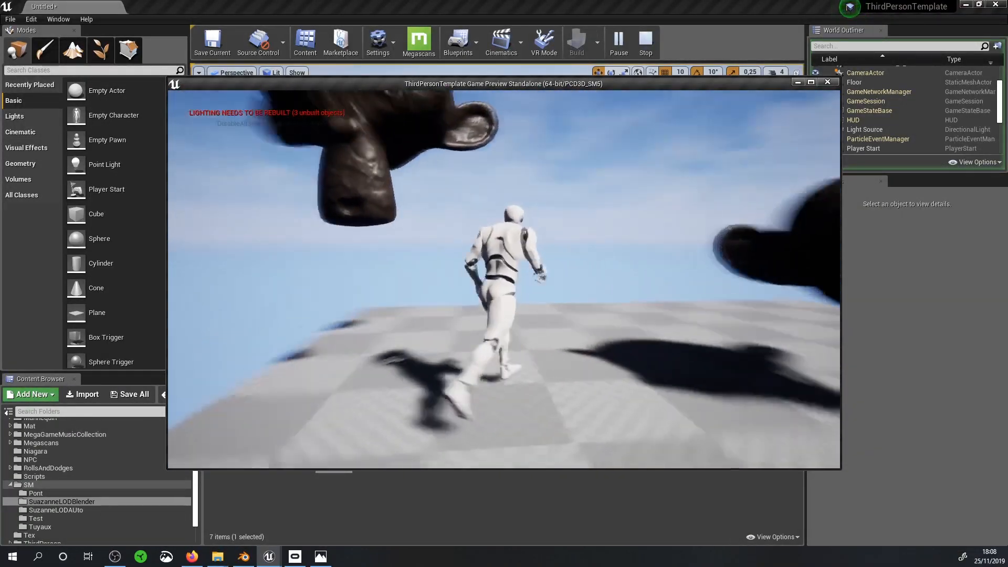
{"action": "key", "text": "s"}
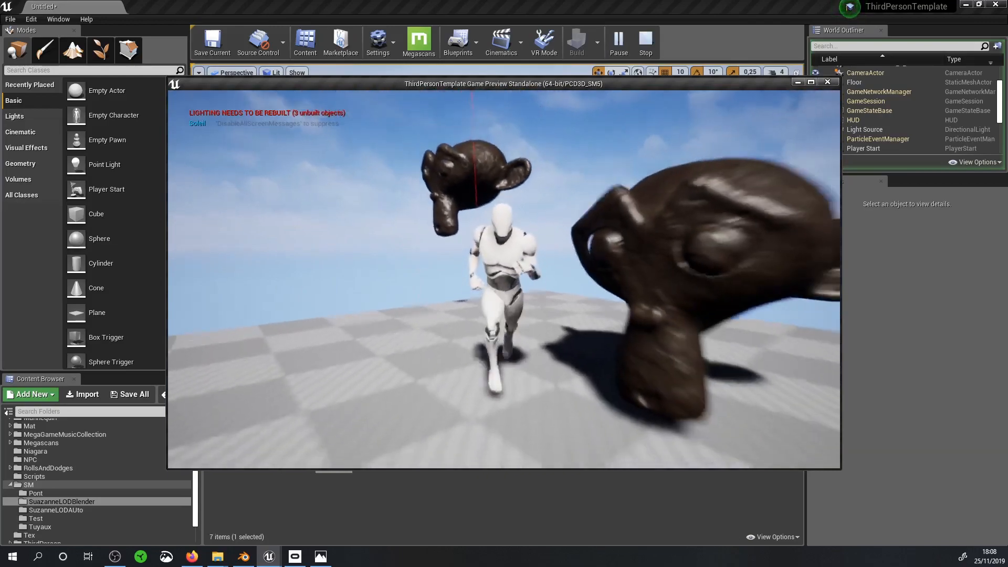
{"action": "key", "text": "Escape"}
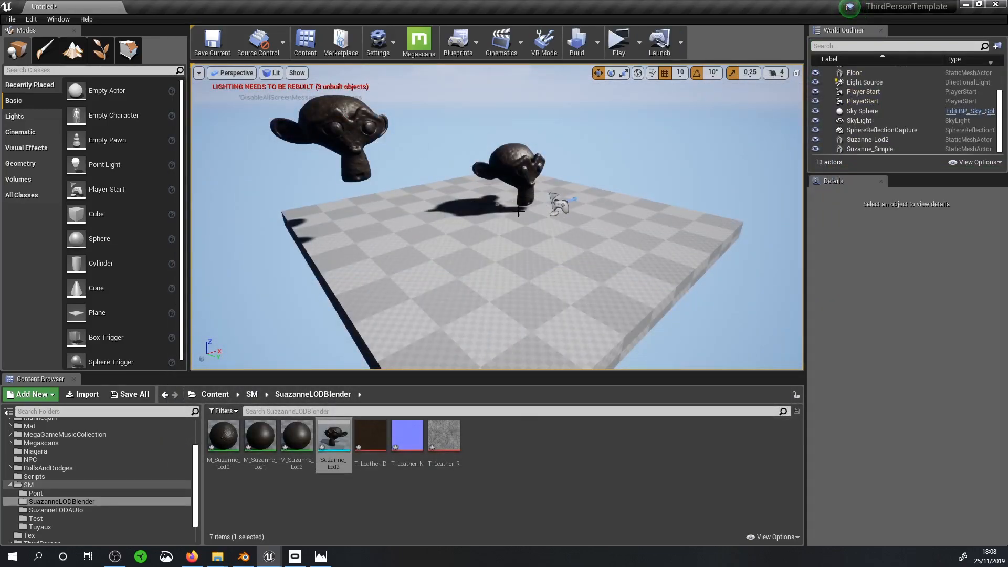
Step: Check the physics settings of the Suzanne_Simple actor and enable Simulate Physics on the Suzanne_Lod2 actor
{"action": "left_click", "coordinate": [507, 171]}
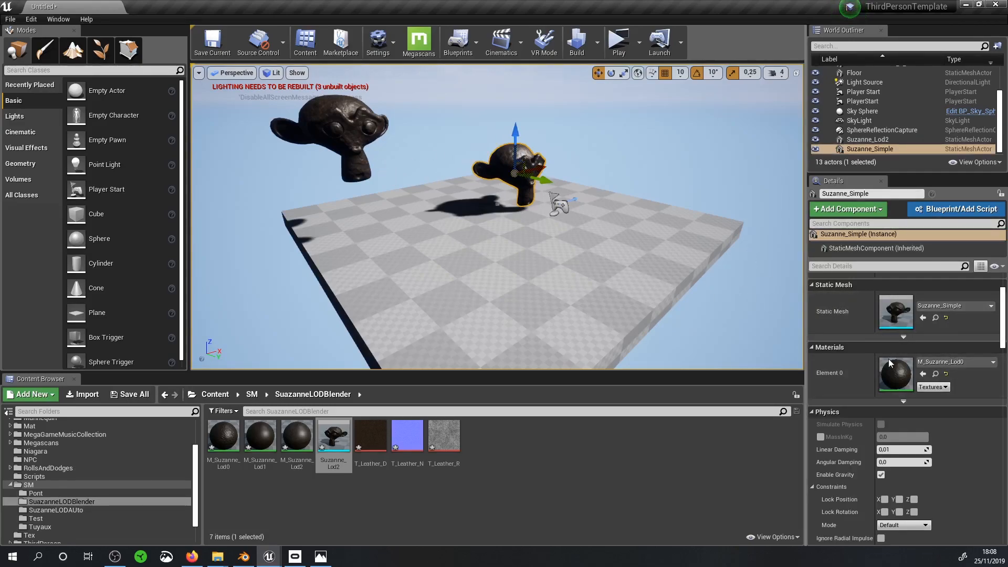
{"action": "scroll", "coordinate": [866, 399], "scroll_direction": "down", "scroll_amount": 3}
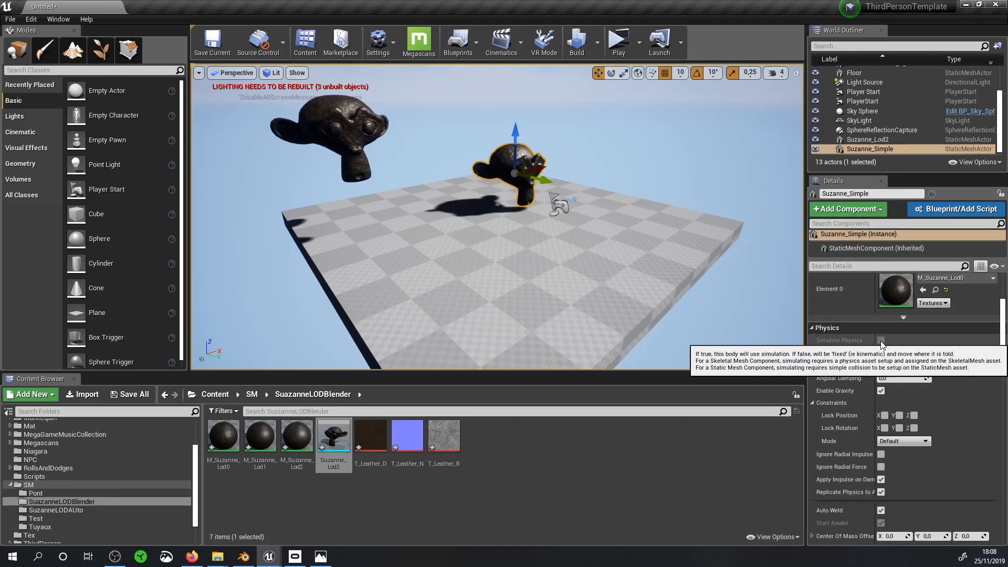
{"action": "right_click_drag", "start_coordinate": [551, 207], "coordinate": [325, 129]}
{"action": "left_click", "coordinate": [326, 128]}
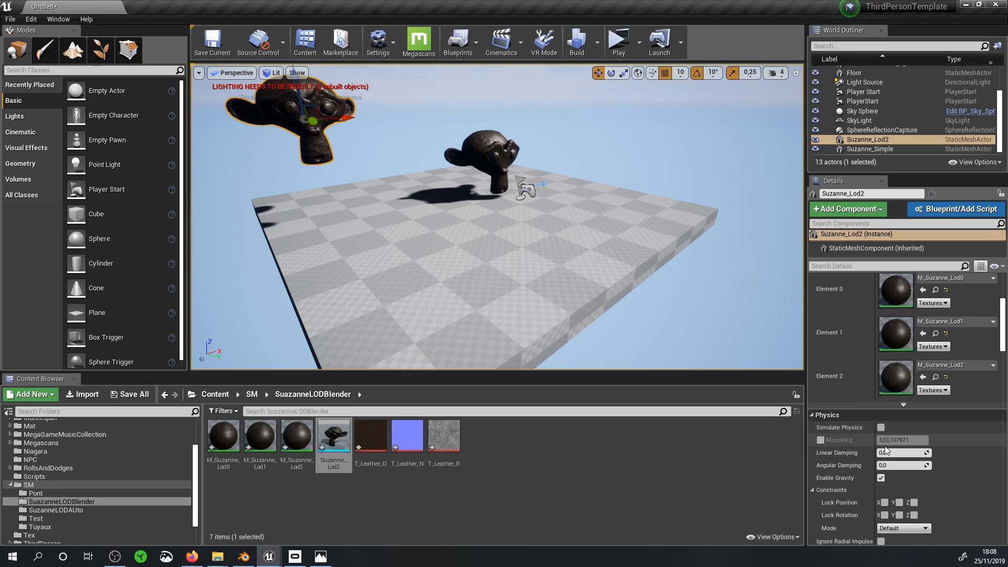
{"action": "left_click", "coordinate": [882, 430]}
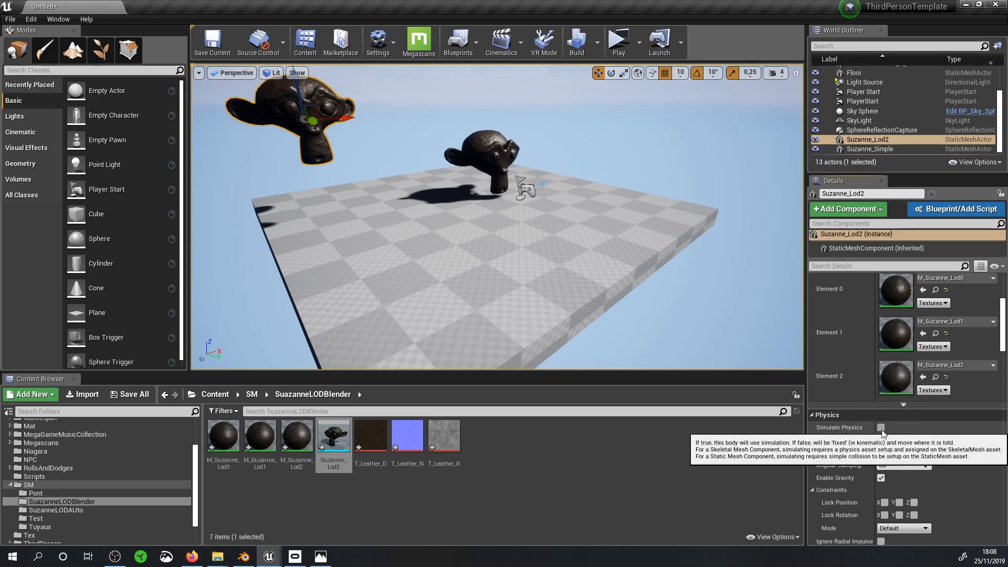
Step: Simulate the level in the editor to test the physics of Suzanne_Lod2, and stop the simulation
{"action": "left_click", "coordinate": [640, 42]}
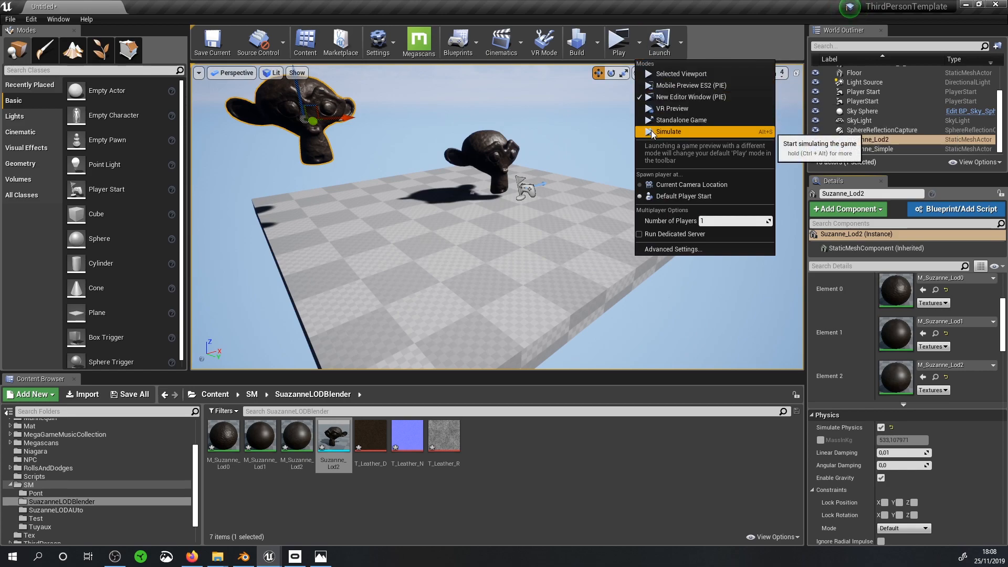
{"action": "left_click", "coordinate": [658, 131]}
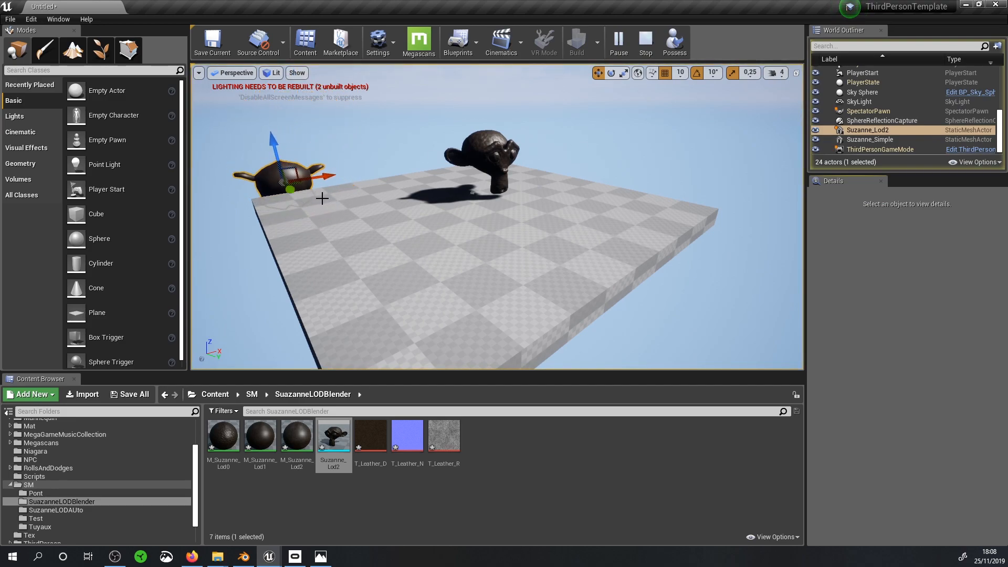
{"action": "left_click", "coordinate": [645, 41]}
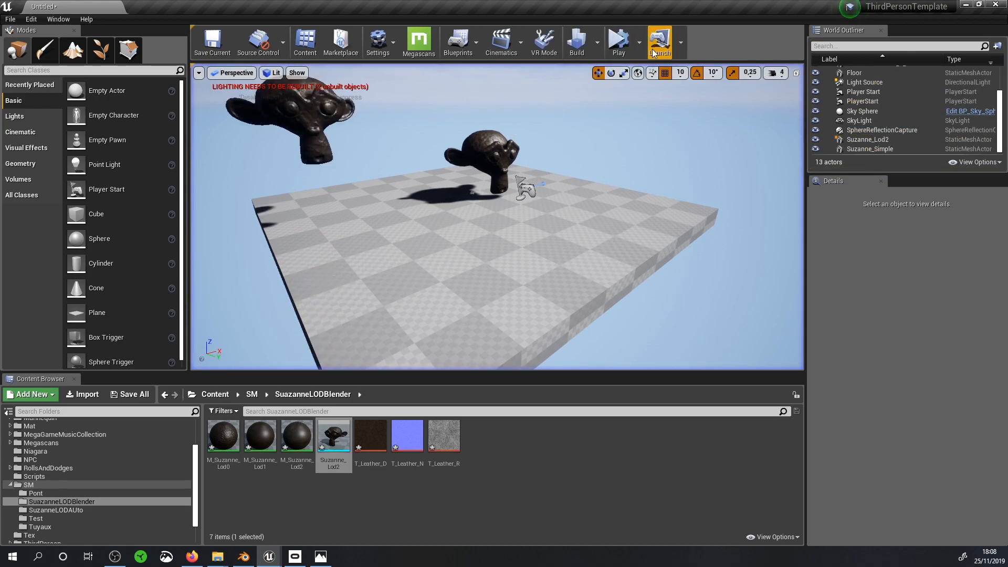
Step: Select the Suzanne_Simple actor to review its physics settings, and open its static mesh from the SM/SuzanneLODAUto folder
{"action": "left_click", "coordinate": [493, 157]}
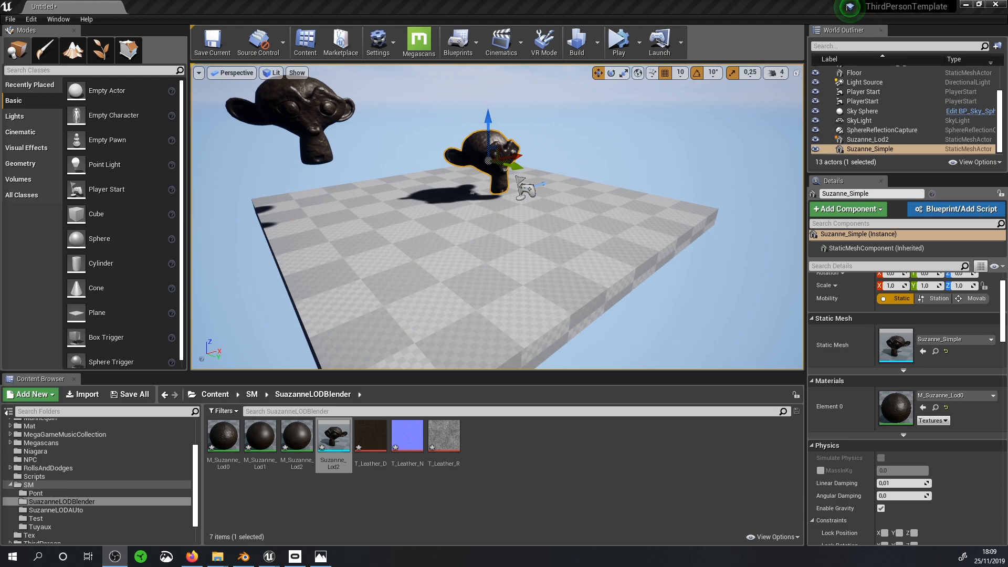
{"action": "scroll", "coordinate": [486, 231], "scroll_direction": "up", "scroll_amount": 2}
{"action": "scroll", "coordinate": [486, 231], "scroll_direction": "up", "scroll_amount": 2}
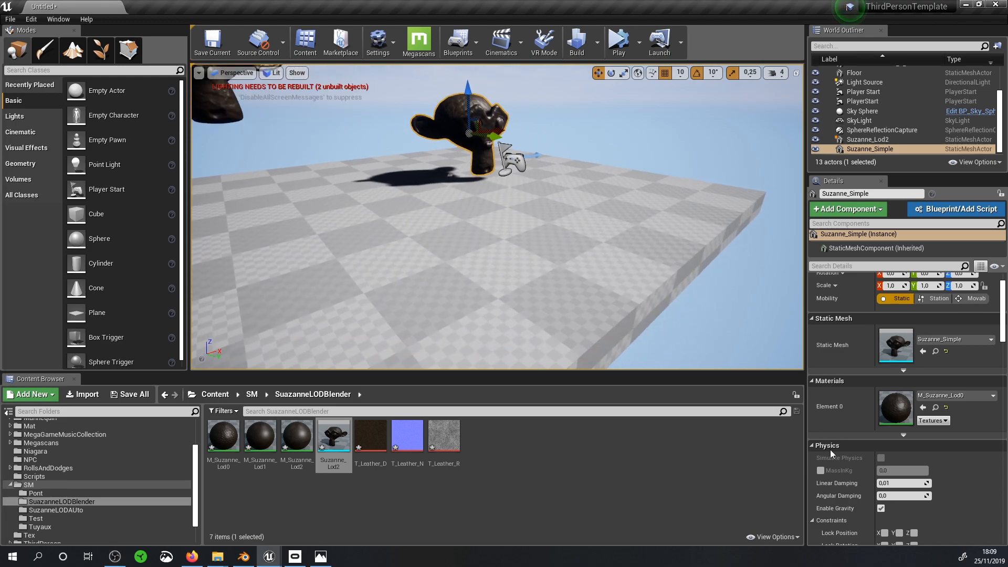
{"action": "left_click", "coordinate": [36, 486]}
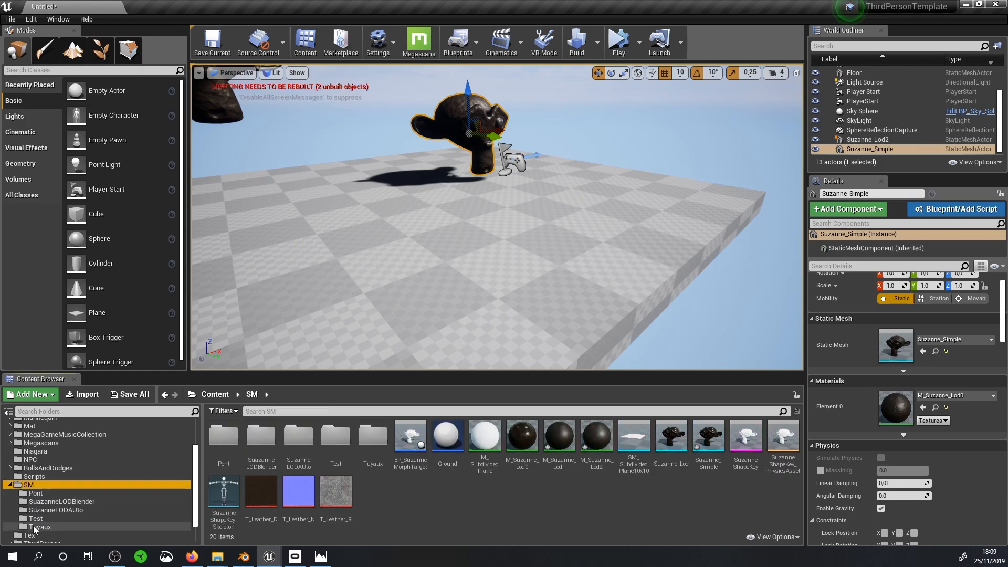
{"action": "left_click", "coordinate": [50, 510]}
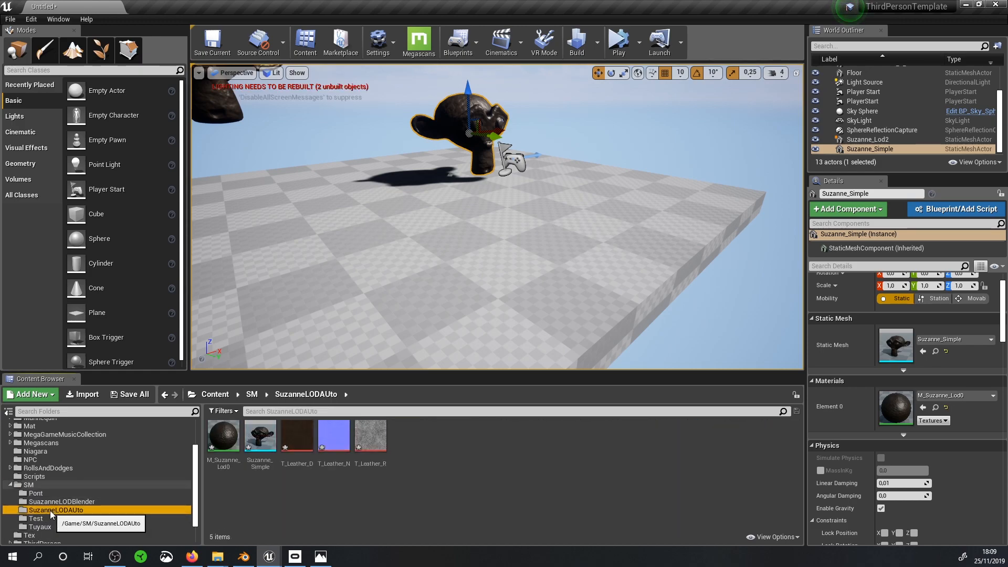
{"action": "double_click", "coordinate": [261, 436]}
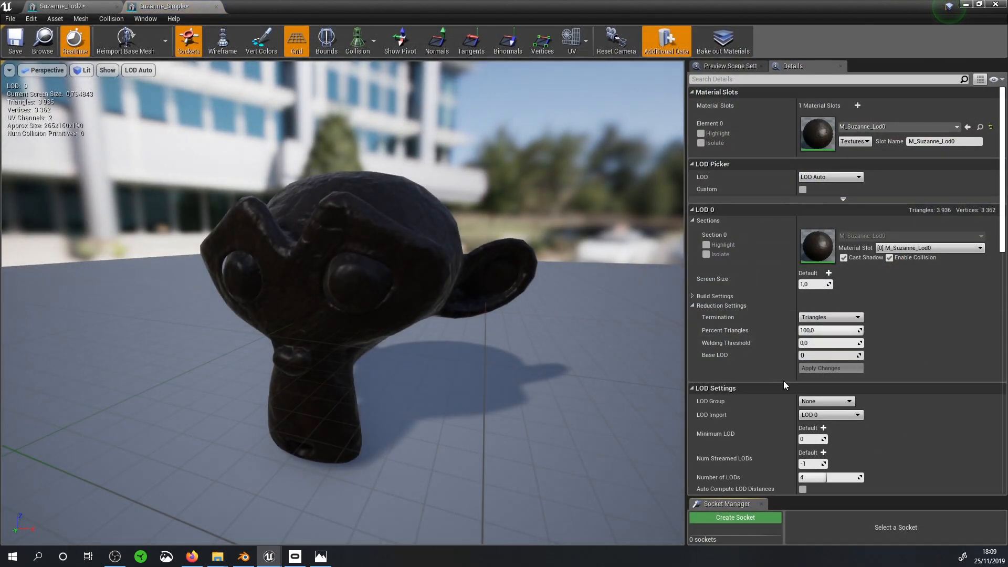
Step: Inspect the complex collision of Suzanne_Simple, hide it, and display the simple collision instead
{"action": "scroll", "coordinate": [795, 346], "scroll_direction": "down", "scroll_amount": 5}
{"action": "scroll", "coordinate": [791, 348], "scroll_direction": "down", "scroll_amount": 3}
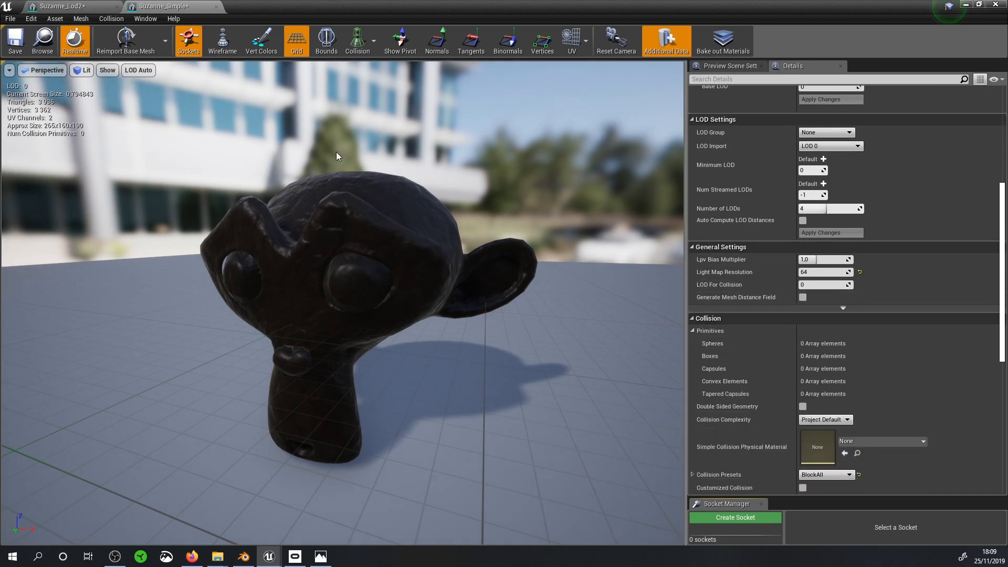
{"action": "left_click", "coordinate": [359, 42]}
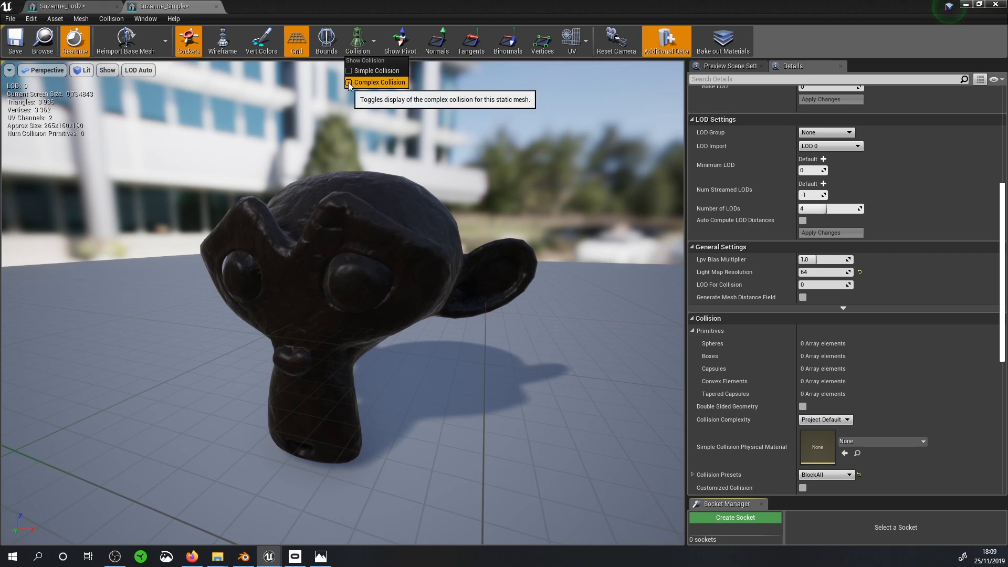
{"action": "left_click", "coordinate": [349, 84]}
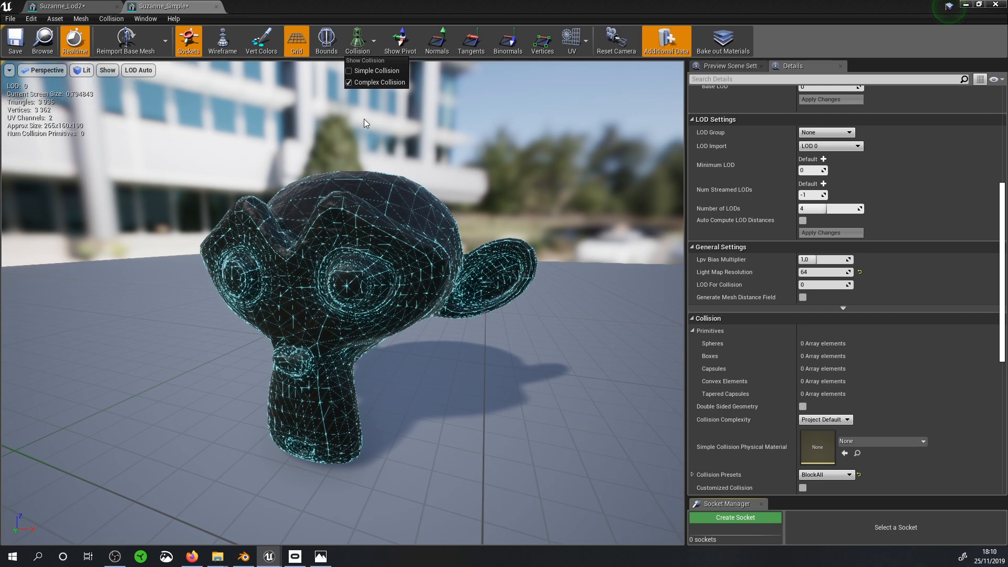
{"action": "left_click", "coordinate": [349, 82]}
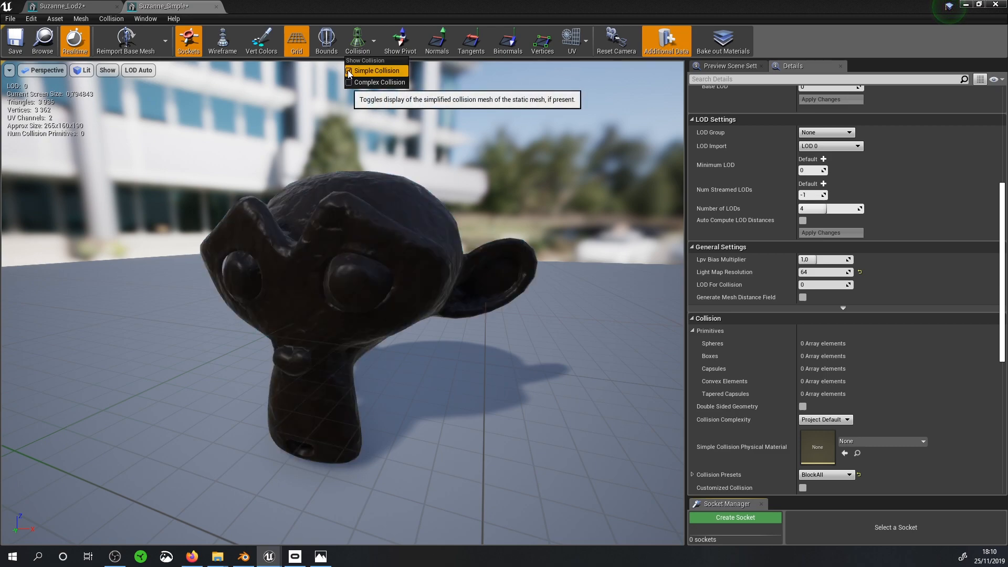
{"action": "left_click", "coordinate": [348, 72]}
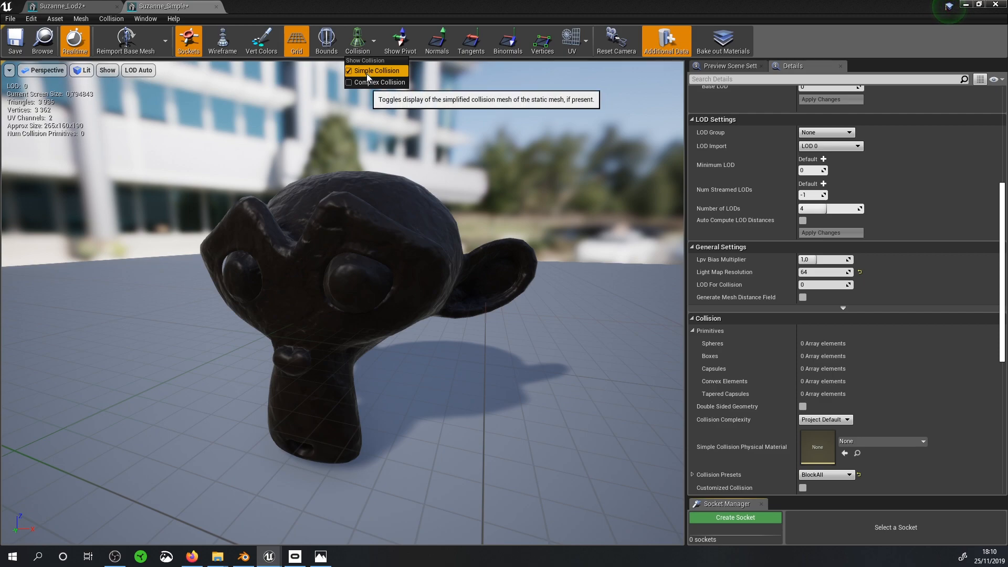
Step: Review the collision primitives in the mesh details and add a sphere simplified collision to Suzanne_Simple
{"action": "scroll", "coordinate": [813, 324], "scroll_direction": "down", "scroll_amount": 2}
{"action": "scroll", "coordinate": [811, 323], "scroll_direction": "down", "scroll_amount": 12}
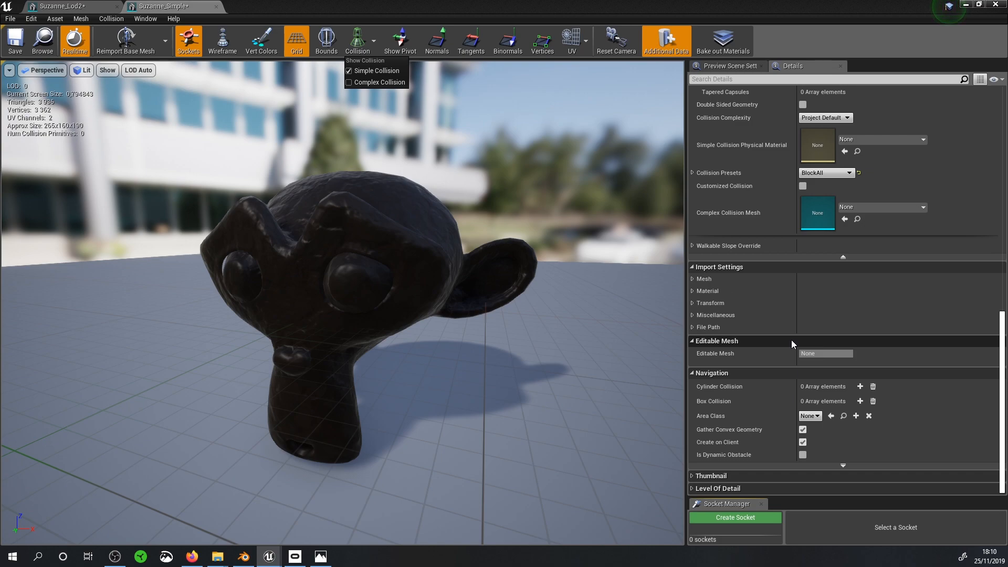
{"action": "scroll", "coordinate": [792, 342], "scroll_direction": "up", "scroll_amount": 6}
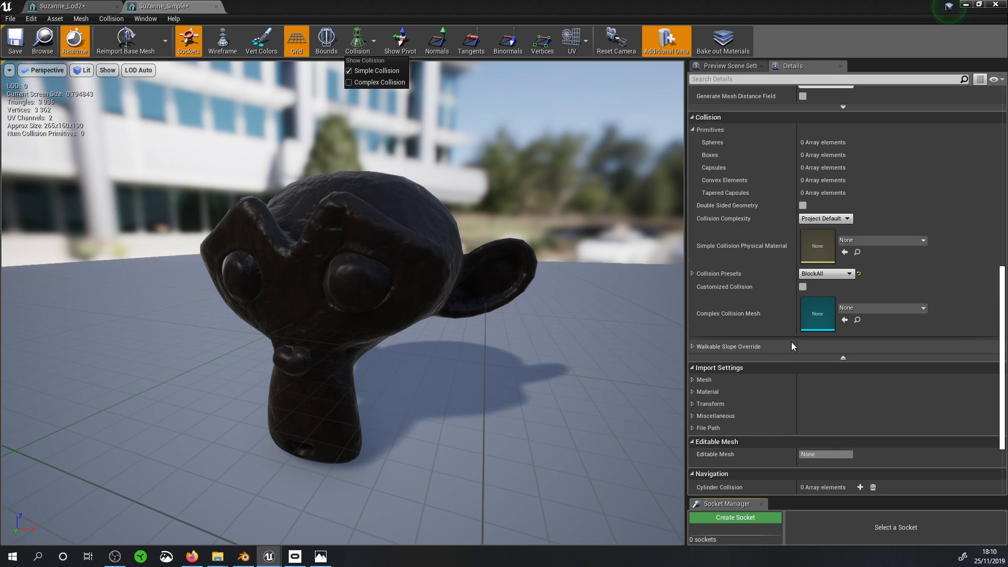
{"action": "scroll", "coordinate": [792, 345], "scroll_direction": "up", "scroll_amount": 9}
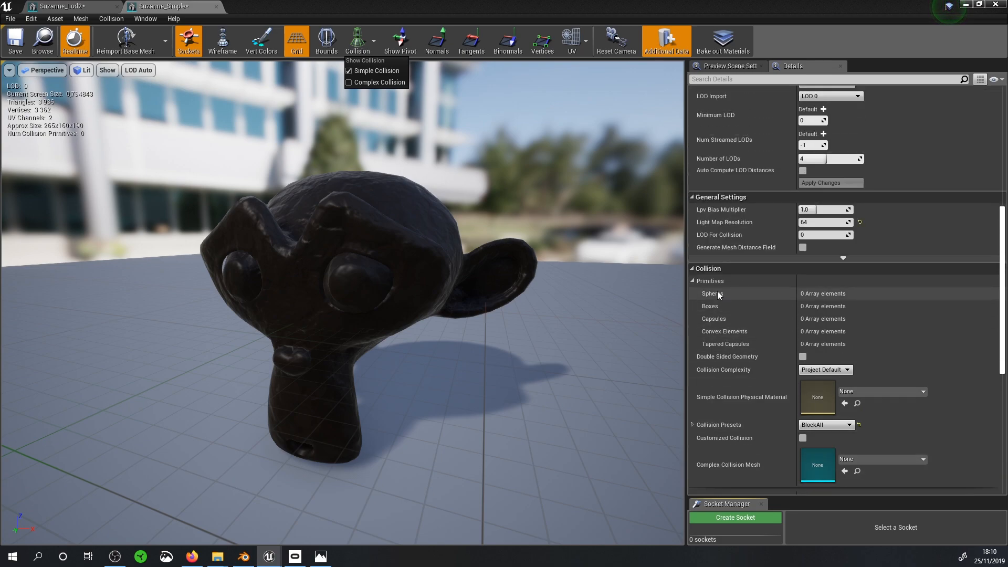
{"action": "left_click", "coordinate": [713, 293]}
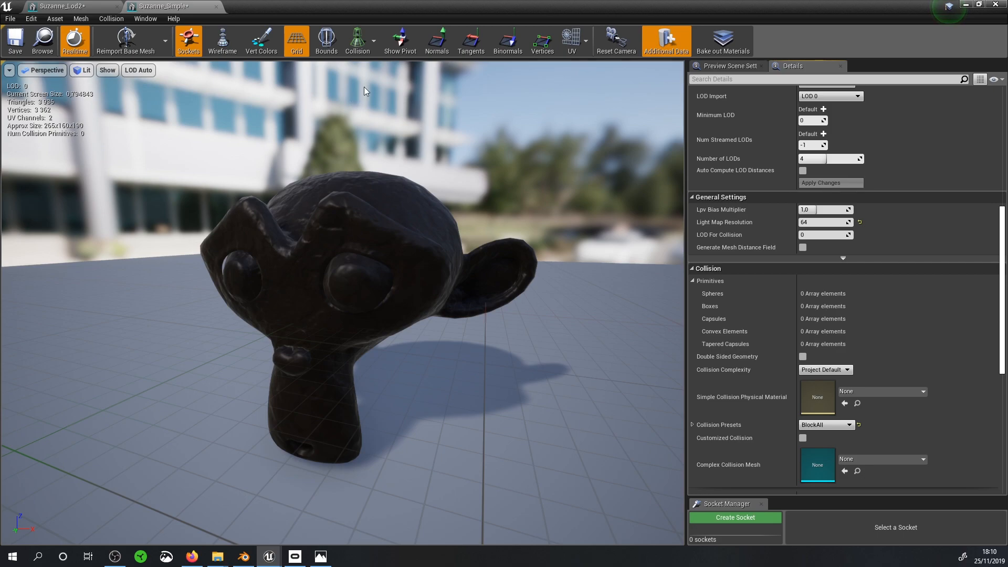
{"action": "left_click", "coordinate": [112, 20]}
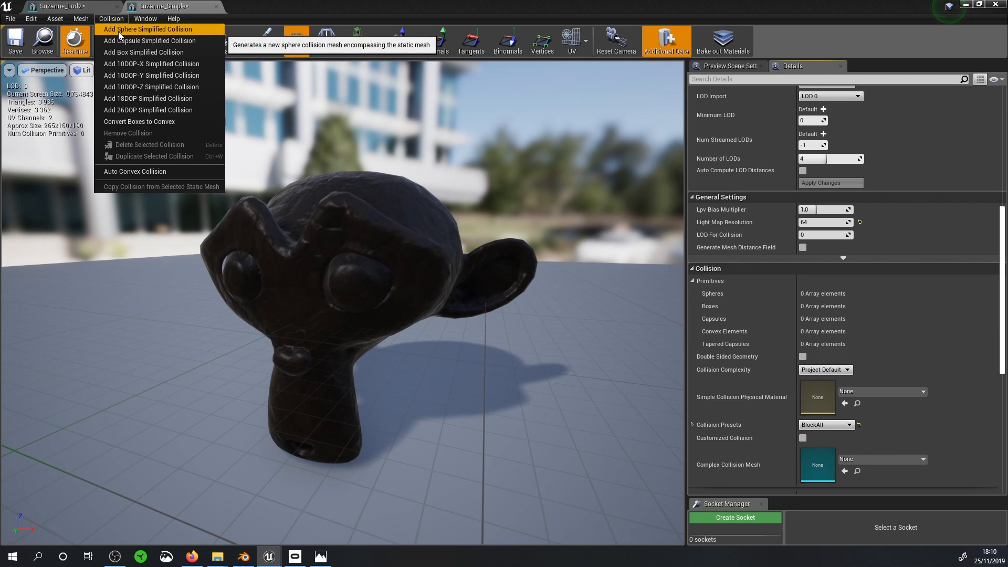
{"action": "left_click", "coordinate": [118, 32]}
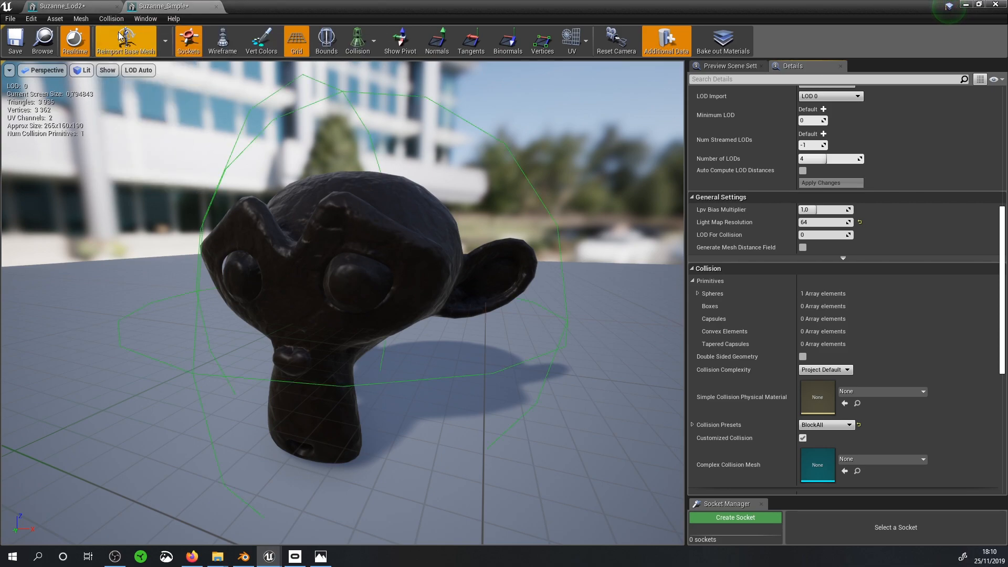
Step: Scale the sphere collision down to a radius of about 72,7 and raise it to a center Z of about 28,4 around Suzanne's head
{"action": "scroll", "coordinate": [490, 289], "scroll_direction": "down", "scroll_amount": 5}
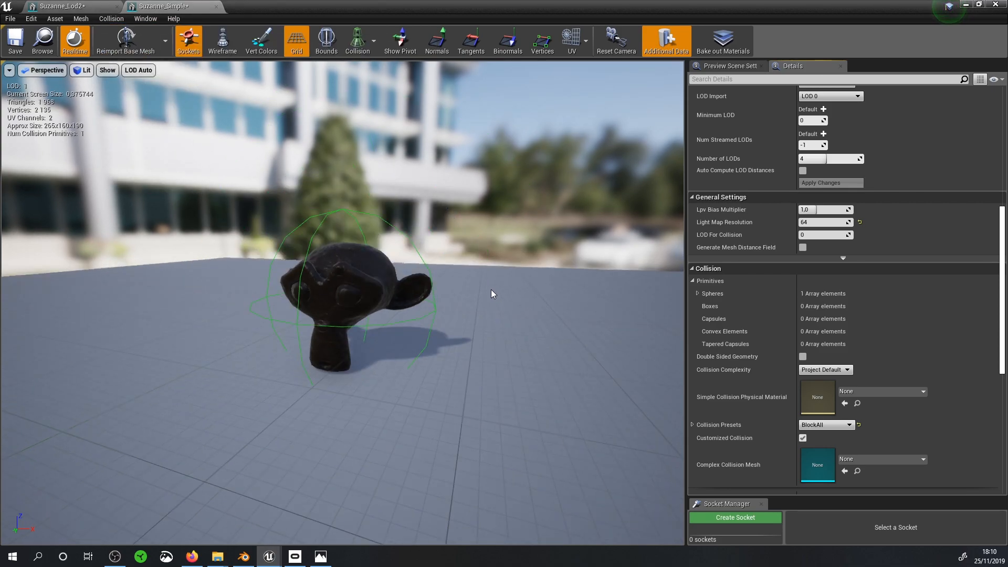
{"action": "left_click", "coordinate": [373, 214]}
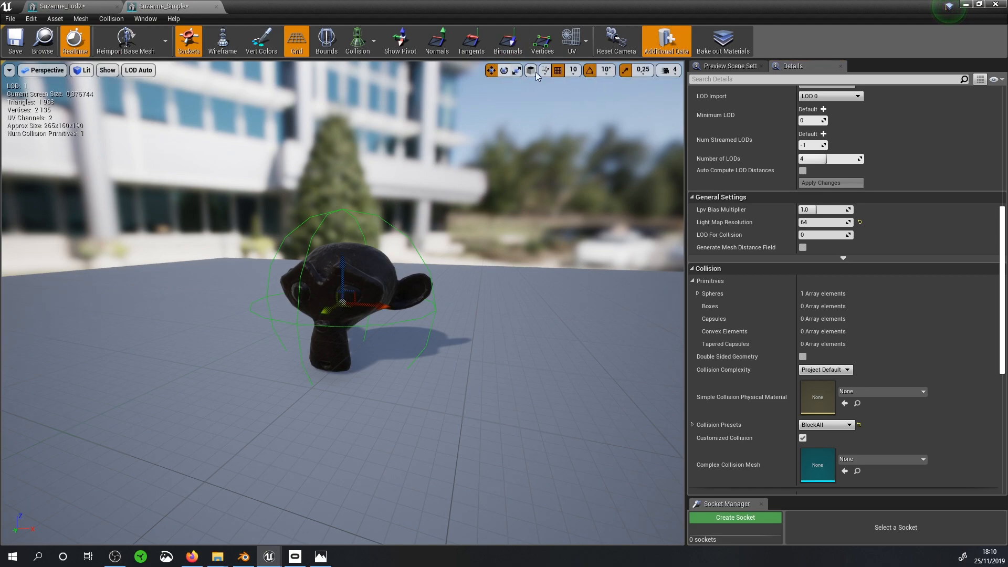
{"action": "scroll", "coordinate": [515, 74], "scroll_direction": "up", "scroll_amount": 2}
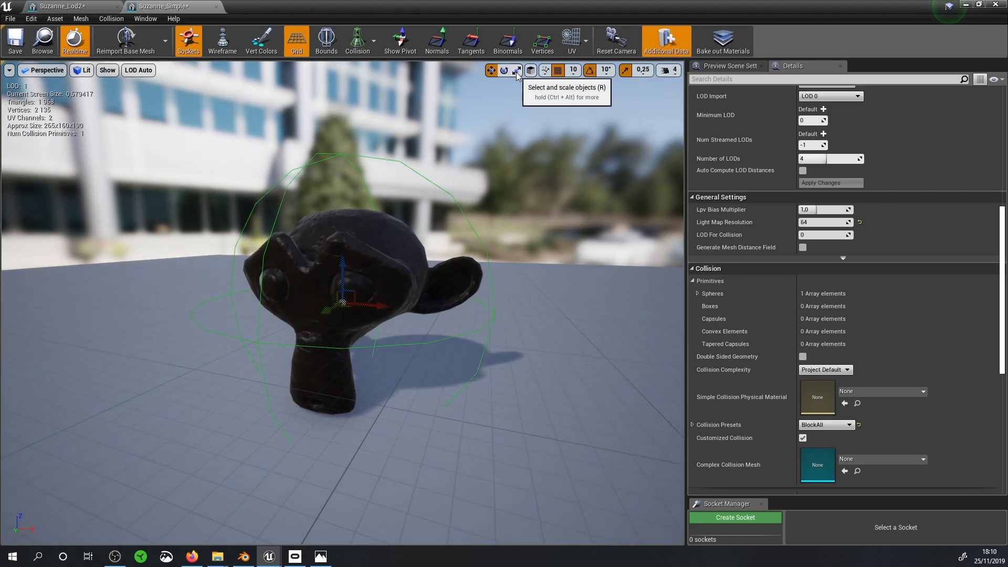
{"action": "left_click", "coordinate": [516, 71]}
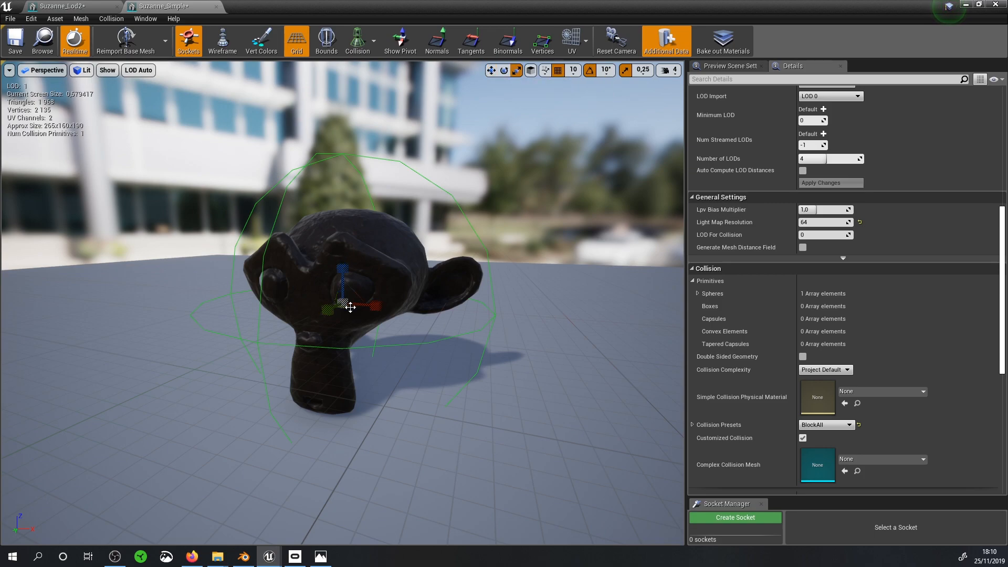
{"action": "mouse_move", "coordinate": [345, 306]}
{"action": "left_mouse_down"}
{"action": "mouse_move", "coordinate": [336, 304]}
{"action": "mouse_move", "coordinate": [368, 305]}
{"action": "mouse_move", "coordinate": [349, 305]}
{"action": "left_mouse_up"}
{"action": "left_click", "coordinate": [491, 70]}
{"action": "left_click_drag", "start_coordinate": [341, 261], "coordinate": [342, 231]}
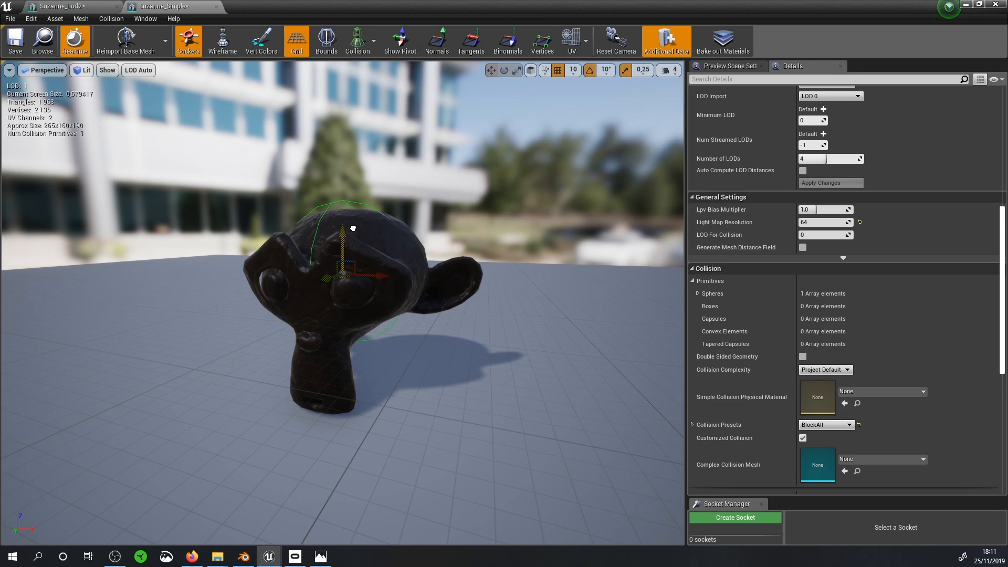
Step: Expand the sphere primitive's properties, experiment with its radius, and set the radius to 50
{"action": "left_click", "coordinate": [697, 293]}
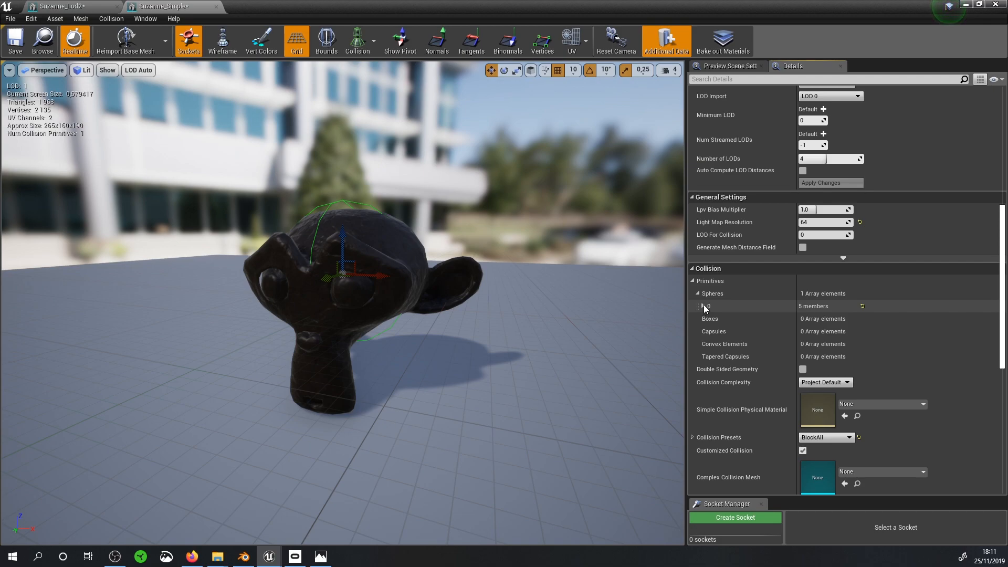
{"action": "left_click", "coordinate": [703, 306]}
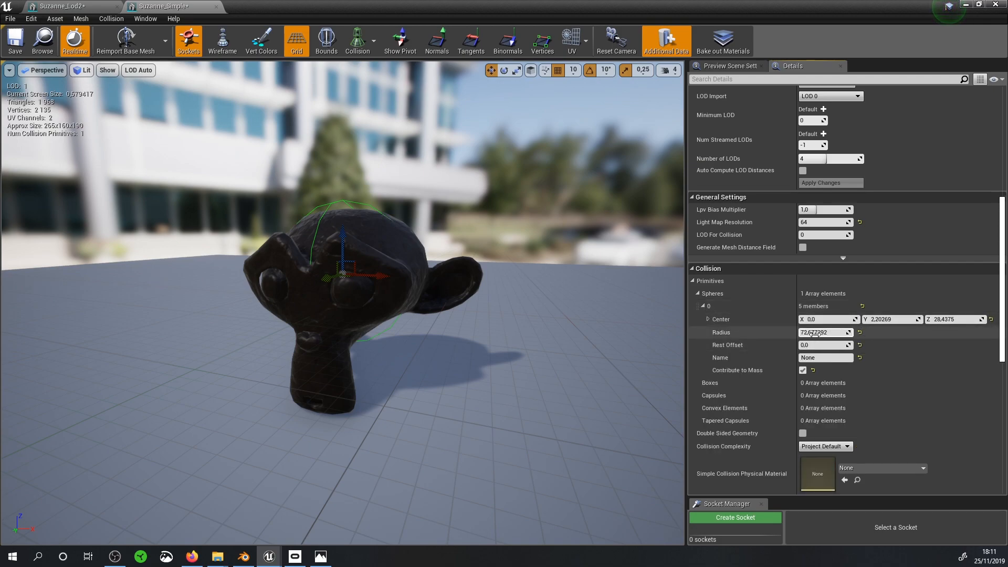
{"action": "left_click_drag", "start_coordinate": [620, 331], "coordinate": [634, 286]}
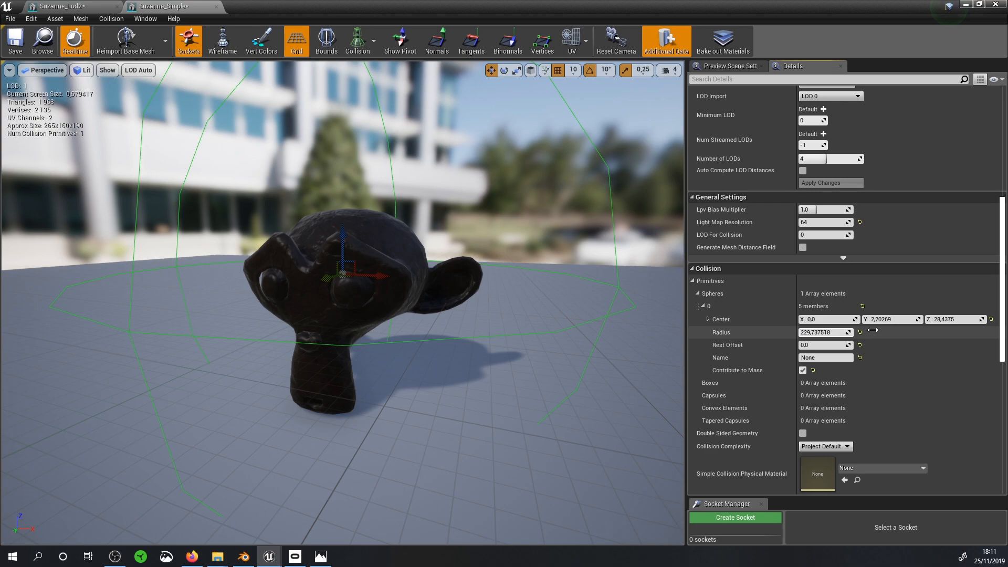
{"action": "left_click_drag", "start_coordinate": [827, 334], "coordinate": [934, 333]}
{"action": "left_click", "coordinate": [827, 333]}
{"action": "left_click", "coordinate": [828, 333]}
{"action": "left_click_drag", "start_coordinate": [841, 332], "coordinate": [757, 332]}
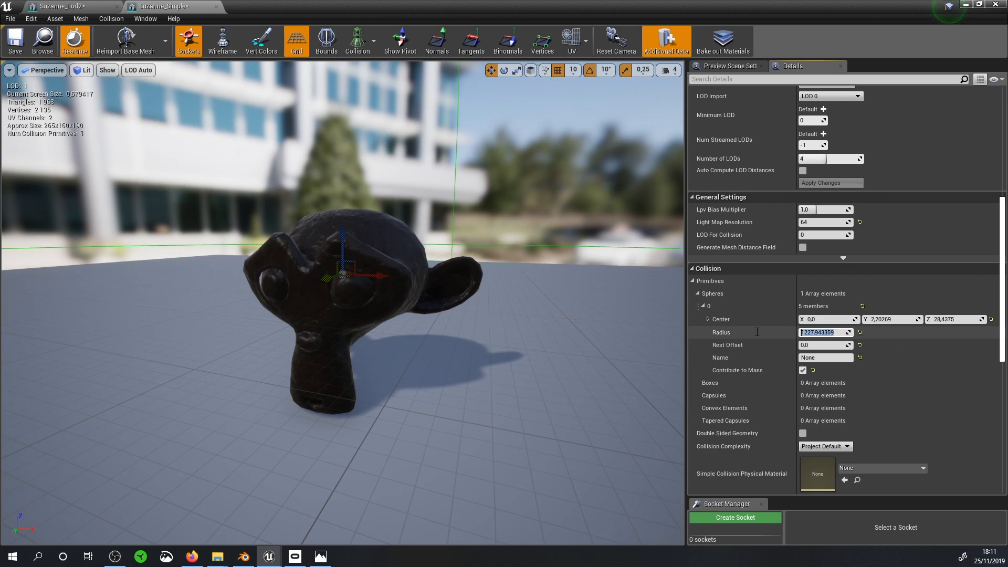
{"action": "type", "text": "50"}
{"action": "key", "text": "Return"}
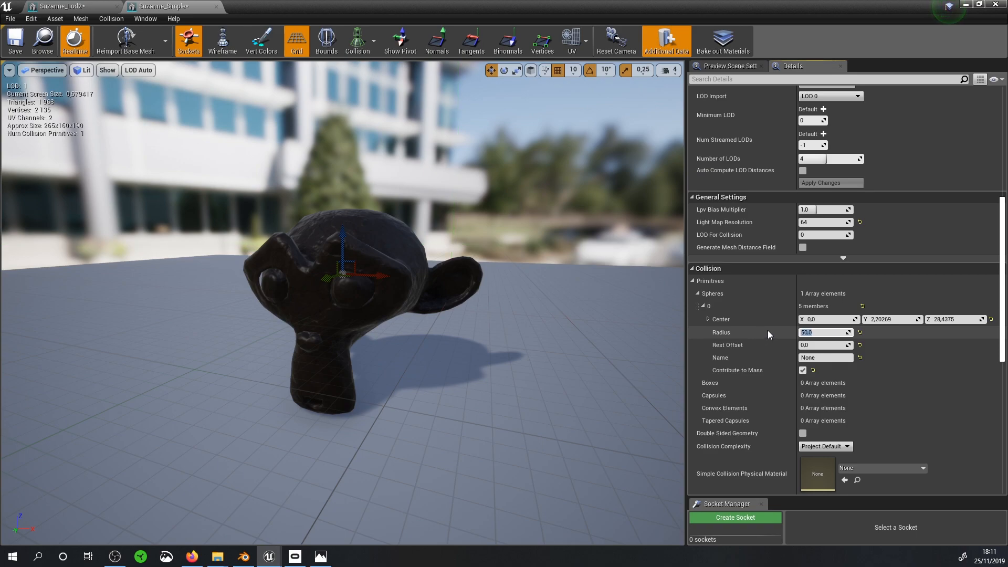
Step: Set the sphere collision's radius to 75 so it encloses Suzanne's head
{"action": "left_click_drag", "start_coordinate": [447, 181], "coordinate": [541, 176]}
{"action": "left_click", "coordinate": [810, 332]}
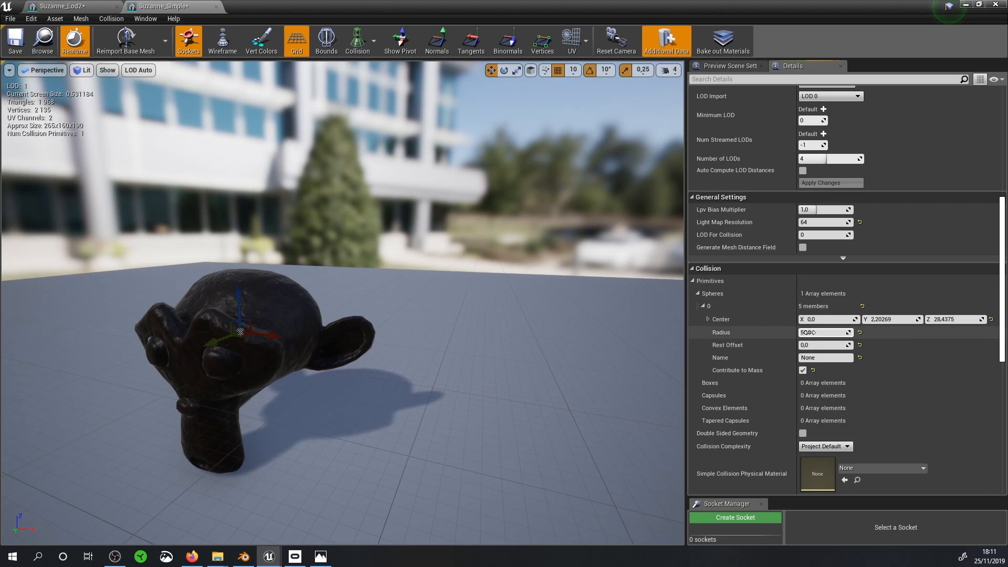
{"action": "type", "text": "75"}
{"action": "key", "text": "Return"}
{"action": "left_click_drag", "start_coordinate": [399, 350], "coordinate": [346, 339]}
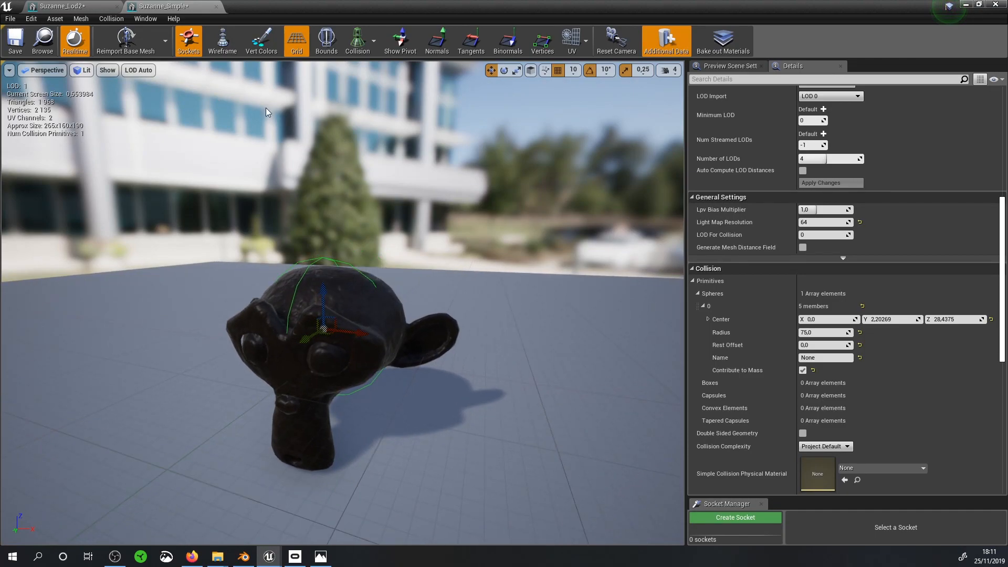
Step: Add a box simplified collision to Suzanne_Simple and expand the box primitive's properties
{"action": "left_click", "coordinate": [373, 40]}
{"action": "left_click", "coordinate": [106, 19]}
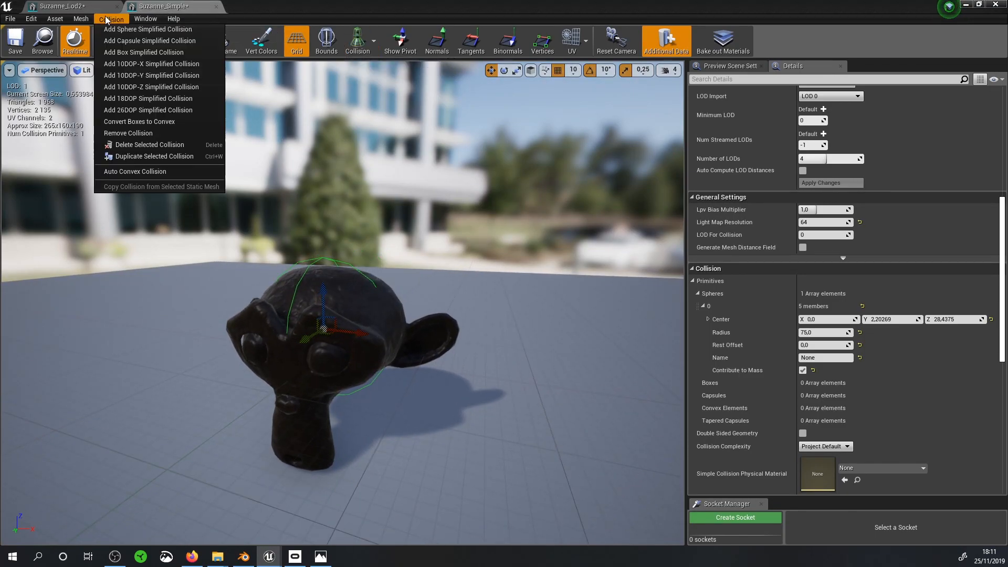
{"action": "left_click", "coordinate": [120, 53]}
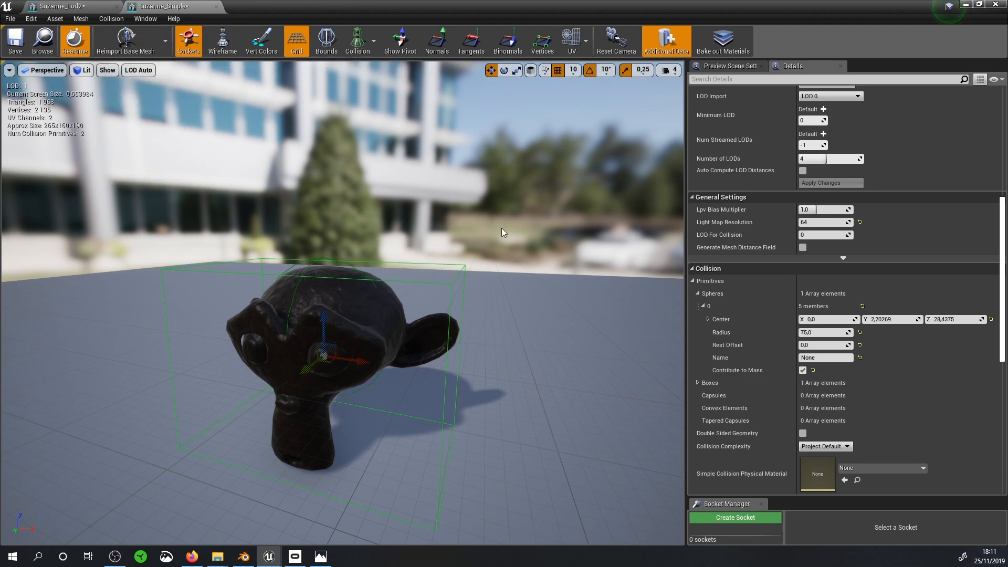
{"action": "left_click", "coordinate": [697, 382]}
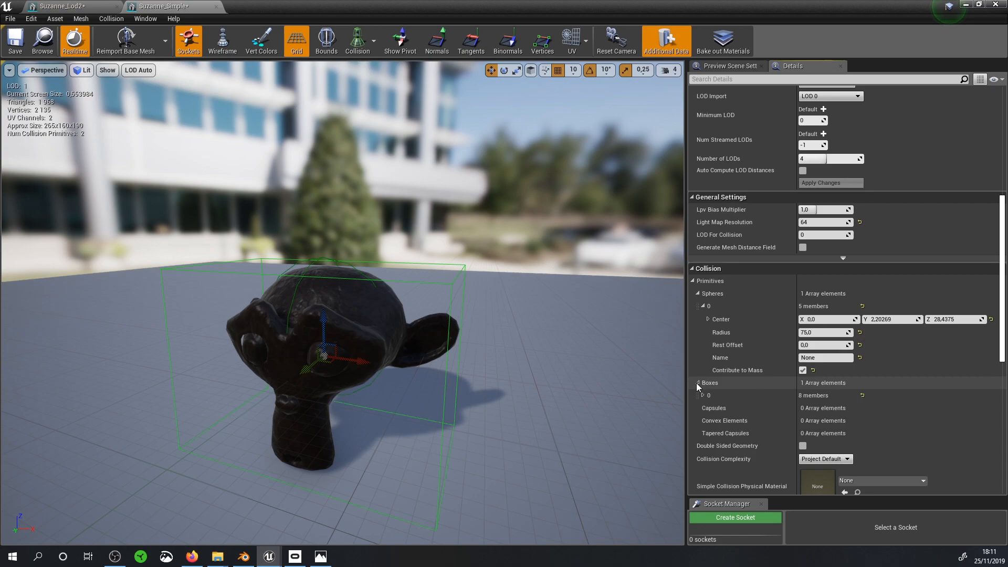
{"action": "left_click", "coordinate": [702, 395]}
{"action": "scroll", "coordinate": [727, 391], "scroll_direction": "down", "scroll_amount": 3}
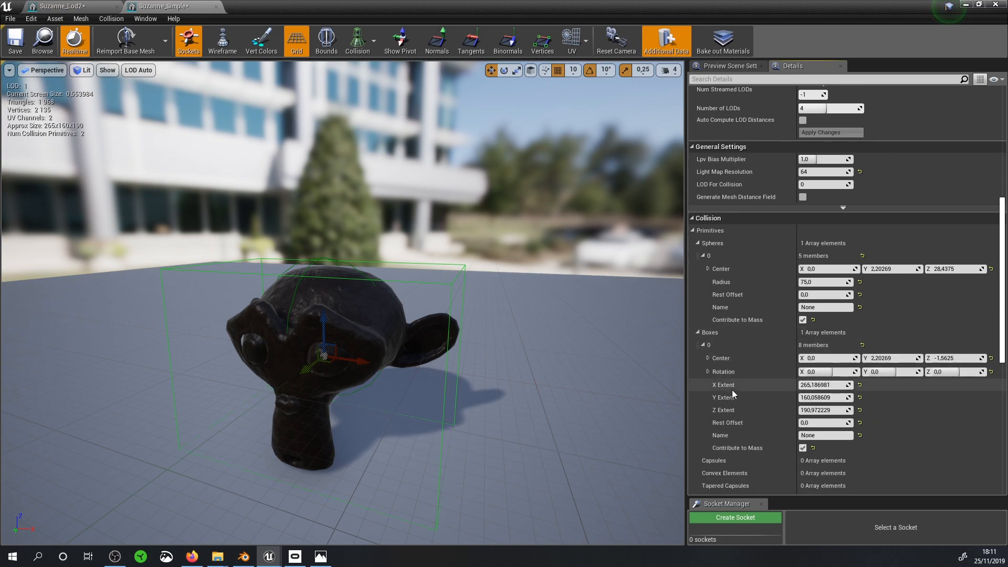
{"action": "scroll", "coordinate": [723, 377], "scroll_direction": "down", "scroll_amount": 1}
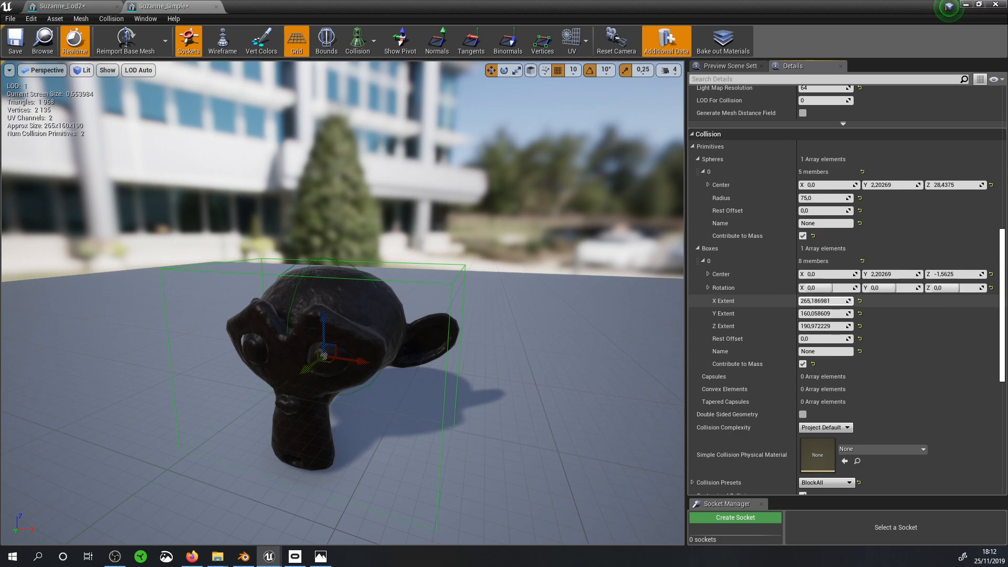
Step: Set the box collision's extents to X 75, Y 75 and Z 50
{"action": "left_click_drag", "start_coordinate": [834, 306], "coordinate": [820, 301]}
{"action": "left_click", "coordinate": [820, 301]}
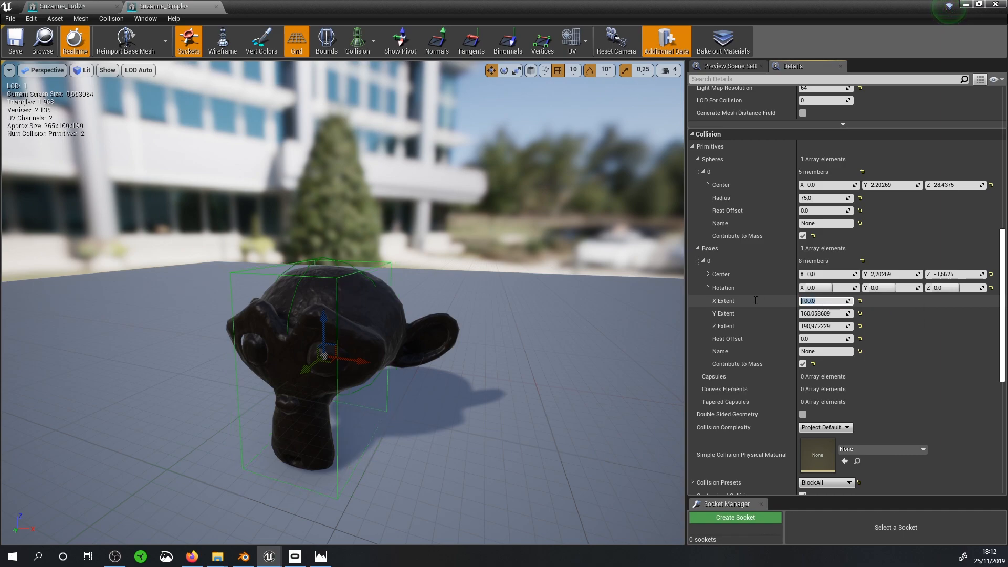
{"action": "type", "text": "75"}
{"action": "key", "text": "Return"}
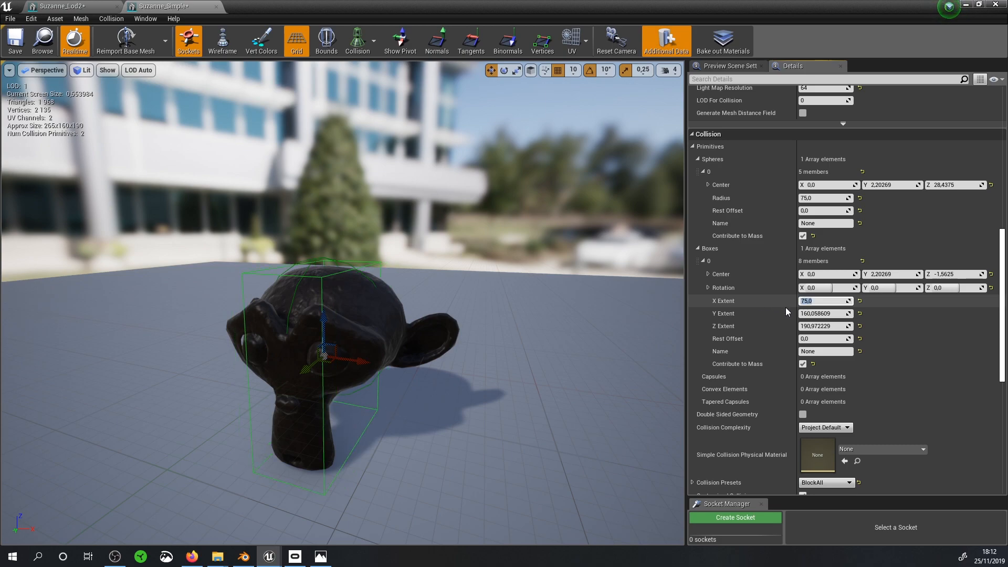
{"action": "left_click", "coordinate": [816, 313]}
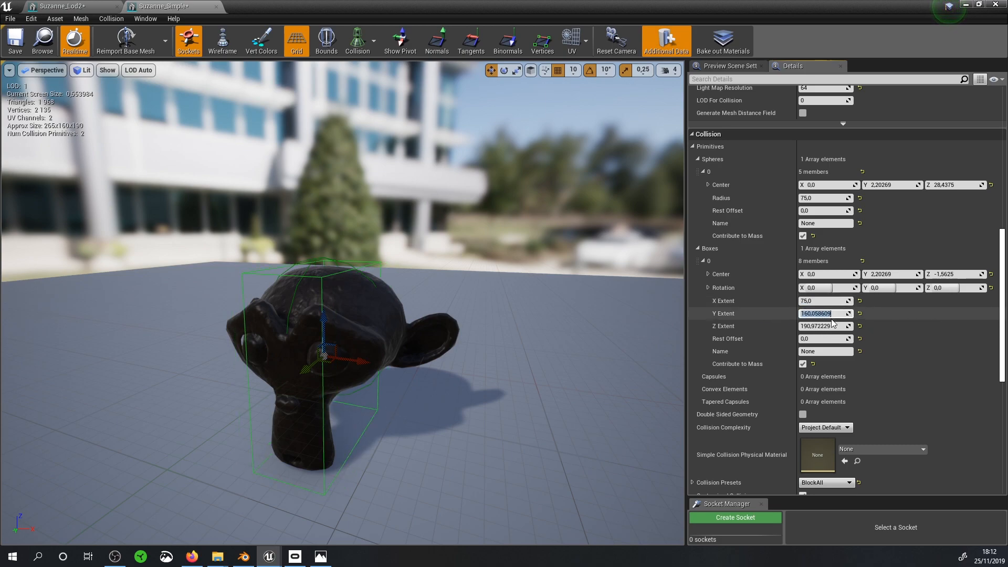
{"action": "type", "text": "1"}
{"action": "key", "text": "BackSpace"}
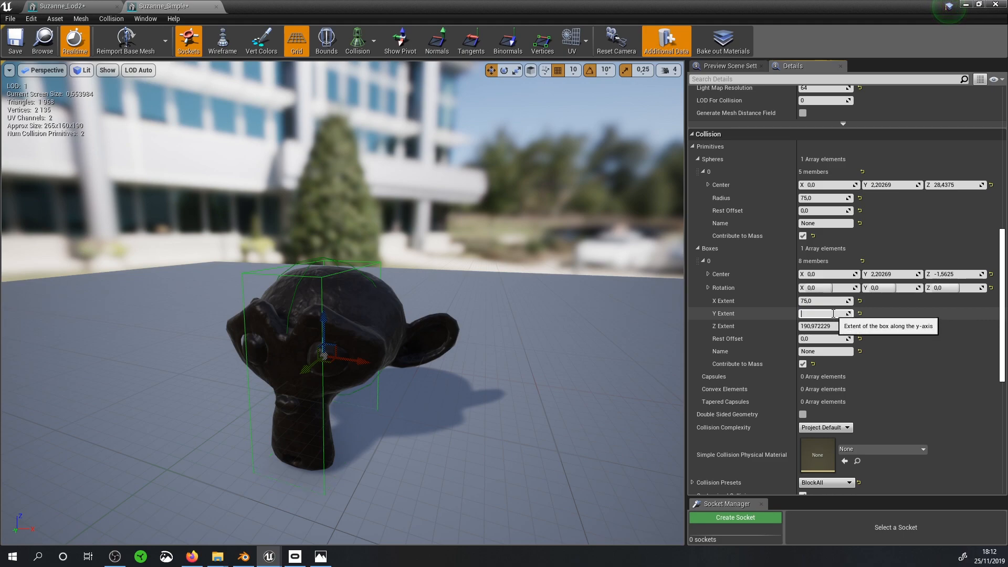
{"action": "left_click", "coordinate": [819, 325]}
{"action": "type", "text": "50"}
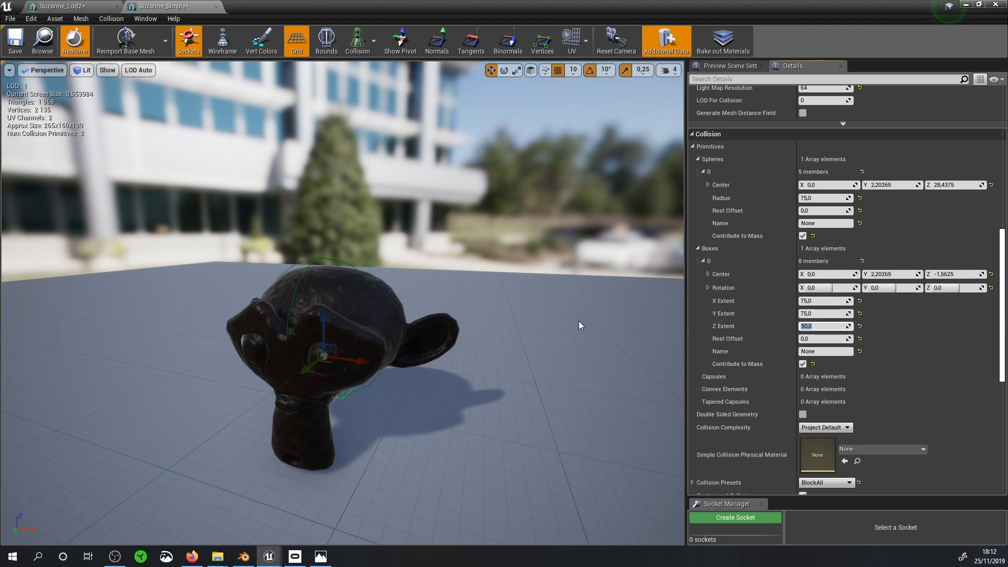
Step: Move the box collision forward and down to Suzanne's neck, at a center of about Y 72,2 and Z -41,6
{"action": "left_click_drag", "start_coordinate": [308, 368], "coordinate": [271, 385]}
{"action": "left_click_drag", "start_coordinate": [288, 349], "coordinate": [309, 398]}
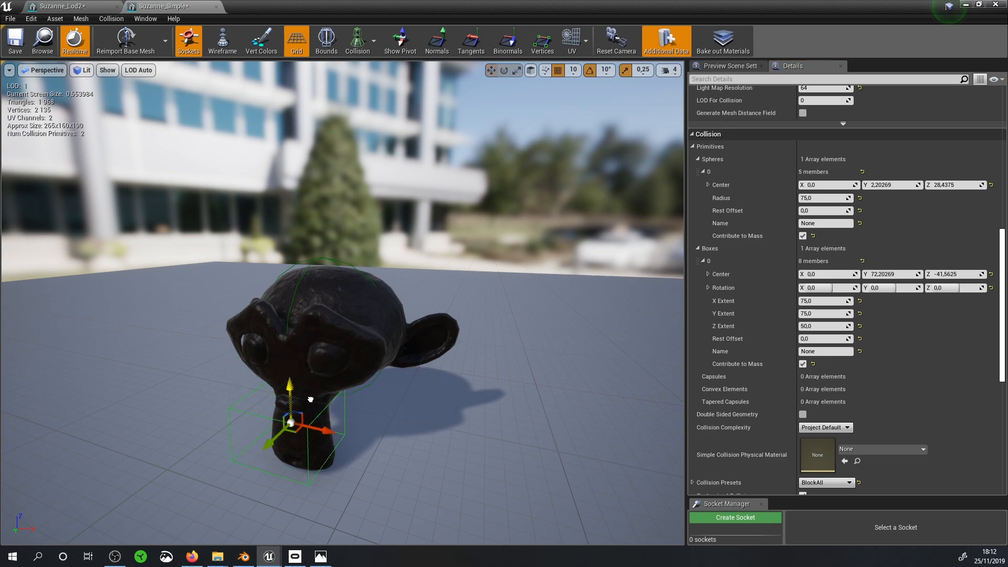
{"action": "middle_click_drag", "start_coordinate": [316, 401], "coordinate": [378, 399]}
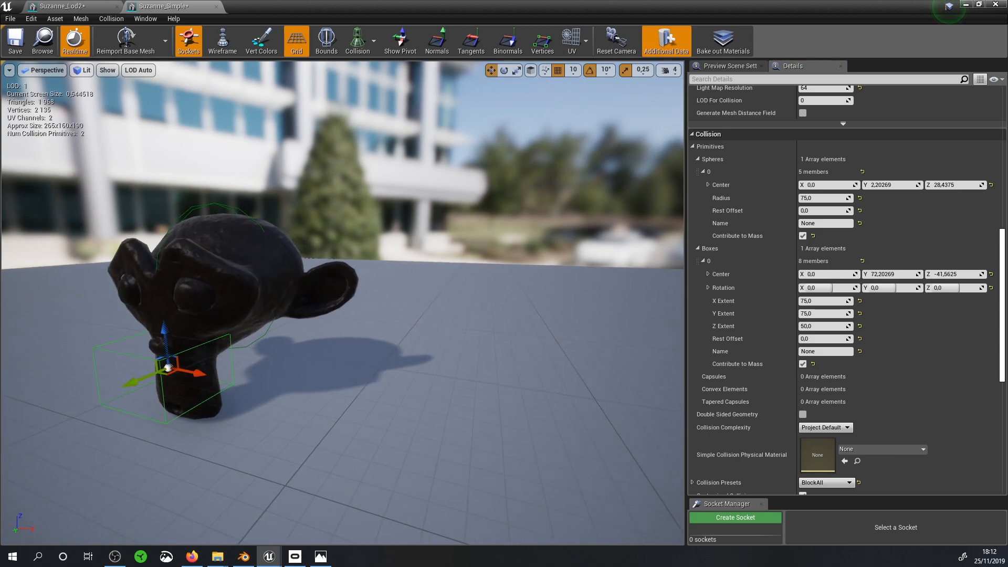
Step: Set the box collision's Y extent to 30 and shift it to a center of about Y 62,2 and Z -51,6
{"action": "left_click", "coordinate": [816, 314]}
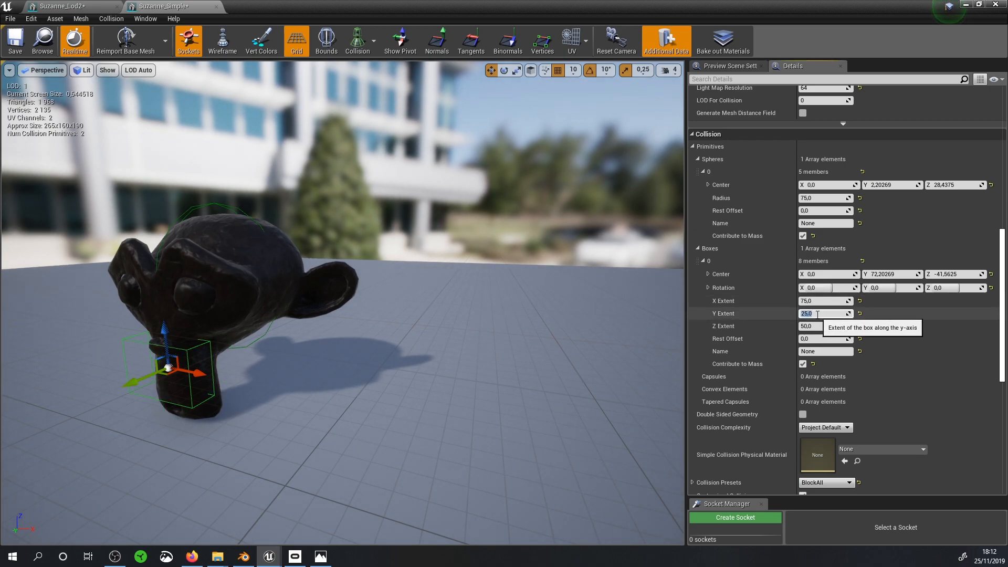
{"action": "type", "text": "3"}
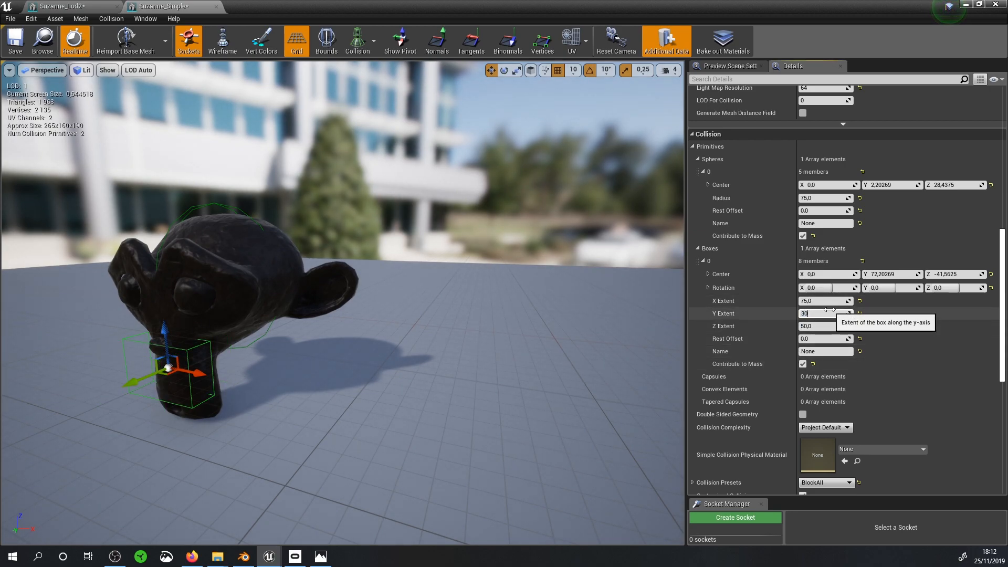
{"action": "type", "text": "0"}
{"action": "key", "text": "Return"}
{"action": "left_click_drag", "start_coordinate": [141, 378], "coordinate": [154, 376]}
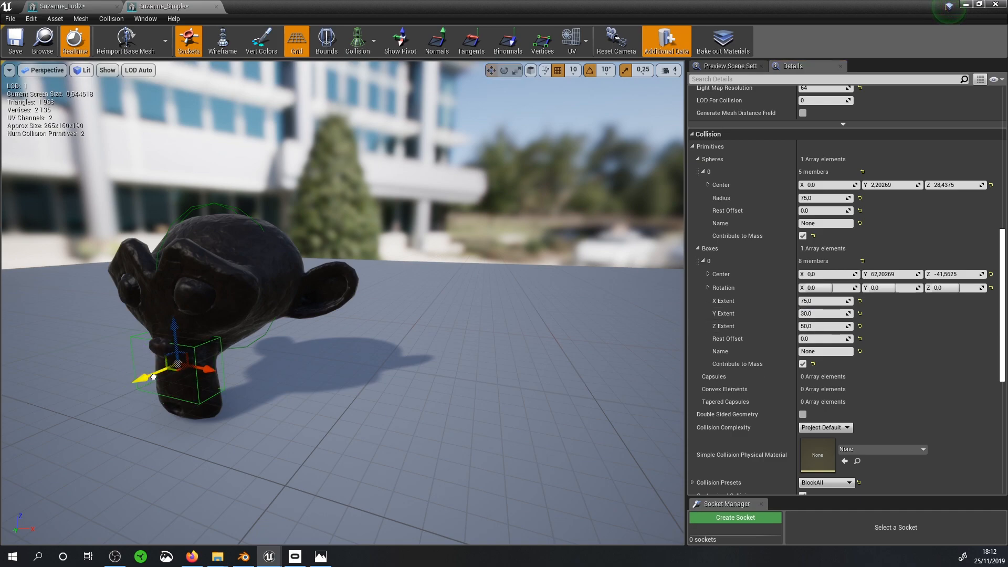
{"action": "left_click_drag", "start_coordinate": [176, 322], "coordinate": [177, 331]}
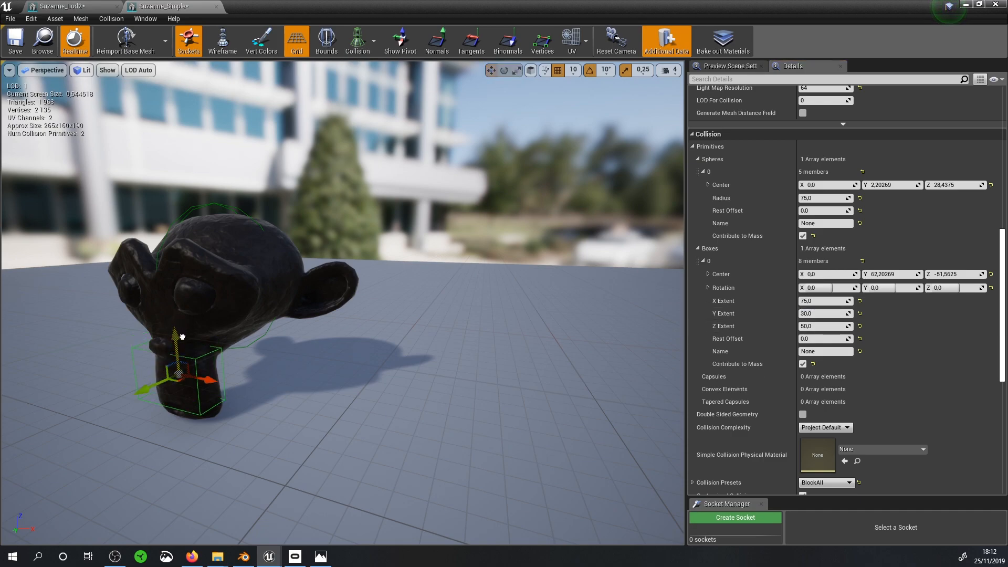
Step: Set the box collision's Z extent to 75, then select the head sphere and check how both collisions fit
{"action": "left_click", "coordinate": [820, 326]}
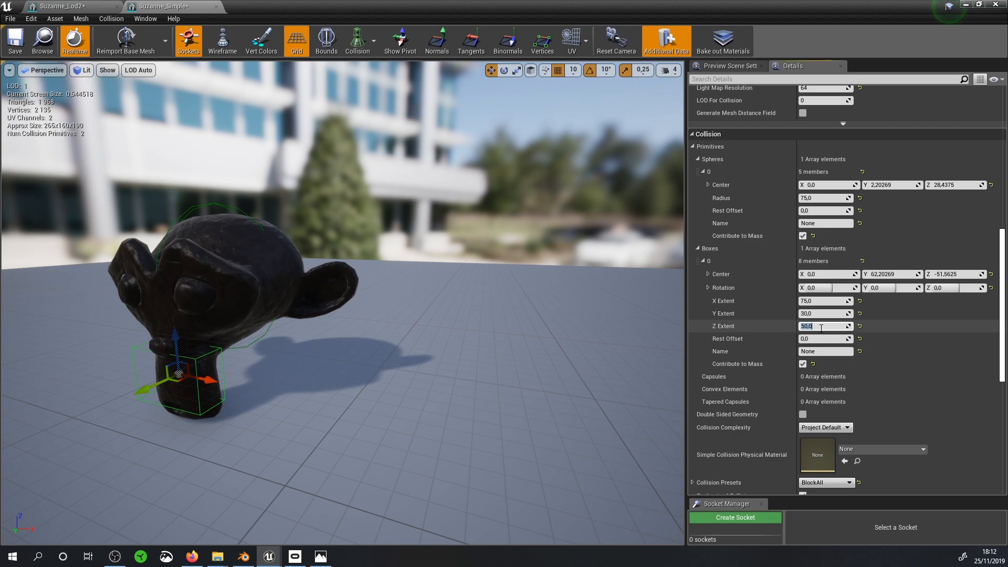
{"action": "left_click_drag", "start_coordinate": [339, 321], "coordinate": [328, 270]}
{"action": "left_click_drag", "start_coordinate": [340, 333], "coordinate": [243, 237]}
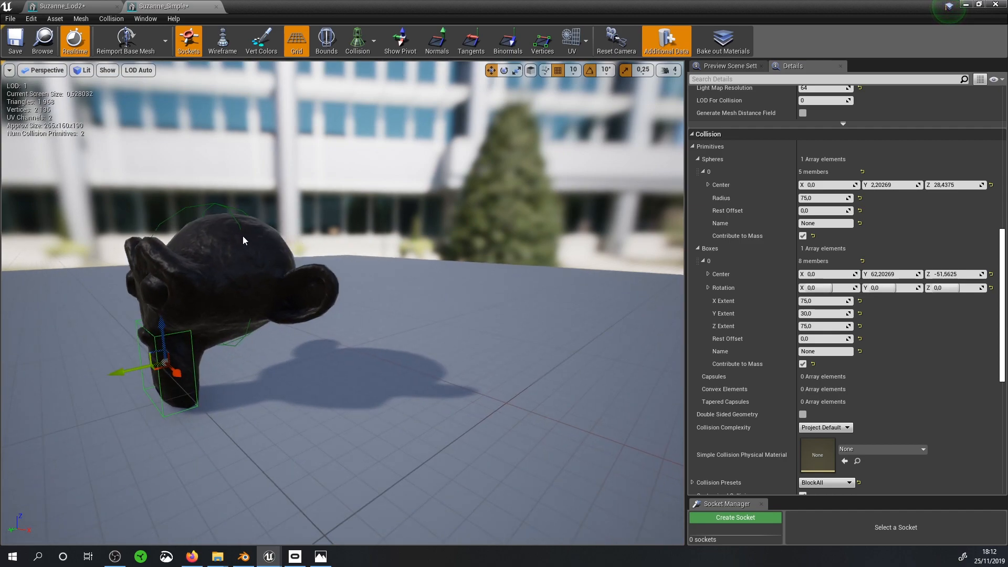
{"action": "left_click", "coordinate": [228, 208]}
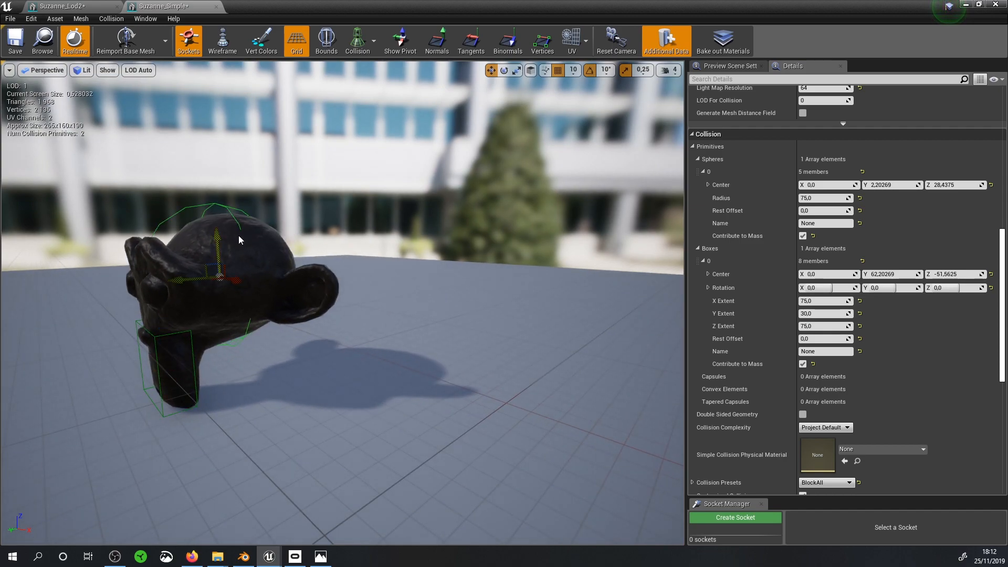
{"action": "left_click_drag", "start_coordinate": [198, 329], "coordinate": [236, 325]}
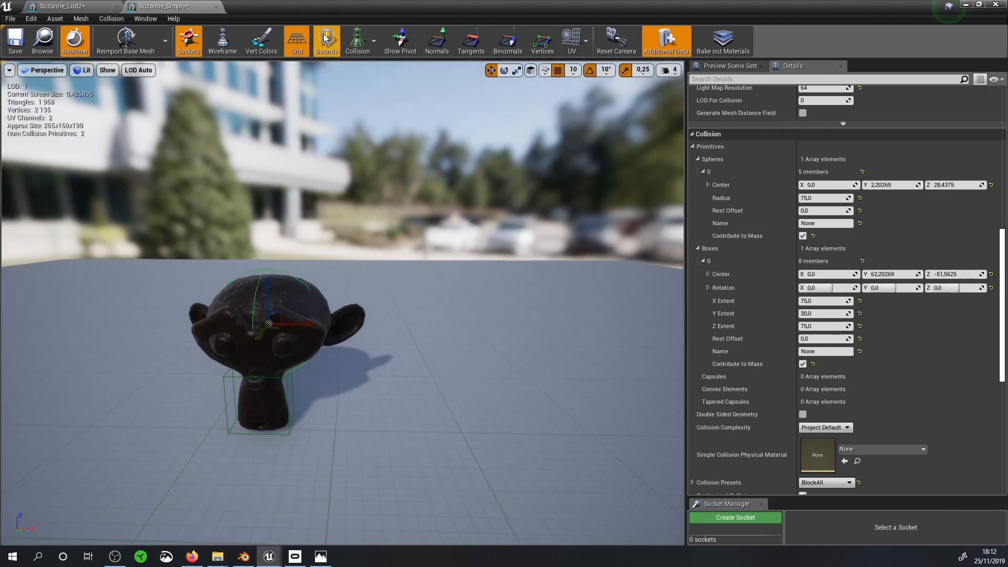
Step: Add a capsule simplified collision to Suzanne_Simple and expand the capsule primitive's properties
{"action": "left_click", "coordinate": [367, 51]}
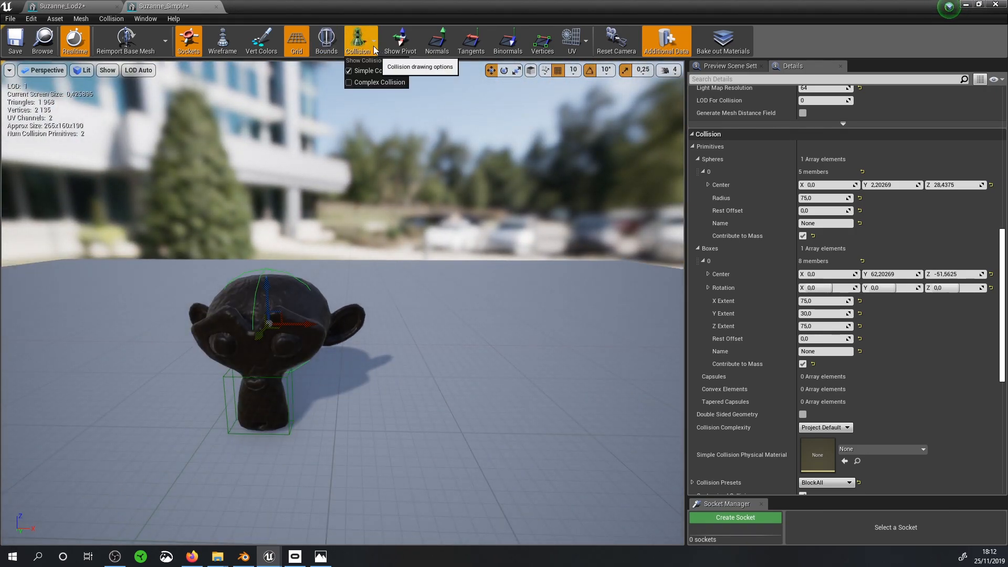
{"action": "left_click", "coordinate": [115, 19]}
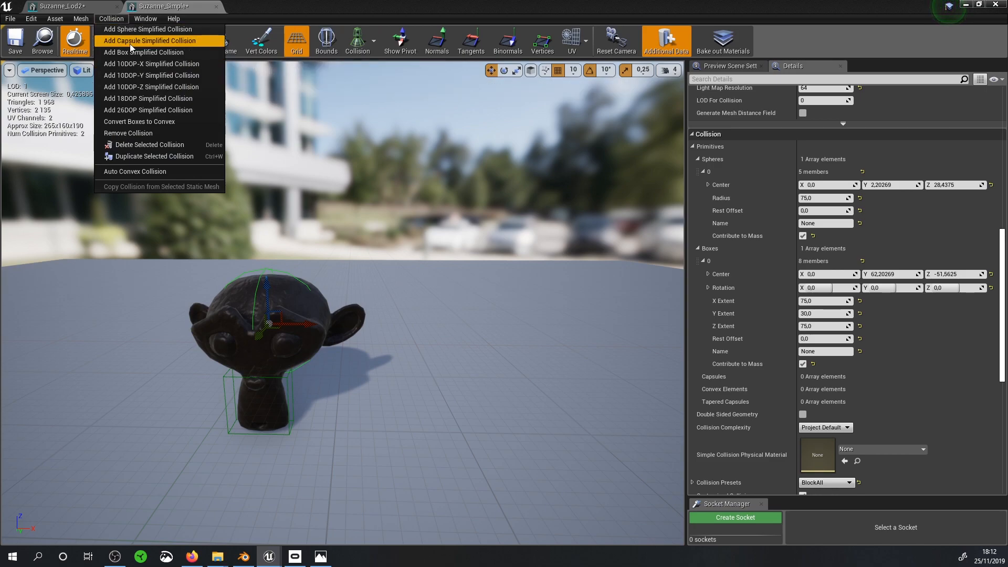
{"action": "left_click", "coordinate": [132, 42]}
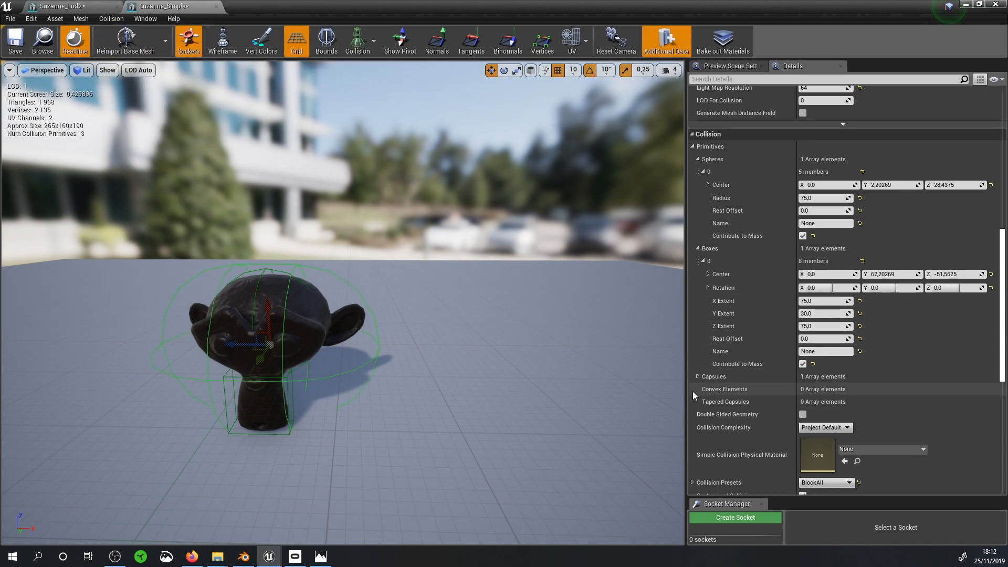
{"action": "left_click", "coordinate": [697, 377]}
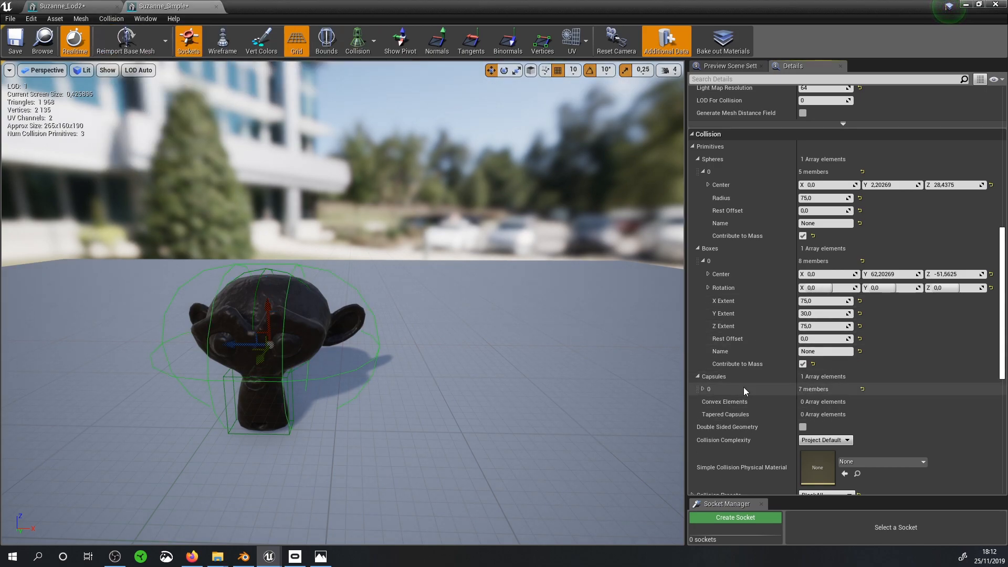
{"action": "left_click", "coordinate": [702, 390]}
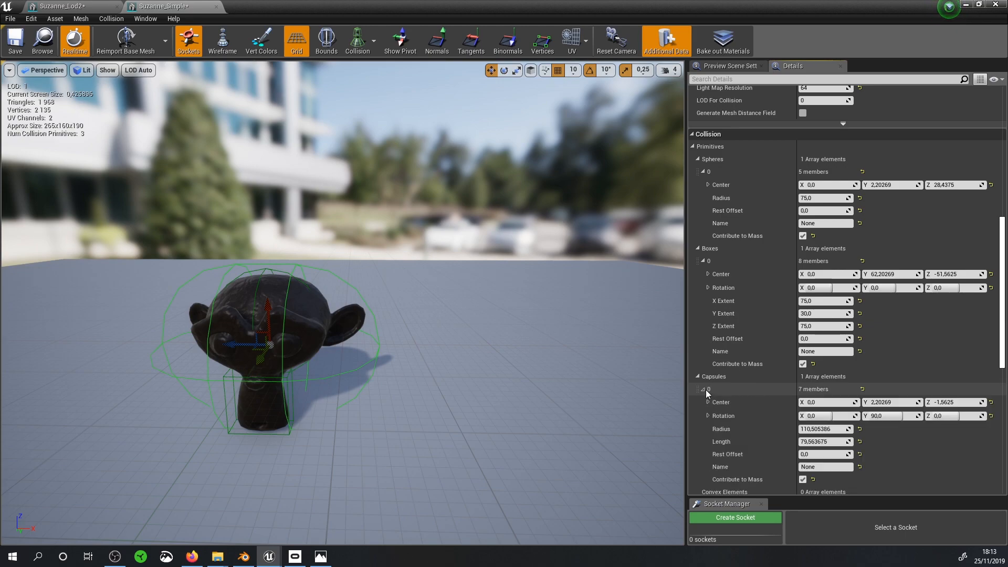
Step: Set the capsule collision's radius to 25 and move it sideways toward Suzanne's ear, to a center X of about -100
{"action": "left_click", "coordinate": [826, 428]}
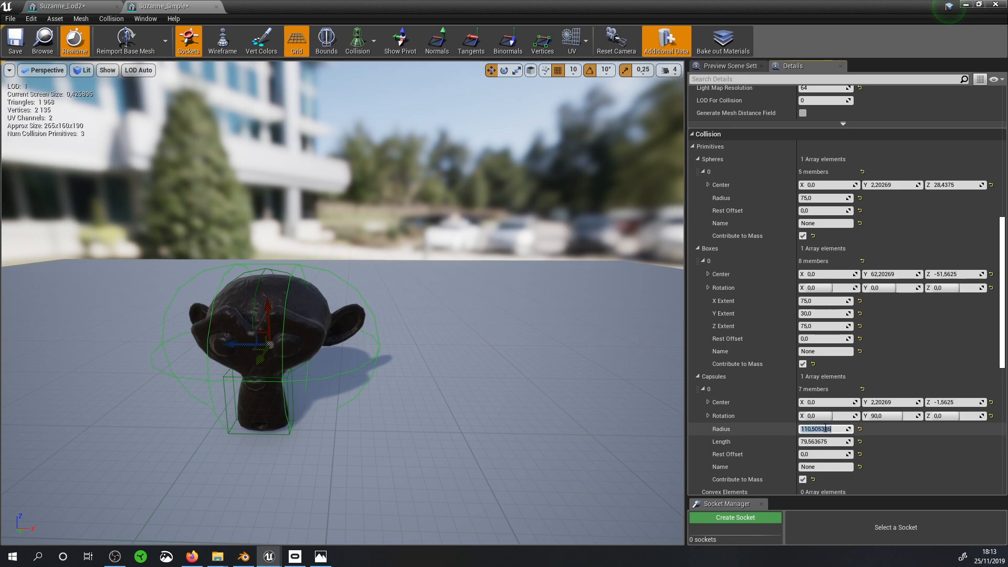
{"action": "type", "text": "25,0"}
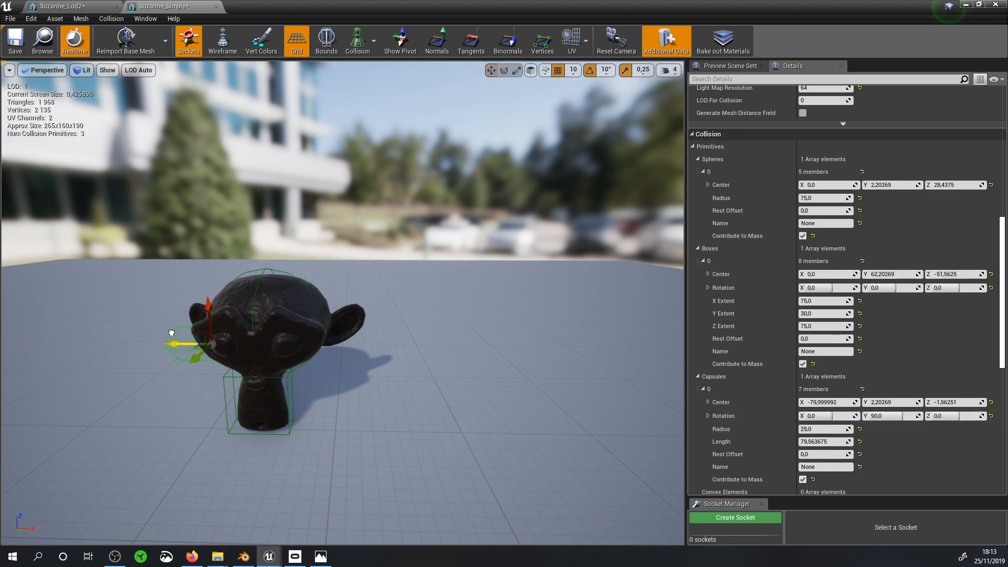
{"action": "left_click_drag", "start_coordinate": [163, 331], "coordinate": [247, 336]}
Step: Set the capsule's length to 50 and move it up and back onto the ear, at about Y -27,8 and Z 18,4
{"action": "left_click", "coordinate": [825, 439]}
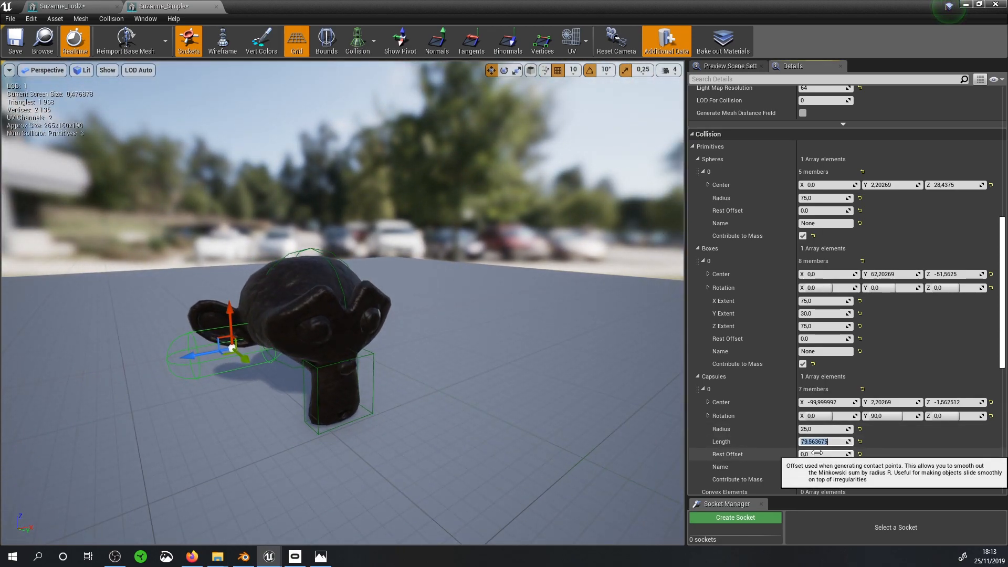
{"action": "type", "text": "50"}
{"action": "key", "text": "Return"}
{"action": "left_click_drag", "start_coordinate": [230, 315], "coordinate": [226, 294]}
{"action": "right_click_drag", "start_coordinate": [227, 294], "coordinate": [266, 322]}
{"action": "key", "text": "a"}
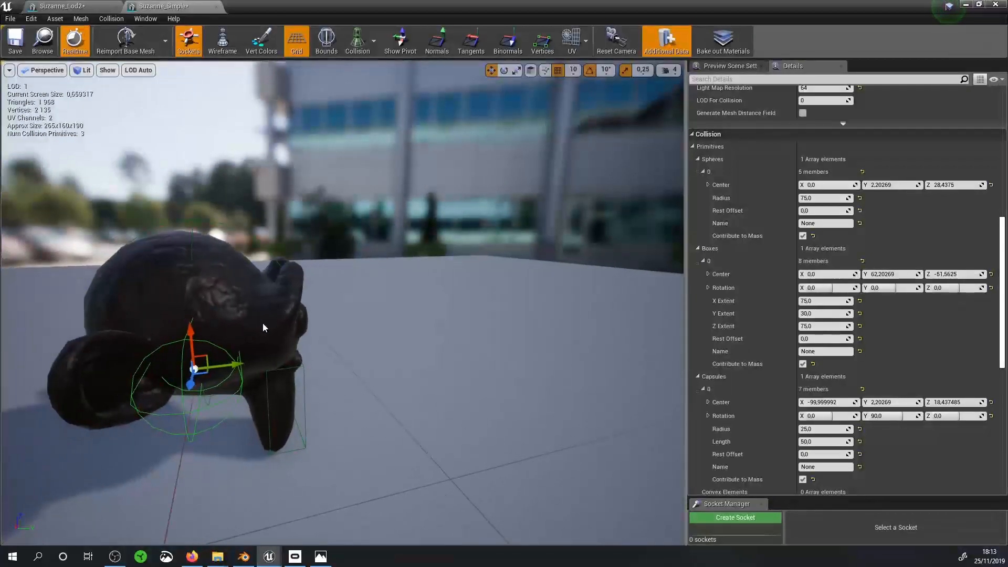
{"action": "left_click_drag", "start_coordinate": [240, 364], "coordinate": [190, 365]}
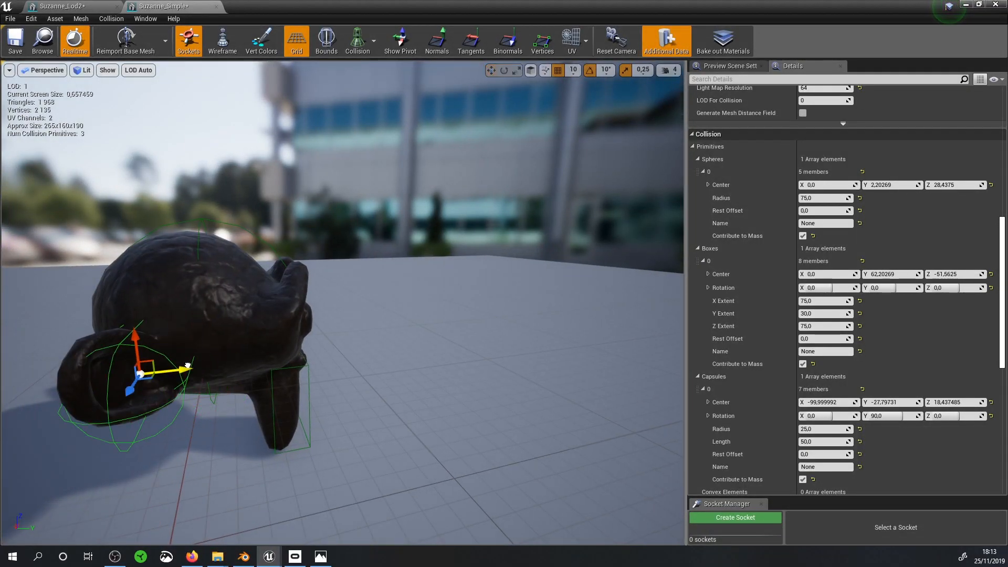
Step: Rotate the ear capsule to a Y rotation of about 70 and check its fit from several angles
{"action": "left_click", "coordinate": [504, 70]}
{"action": "right_click_drag", "start_coordinate": [567, 228], "coordinate": [525, 231]}
{"action": "mouse_move", "coordinate": [139, 267]}
{"action": "left_mouse_down"}
{"action": "mouse_move", "coordinate": [153, 262]}
{"action": "mouse_move", "coordinate": [139, 268]}
{"action": "left_mouse_up"}
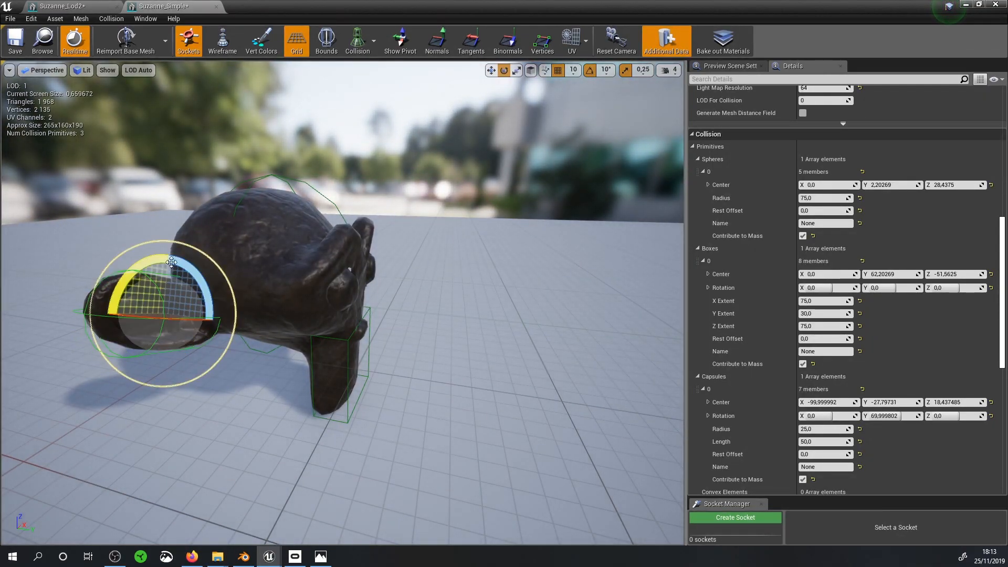
{"action": "left_click_drag", "start_coordinate": [462, 289], "coordinate": [443, 264]}
{"action": "left_click", "coordinate": [383, 298]}
{"action": "scroll", "coordinate": [485, 328], "scroll_direction": "down", "scroll_amount": 5}
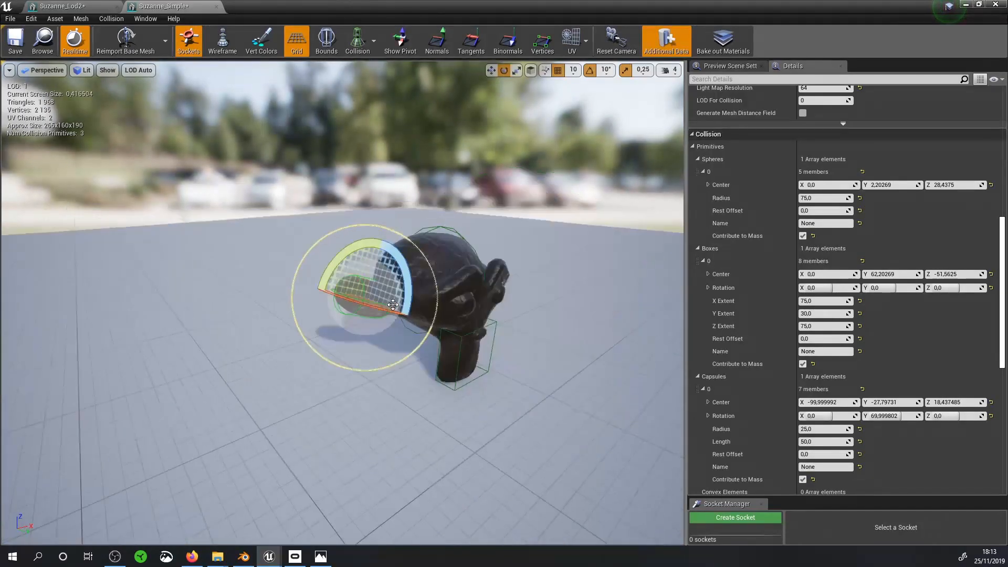
{"action": "scroll", "coordinate": [415, 321], "scroll_direction": "up", "scroll_amount": 5}
{"action": "middle_click_drag", "start_coordinate": [468, 319], "coordinate": [517, 311]}
{"action": "mouse_move", "coordinate": [540, 339]}
{"action": "left_mouse_down"}
{"action": "mouse_move", "coordinate": [557, 336]}
{"action": "mouse_move", "coordinate": [541, 339]}
{"action": "left_mouse_up"}
{"action": "scroll", "coordinate": [540, 339], "scroll_direction": "up", "scroll_amount": 2}
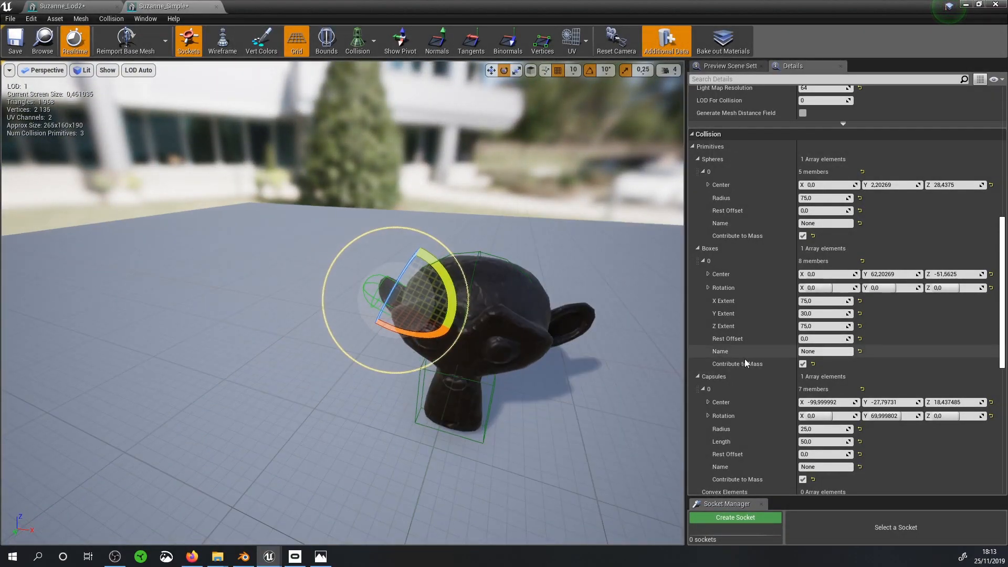
Step: Duplicate the ear capsule collision and rotate the copy to a Y rotation of about -40
{"action": "left_click", "coordinate": [111, 18]}
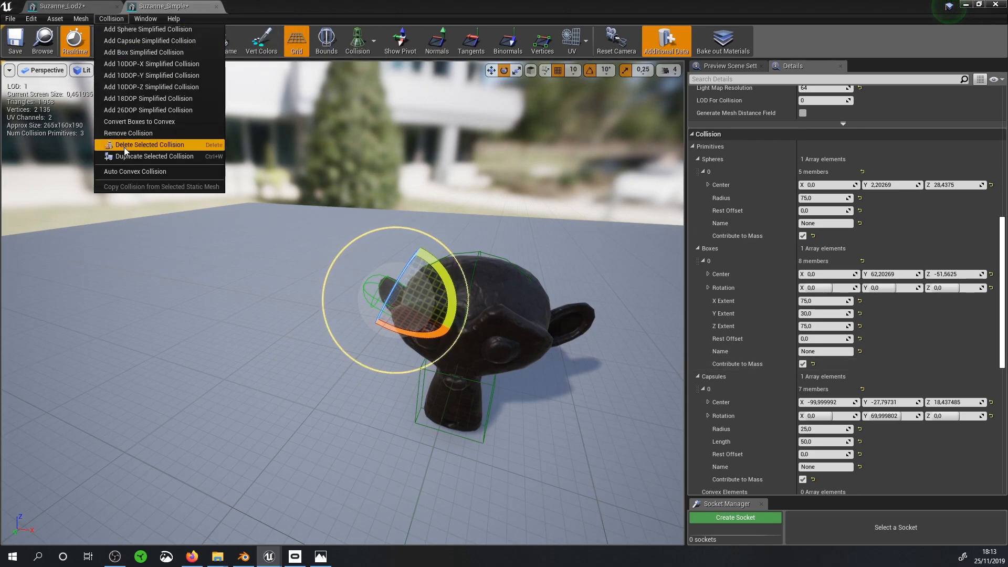
{"action": "left_click", "coordinate": [131, 161]}
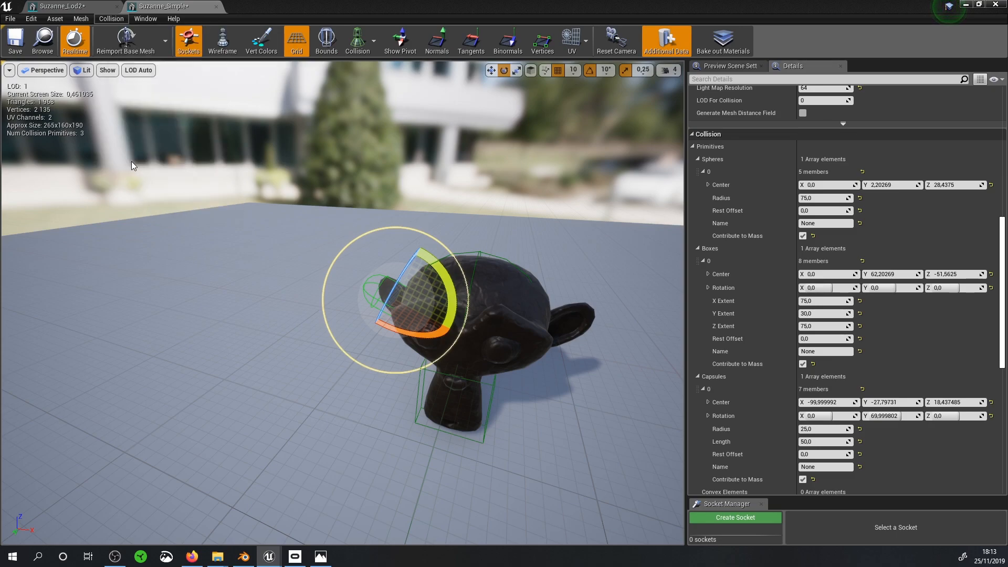
{"action": "left_click_drag", "start_coordinate": [465, 272], "coordinate": [451, 336]}
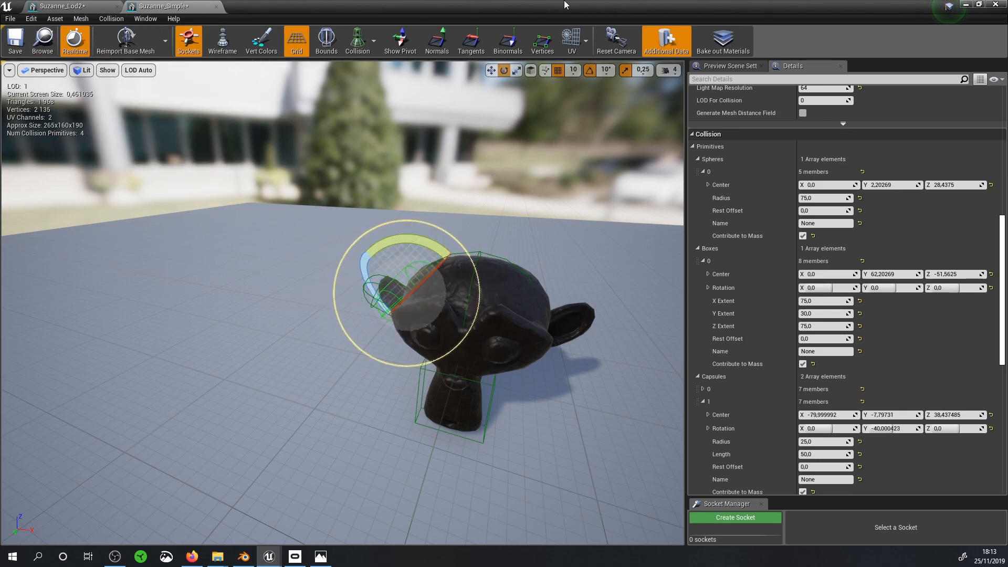
Step: Move the duplicated capsule to the opposite ear, at about X 85,1 and Z 17,4, and nudge the original capsule inward toward the head
{"action": "left_click", "coordinate": [491, 70]}
{"action": "left_click_drag", "start_coordinate": [426, 306], "coordinate": [589, 312]}
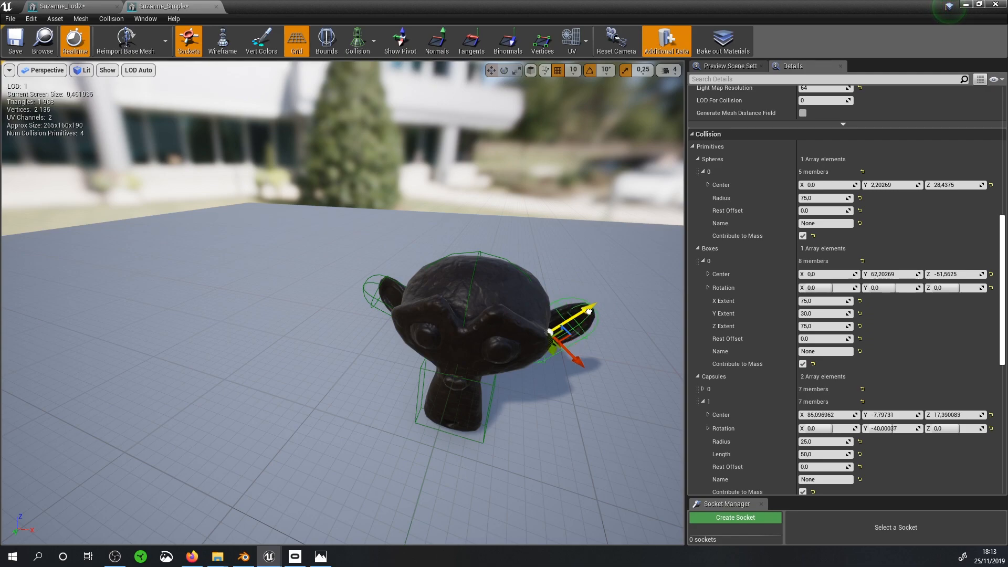
{"action": "left_click", "coordinate": [374, 286]}
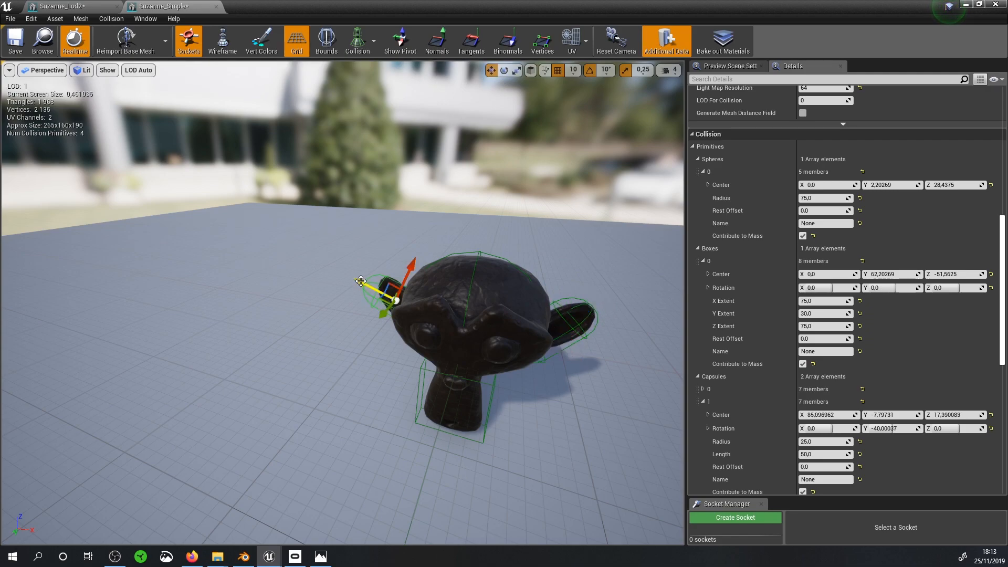
{"action": "left_click_drag", "start_coordinate": [360, 281], "coordinate": [373, 286]}
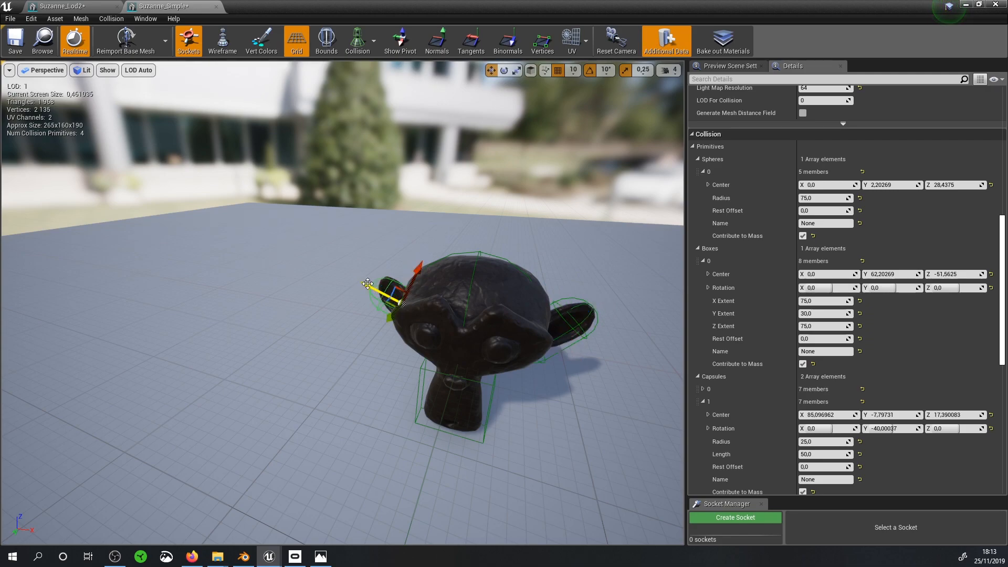
Step: Move the duplicated capsule back along the second ear to a center Y of about -37,8
{"action": "scroll", "coordinate": [449, 295], "scroll_direction": "down", "scroll_amount": 2}
{"action": "right_click_drag", "start_coordinate": [449, 296], "coordinate": [470, 281]}
{"action": "left_click", "coordinate": [436, 302]}
{"action": "middle_click_drag", "start_coordinate": [436, 303], "coordinate": [189, 336]}
{"action": "left_click_drag", "start_coordinate": [145, 363], "coordinate": [129, 362]}
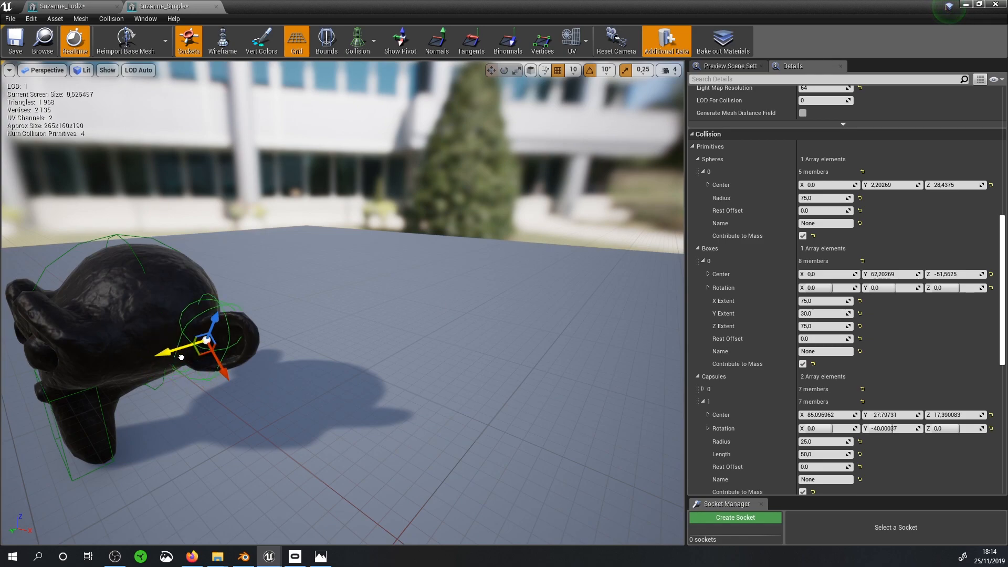
Step: Rotate the duplicated capsule to a Y rotation of about -50 to follow the second ear
{"action": "right_click_drag", "start_coordinate": [128, 362], "coordinate": [368, 296]}
{"action": "key", "text": "d"}
{"action": "right_click_drag", "start_coordinate": [293, 177], "coordinate": [230, 177]}
{"action": "key", "text": "d"}
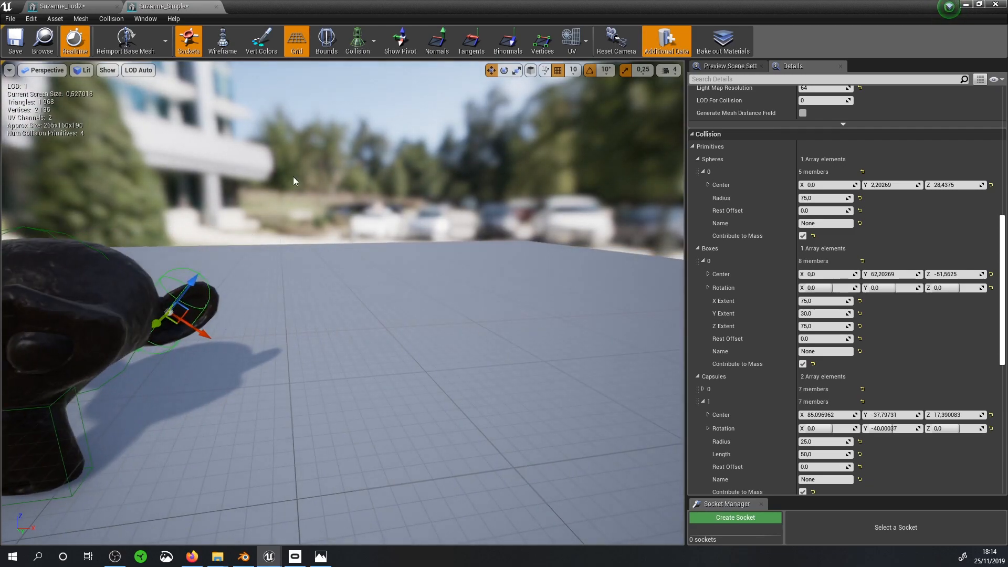
{"action": "left_click", "coordinate": [504, 70]}
{"action": "left_click_drag", "start_coordinate": [221, 299], "coordinate": [220, 318]}
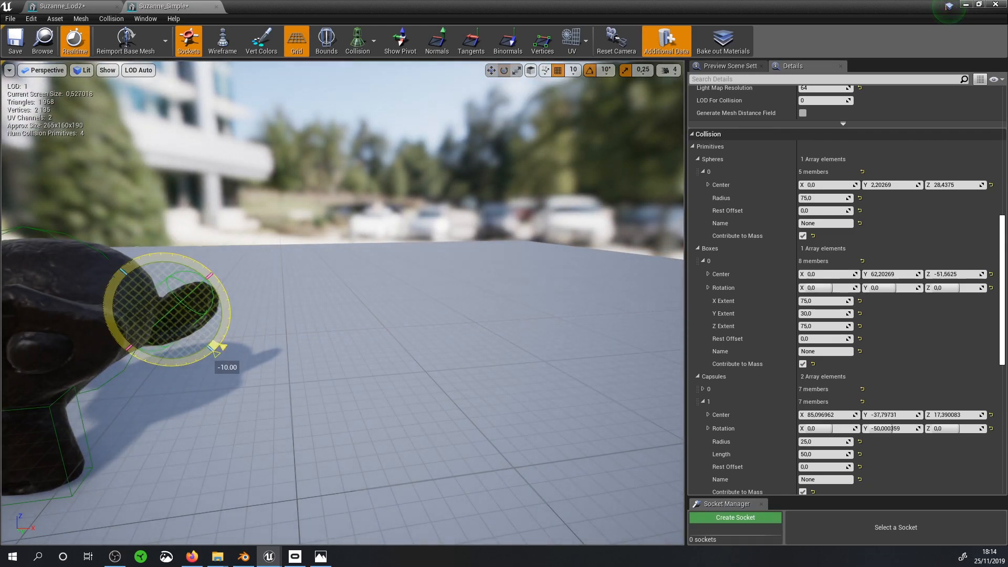
{"action": "scroll", "coordinate": [214, 169], "scroll_direction": "down", "scroll_amount": 4}
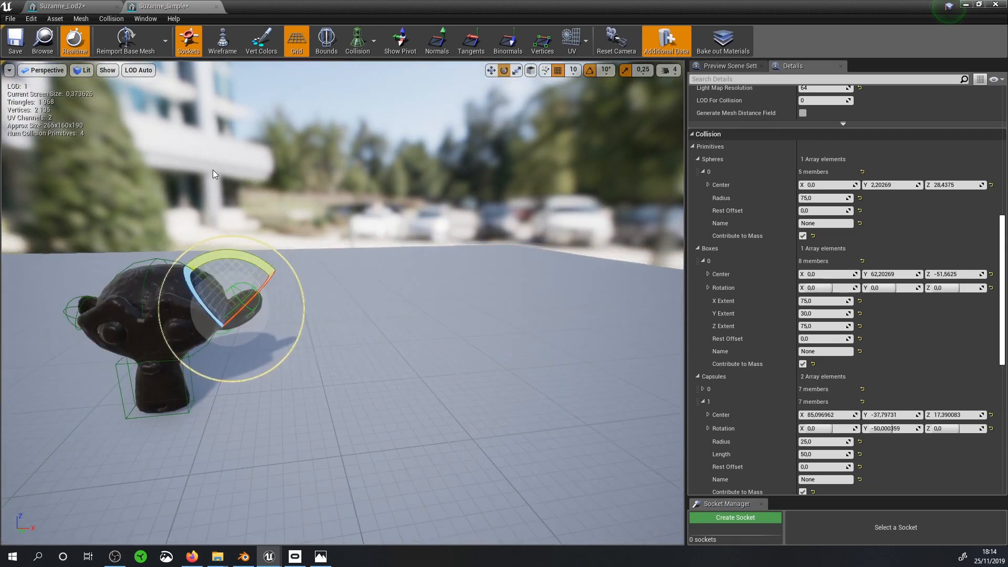
Step: Save the Suzanne_Simple mesh and close the static mesh editor to return to the level
{"action": "left_click", "coordinate": [14, 44]}
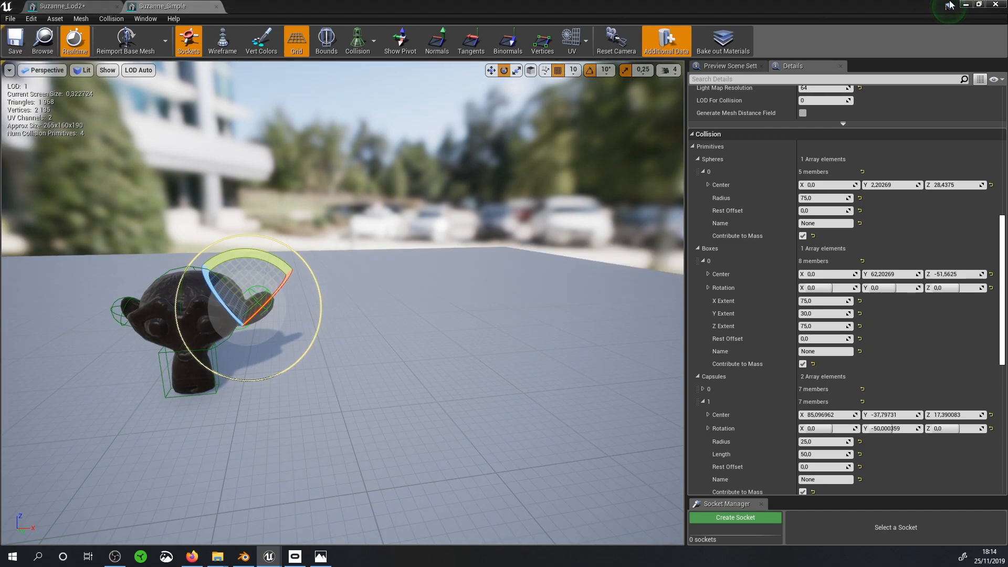
{"action": "left_click", "coordinate": [97, 8]}
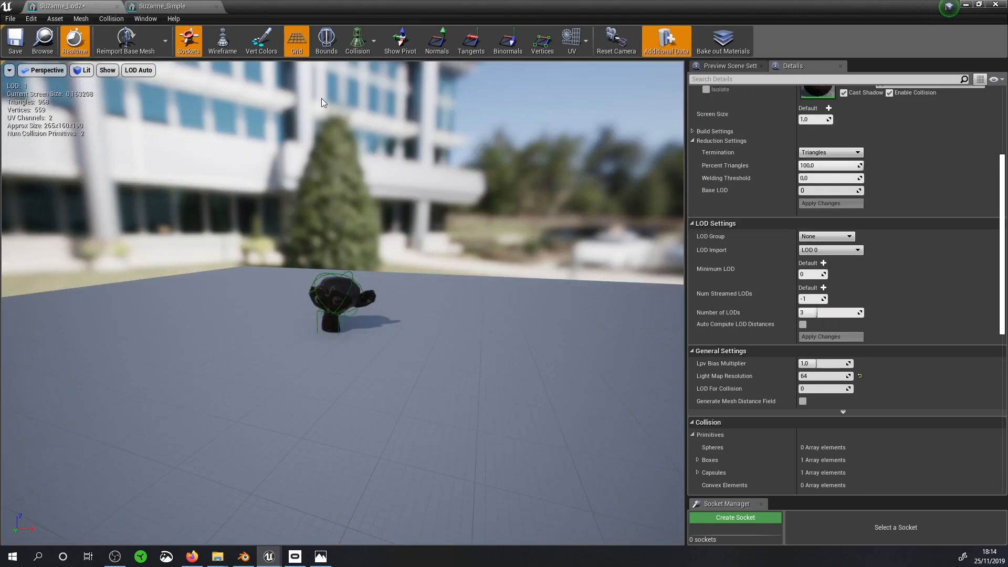
{"action": "left_click", "coordinate": [995, 7]}
Step: Enable Simulate Physics on the Suzanne_Simple actor in the level
{"action": "scroll", "coordinate": [472, 105], "scroll_direction": "up", "scroll_amount": 3}
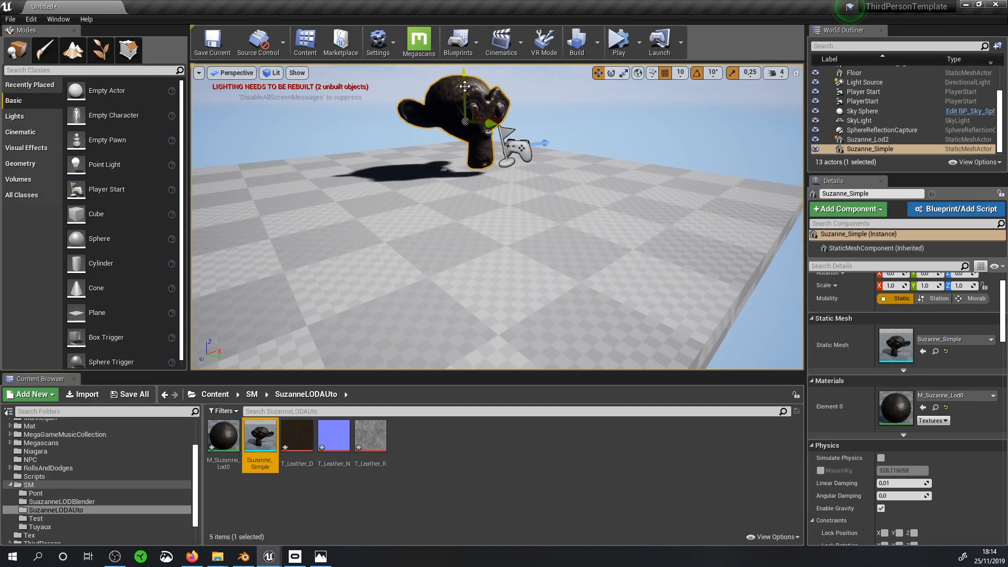
{"action": "scroll", "coordinate": [465, 86], "scroll_direction": "up", "scroll_amount": 1}
{"action": "scroll", "coordinate": [581, 172], "scroll_direction": "down", "scroll_amount": 5}
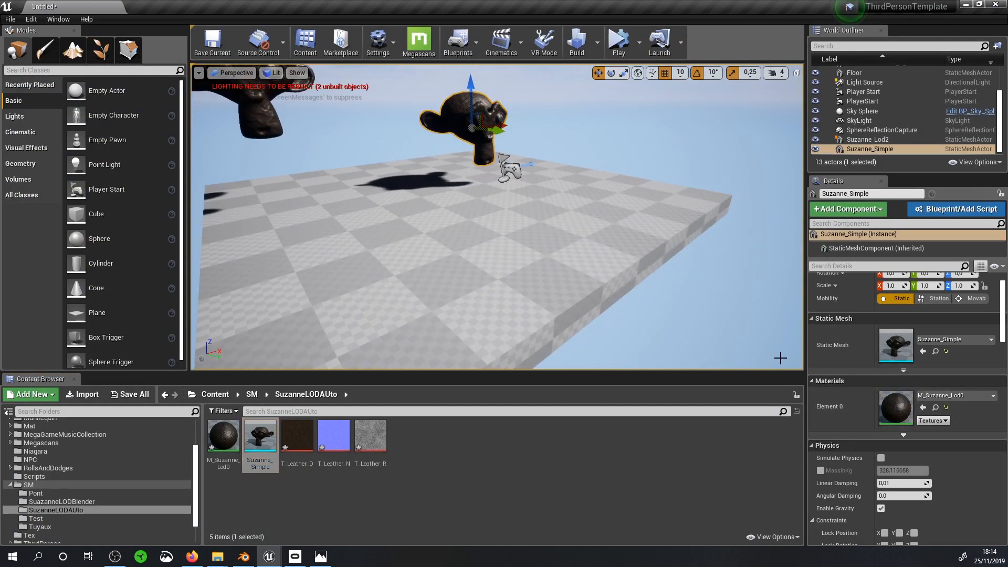
{"action": "left_click", "coordinate": [881, 458]}
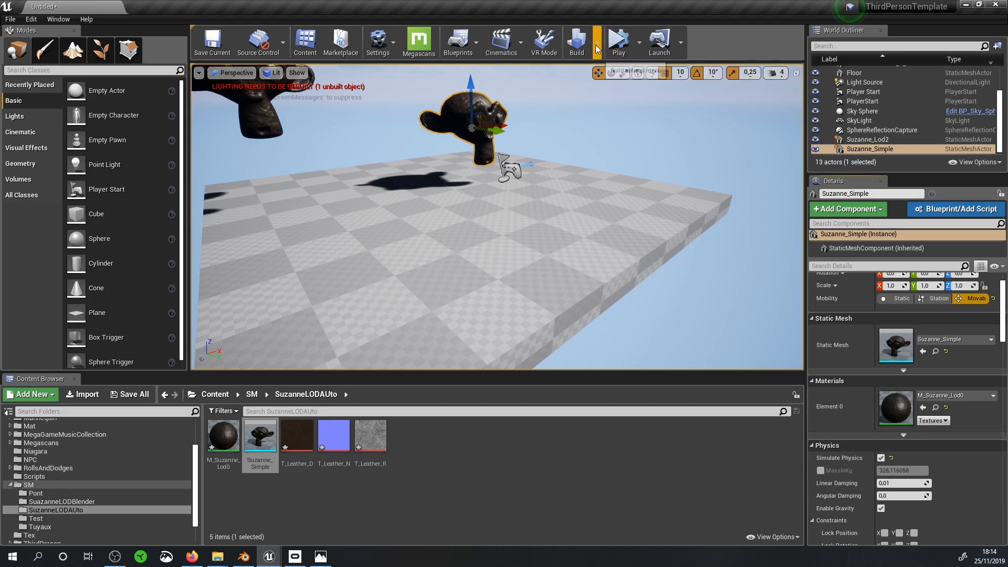
Step: Run the level in Simulate mode to watch Suzanne_Simple fall onto the floor, and stop the simulation
{"action": "left_click", "coordinate": [639, 43]}
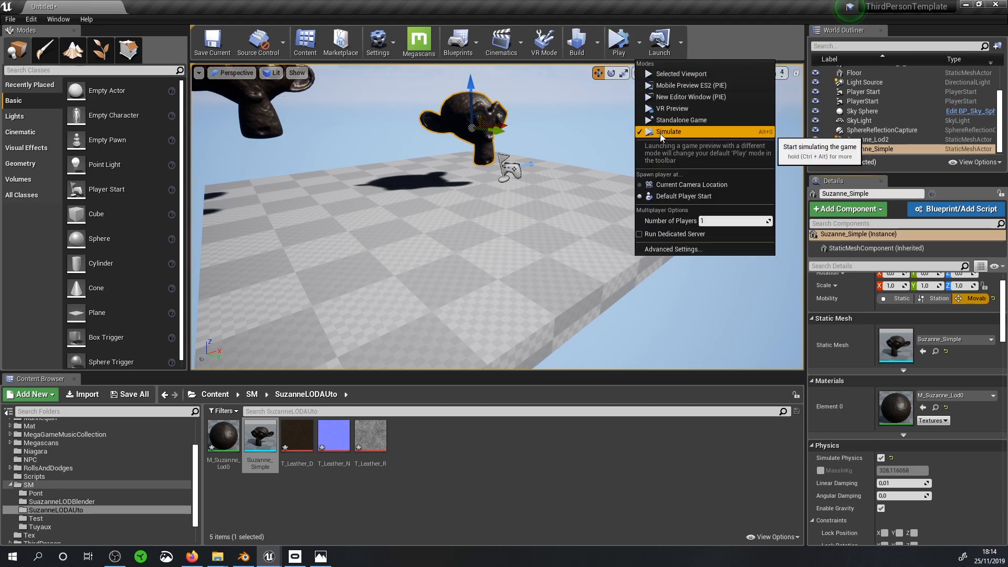
{"action": "left_click", "coordinate": [661, 135]}
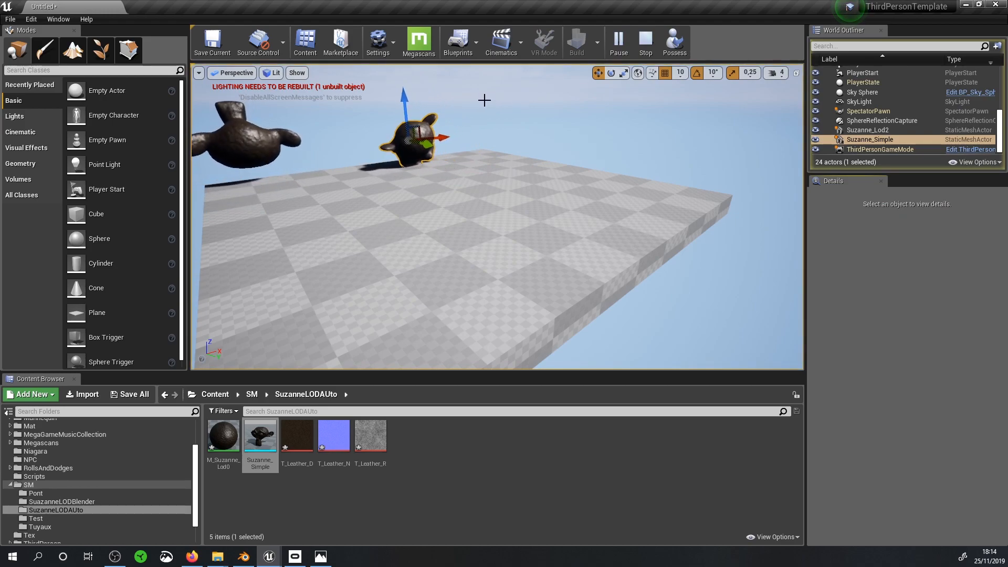
{"action": "left_click", "coordinate": [645, 52]}
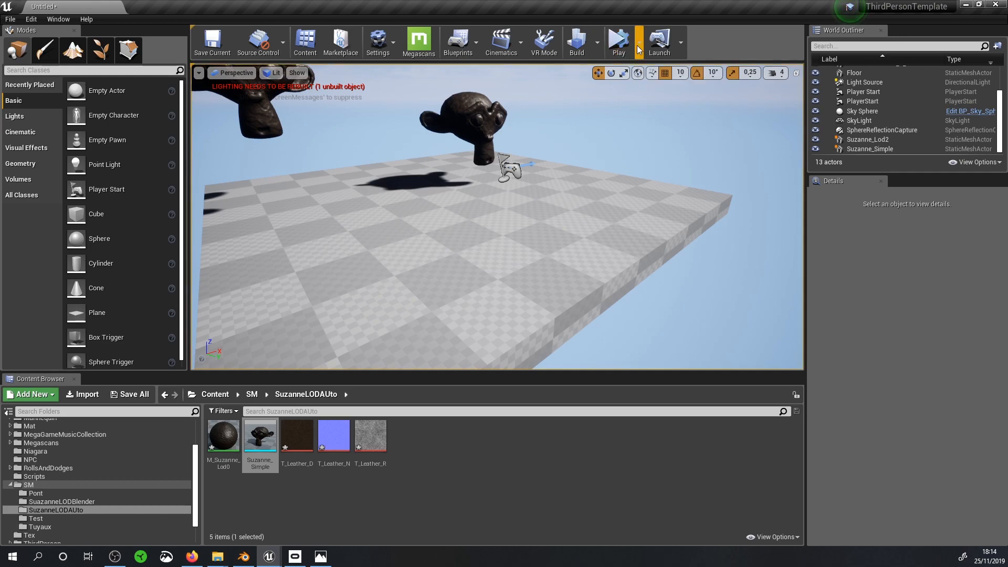
Step: Play the level in the selected viewport, run the character into Suzanne_Simple to test its collision, and end the play session
{"action": "left_click", "coordinate": [639, 46]}
{"action": "left_click", "coordinate": [644, 74]}
{"action": "left_click", "coordinate": [566, 140]}
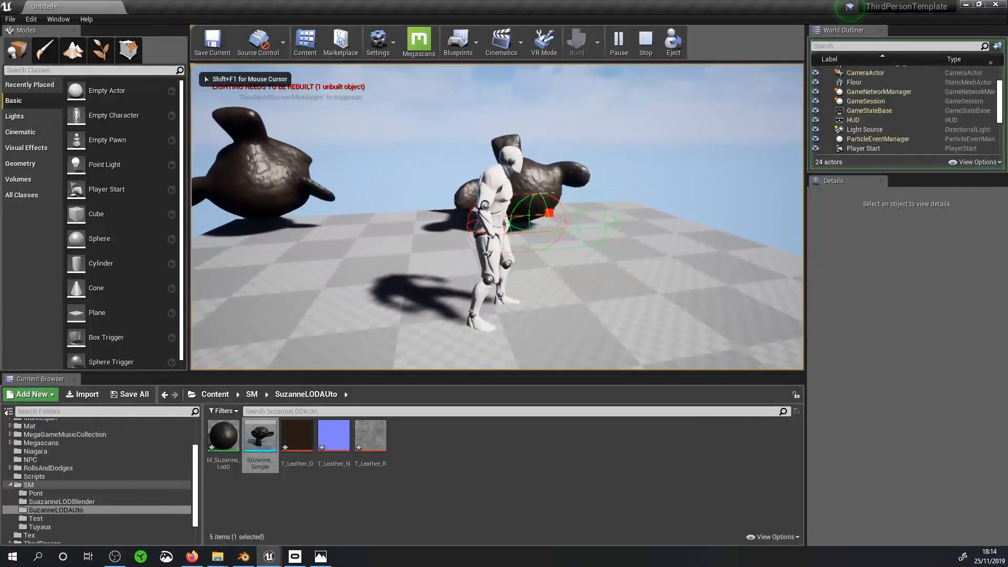
{"action": "key", "text": "w"}
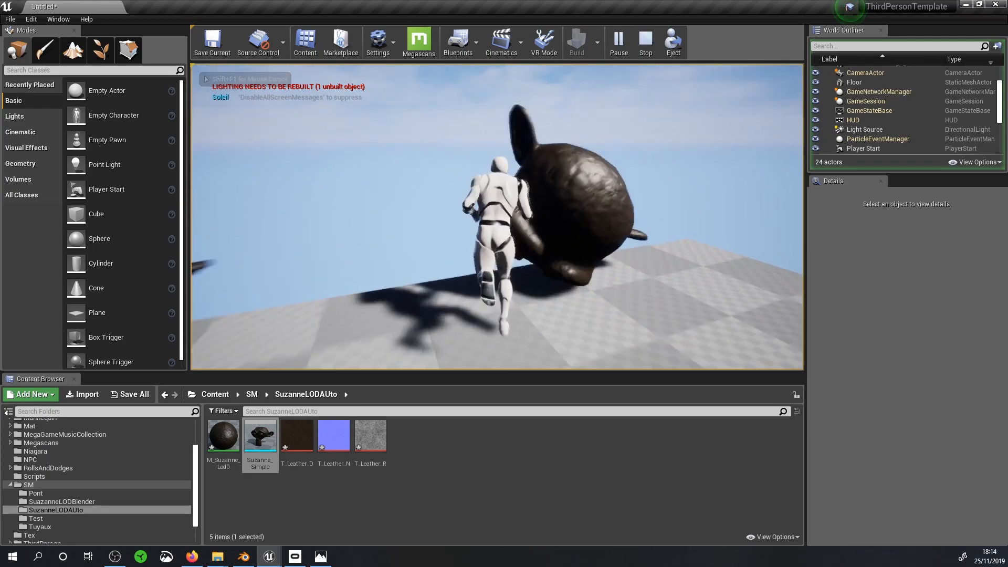
{"action": "key", "text": "w"}
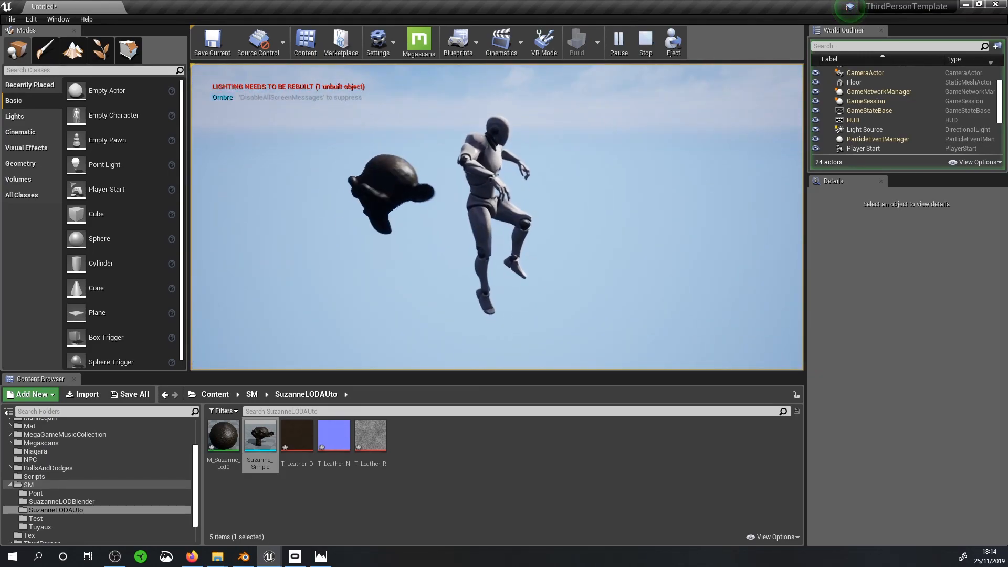
{"action": "key", "text": "Escape"}
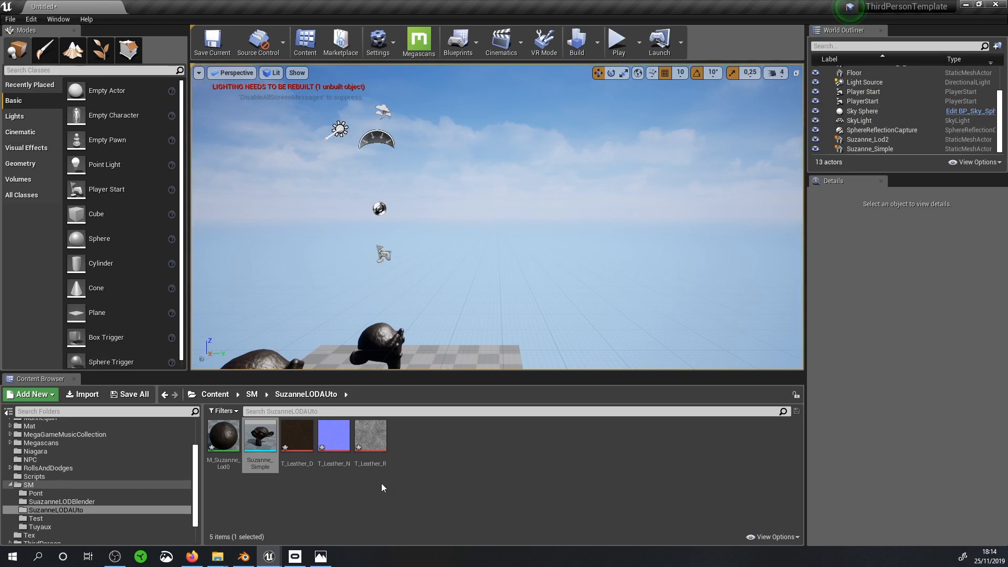
Step: Open the Suzanne_Simple mesh, add a 26DOP simplified collision, and inspect its hull around the model
{"action": "double_click", "coordinate": [266, 437]}
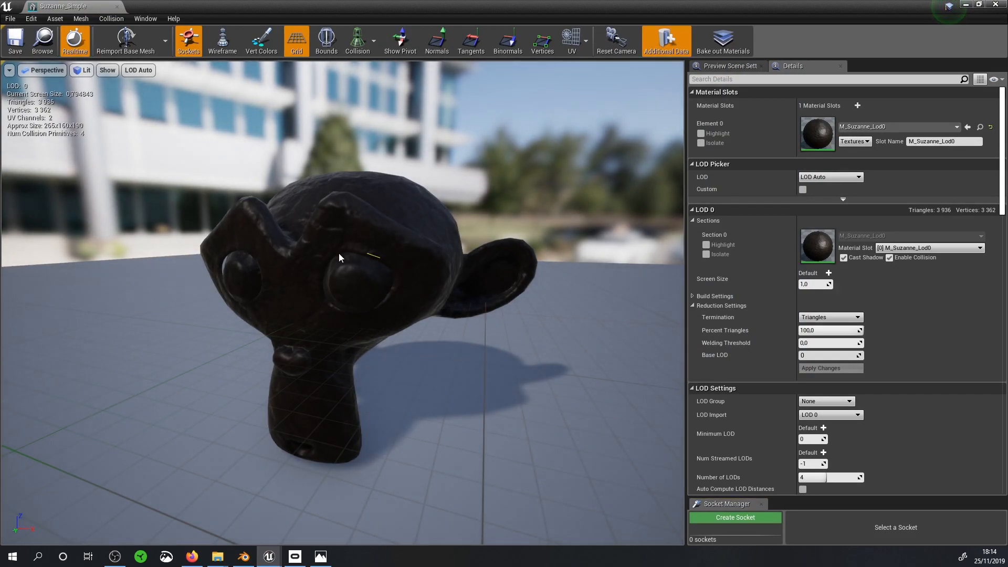
{"action": "left_click_drag", "start_coordinate": [376, 254], "coordinate": [376, 256]}
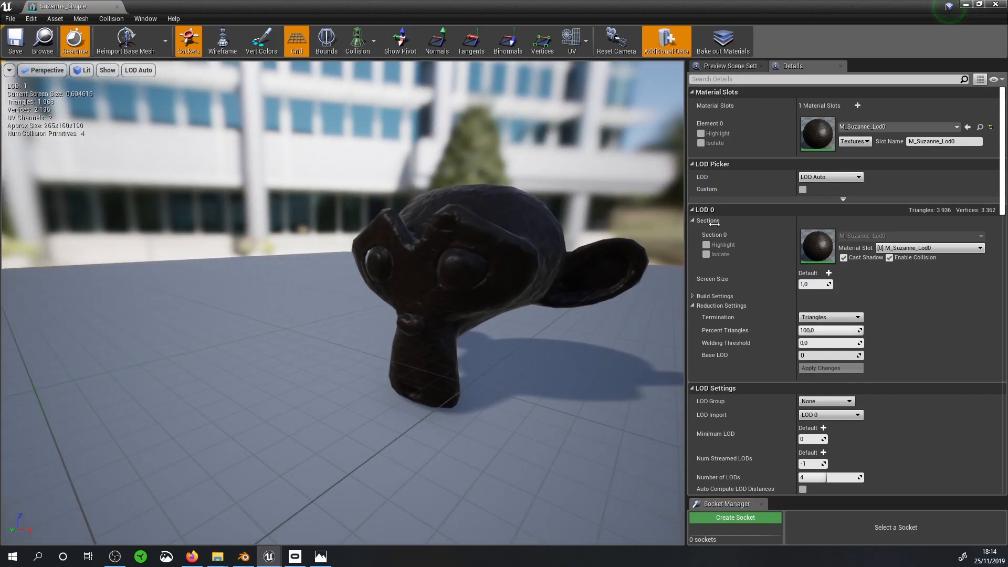
{"action": "left_click", "coordinate": [108, 19]}
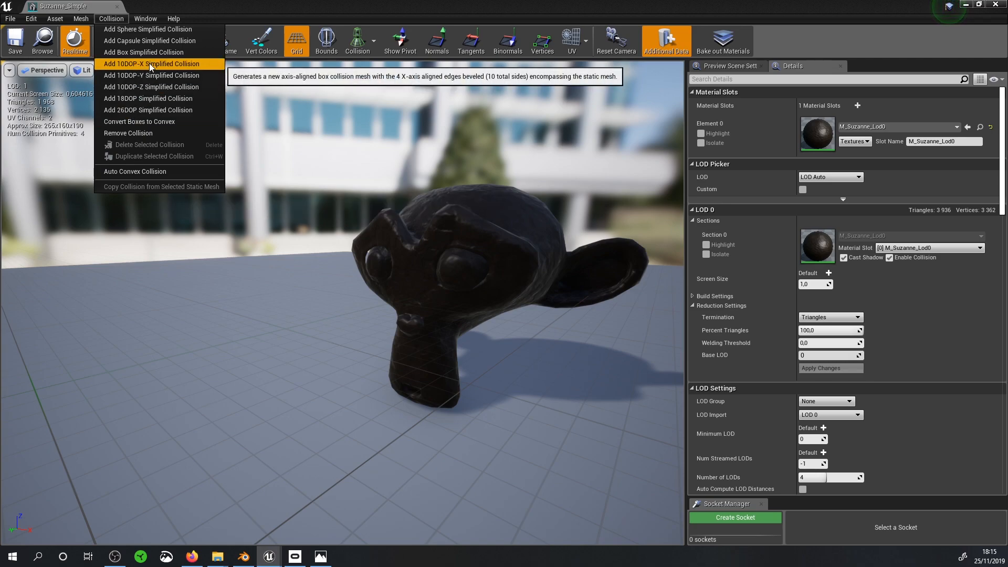
{"action": "left_click", "coordinate": [141, 108]}
{"action": "mouse_move", "coordinate": [499, 239]}
{"action": "left_mouse_down"}
{"action": "mouse_move", "coordinate": [425, 240]}
{"action": "mouse_move", "coordinate": [527, 225]}
{"action": "mouse_move", "coordinate": [505, 239]}
{"action": "left_mouse_up"}
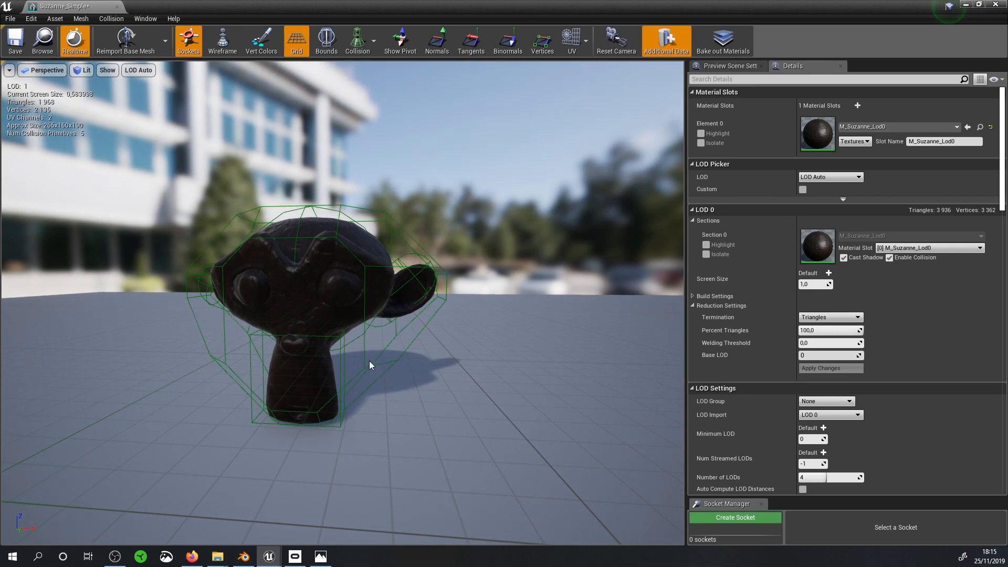
{"action": "left_click_drag", "start_coordinate": [393, 344], "coordinate": [376, 329]}
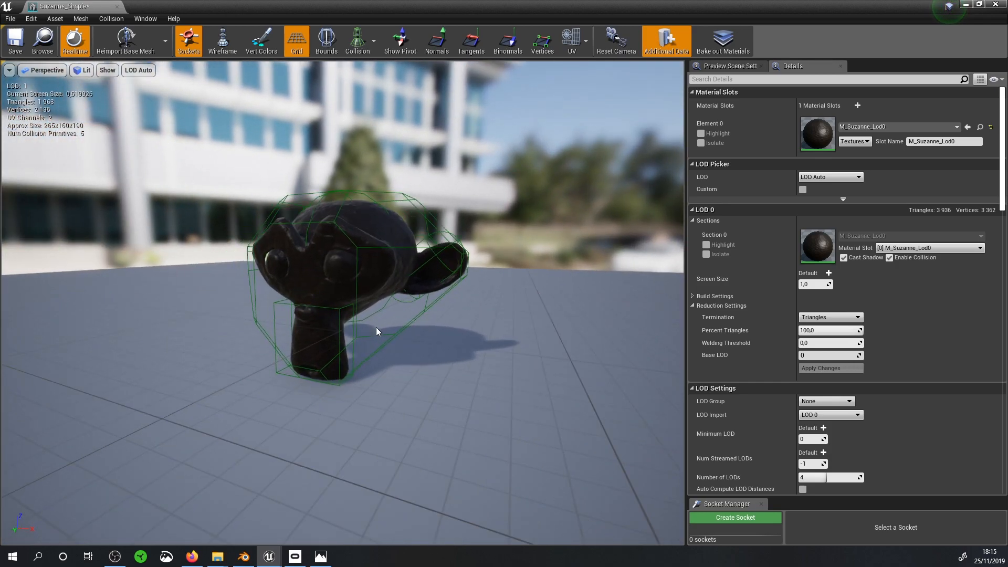
Step: Delete the 26DOP convex hull and the sphere primitive from the Suzanne_Simple collision, and undo the sphere's deletion
{"action": "left_click", "coordinate": [398, 336]}
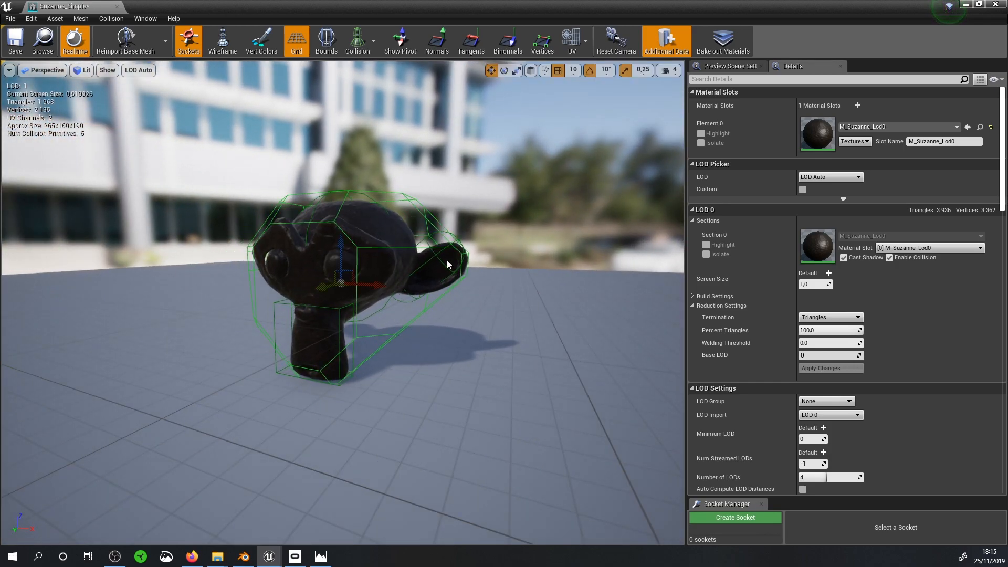
{"action": "key", "text": "f"}
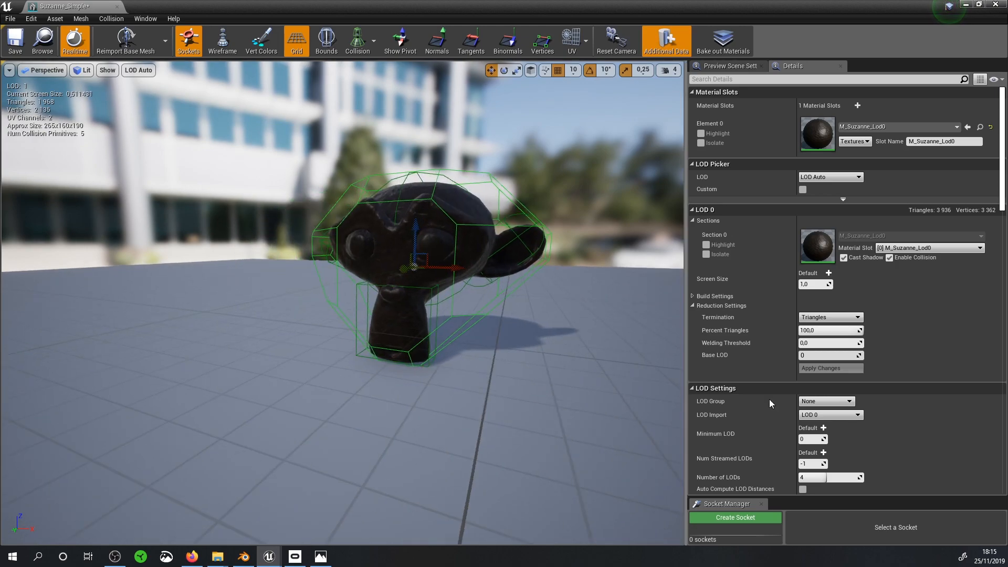
{"action": "scroll", "coordinate": [774, 380], "scroll_direction": "down", "scroll_amount": 10}
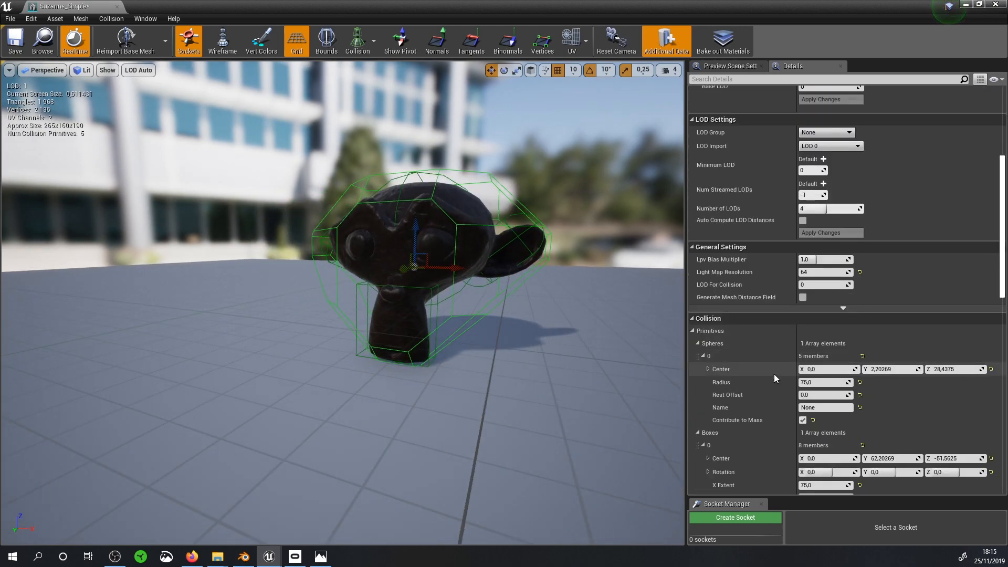
{"action": "scroll", "coordinate": [774, 374], "scroll_direction": "down", "scroll_amount": 10}
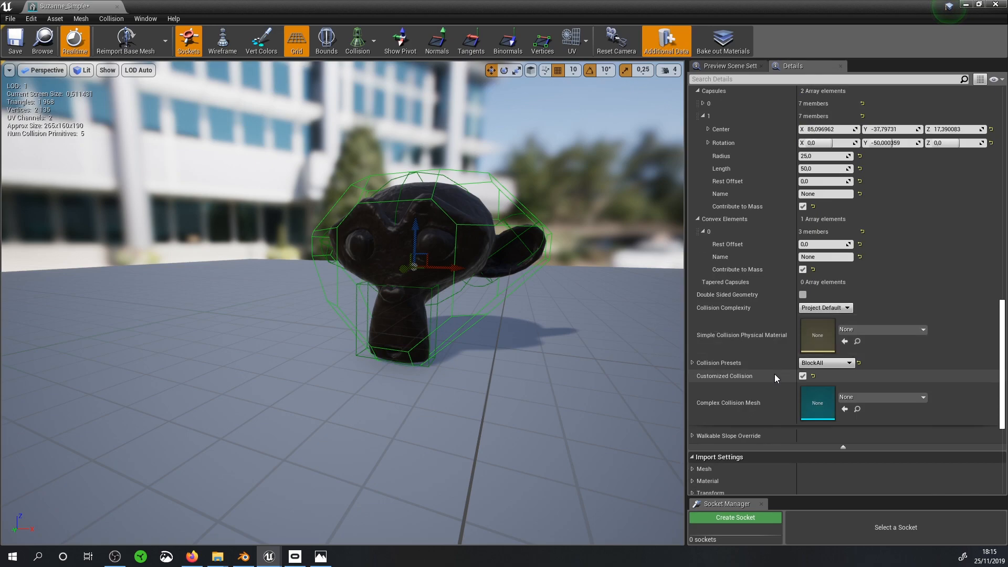
{"action": "scroll", "coordinate": [757, 292], "scroll_direction": "up", "scroll_amount": 2}
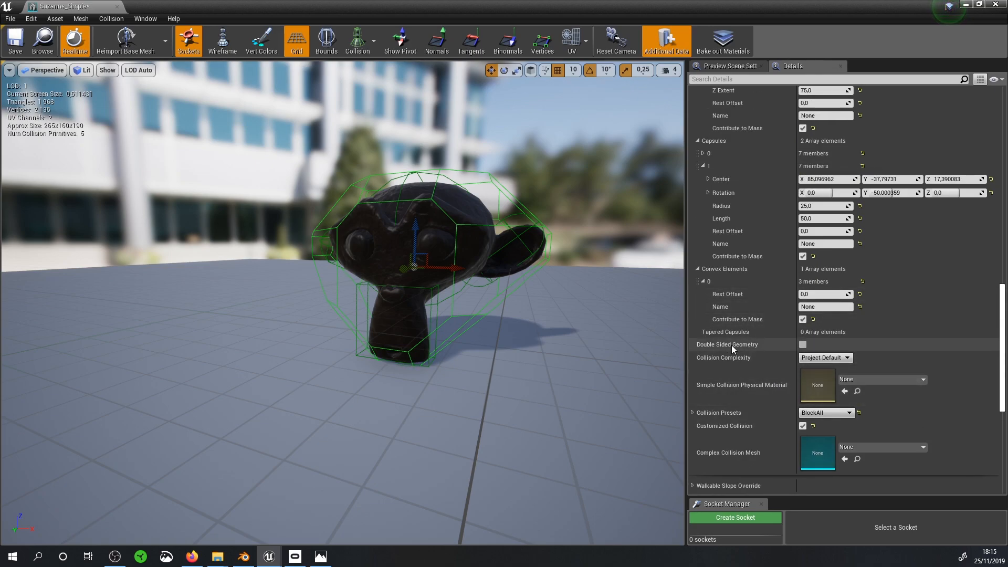
{"action": "scroll", "coordinate": [732, 345], "scroll_direction": "up", "scroll_amount": 1}
{"action": "mouse_move", "coordinate": [728, 330]}
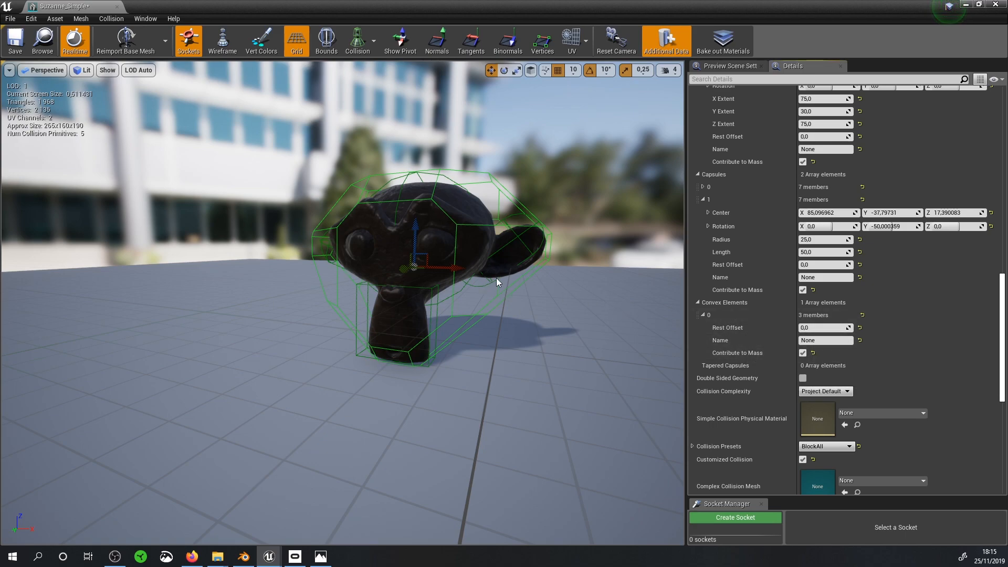
{"action": "key", "text": "Delete"}
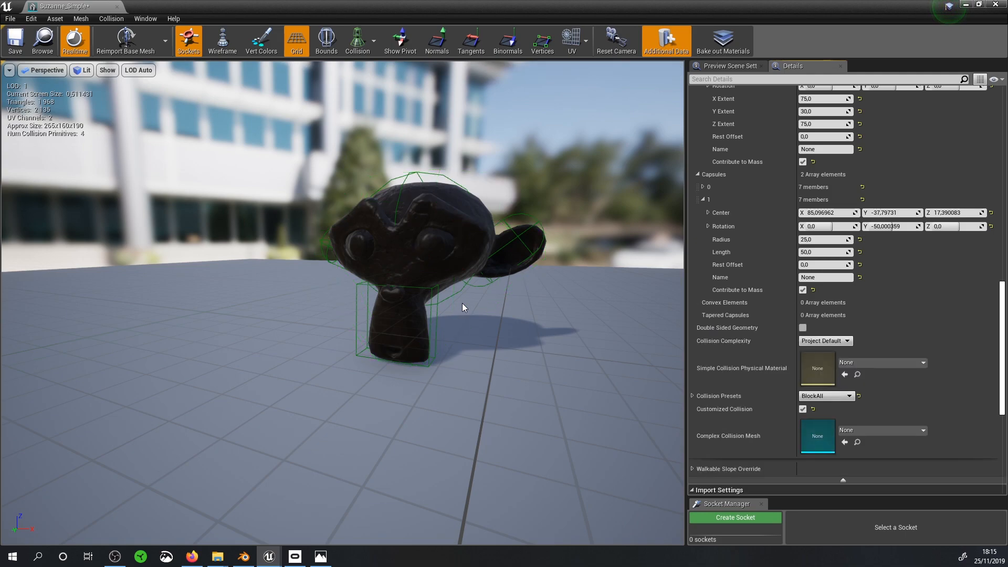
{"action": "key", "text": "Delete"}
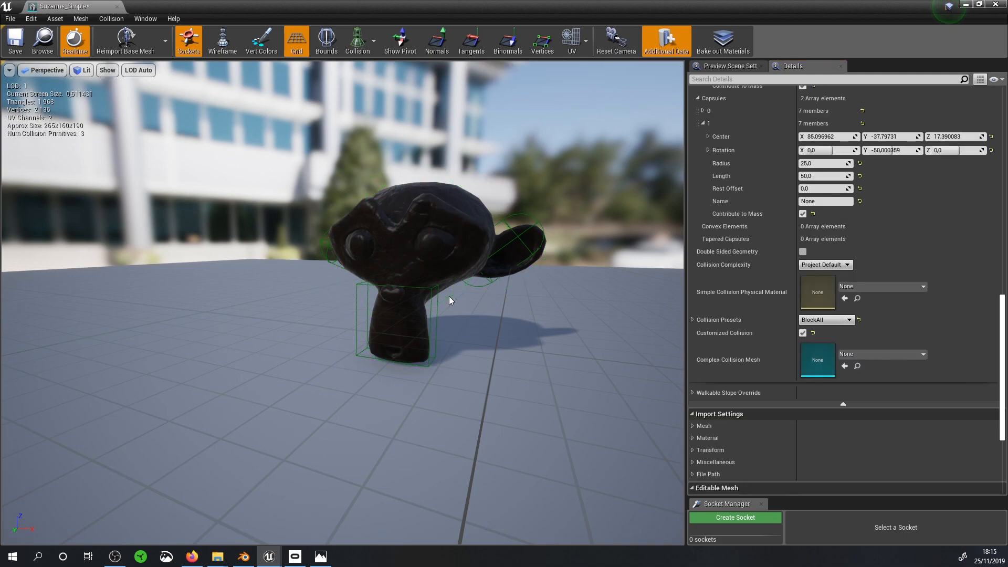
{"action": "key", "text": "ctrl+z"}
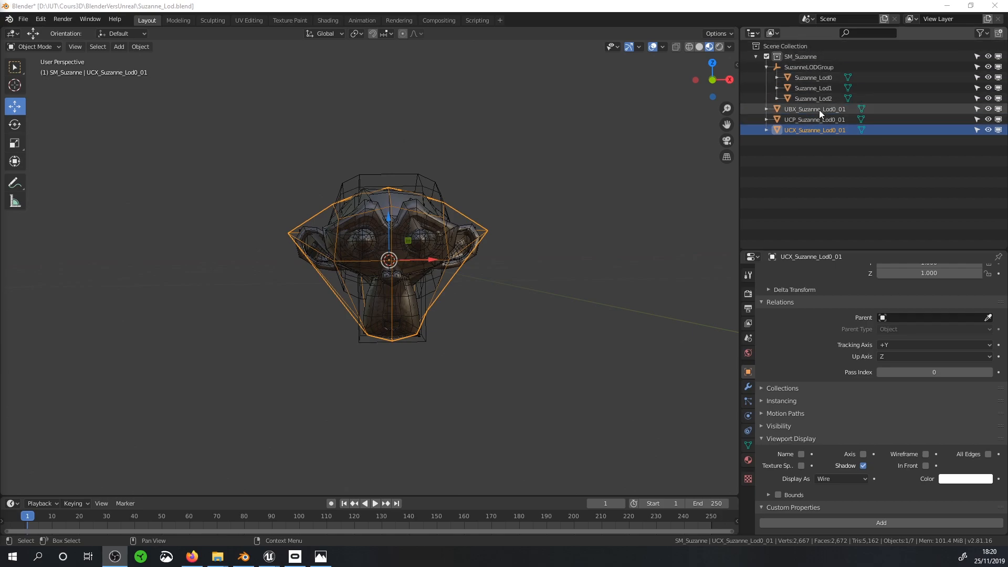
Step: In Blender, hide Suzanne_Lod1 and Suzanne_Lod2 so only Suzanne_Lod0 shows with the wireframe collision meshes
{"action": "left_click_drag", "start_coordinate": [988, 87], "coordinate": [988, 98]}
{"action": "left_click", "coordinate": [989, 78]}
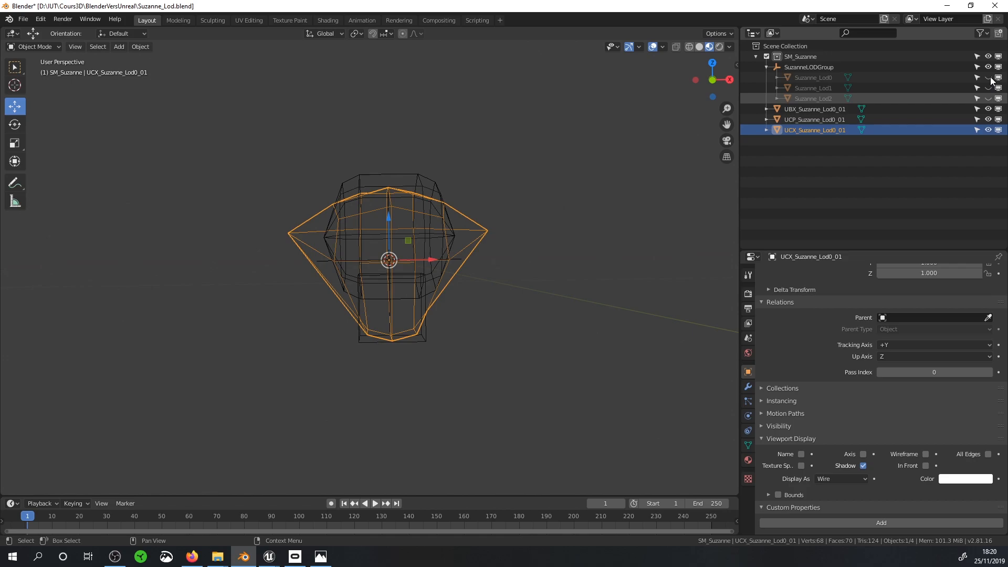
{"action": "left_click", "coordinate": [989, 78]}
{"action": "middle_click_drag", "start_coordinate": [557, 152], "coordinate": [529, 166]}
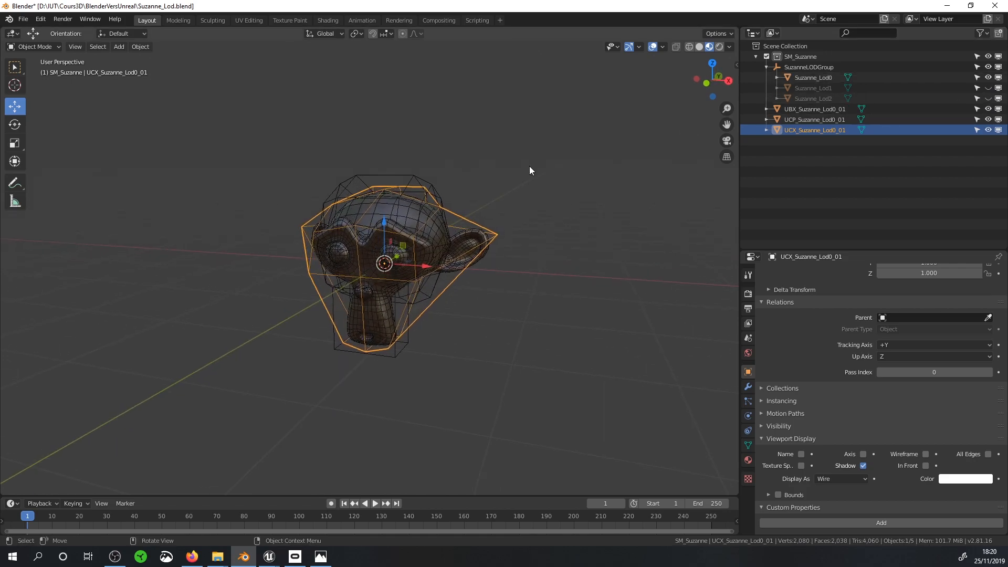
Step: Examine the UBX, UCP and UCX collision meshes one by one, checking their shapes and transforms around Suzanne_Lod0
{"action": "left_click", "coordinate": [811, 113]}
{"action": "left_click", "coordinate": [813, 120]}
{"action": "left_click", "coordinate": [814, 130]}
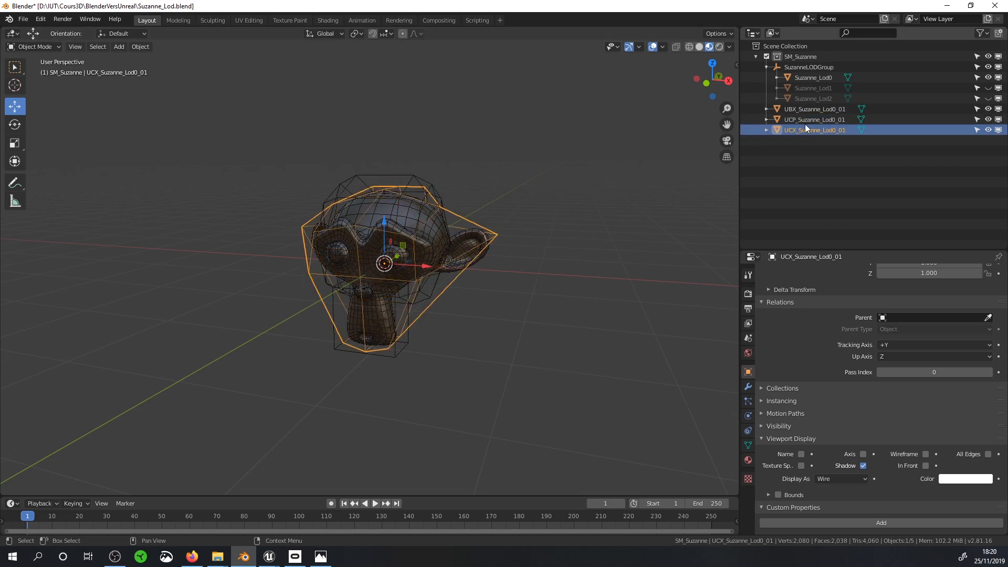
{"action": "left_click", "coordinate": [807, 110]}
{"action": "mouse_move", "coordinate": [457, 231]}
{"action": "middle_mouse_down"}
{"action": "mouse_move", "coordinate": [437, 240]}
{"action": "mouse_move", "coordinate": [443, 221]}
{"action": "middle_mouse_up"}
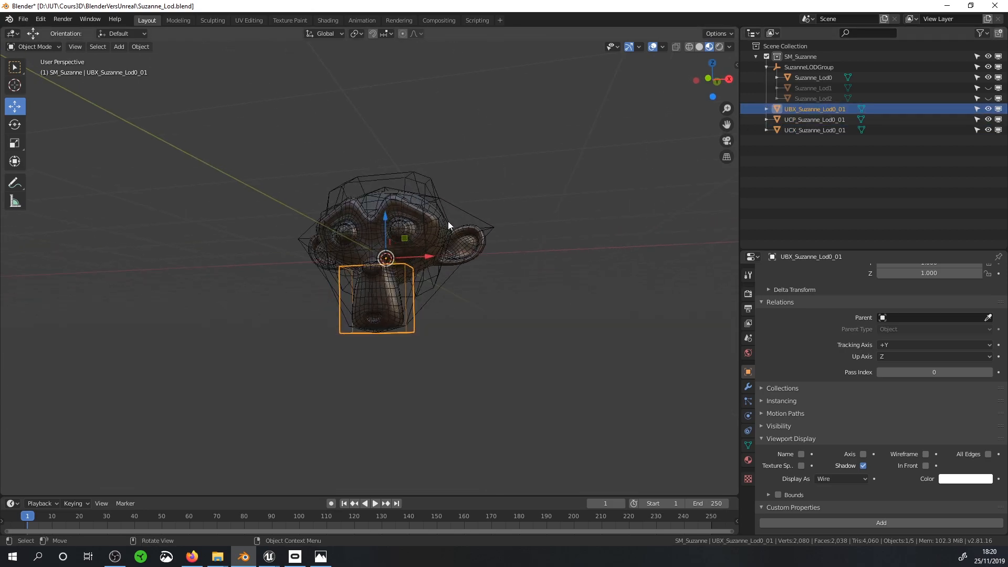
{"action": "left_click", "coordinate": [799, 121]}
{"action": "middle_click_drag", "start_coordinate": [609, 231], "coordinate": [557, 231]}
{"action": "left_click", "coordinate": [736, 66]}
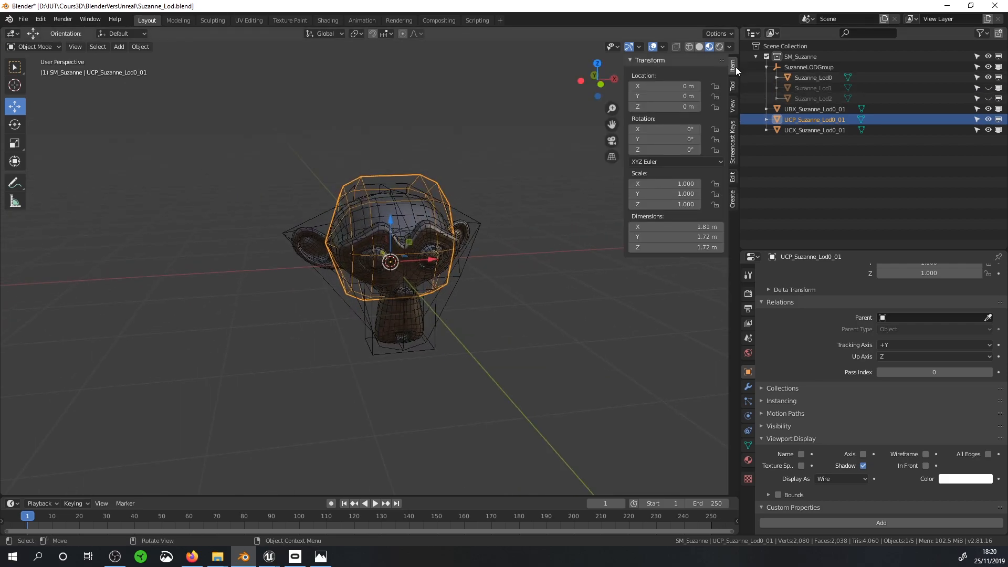
{"action": "left_click", "coordinate": [813, 131]}
{"action": "middle_click_drag", "start_coordinate": [617, 179], "coordinate": [252, 4]}
{"action": "middle_click_drag", "start_coordinate": [556, 295], "coordinate": [478, 258]}
{"action": "scroll", "coordinate": [510, 256], "scroll_direction": "down", "scroll_amount": 2}
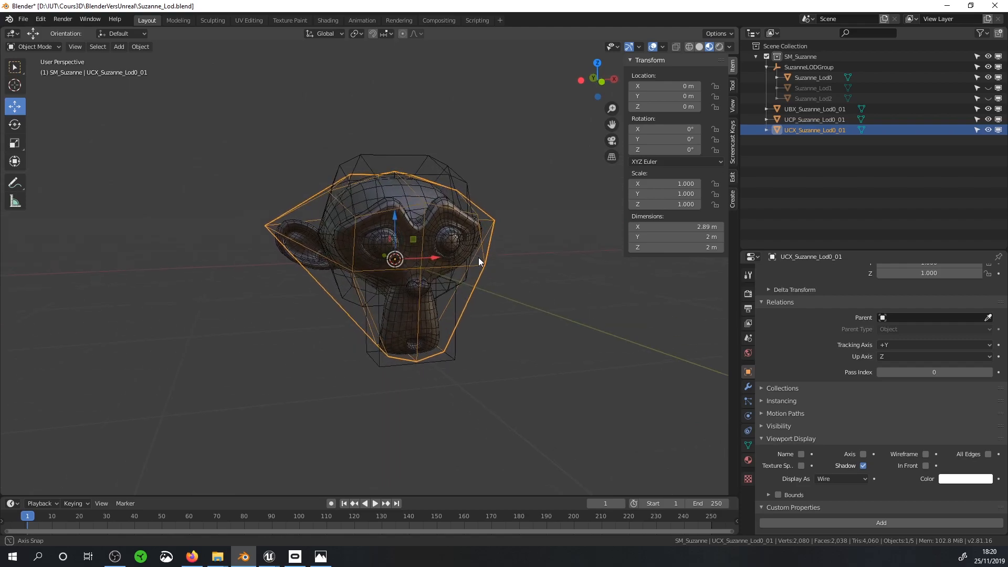
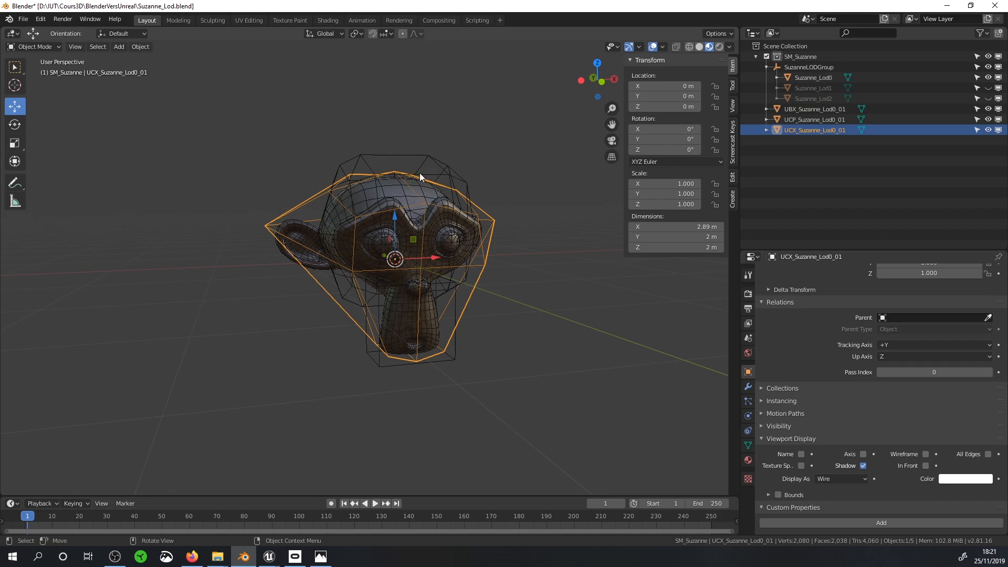
Step: Compare the naming of the UBX, UCP and UCX collision objects with the Suzanne_Lod0 mesh they belong to
{"action": "left_click", "coordinate": [797, 108]}
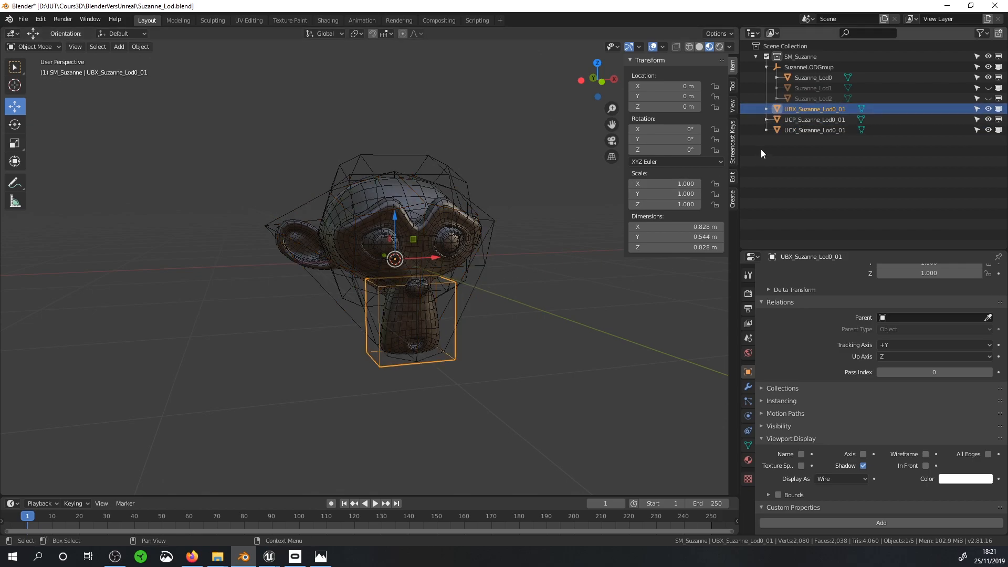
{"action": "left_click", "coordinate": [788, 120]}
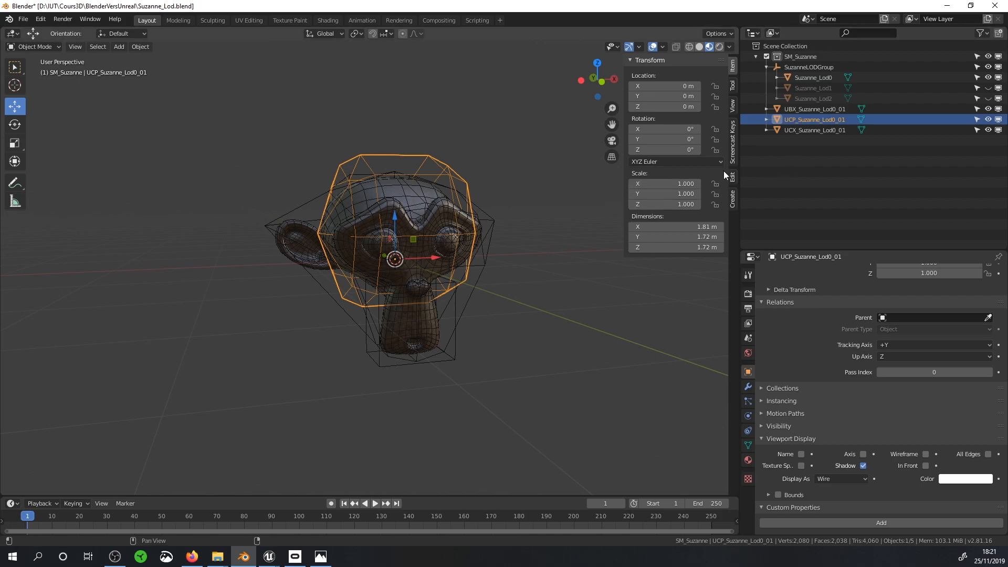
{"action": "left_click", "coordinate": [812, 132]}
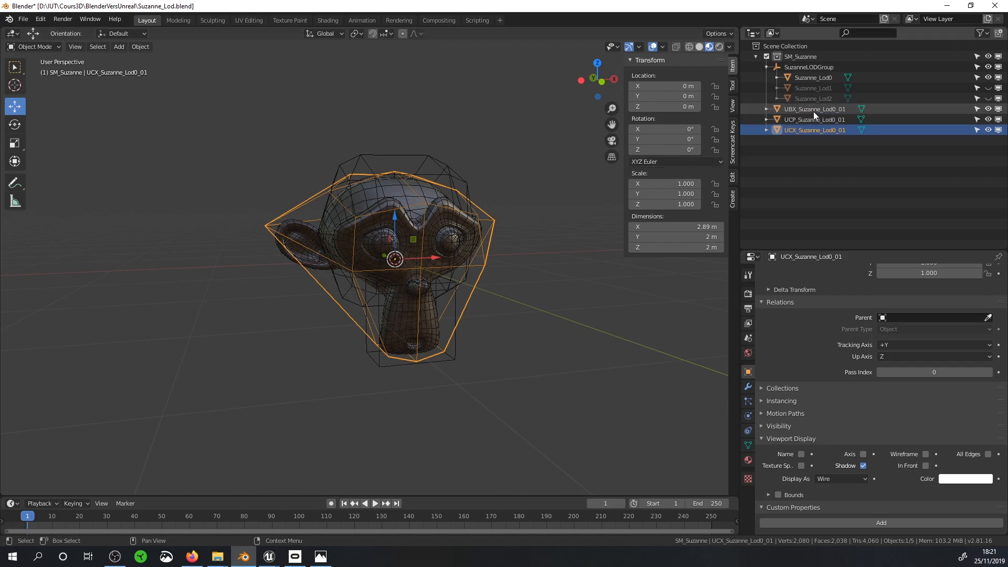
{"action": "left_click", "coordinate": [813, 77]}
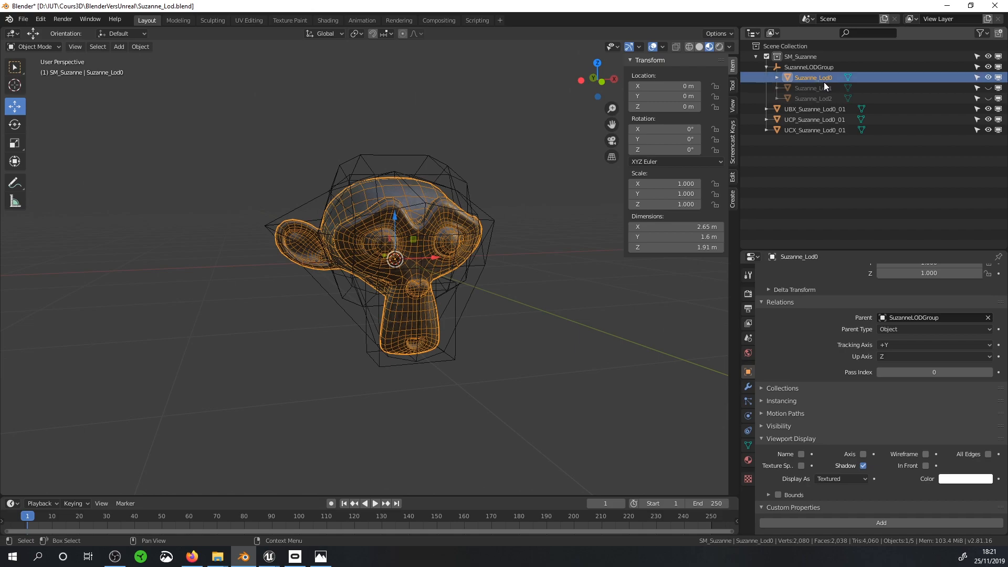
{"action": "left_click", "coordinate": [822, 109]}
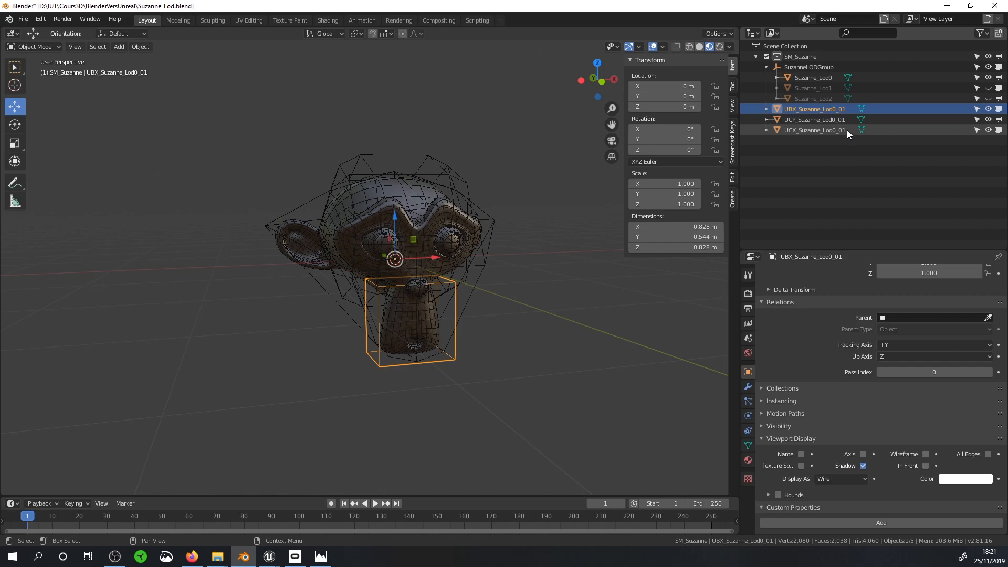
{"action": "left_click", "coordinate": [826, 129]}
{"action": "left_click", "coordinate": [817, 109]}
{"action": "left_click", "coordinate": [813, 119]}
{"action": "left_click", "coordinate": [811, 129]}
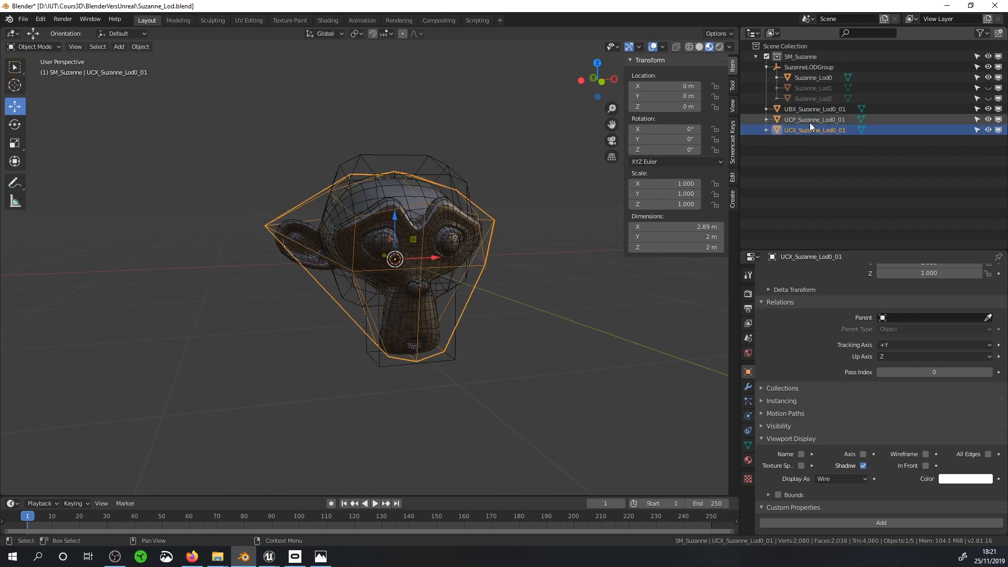
{"action": "left_click", "coordinate": [809, 120]}
{"action": "left_click", "coordinate": [814, 110]}
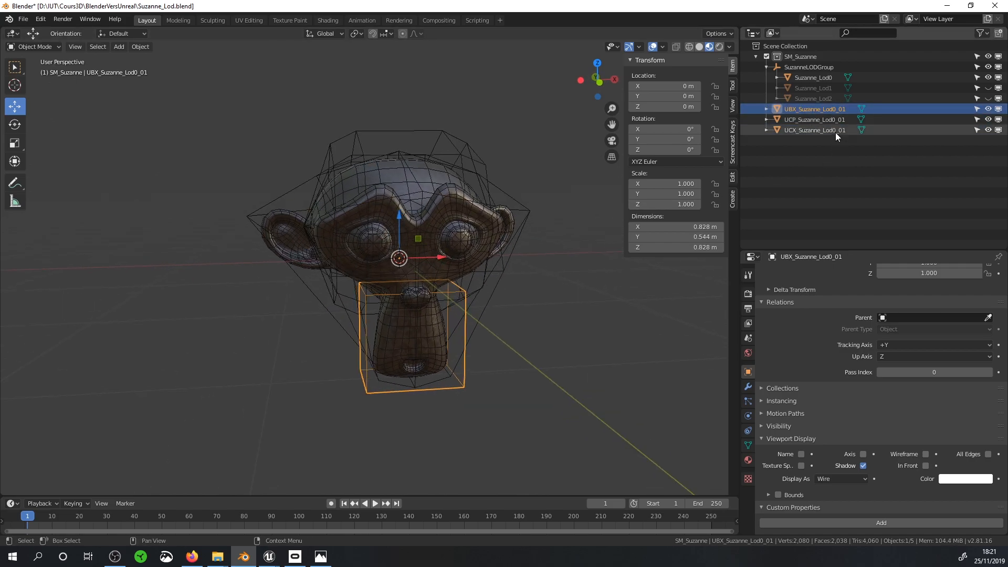
Step: Duplicate the UBX_Suzanne_Lod0_01 collision box and move the copy over the ear on Suzanne's positive X side
{"action": "middle_click_drag", "start_coordinate": [521, 267], "coordinate": [477, 299]}
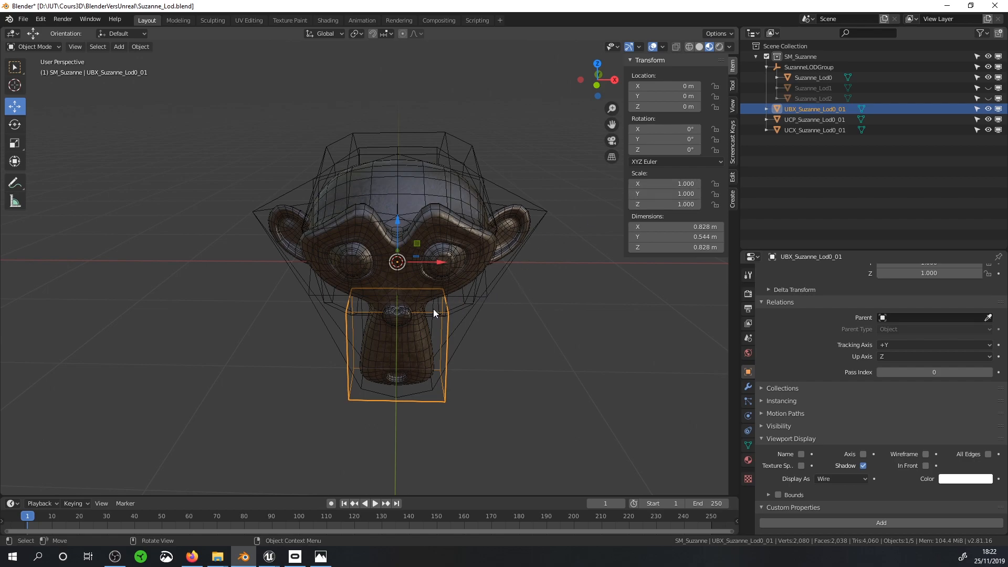
{"action": "key", "text": "shift+d"}
{"action": "left_click", "coordinate": [552, 210]}
{"action": "middle_click_drag", "start_coordinate": [551, 210], "coordinate": [462, 247]}
{"action": "left_click_drag", "start_coordinate": [475, 237], "coordinate": [545, 227]}
{"action": "middle_click_drag", "start_coordinate": [488, 273], "coordinate": [529, 242]}
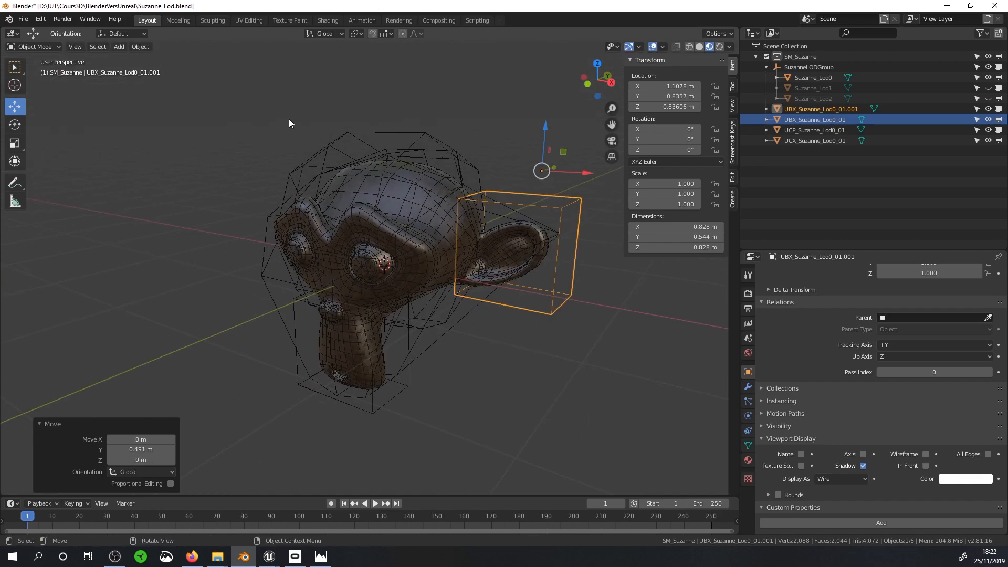
Step: Set the duplicated collision box's origin to its geometry
{"action": "left_click", "coordinate": [140, 46]}
{"action": "mouse_move", "coordinate": [215, 68]}
{"action": "left_click", "coordinate": [278, 83]}
{"action": "middle_click_drag", "start_coordinate": [593, 231], "coordinate": [600, 250]}
Step: Scale the duplicated box's geometry down to about 0.47 × 0.31 × 0.47 m and rotate the box about -24.5° around Y
{"action": "key", "text": "Tab"}
{"action": "key", "text": "s"}
{"action": "left_click", "coordinate": [574, 262]}
{"action": "key", "text": "Tab"}
{"action": "key", "text": "r"}
{"action": "key", "text": "y"}
{"action": "left_click", "coordinate": [596, 218]}
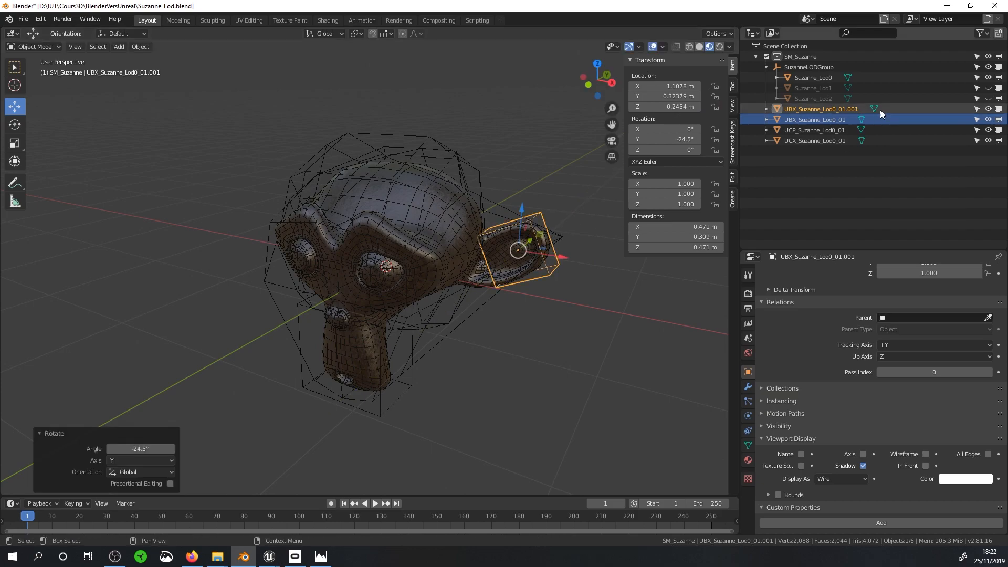
Step: Rename the duplicated ear collision box as UBX_Suzanne_Lod0_02
{"action": "double_click", "coordinate": [836, 111]}
{"action": "left_click", "coordinate": [868, 108]}
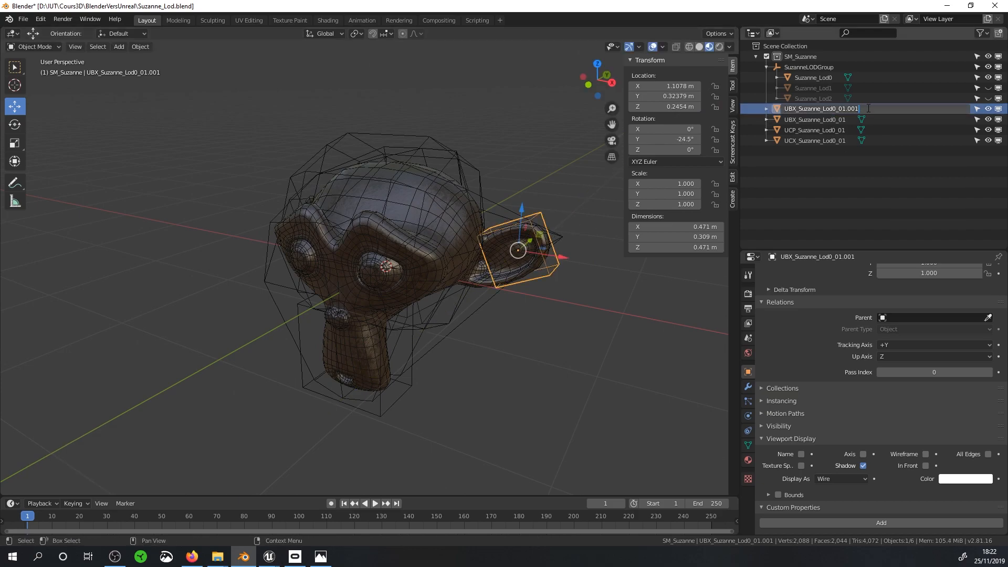
{"action": "key", "text": "BackSpace"}
{"action": "key", "text": "BackSpace"}
{"action": "key", "text": "BackSpace"}
{"action": "key", "text": "BackSpace"}
{"action": "key", "text": "BackSpace"}
{"action": "type", "text": "2"}
{"action": "key", "text": "Return"}
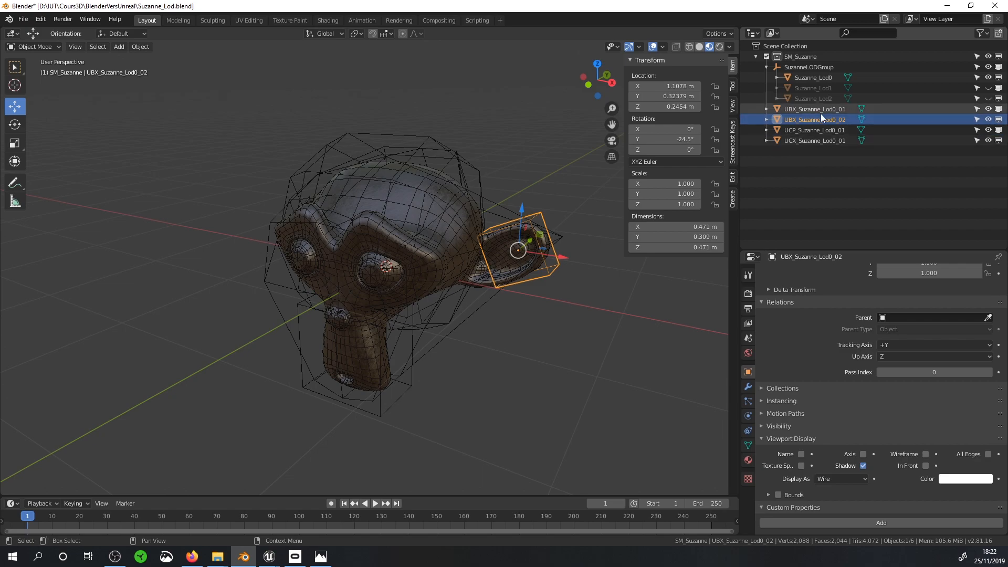
Step: Check the transform of UBX_Suzanne_Lod0_01, then select the SM_Suzanne collection and unhide Suzanne_Lod1 and Suzanne_Lod2
{"action": "middle_click_drag", "start_coordinate": [465, 219], "coordinate": [486, 190]}
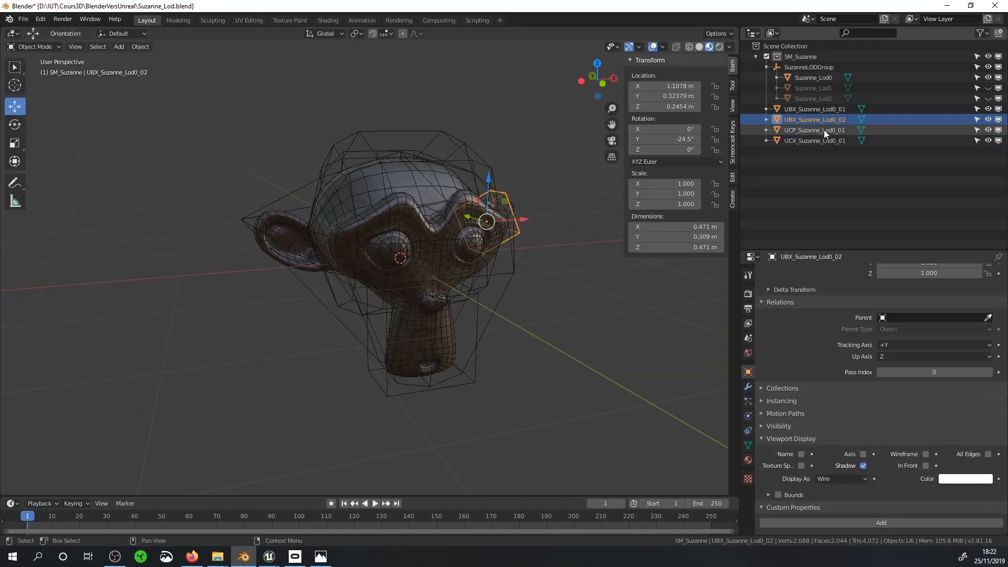
{"action": "left_click", "coordinate": [815, 111]}
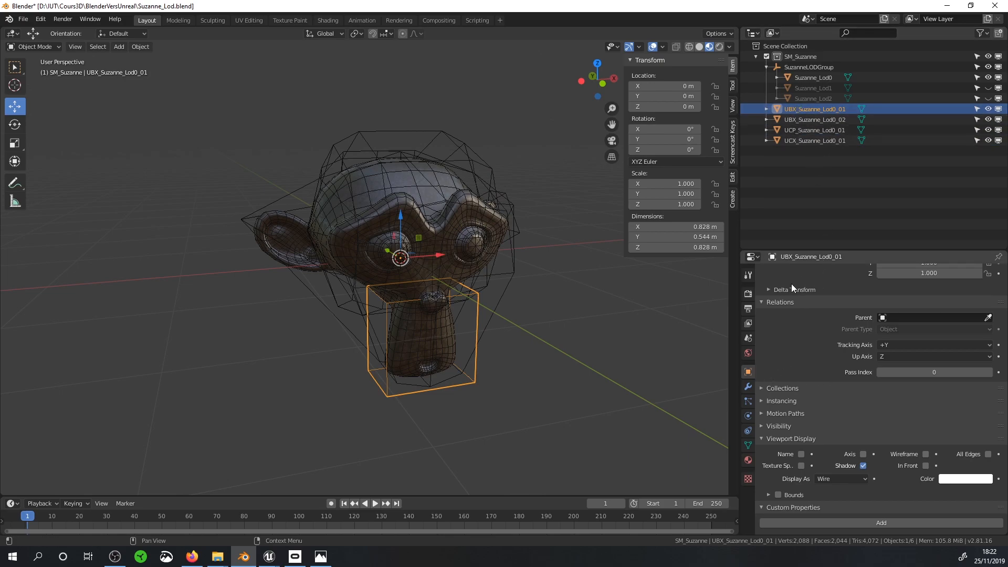
{"action": "scroll", "coordinate": [793, 278], "scroll_direction": "up", "scroll_amount": 4}
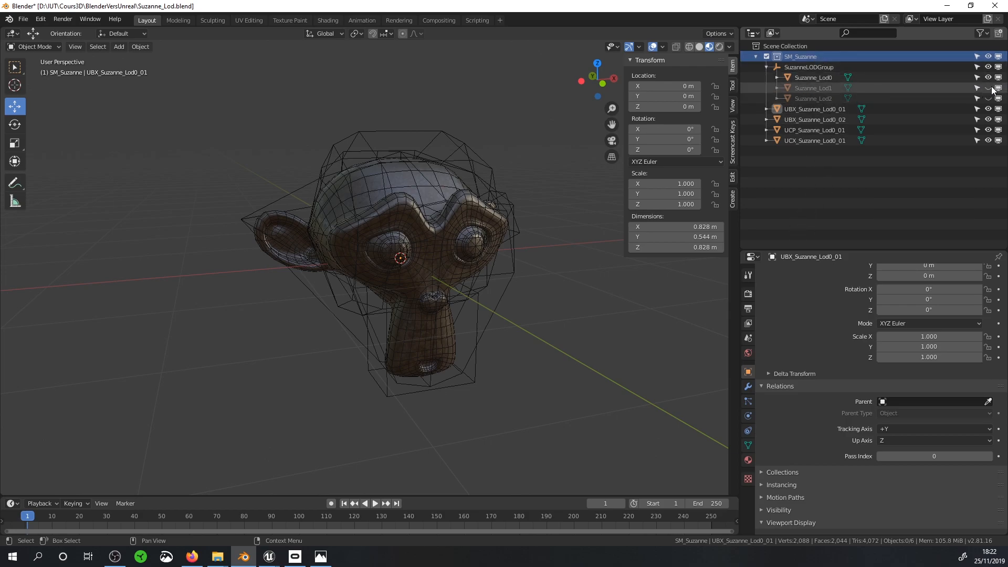
{"action": "left_click_drag", "start_coordinate": [990, 89], "coordinate": [988, 99]}
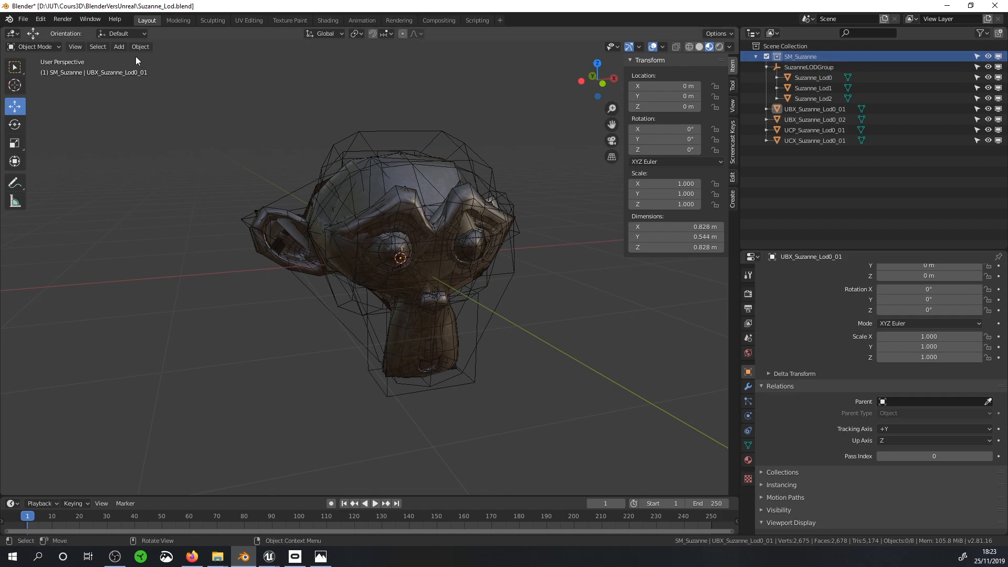
Step: Export the active SM_Suzanne collection as Suzanne_Collision.fbx in the BlenderVersUnreal folder, with Face smoothing
{"action": "left_click", "coordinate": [23, 21]}
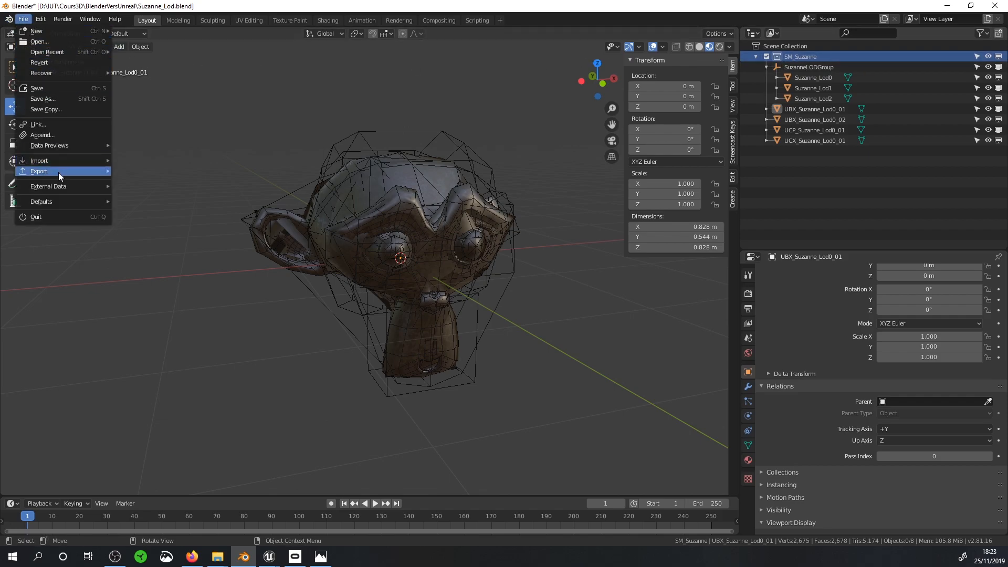
{"action": "mouse_move", "coordinate": [58, 171]}
{"action": "left_click", "coordinate": [153, 222]}
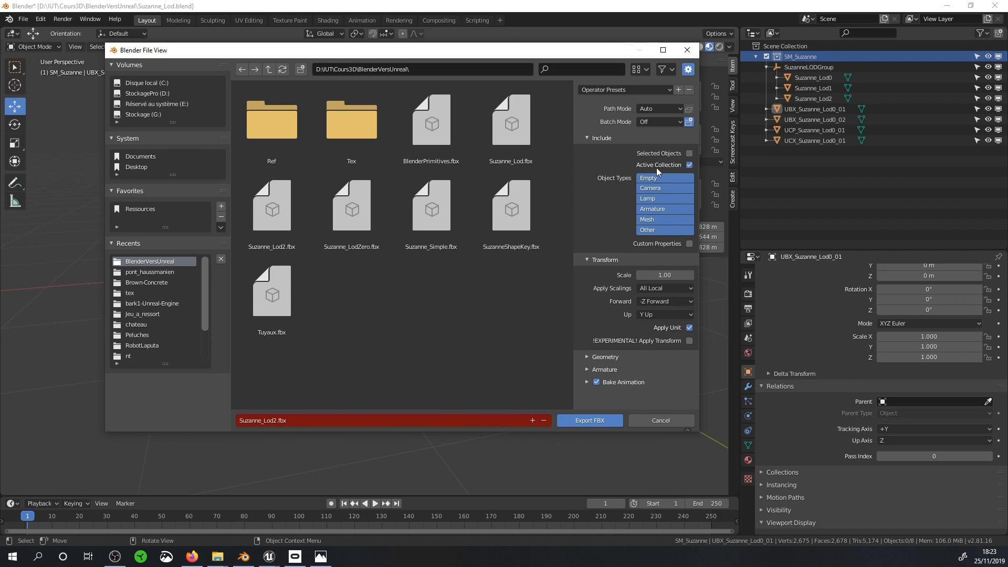
{"action": "left_click", "coordinate": [588, 356]}
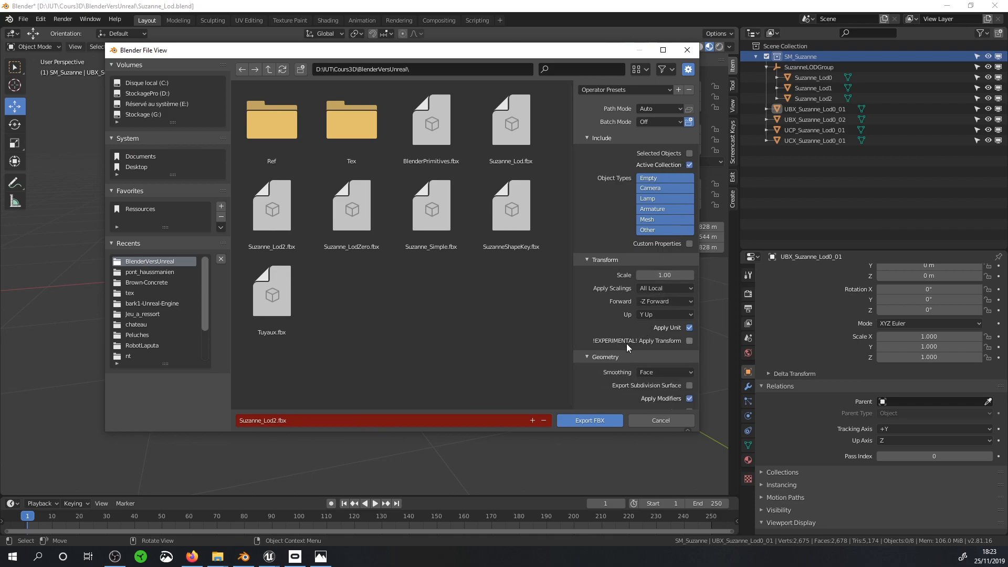
{"action": "left_click", "coordinate": [654, 372]}
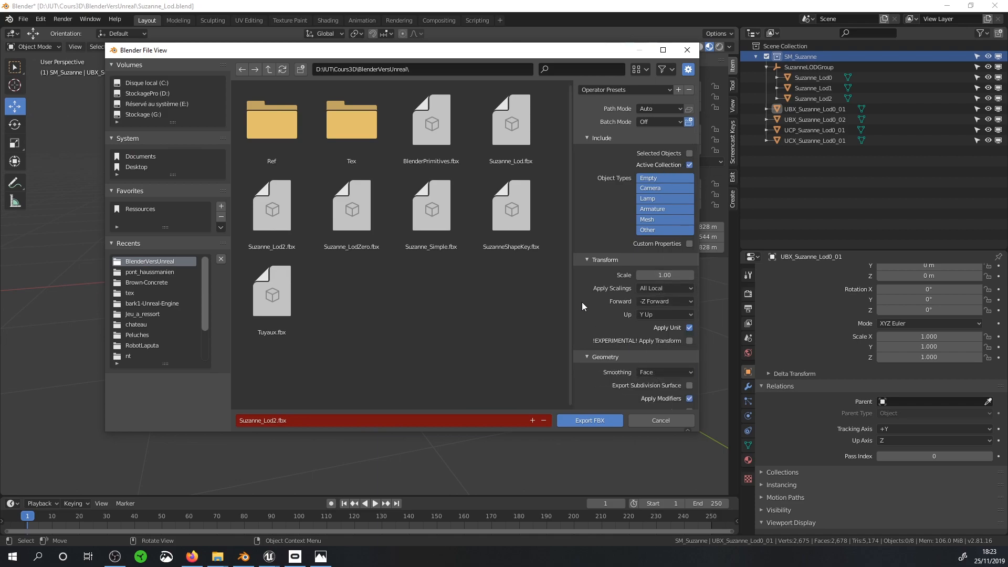
{"action": "left_click", "coordinate": [275, 421]}
{"action": "left_click", "coordinate": [277, 421]}
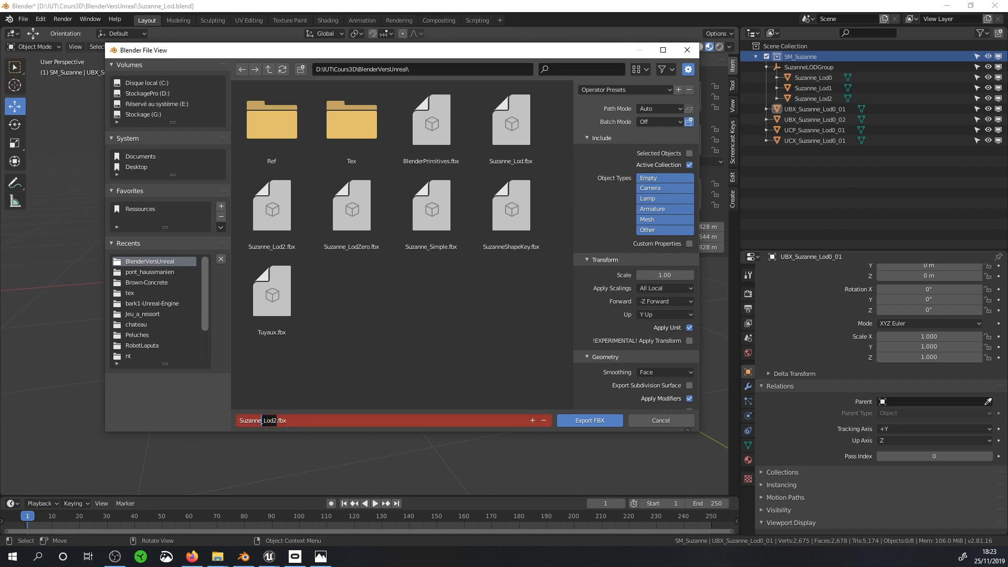
{"action": "type", "text": "Collision"}
{"action": "left_click", "coordinate": [597, 423]}
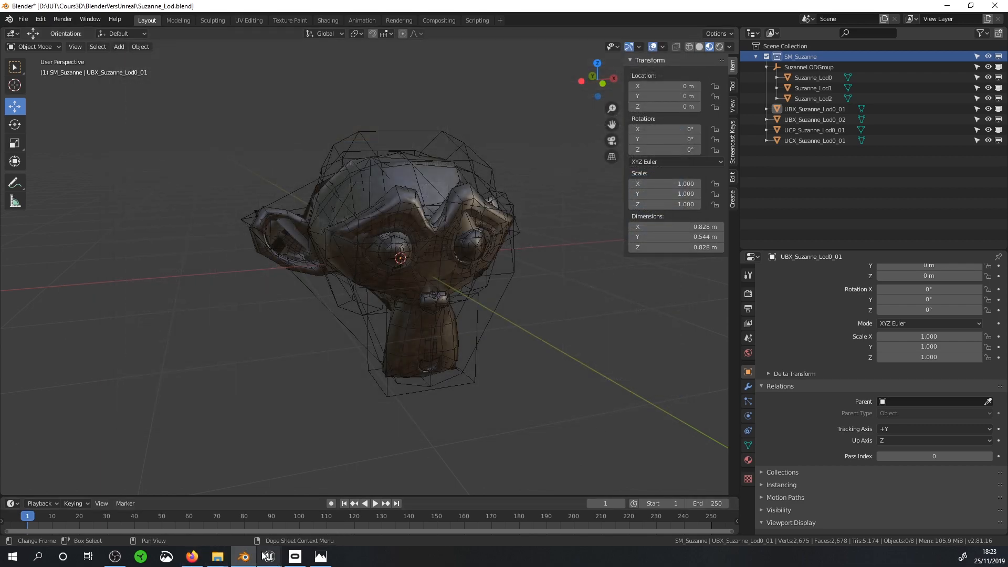
Step: Switch to the ThirdPersonTemplate project in Unreal Editor, then create a SuzanneCollision folder inside SM and open it
{"action": "mouse_move", "coordinate": [268, 557]}
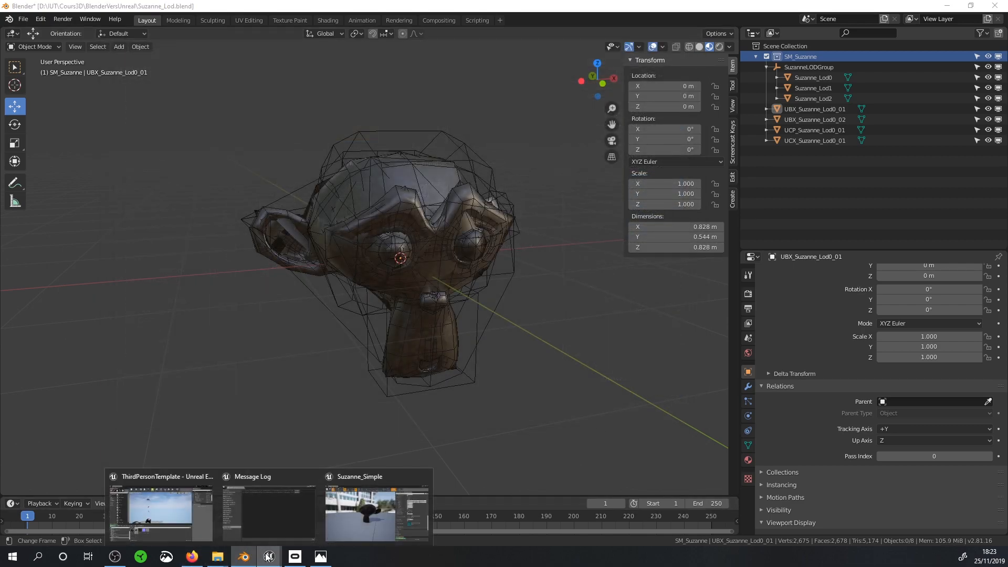
{"action": "left_click", "coordinate": [414, 479]}
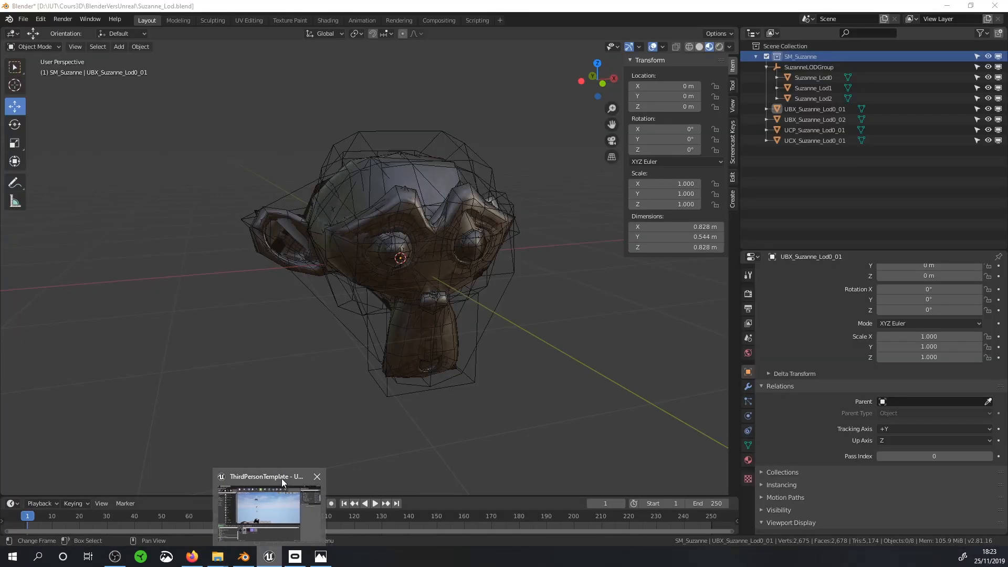
{"action": "left_click", "coordinate": [281, 477]}
{"action": "left_click", "coordinate": [42, 484]}
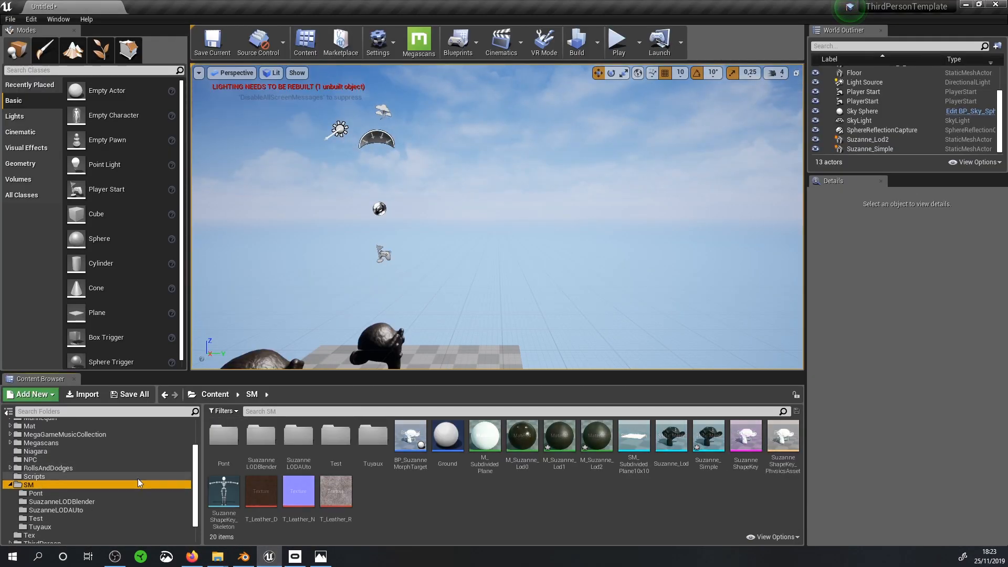
{"action": "right_click", "coordinate": [498, 481]}
{"action": "left_click", "coordinate": [538, 119]}
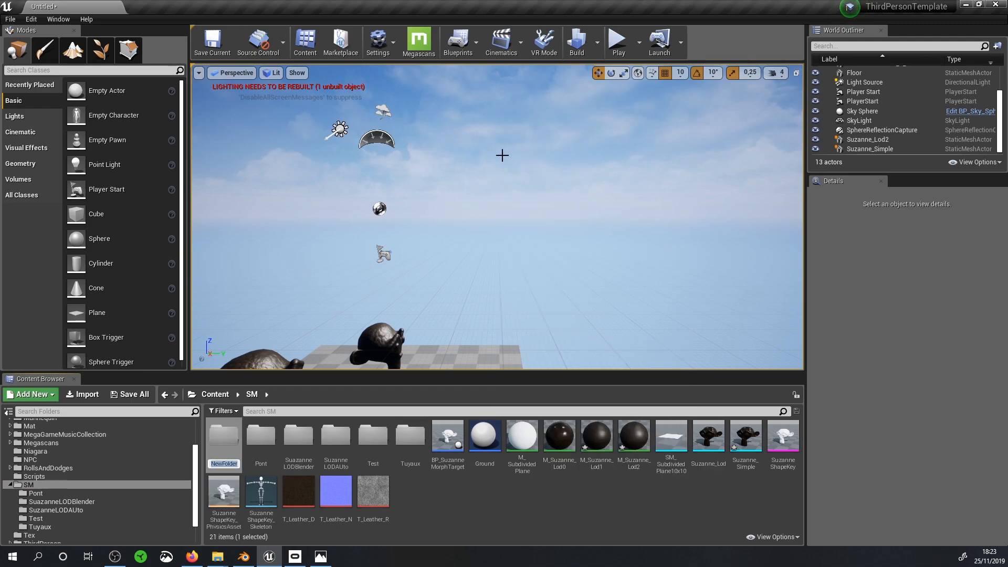
{"action": "type", "text": "SuzanneCollision"}
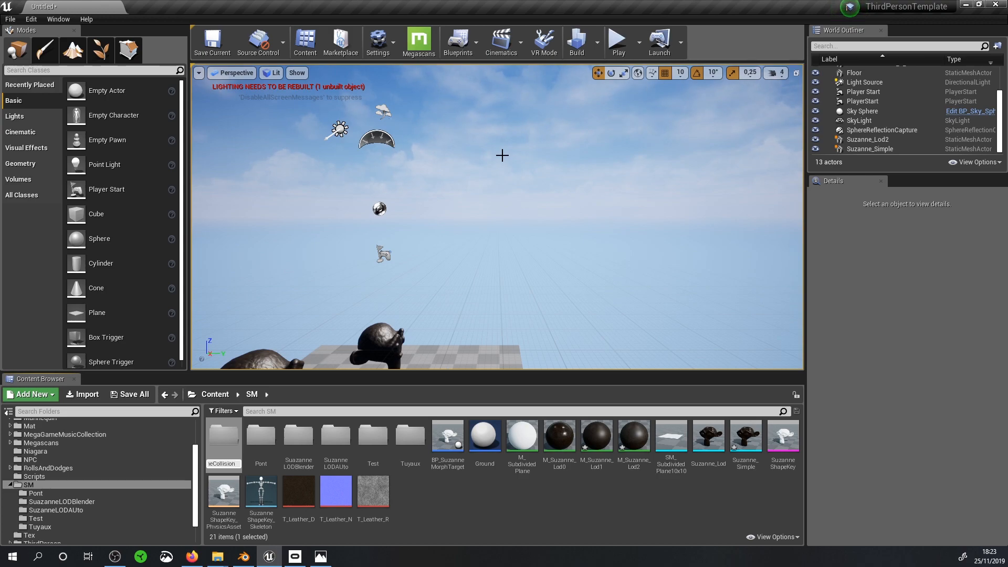
{"action": "key", "text": "Return"}
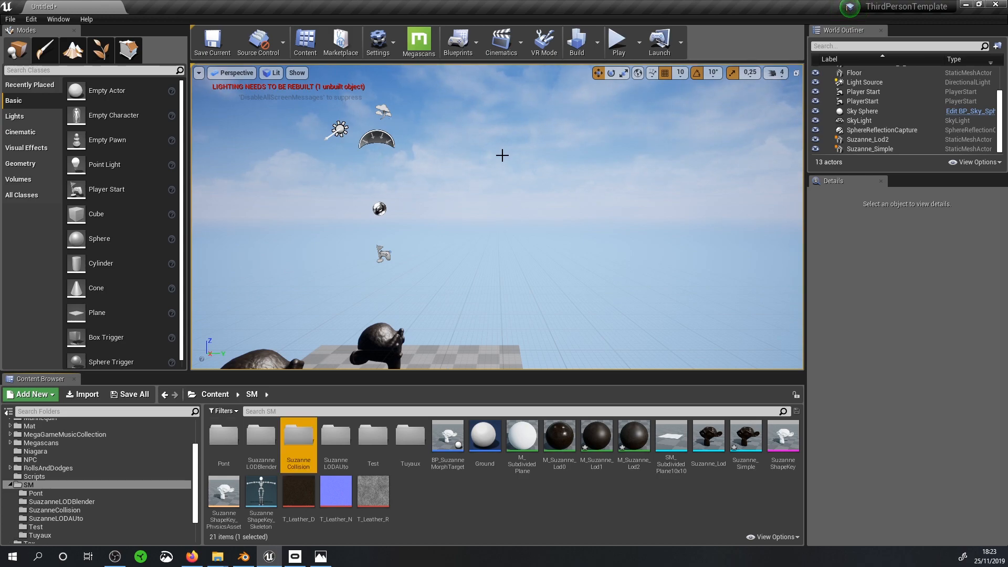
{"action": "double_click", "coordinate": [295, 436]}
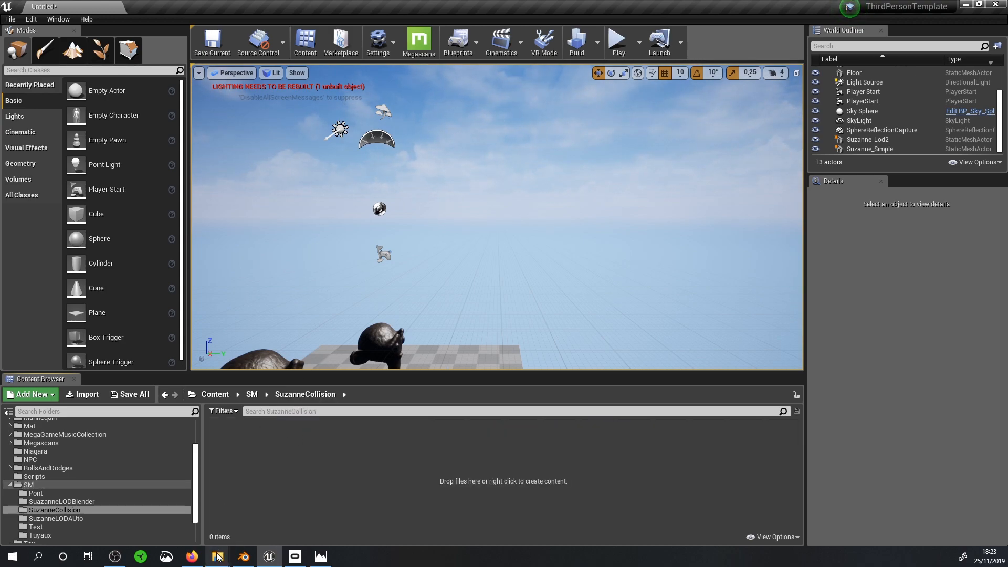
Step: Import Suzanne_Collision.fbx from the BlenderVersUnreal folder into SuzanneCollision as a static mesh, keeping the current import options
{"action": "mouse_move", "coordinate": [219, 558]}
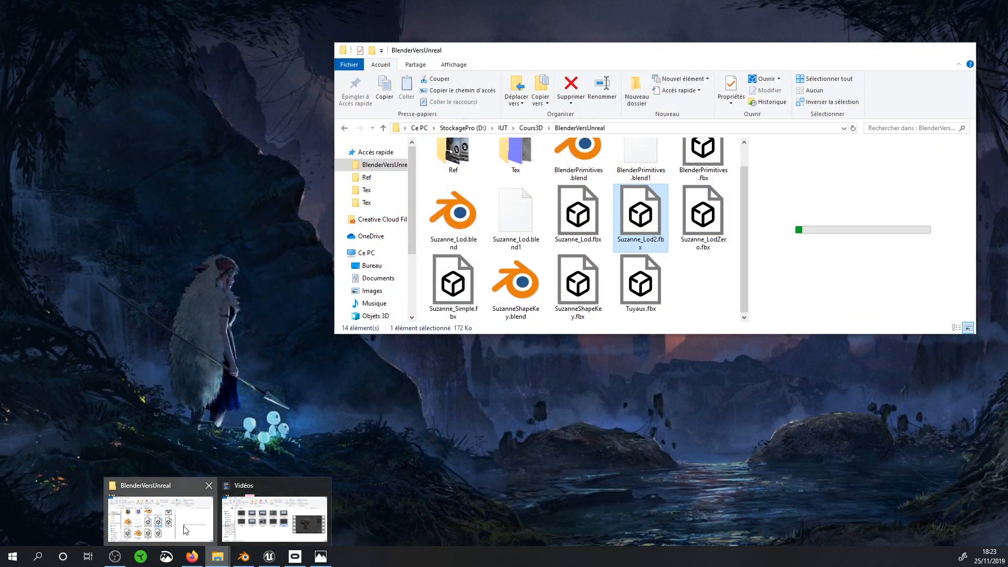
{"action": "left_click", "coordinate": [157, 520]}
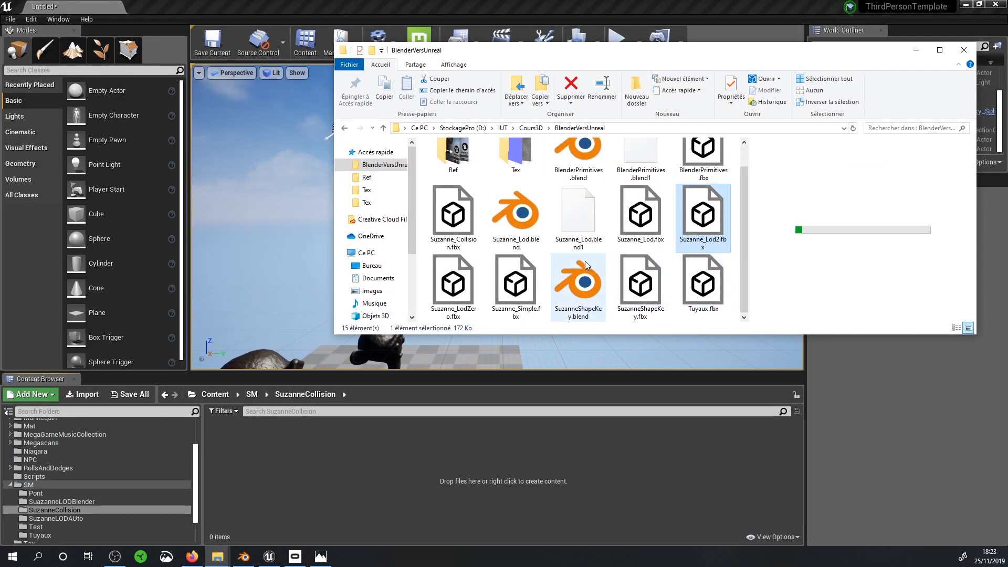
{"action": "left_click_drag", "start_coordinate": [468, 220], "coordinate": [429, 465]}
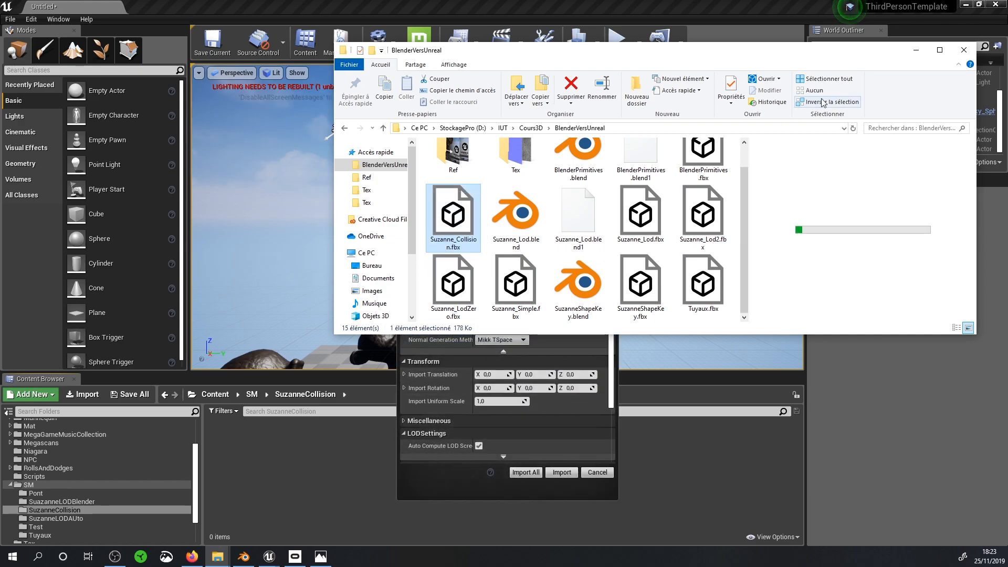
{"action": "left_click", "coordinate": [913, 53]}
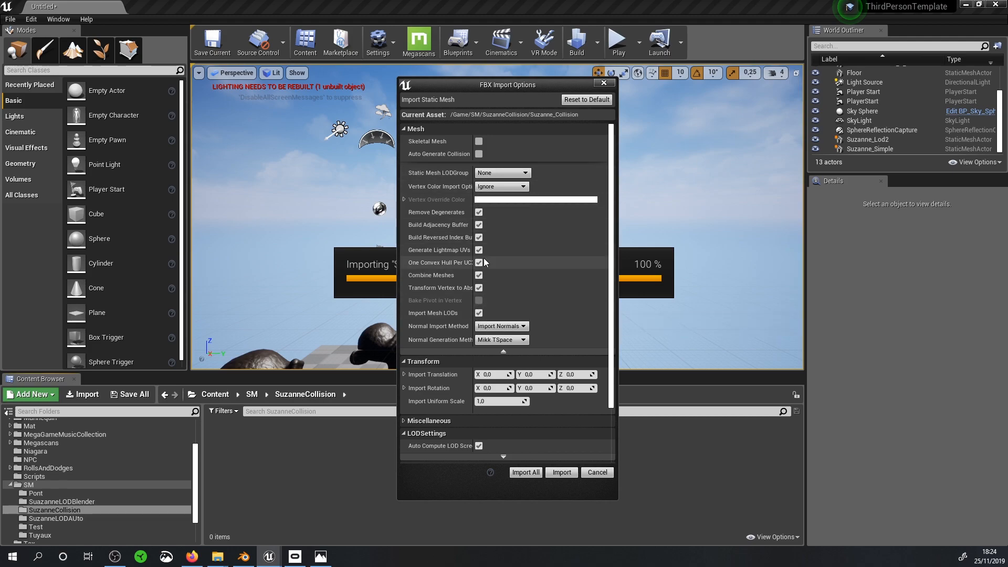
{"action": "scroll", "coordinate": [478, 262], "scroll_direction": "down", "scroll_amount": 1}
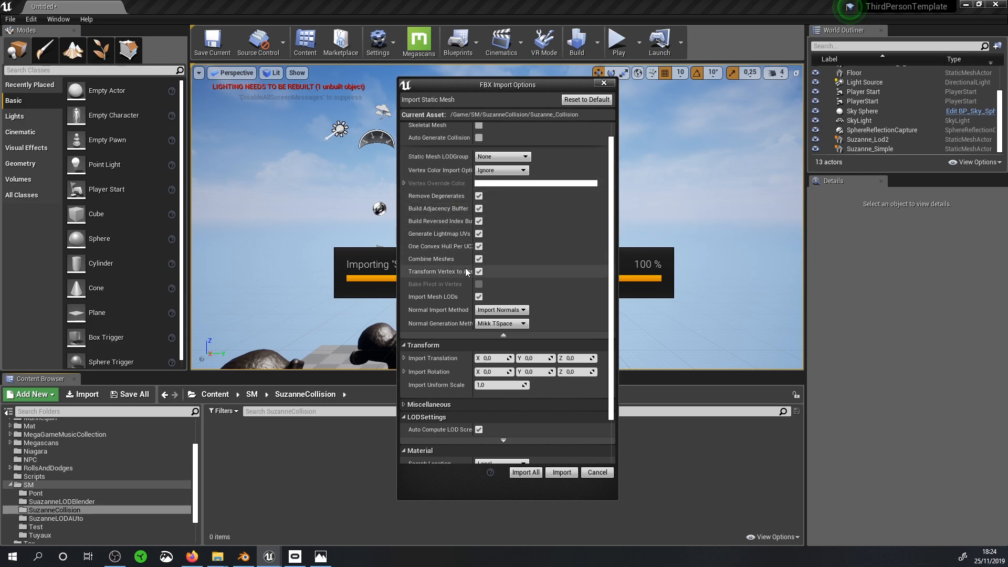
{"action": "scroll", "coordinate": [466, 266], "scroll_direction": "down", "scroll_amount": 3}
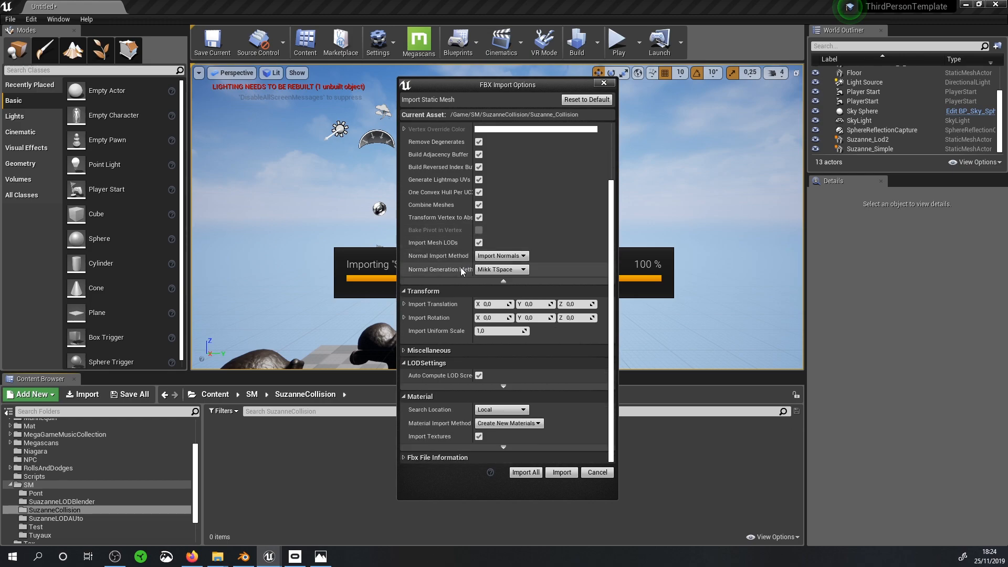
{"action": "scroll", "coordinate": [461, 429], "scroll_direction": "up", "scroll_amount": 4}
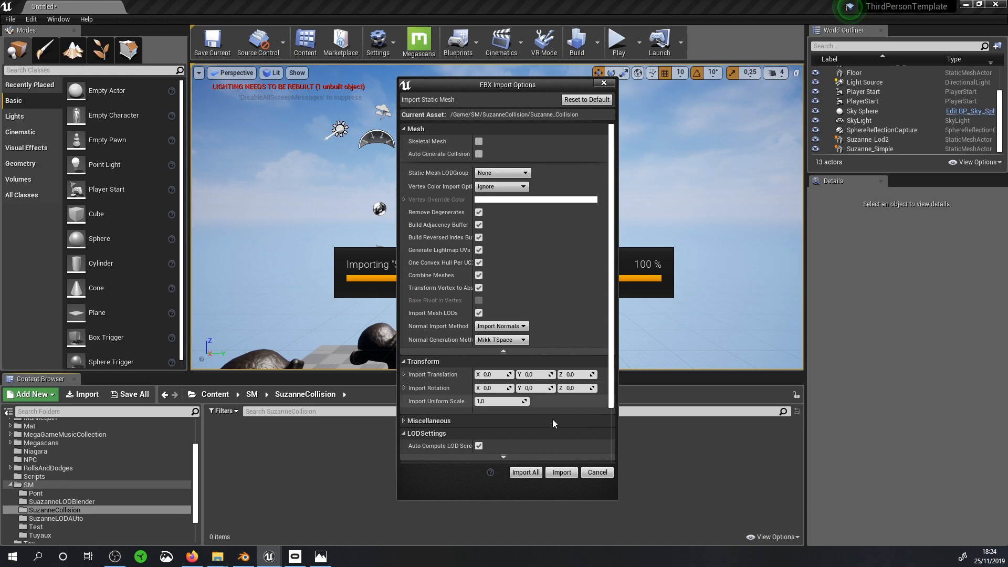
{"action": "left_click", "coordinate": [570, 474]}
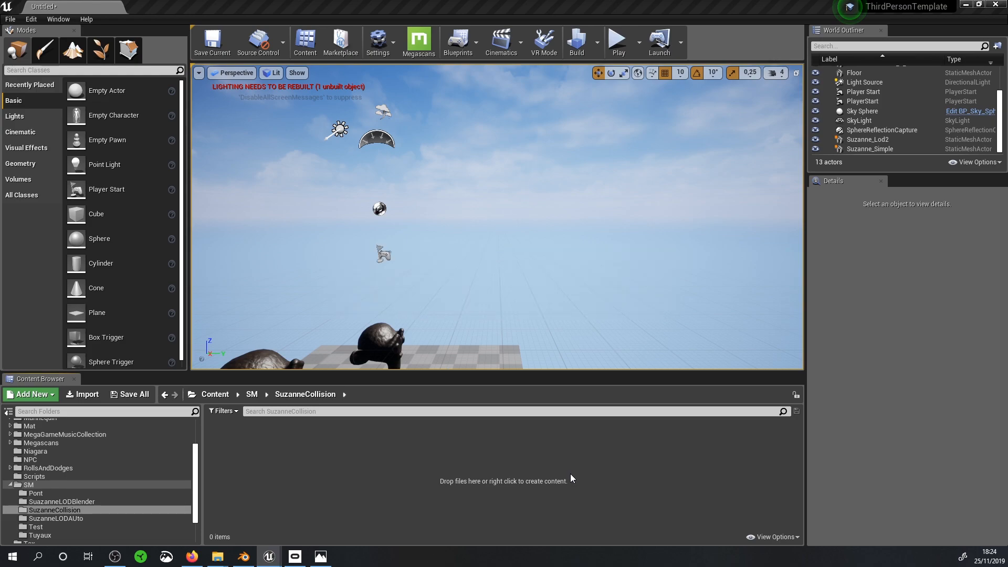
Step: Open the imported Suzanne_Collision mesh, check its LOD switching at different distances, and show its simple collision
{"action": "double_click", "coordinate": [335, 436]}
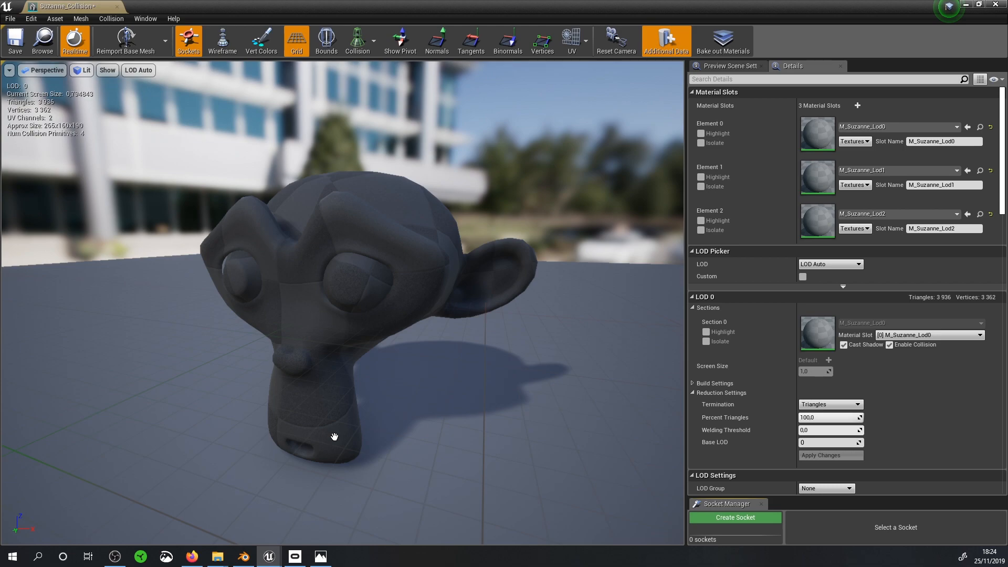
{"action": "scroll", "coordinate": [374, 291], "scroll_direction": "down", "scroll_amount": 10}
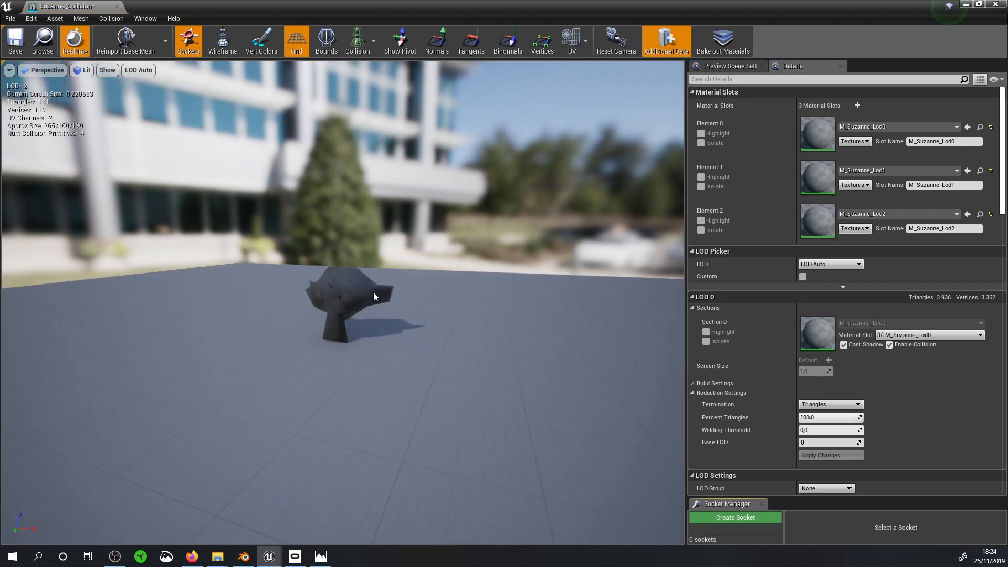
{"action": "scroll", "coordinate": [373, 292], "scroll_direction": "up", "scroll_amount": 10}
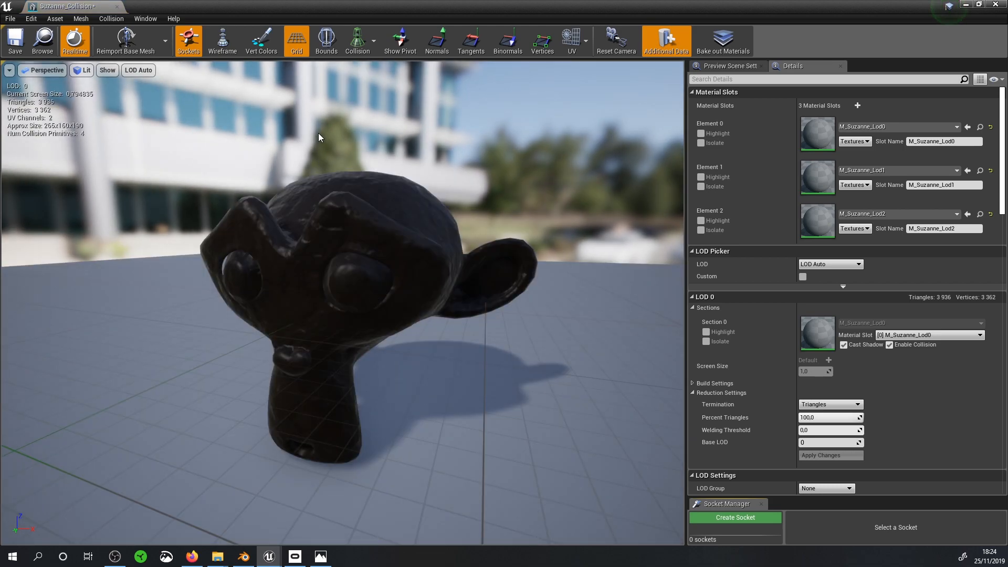
{"action": "left_click", "coordinate": [358, 41]}
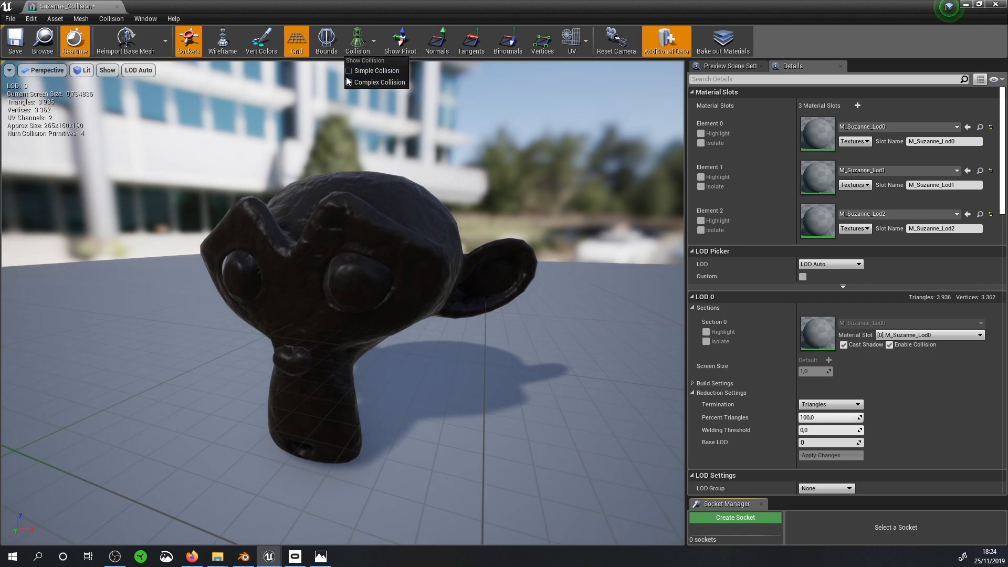
{"action": "left_click", "coordinate": [348, 72]}
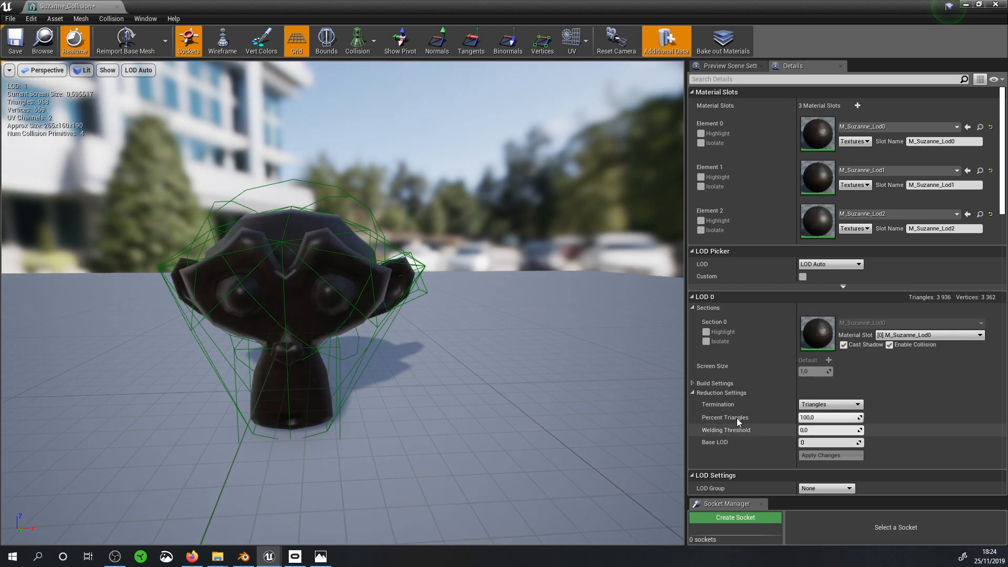
Step: Examine the first collision box's settings and select the neck box, ear box and head capsule in turn to inspect them
{"action": "scroll", "coordinate": [725, 370], "scroll_direction": "down", "scroll_amount": 10}
{"action": "scroll", "coordinate": [731, 369], "scroll_direction": "down", "scroll_amount": 9}
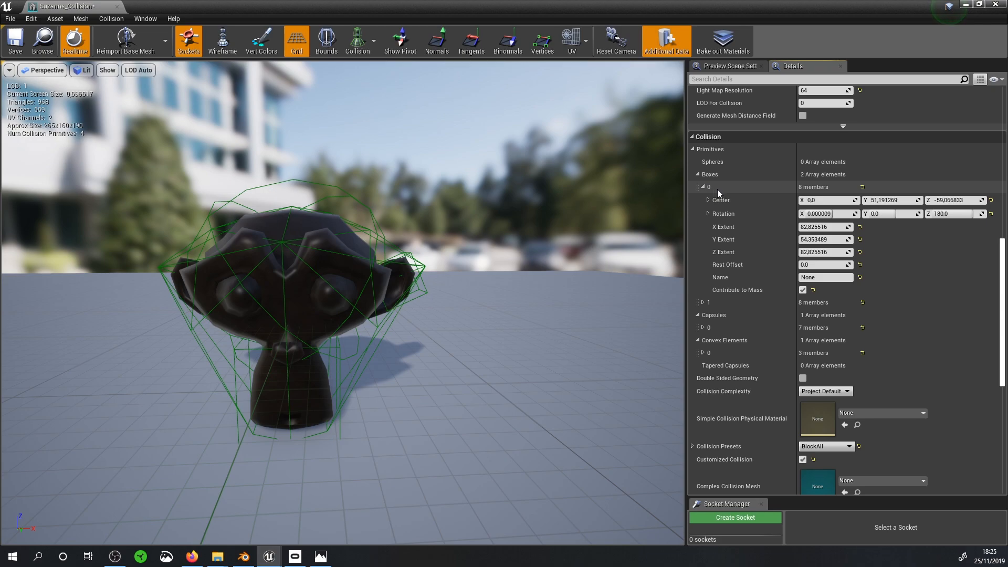
{"action": "left_click", "coordinate": [338, 428]}
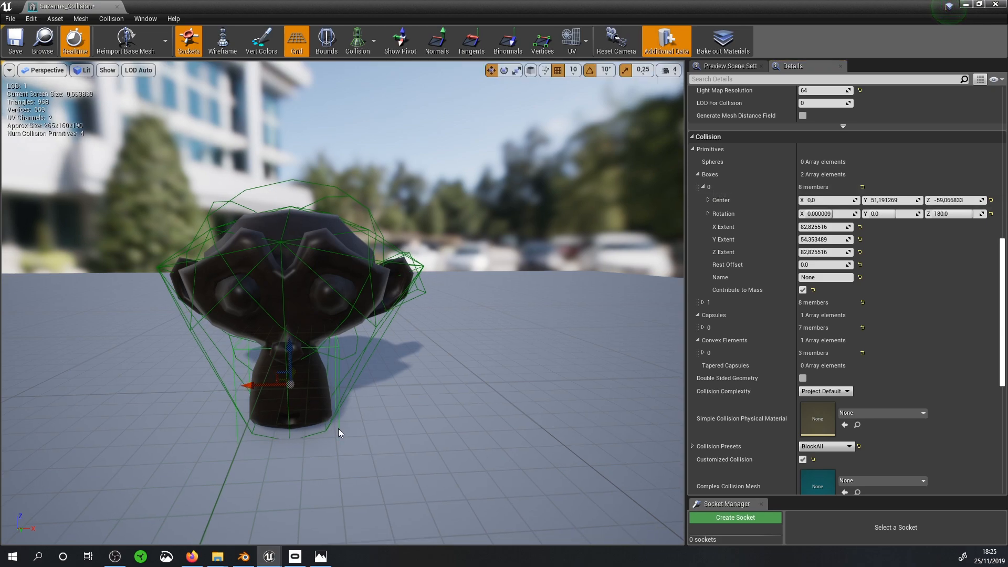
{"action": "left_click", "coordinate": [422, 295]}
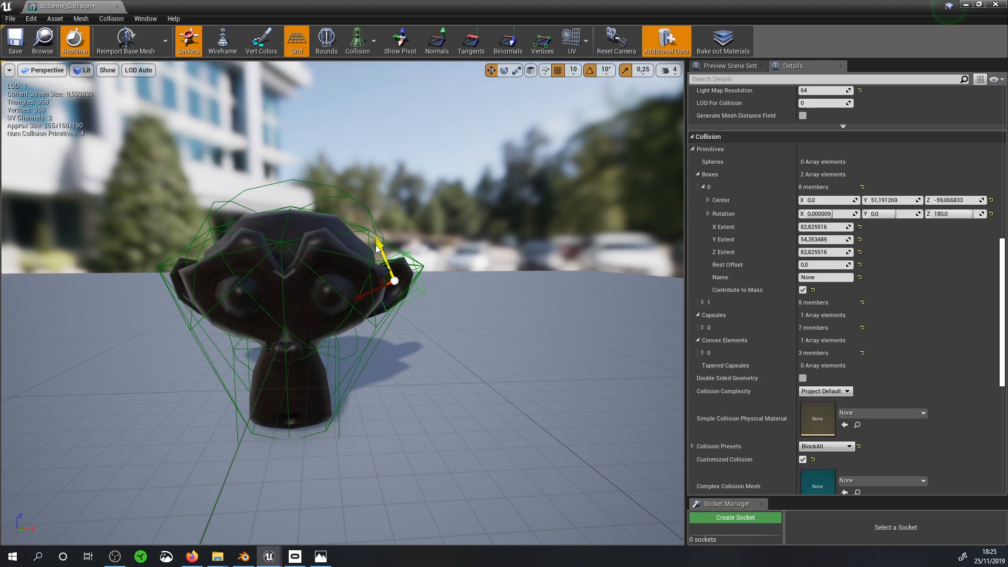
{"action": "left_click", "coordinate": [365, 209]}
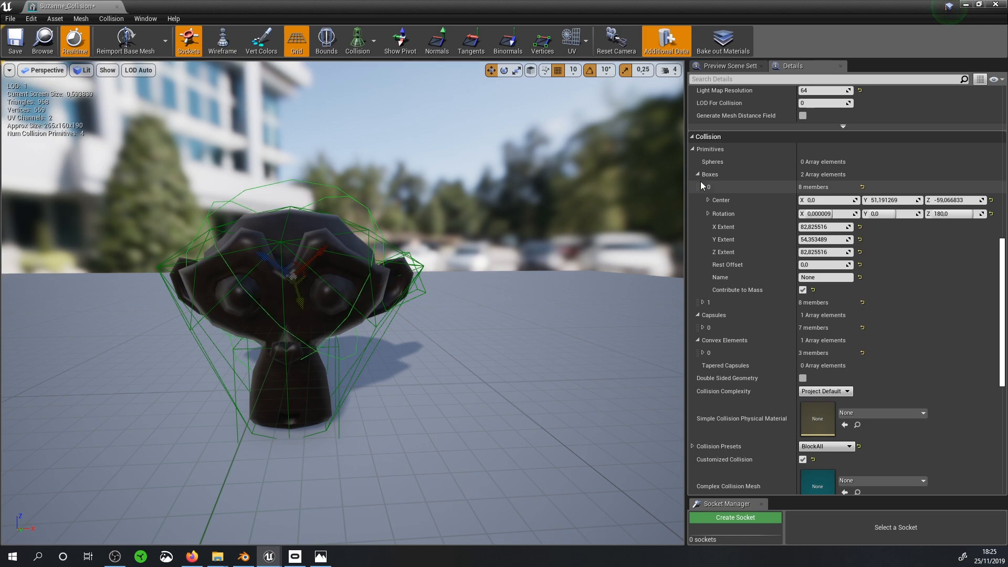
{"action": "middle_click_drag", "start_coordinate": [385, 195], "coordinate": [480, 205]}
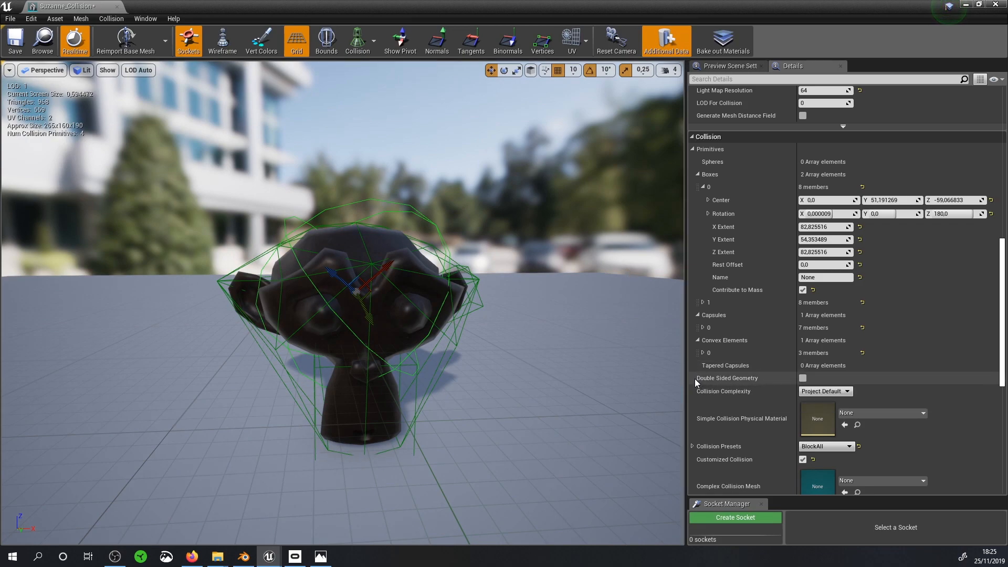
Step: Set the head collision capsule's rotation to 0 on X, Y and Z and check its new orientation
{"action": "scroll", "coordinate": [693, 352], "scroll_direction": "down", "scroll_amount": 3}
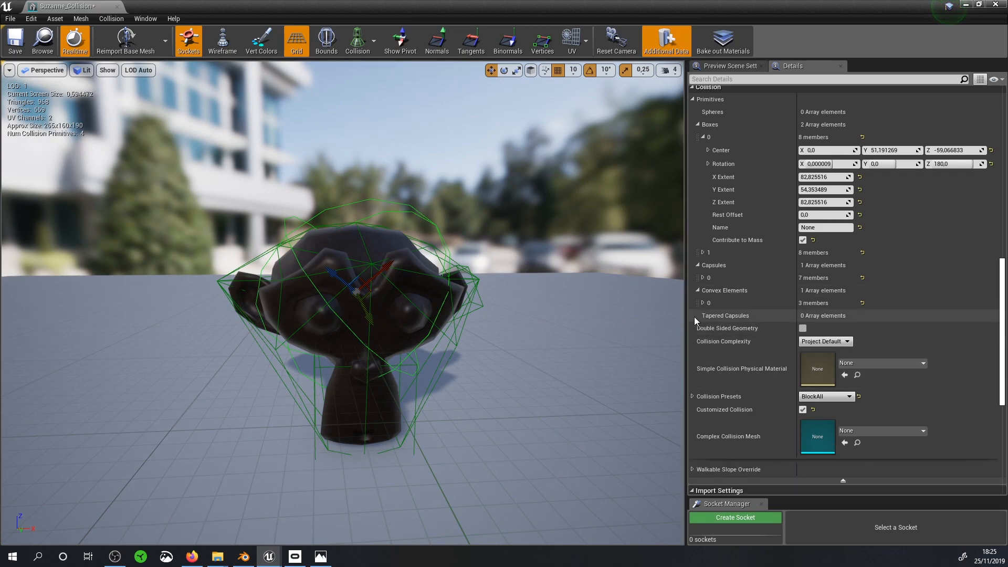
{"action": "left_click", "coordinate": [703, 277]}
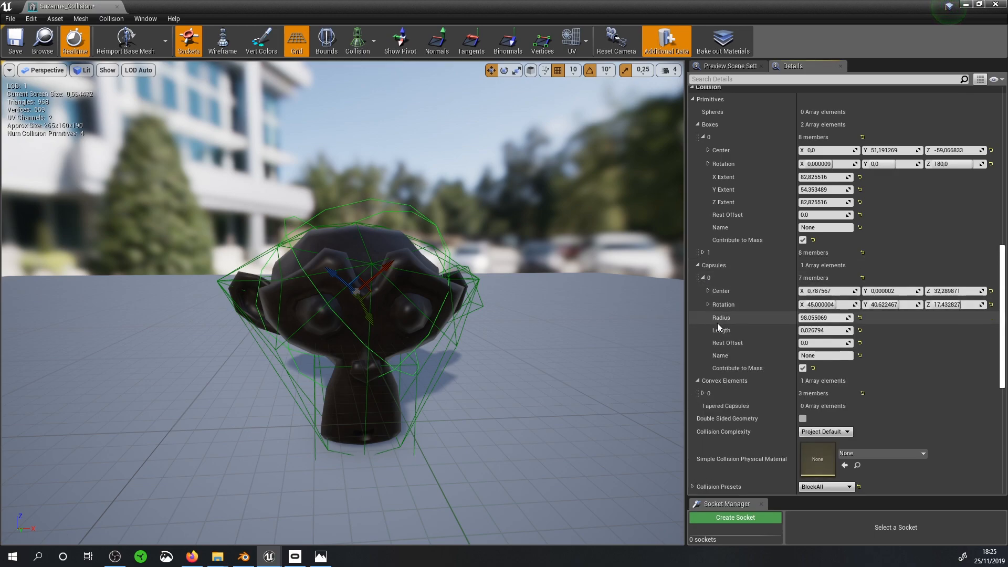
{"action": "left_click", "coordinate": [824, 306]}
{"action": "type", "text": "0"}
{"action": "left_click", "coordinate": [882, 305]}
{"action": "type", "text": "0"}
{"action": "left_click", "coordinate": [947, 304]}
{"action": "type", "text": "0"}
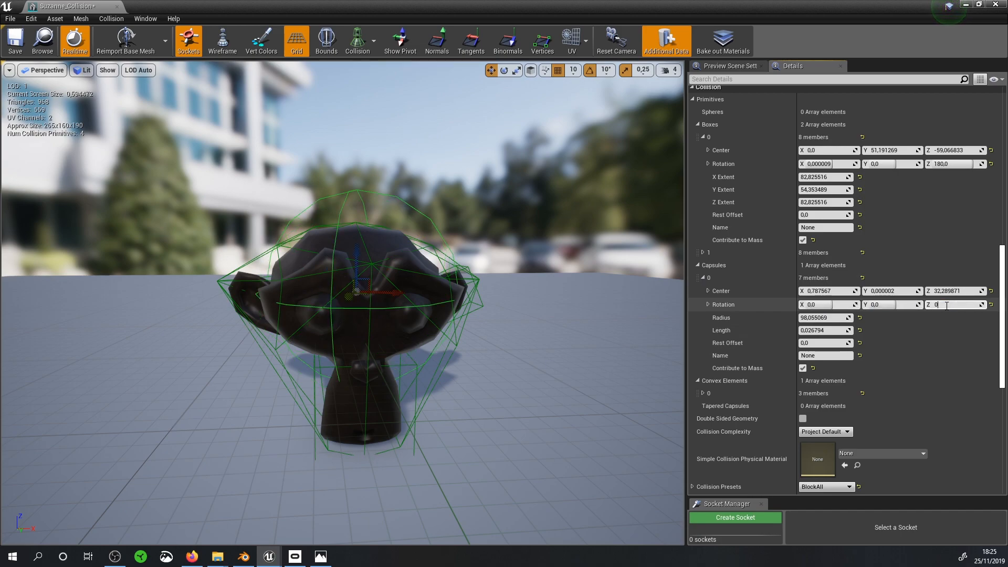
{"action": "key", "text": "Return"}
{"action": "middle_click_drag", "start_coordinate": [433, 284], "coordinate": [440, 282]}
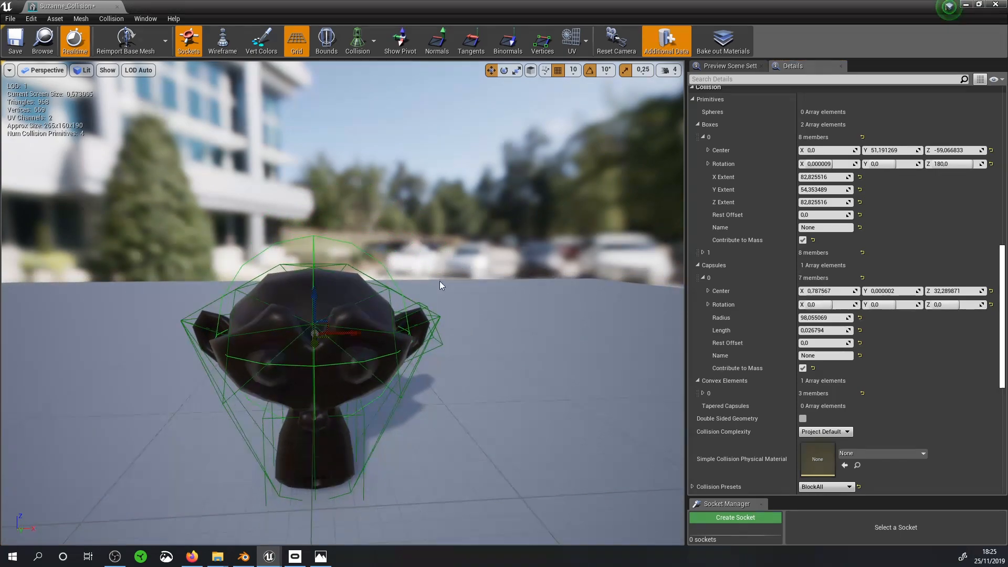
Step: Set the head collision capsule's length to 25 and its radius to 75
{"action": "left_click", "coordinate": [822, 330]}
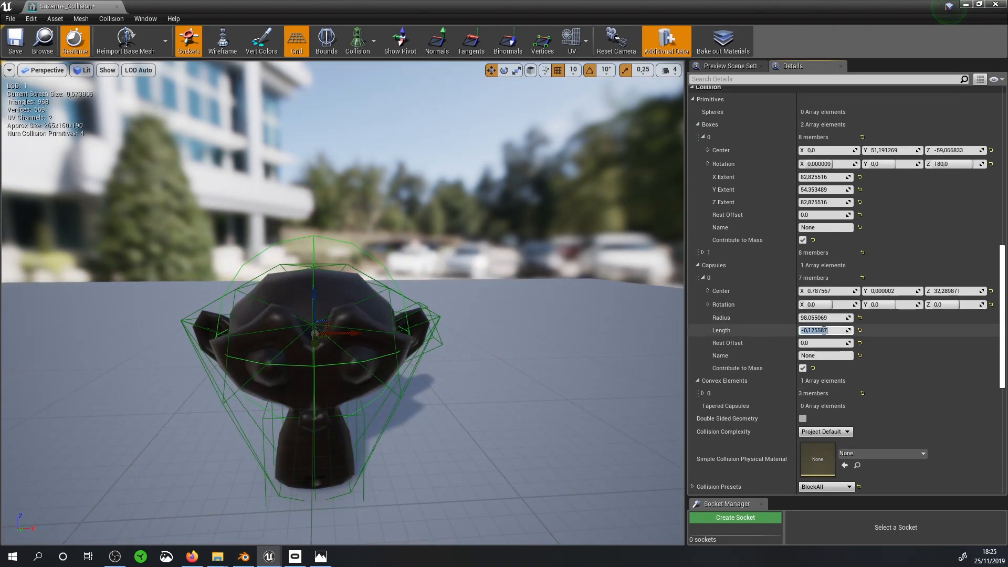
{"action": "type", "text": "25"}
{"action": "left_click", "coordinate": [821, 317]}
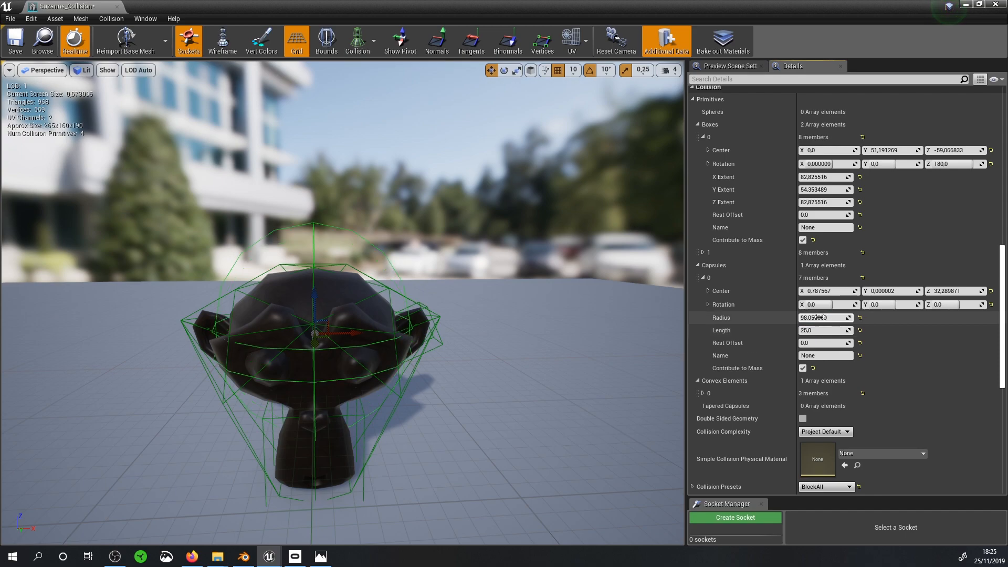
{"action": "type", "text": "75"}
{"action": "key", "text": "Return"}
{"action": "middle_click_drag", "start_coordinate": [556, 326], "coordinate": [499, 398]}
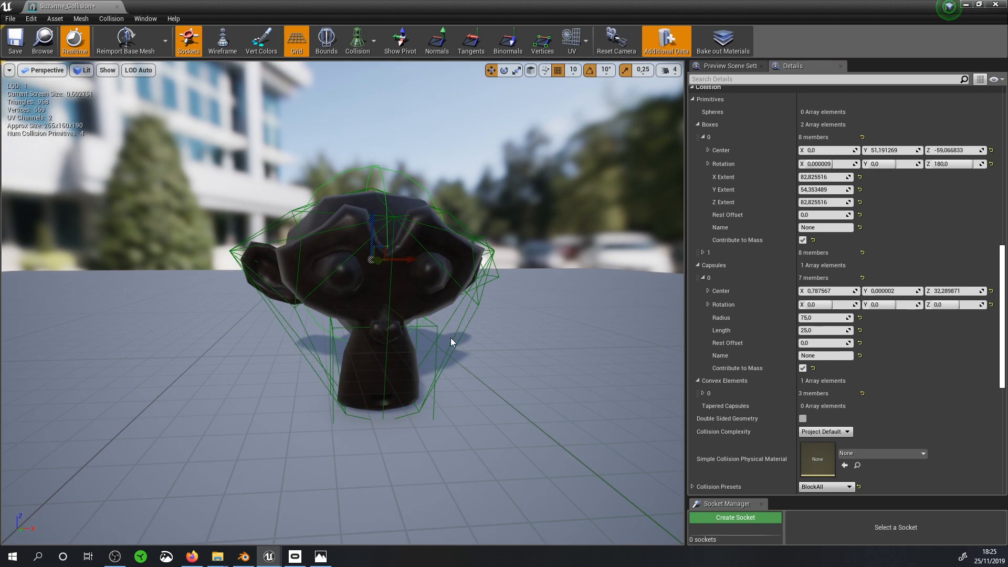
Step: Delete the convex collision hull surrounding the whole head and save the mesh
{"action": "left_click", "coordinate": [459, 328]}
{"action": "mouse_move", "coordinate": [486, 331]}
{"action": "middle_mouse_down"}
{"action": "mouse_move", "coordinate": [504, 309]}
{"action": "mouse_move", "coordinate": [489, 328]}
{"action": "mouse_move", "coordinate": [543, 326]}
{"action": "mouse_move", "coordinate": [501, 353]}
{"action": "mouse_move", "coordinate": [482, 325]}
{"action": "middle_mouse_up"}
{"action": "key", "text": "Delete"}
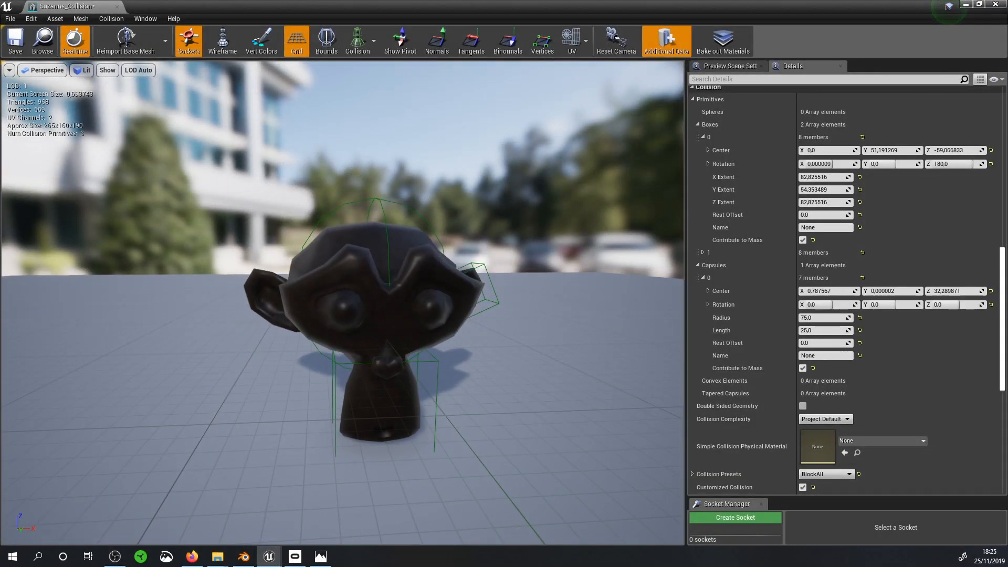
{"action": "left_click", "coordinate": [15, 40]}
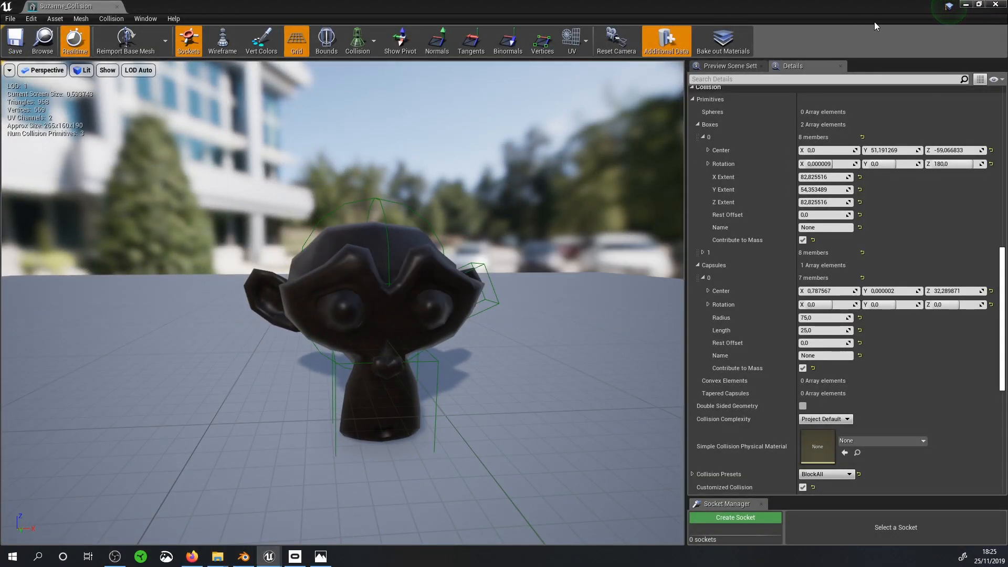
Step: Select the ear's collision box and duplicate it
{"action": "left_click", "coordinate": [478, 267]}
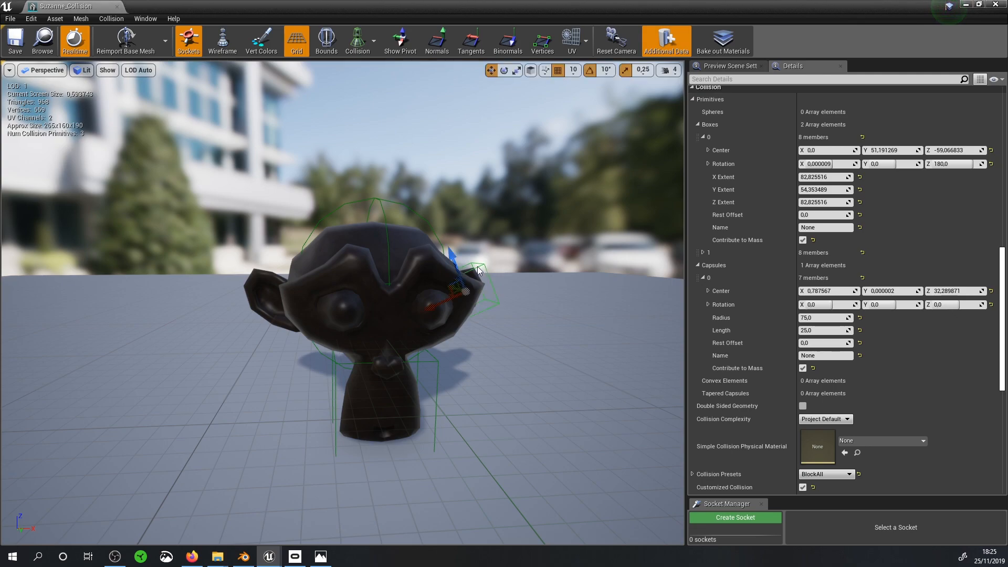
{"action": "key", "text": "d"}
{"action": "mouse_move", "coordinate": [479, 267]}
{"action": "right_mouse_down"}
{"action": "mouse_move", "coordinate": [399, 268]}
{"action": "mouse_move", "coordinate": [493, 267]}
{"action": "right_mouse_up"}
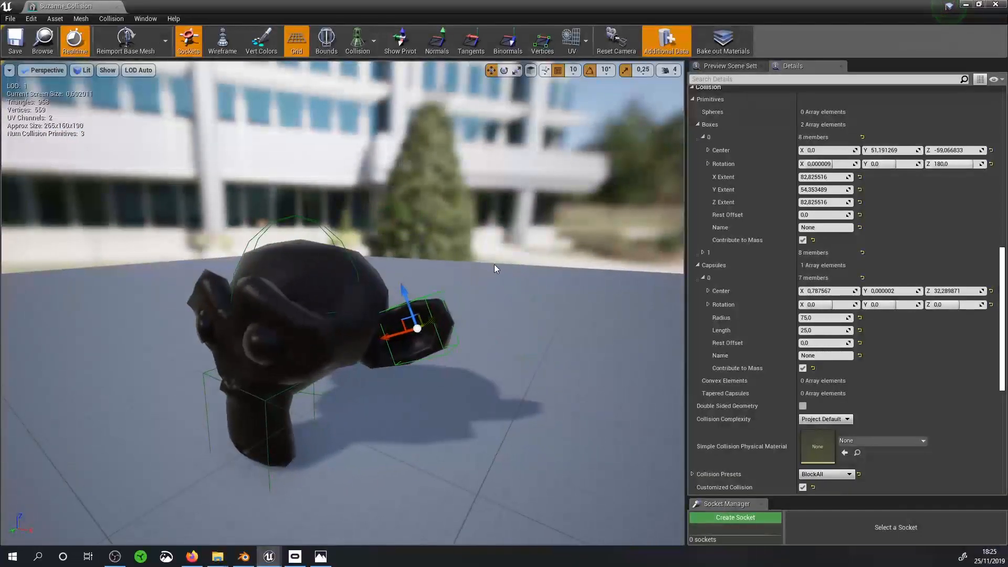
{"action": "left_click", "coordinate": [85, 20]}
{"action": "mouse_move", "coordinate": [111, 18]}
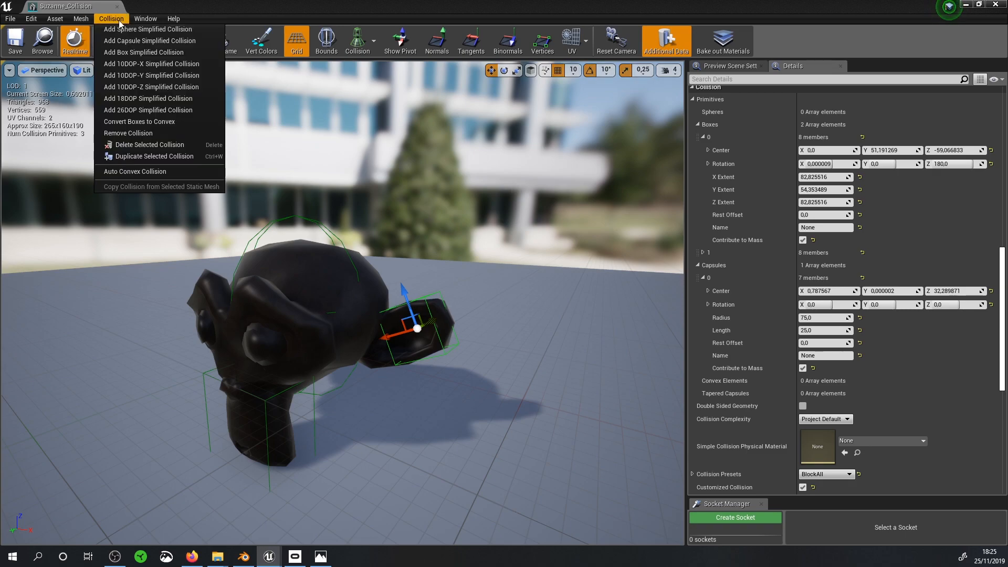
{"action": "left_click", "coordinate": [131, 155]}
{"action": "mouse_move", "coordinate": [157, 181]}
{"action": "middle_mouse_down"}
{"action": "mouse_move", "coordinate": [273, 205]}
{"action": "mouse_move", "coordinate": [164, 181]}
{"action": "middle_mouse_up"}
{"action": "right_click_drag", "start_coordinate": [163, 181], "coordinate": [262, 178]}
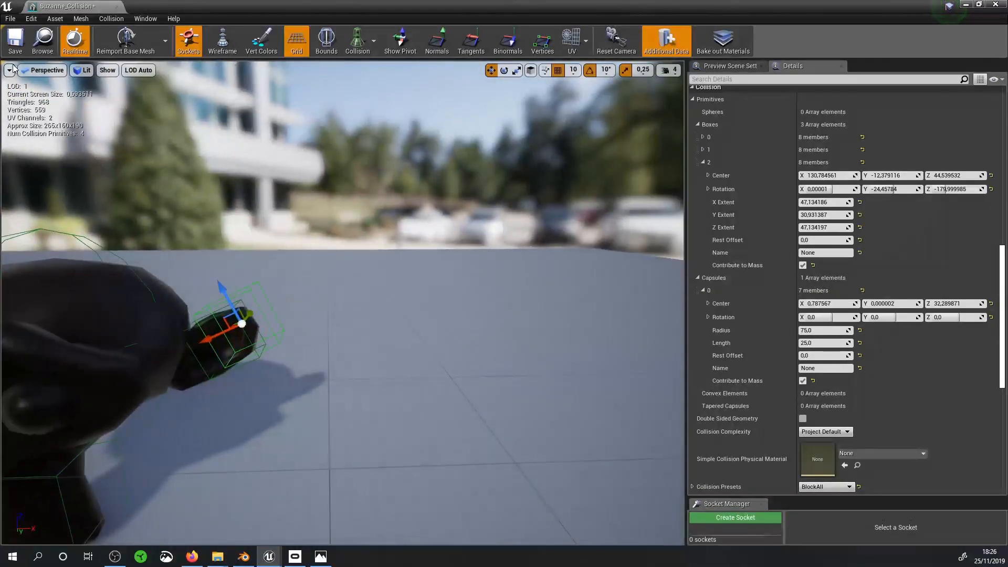
Step: Switch to the Right orthographic view and move the duplicated box to the opposite ear, at about X -94, Z 8
{"action": "left_click", "coordinate": [83, 70]}
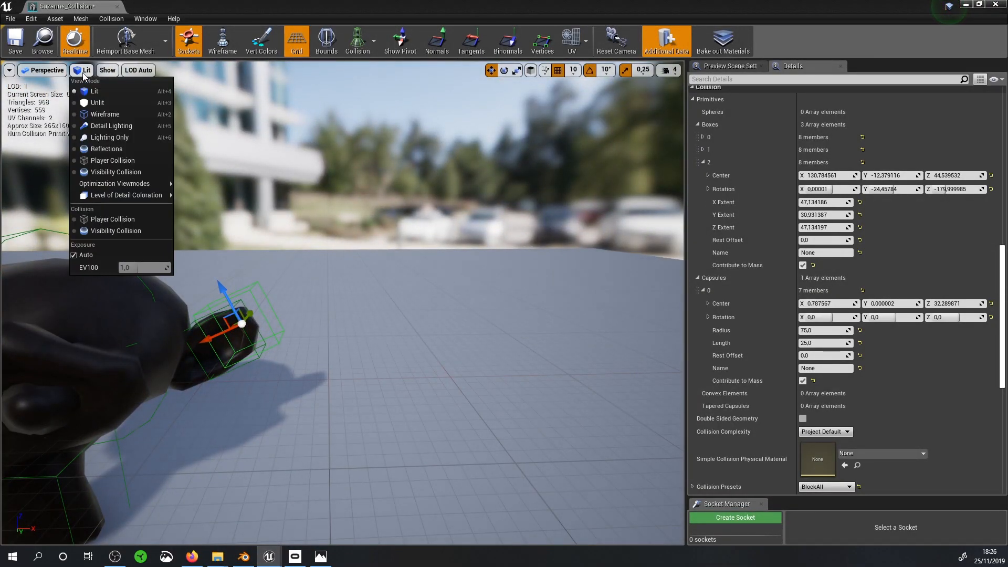
{"action": "left_click", "coordinate": [47, 70]}
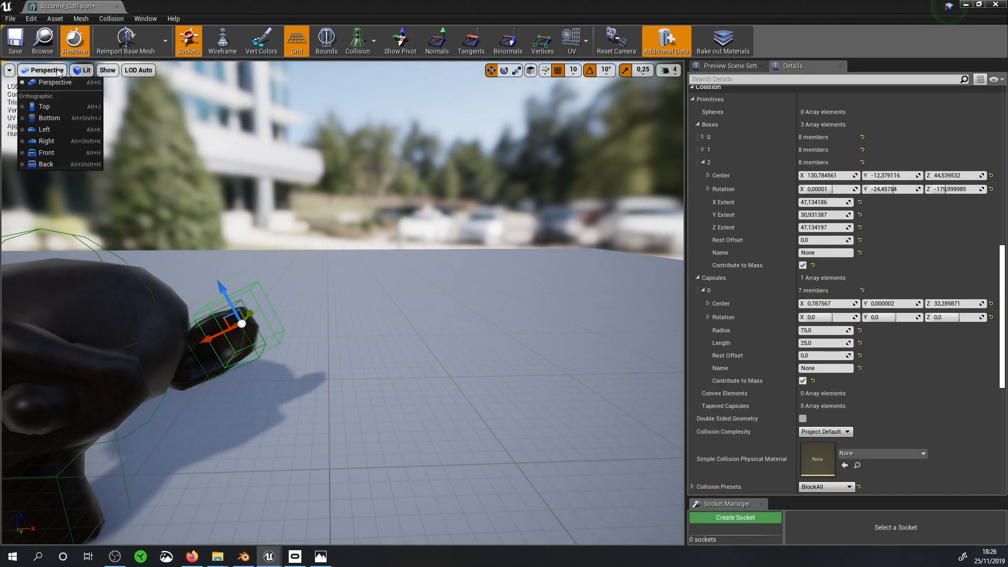
{"action": "left_click", "coordinate": [52, 152]}
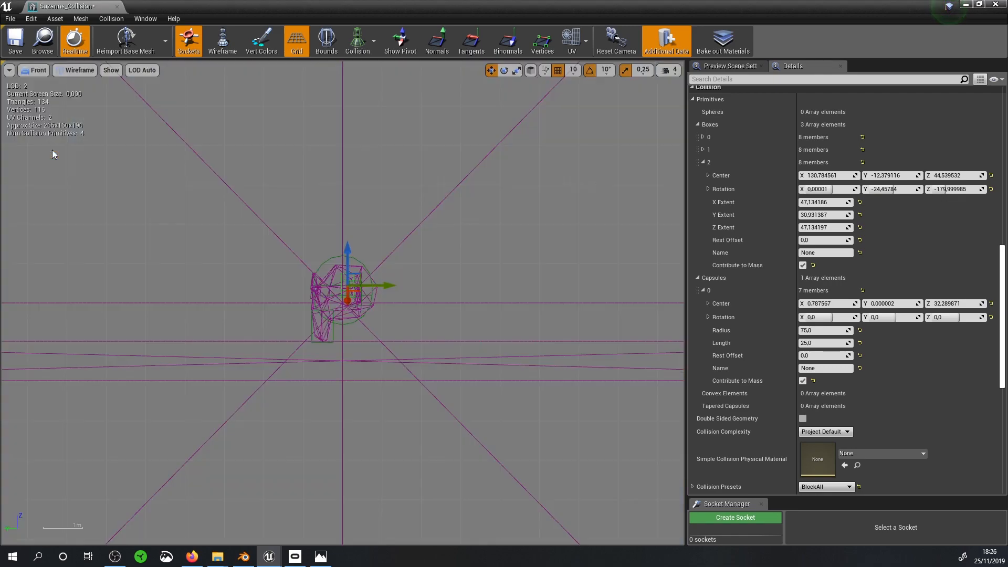
{"action": "left_click", "coordinate": [78, 71]}
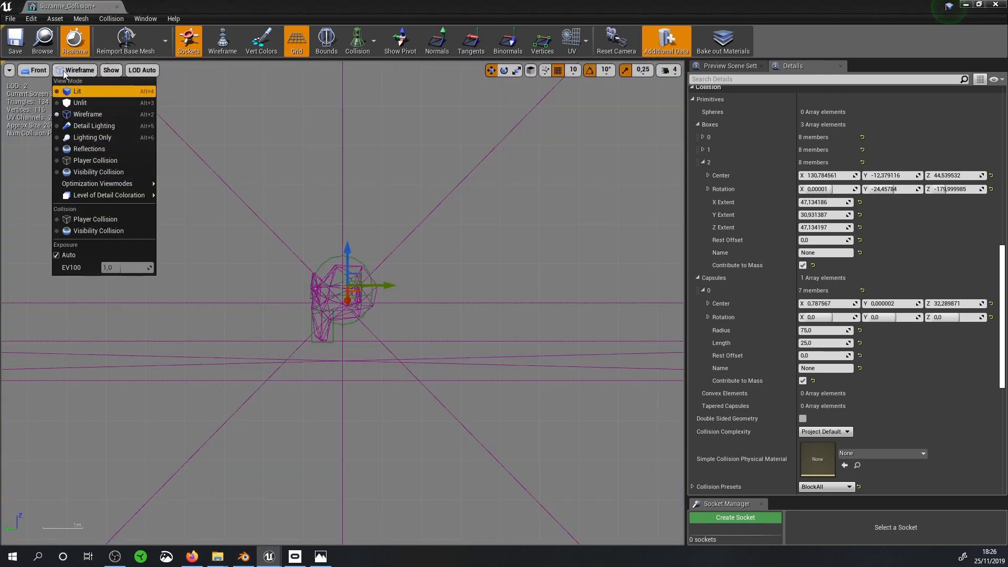
{"action": "left_click", "coordinate": [36, 70]}
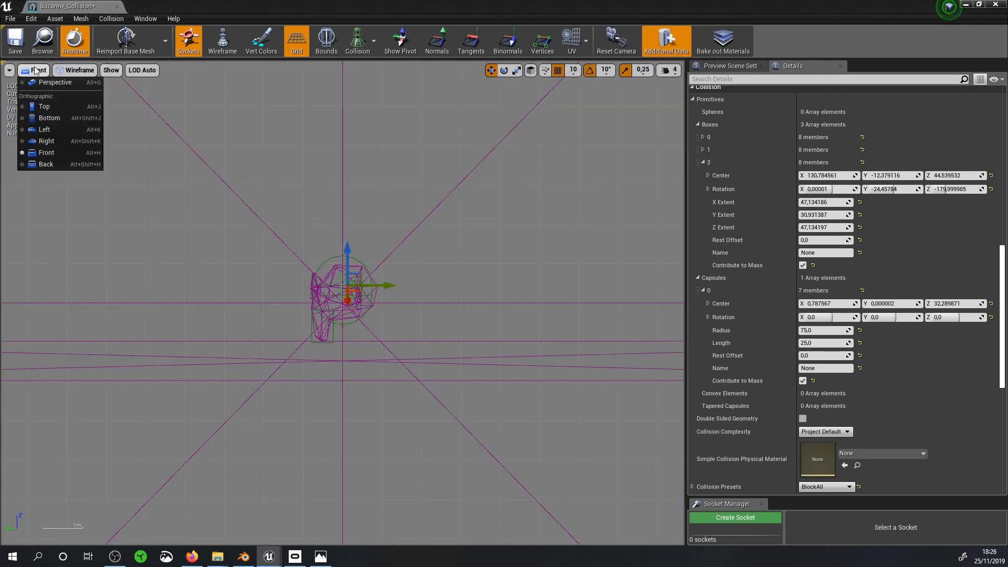
{"action": "left_click", "coordinate": [46, 141]}
{"action": "left_click_drag", "start_coordinate": [385, 288], "coordinate": [288, 291]}
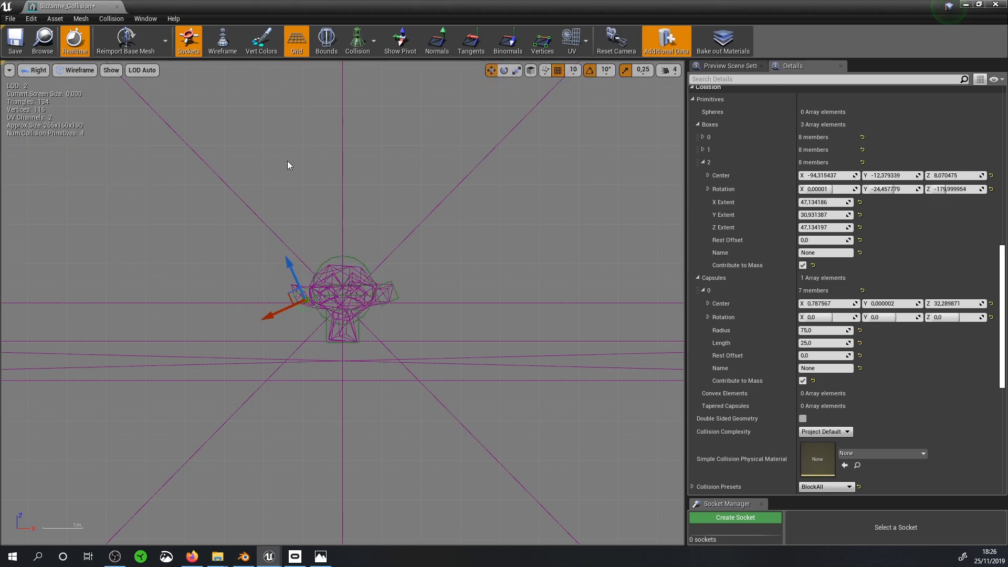
Step: Rotate the duplicated ear box to about 25.5° on Y and shift it over the ear, to about X -99, Z 21
{"action": "left_click", "coordinate": [504, 70]}
{"action": "left_click_drag", "start_coordinate": [322, 259], "coordinate": [258, 270]}
{"action": "left_click", "coordinate": [516, 70]}
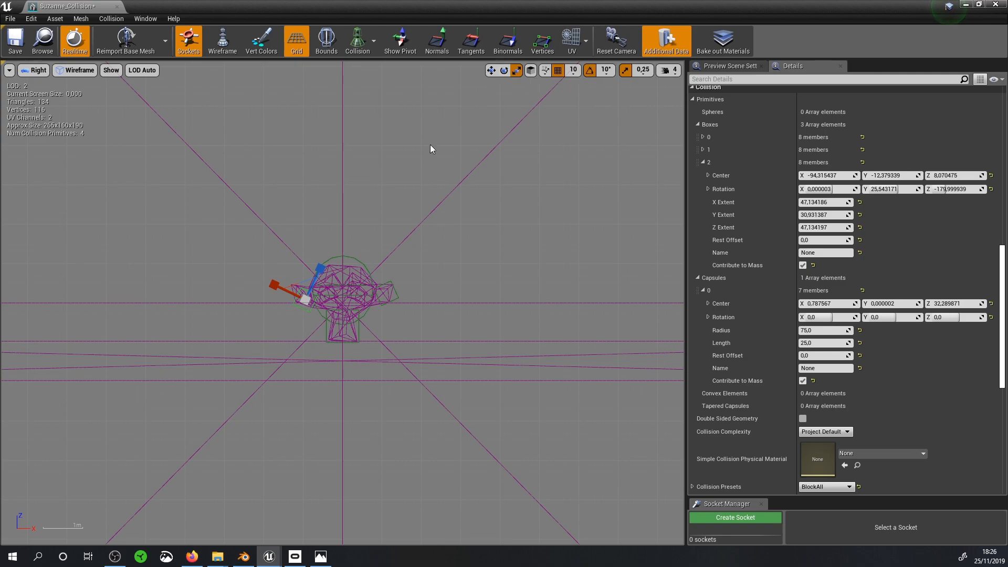
{"action": "left_click", "coordinate": [491, 70]}
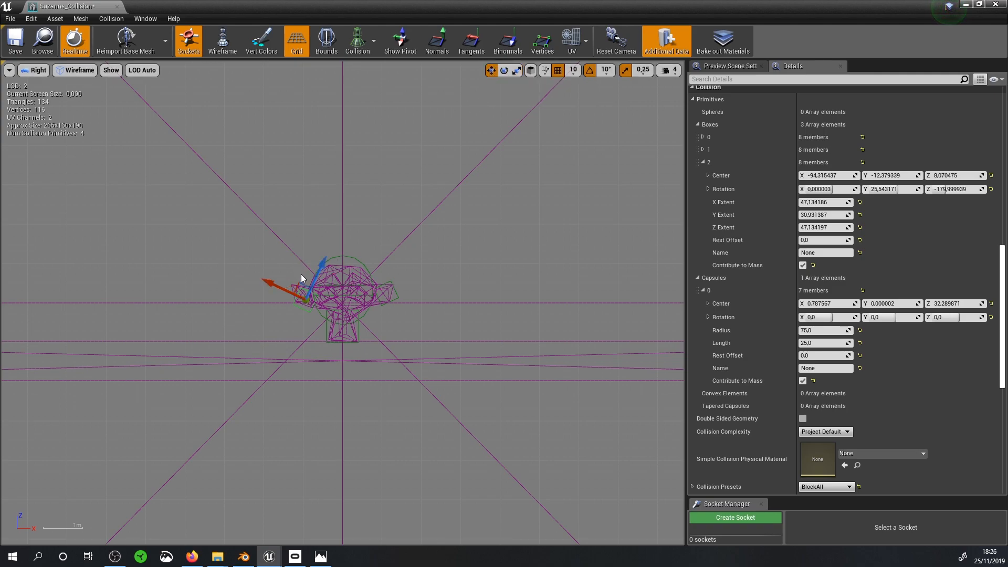
{"action": "left_click_drag", "start_coordinate": [301, 288], "coordinate": [299, 276]}
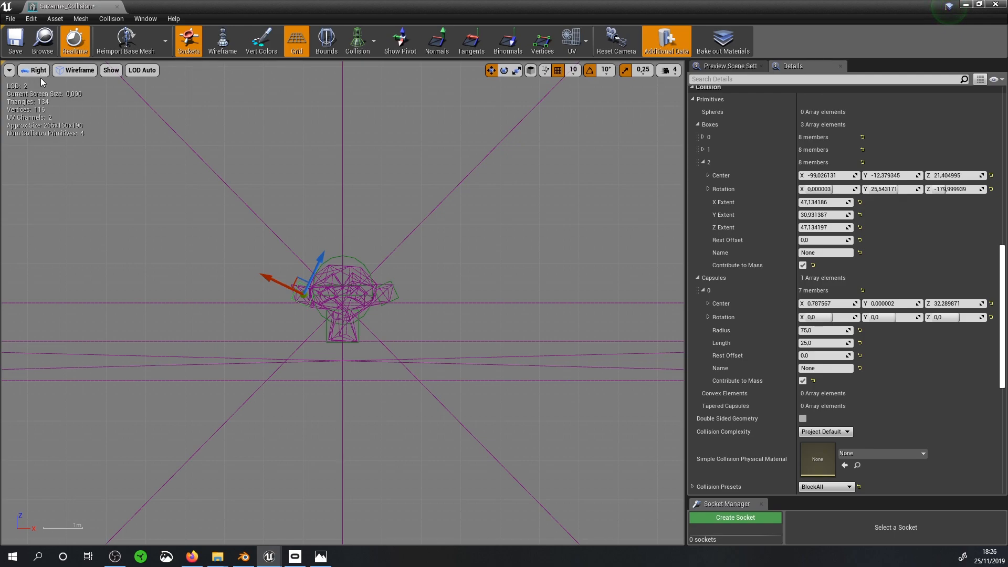
Step: Return to the Perspective view, check the box on the second ear, and save the mesh
{"action": "left_click", "coordinate": [39, 70]}
{"action": "left_click", "coordinate": [52, 82]}
{"action": "scroll", "coordinate": [218, 163], "scroll_direction": "down", "scroll_amount": 5}
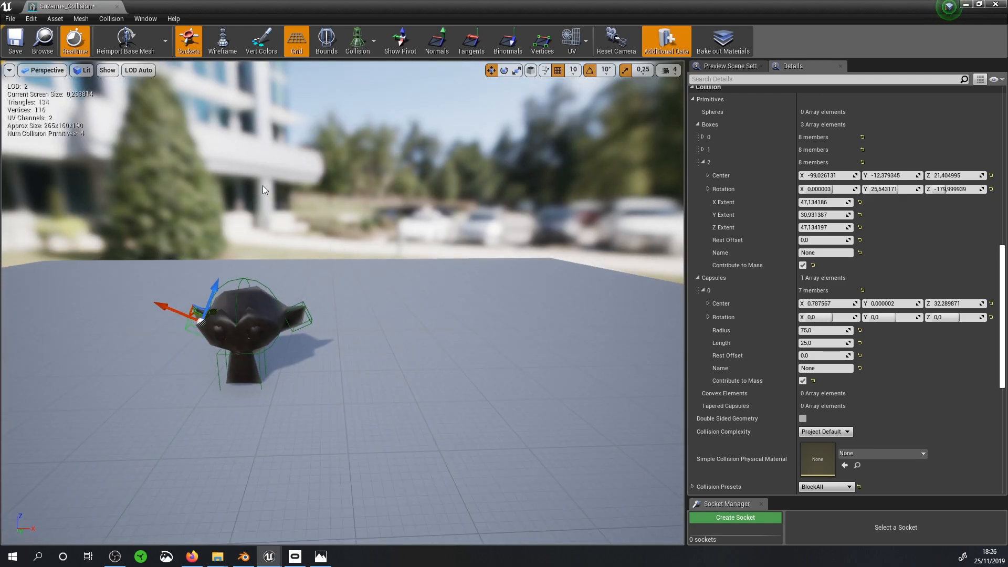
{"action": "scroll", "coordinate": [262, 189], "scroll_direction": "up", "scroll_amount": 2}
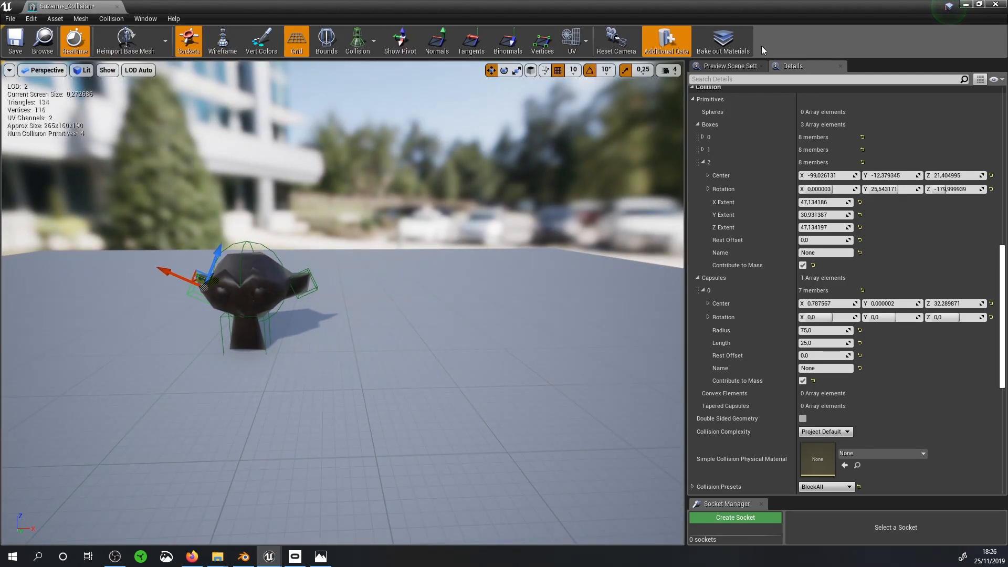
{"action": "left_click", "coordinate": [15, 41]}
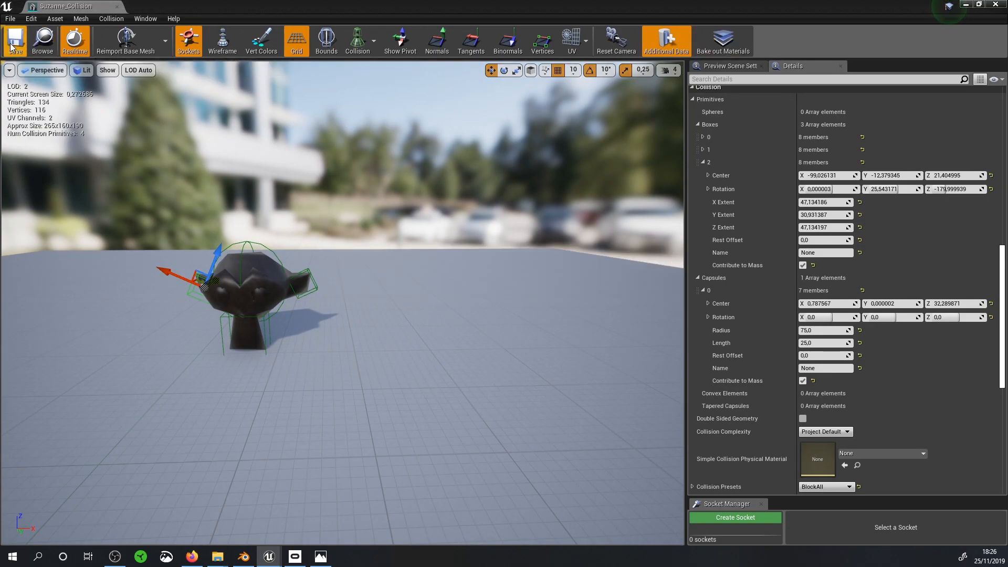
Step: Go back to the level, place a Suzanne_Collision instance near the other Suzanne heads, and raise it above them
{"action": "left_click", "coordinate": [965, 5]}
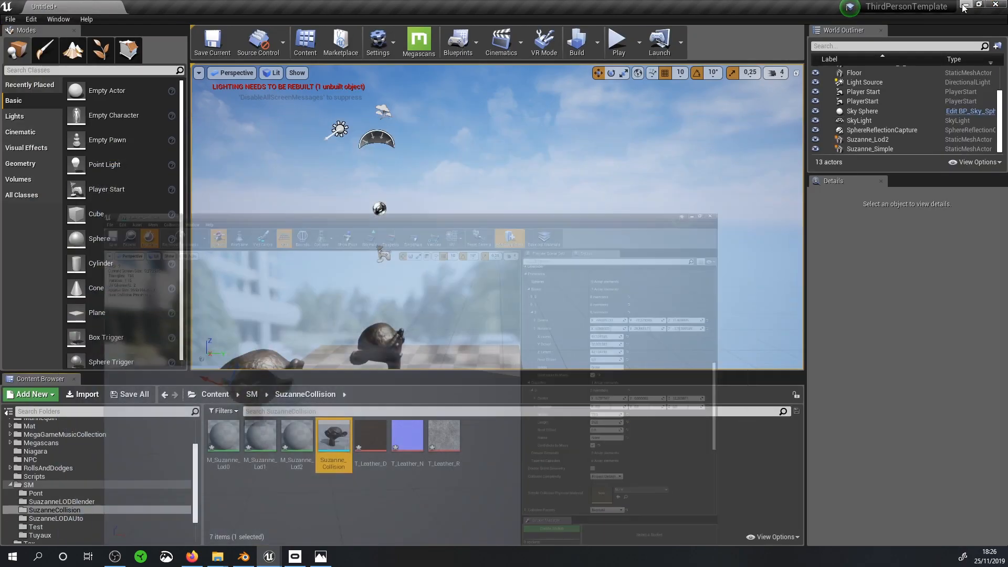
{"action": "scroll", "coordinate": [459, 263], "scroll_direction": "down", "scroll_amount": 5}
{"action": "left_click_drag", "start_coordinate": [333, 436], "coordinate": [426, 265]}
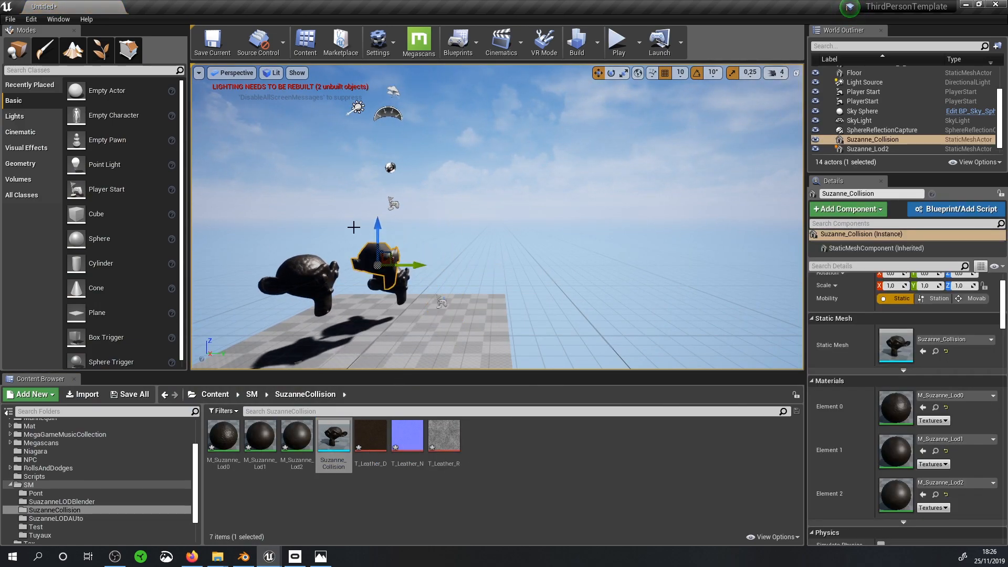
{"action": "left_click_drag", "start_coordinate": [379, 226], "coordinate": [379, 189]}
Step: Enable Simulate Physics on the placed Suzanne_Collision actor and run the level in Simulate mode
{"action": "scroll", "coordinate": [893, 341], "scroll_direction": "down", "scroll_amount": 6}
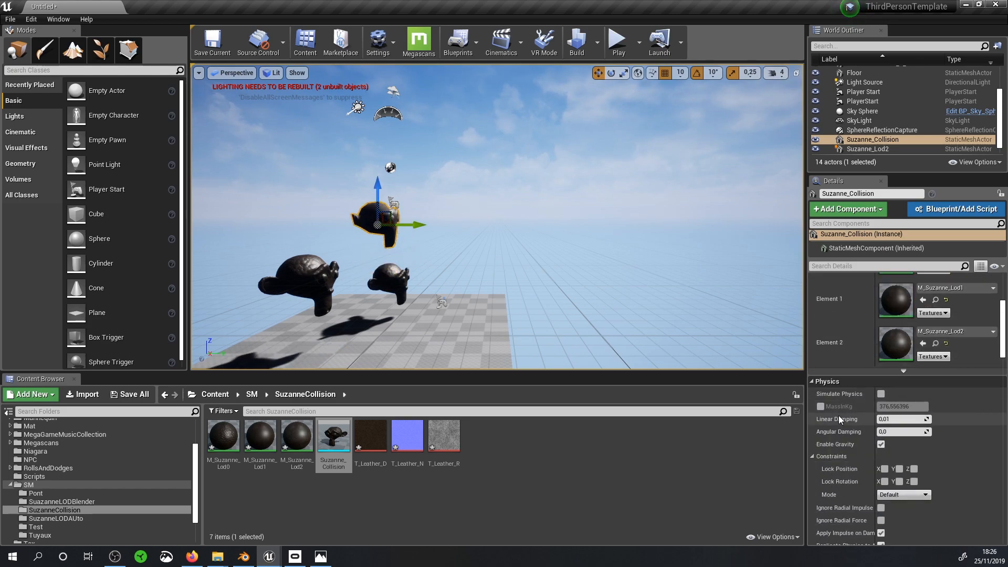
{"action": "left_click", "coordinate": [881, 394]}
{"action": "right_click_drag", "start_coordinate": [664, 285], "coordinate": [504, 157]}
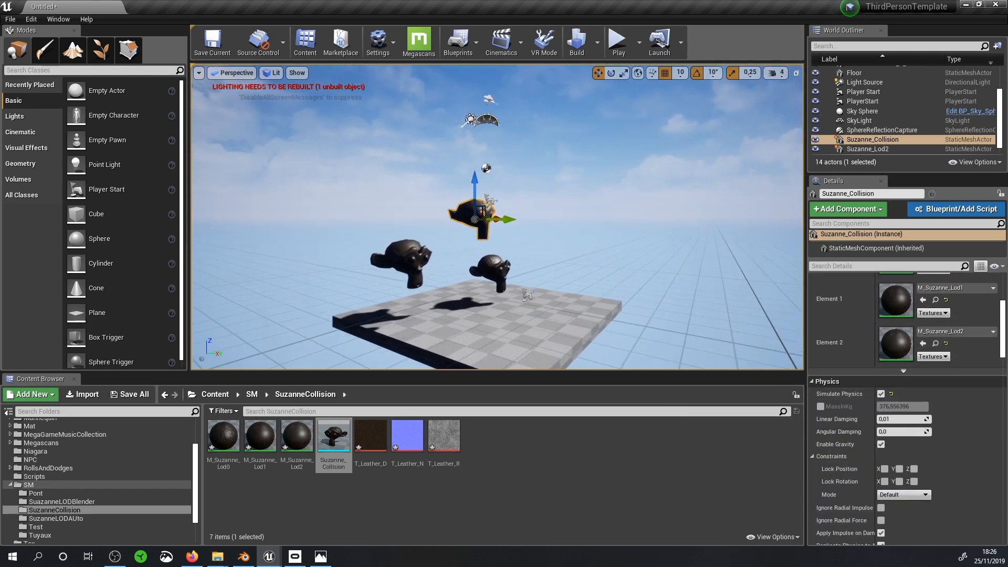
{"action": "left_click", "coordinate": [639, 43]}
{"action": "left_click", "coordinate": [658, 136]}
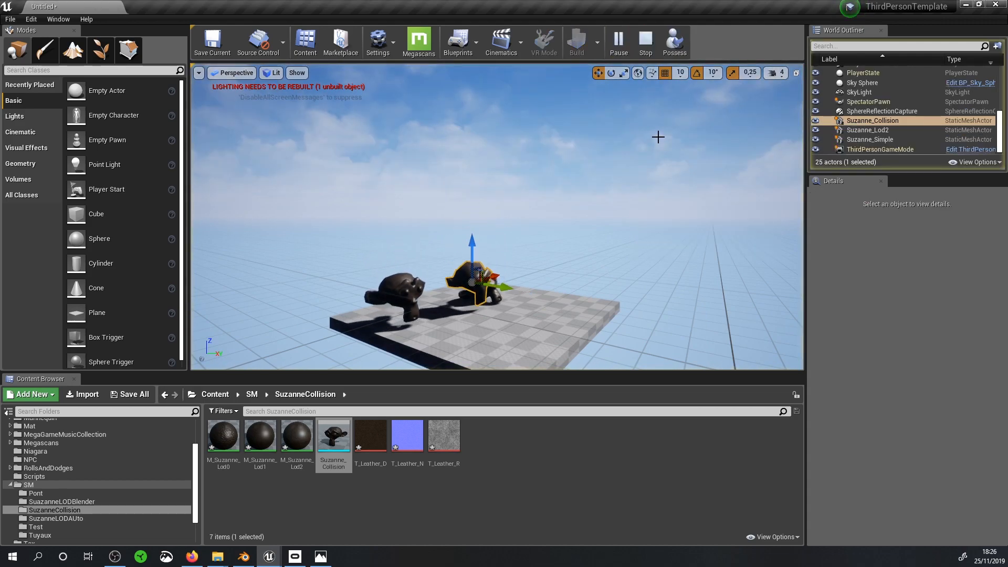